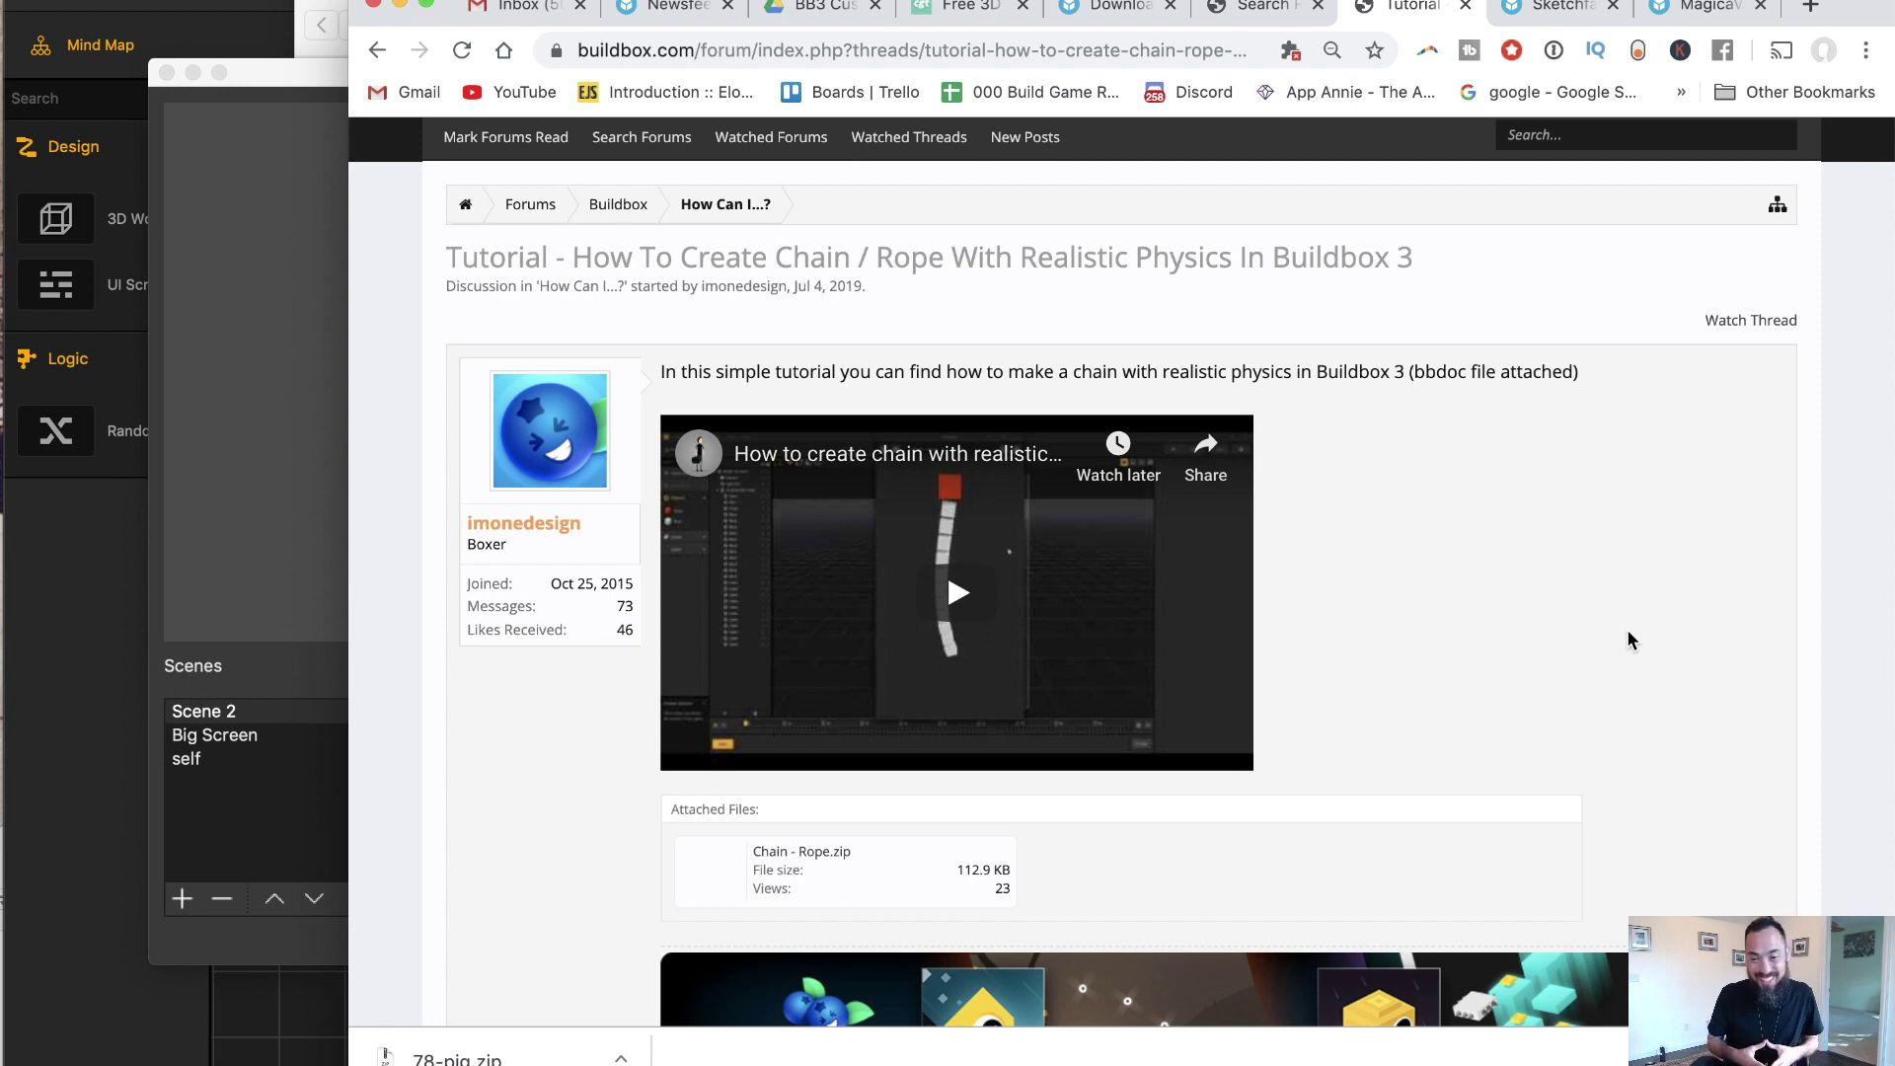
# - Look through the forum tutorial on creating a chain or rope with realistic physics and its attached Chain - Rope.zip
pyautogui.scroll(-2, 1619, 642)
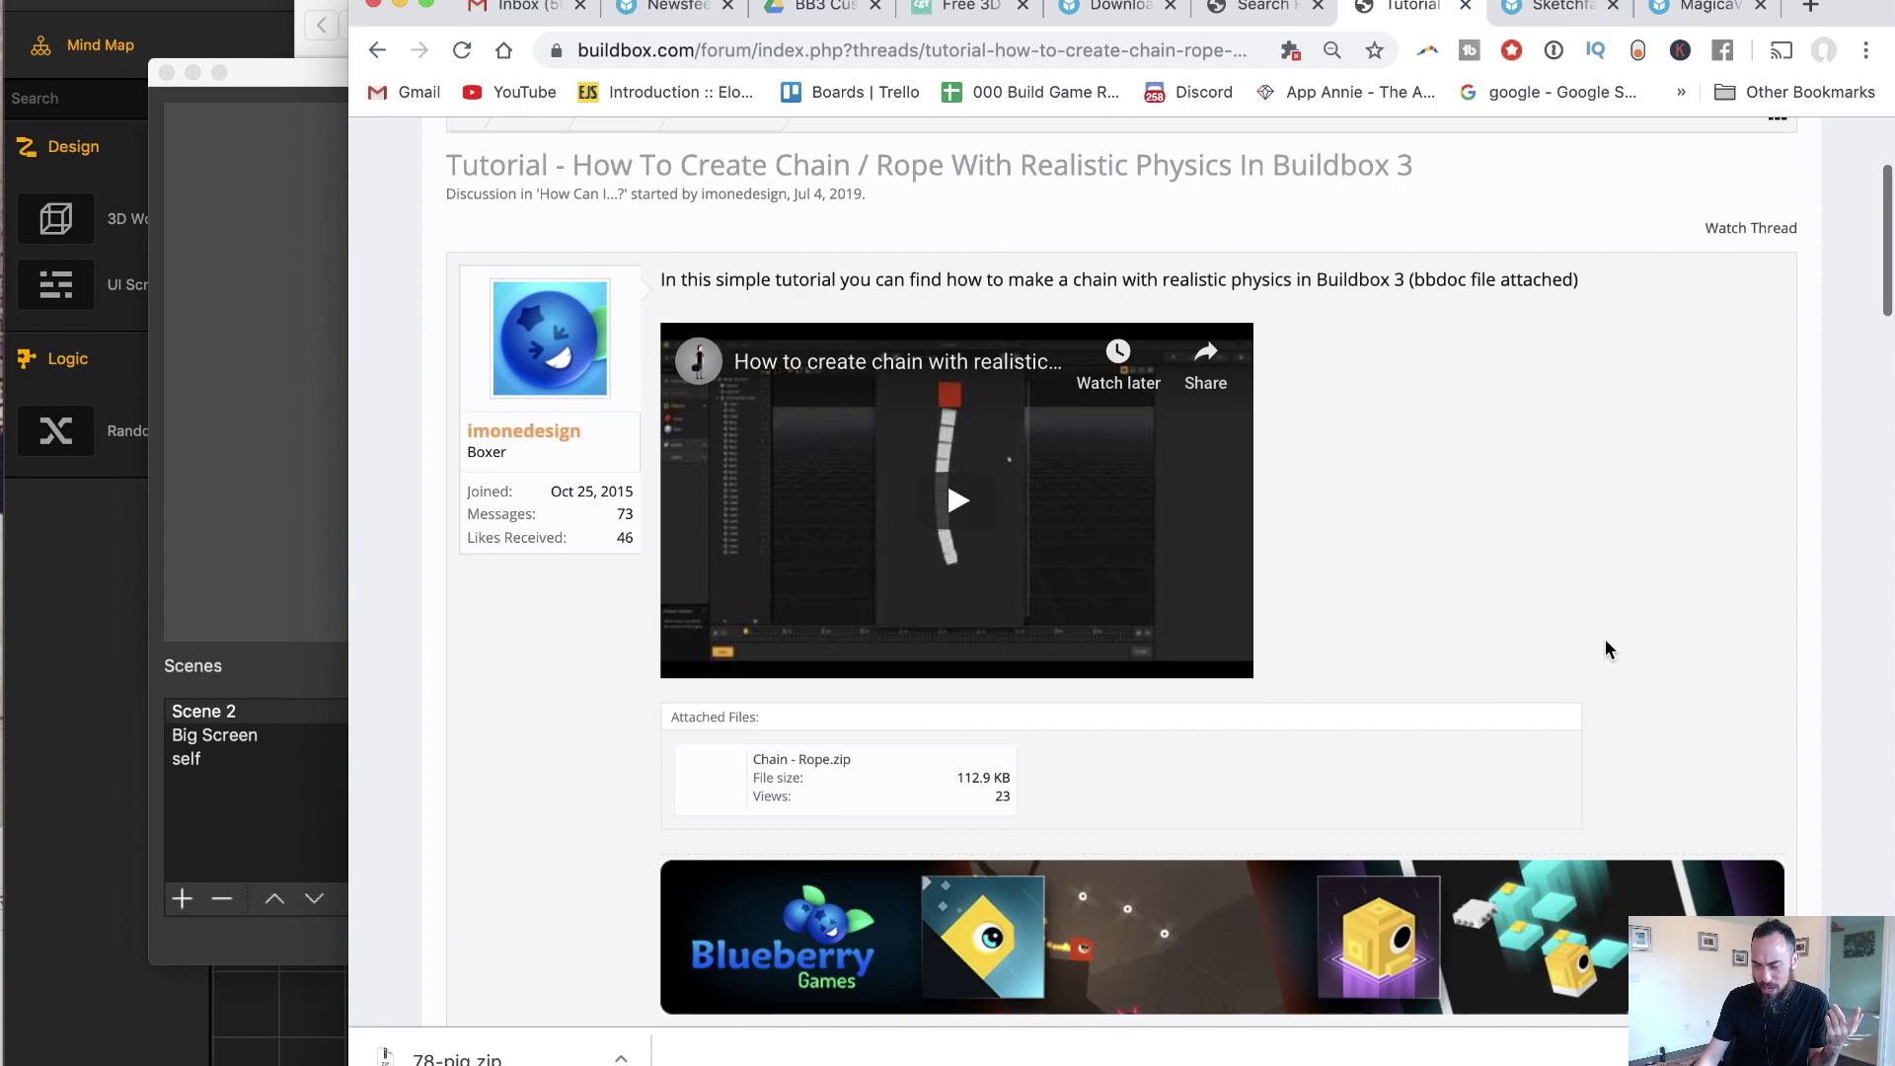
pyautogui.scroll(-3, 1605, 647)
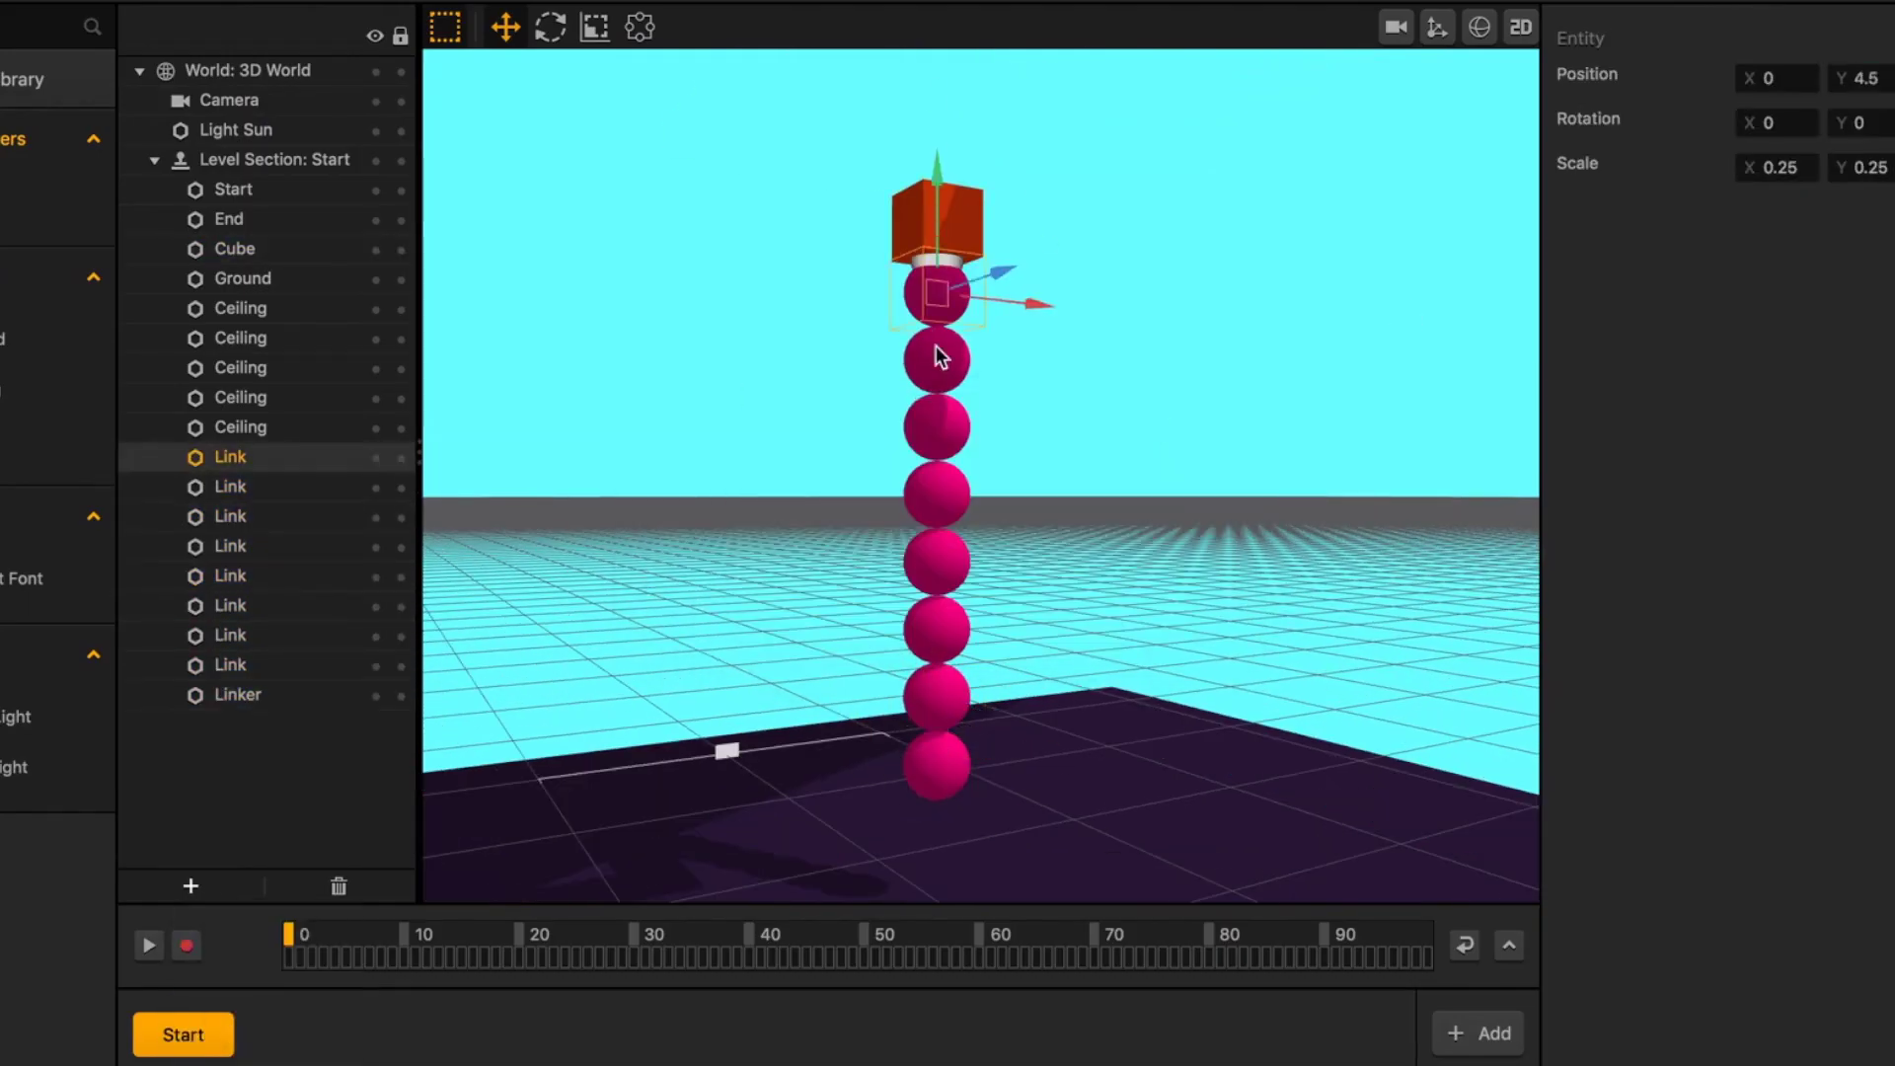
# - Select further Link spheres down the hanging chain and set the selection's X and Y scale to 0.5
pyautogui.keyDown('shift'); pyautogui.click(935, 356); pyautogui.keyUp('shift')
pyautogui.keyDown('shift'); pyautogui.click(934, 563); pyautogui.keyUp('shift')
pyautogui.keyDown('shift'); pyautogui.click(936, 758); pyautogui.keyUp('shift')
pyautogui.click(1785, 166)
pyautogui.write('0.5')
pyautogui.press('Tab')
pyautogui.write('0.5')
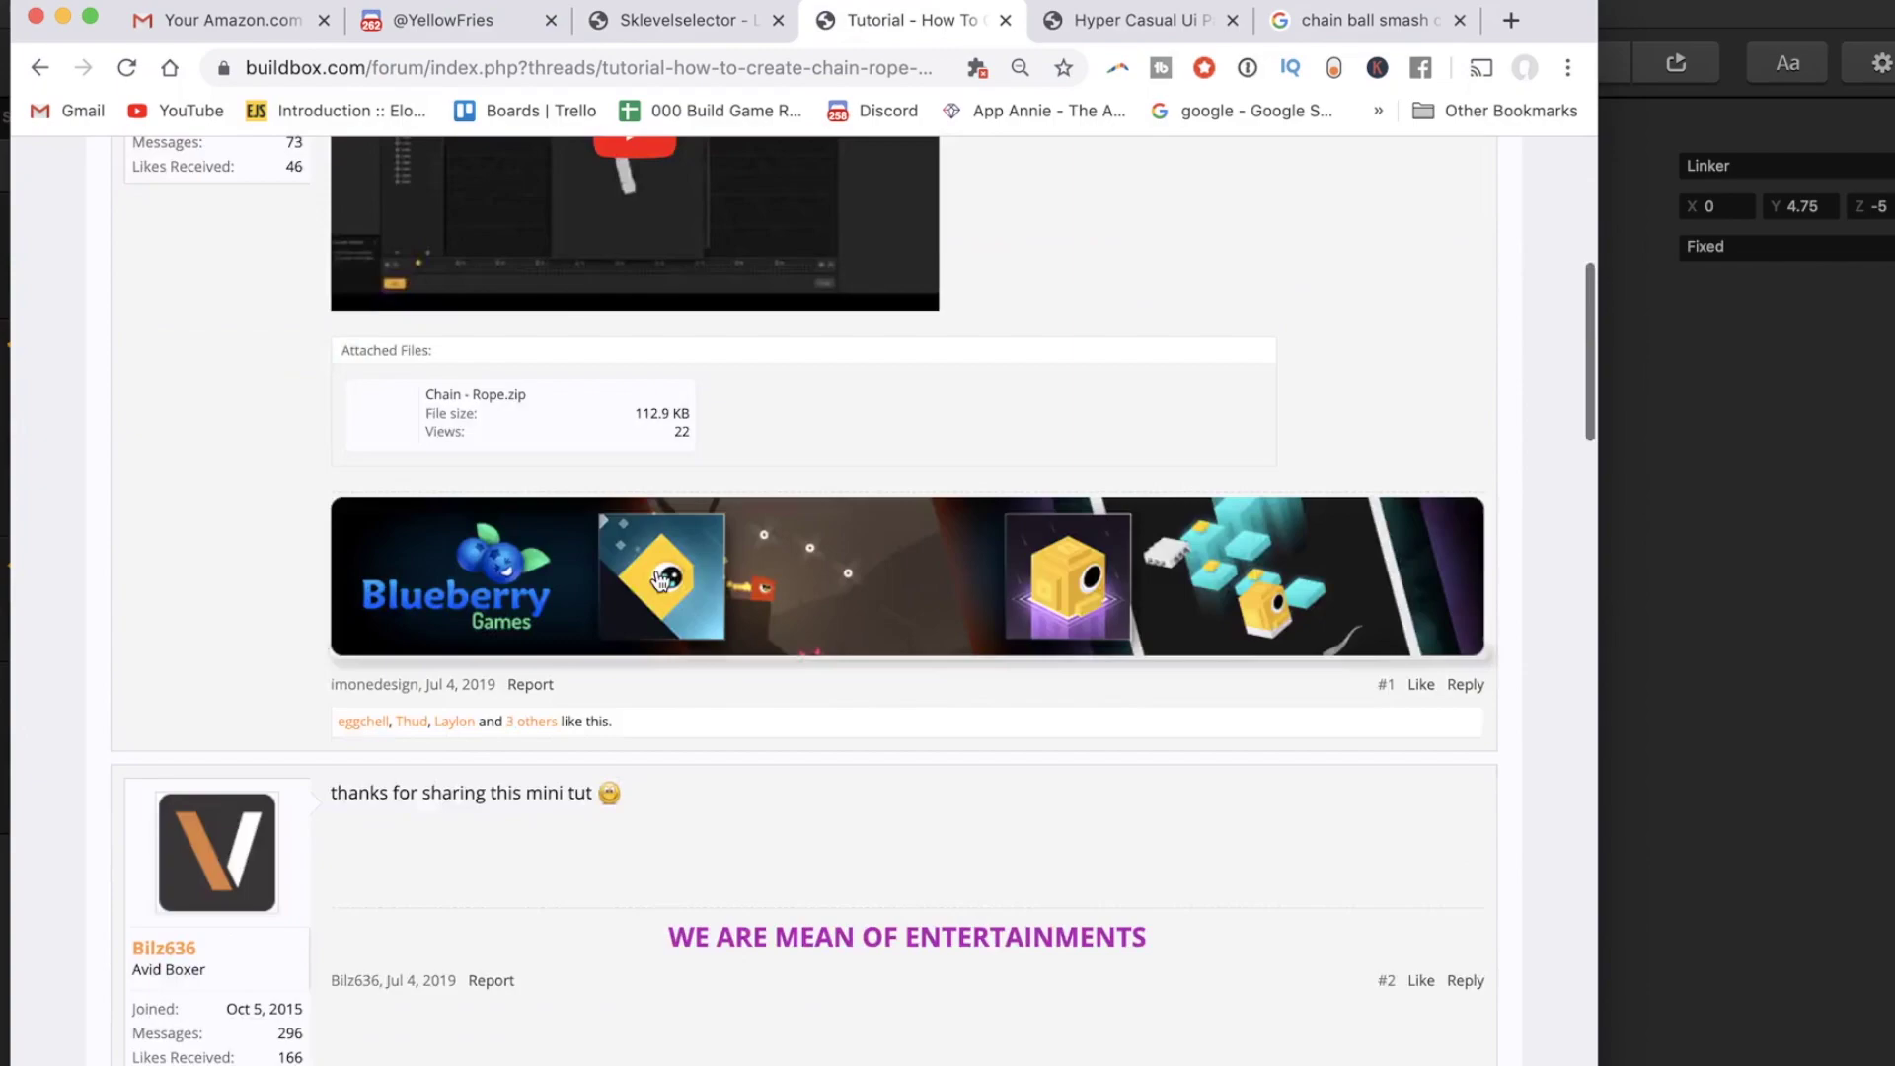
# - Examine the replies posted below the chain tutorial in the forum thread
pyautogui.scroll(-15, 588, 661)
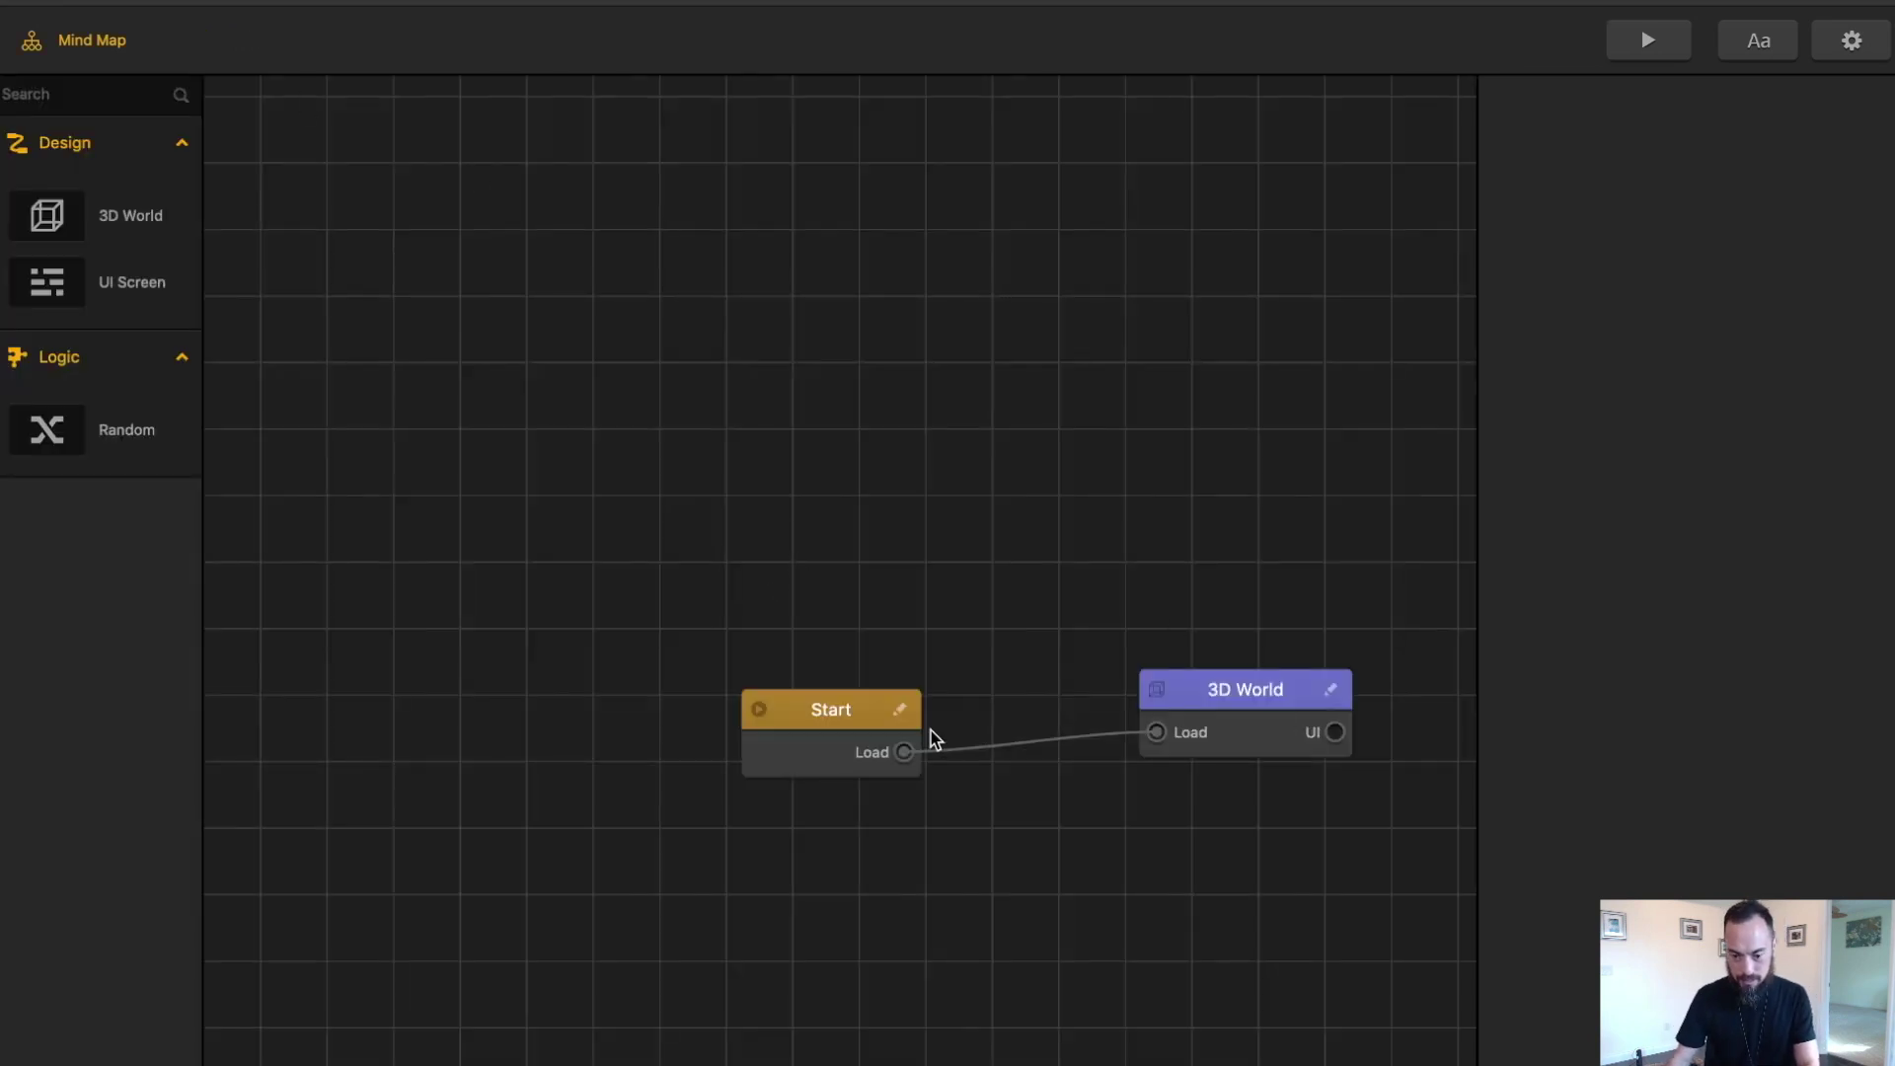
# - Set the 3D World's background colour to Sky and open the world for editing
pyautogui.click(1722, 302)
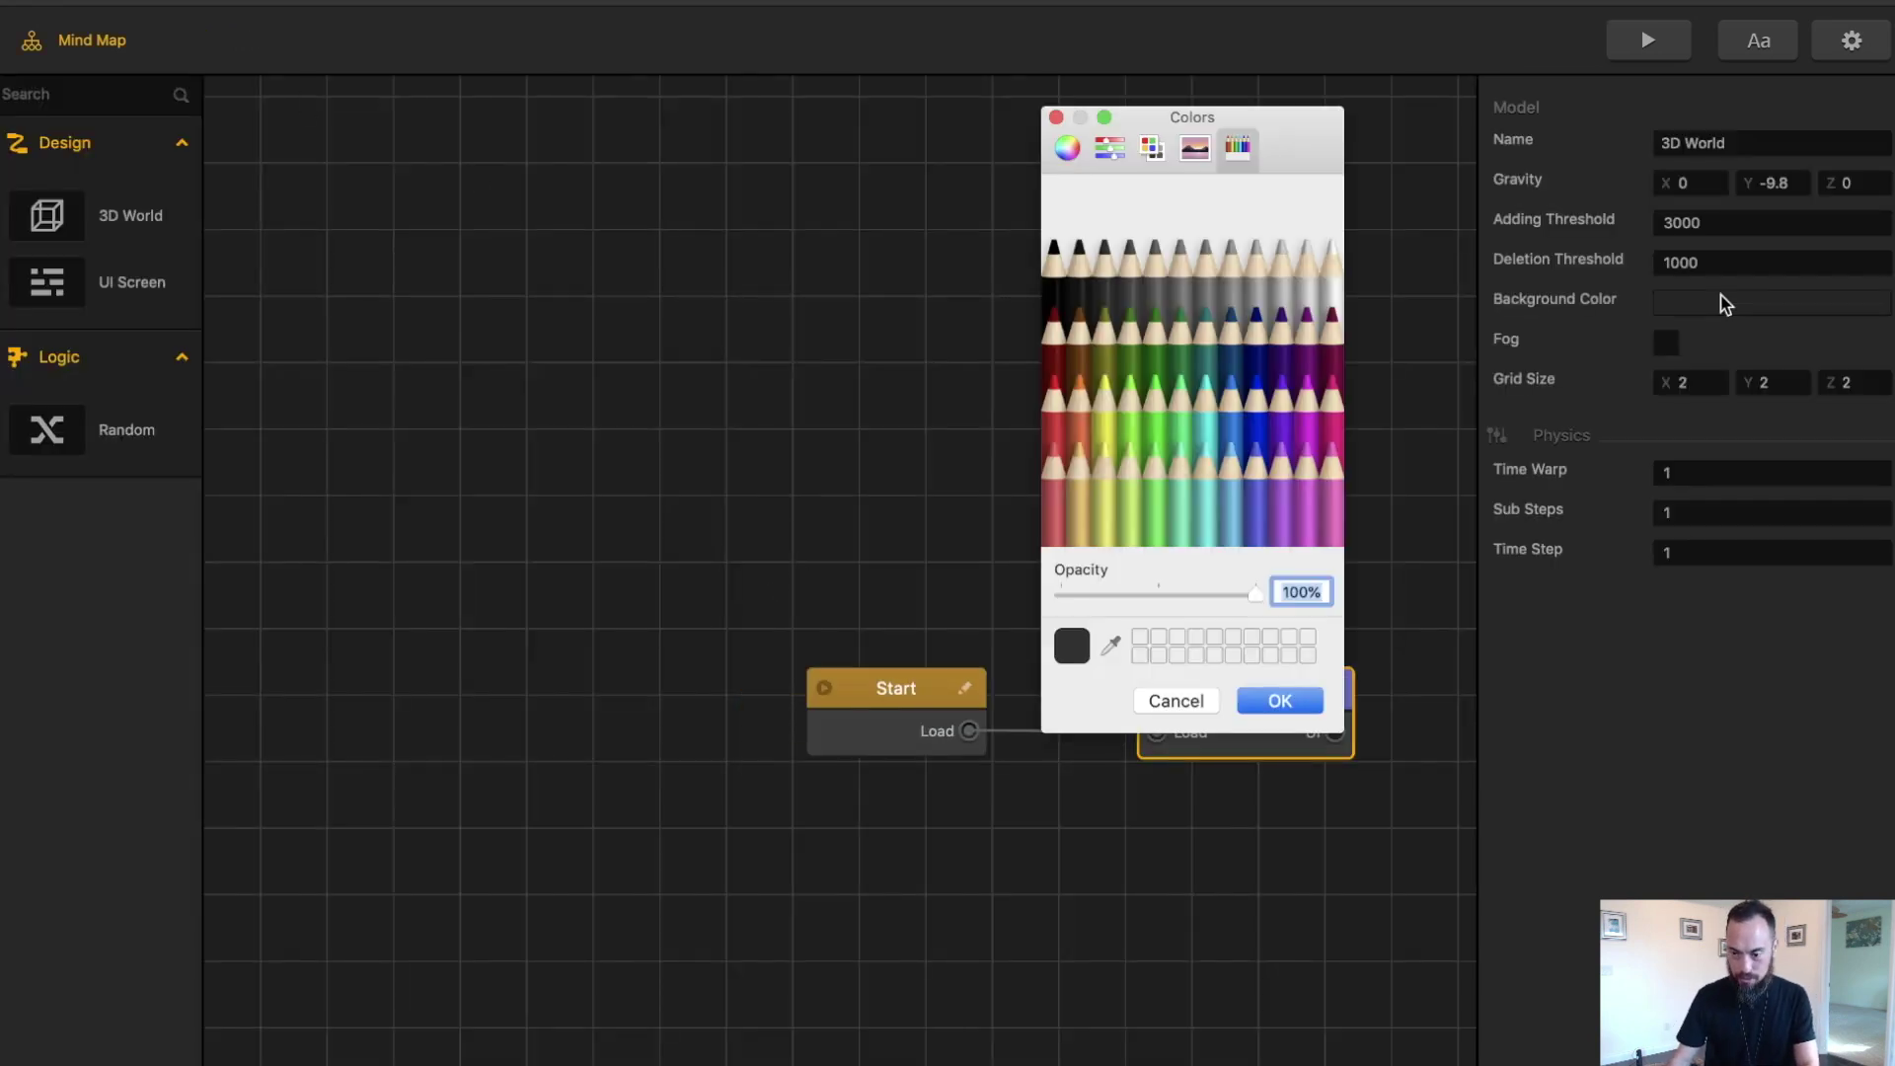
pyautogui.click(1225, 513)
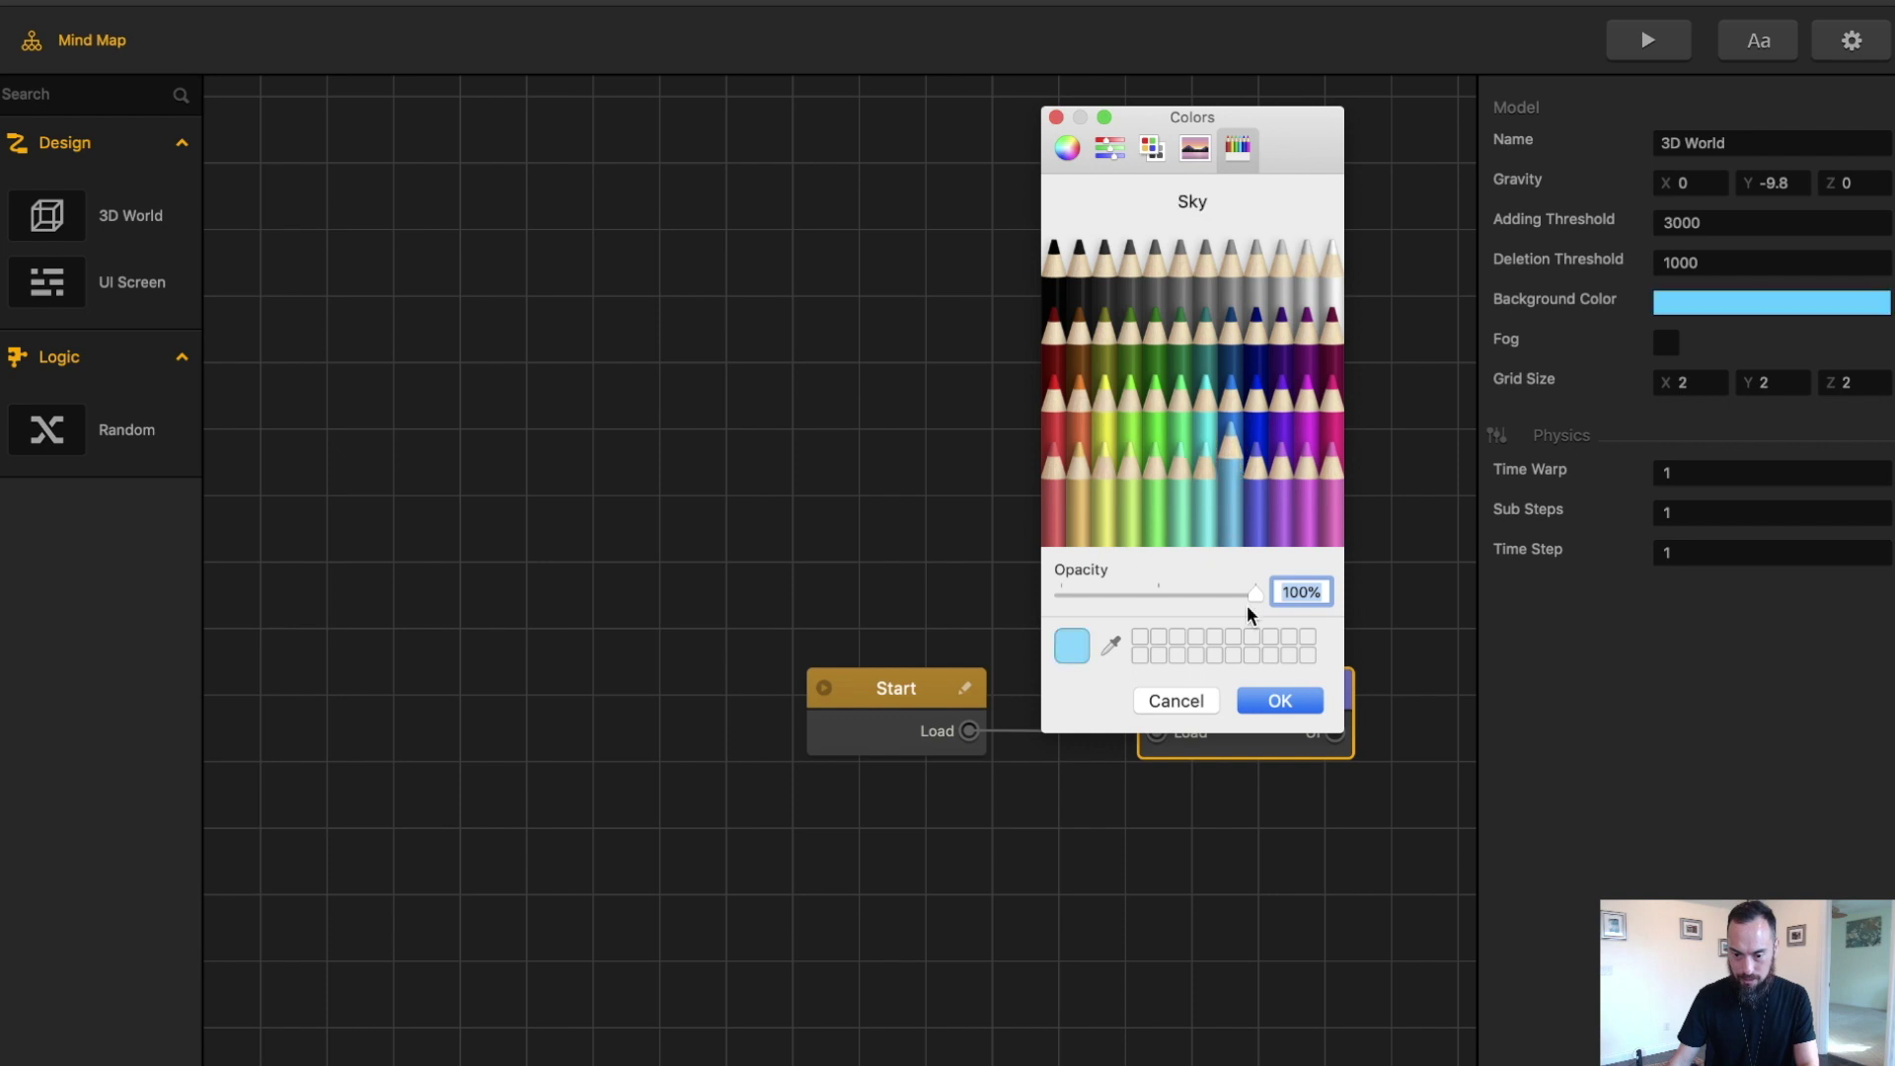
pyautogui.click(1294, 707)
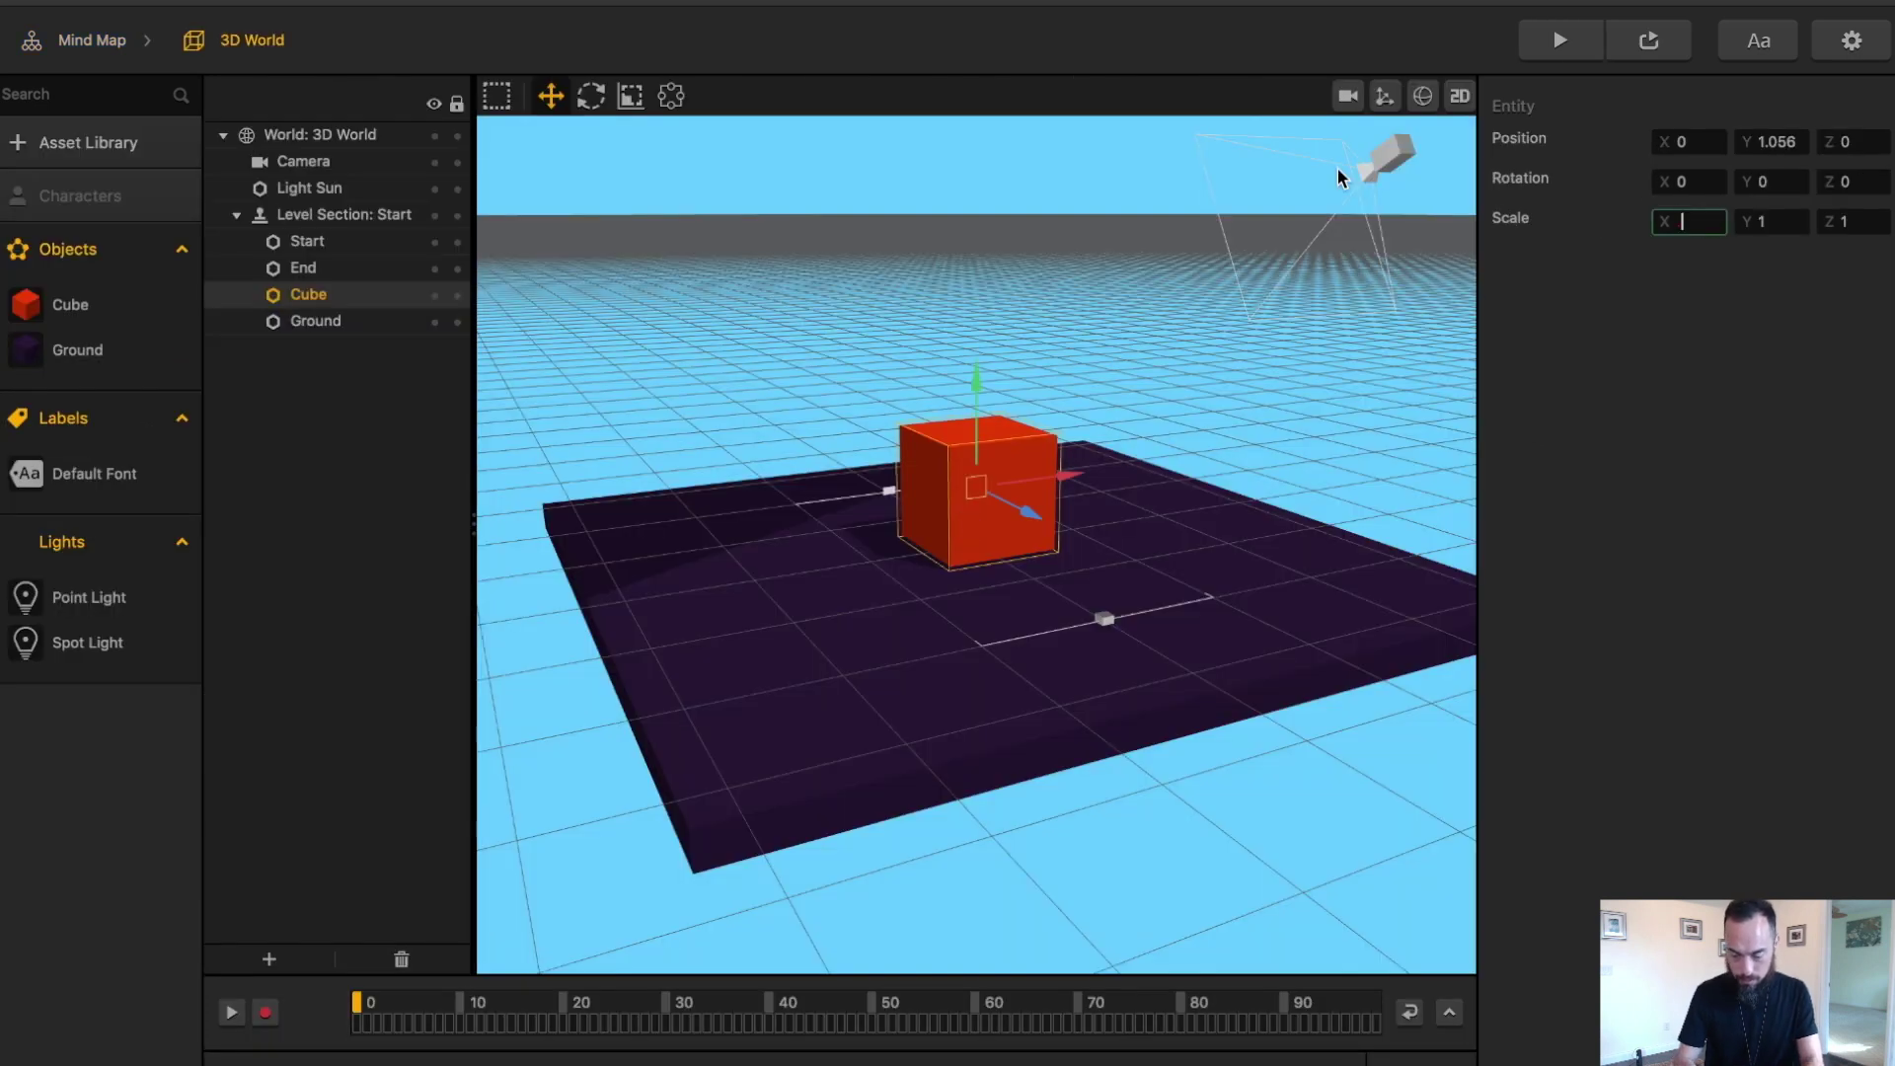
# - Scale the red cube to 0.25 on all three axes and set its Y position to 7
pyautogui.press('Tab')
pyautogui.write('.25')
pyautogui.press('Tab')
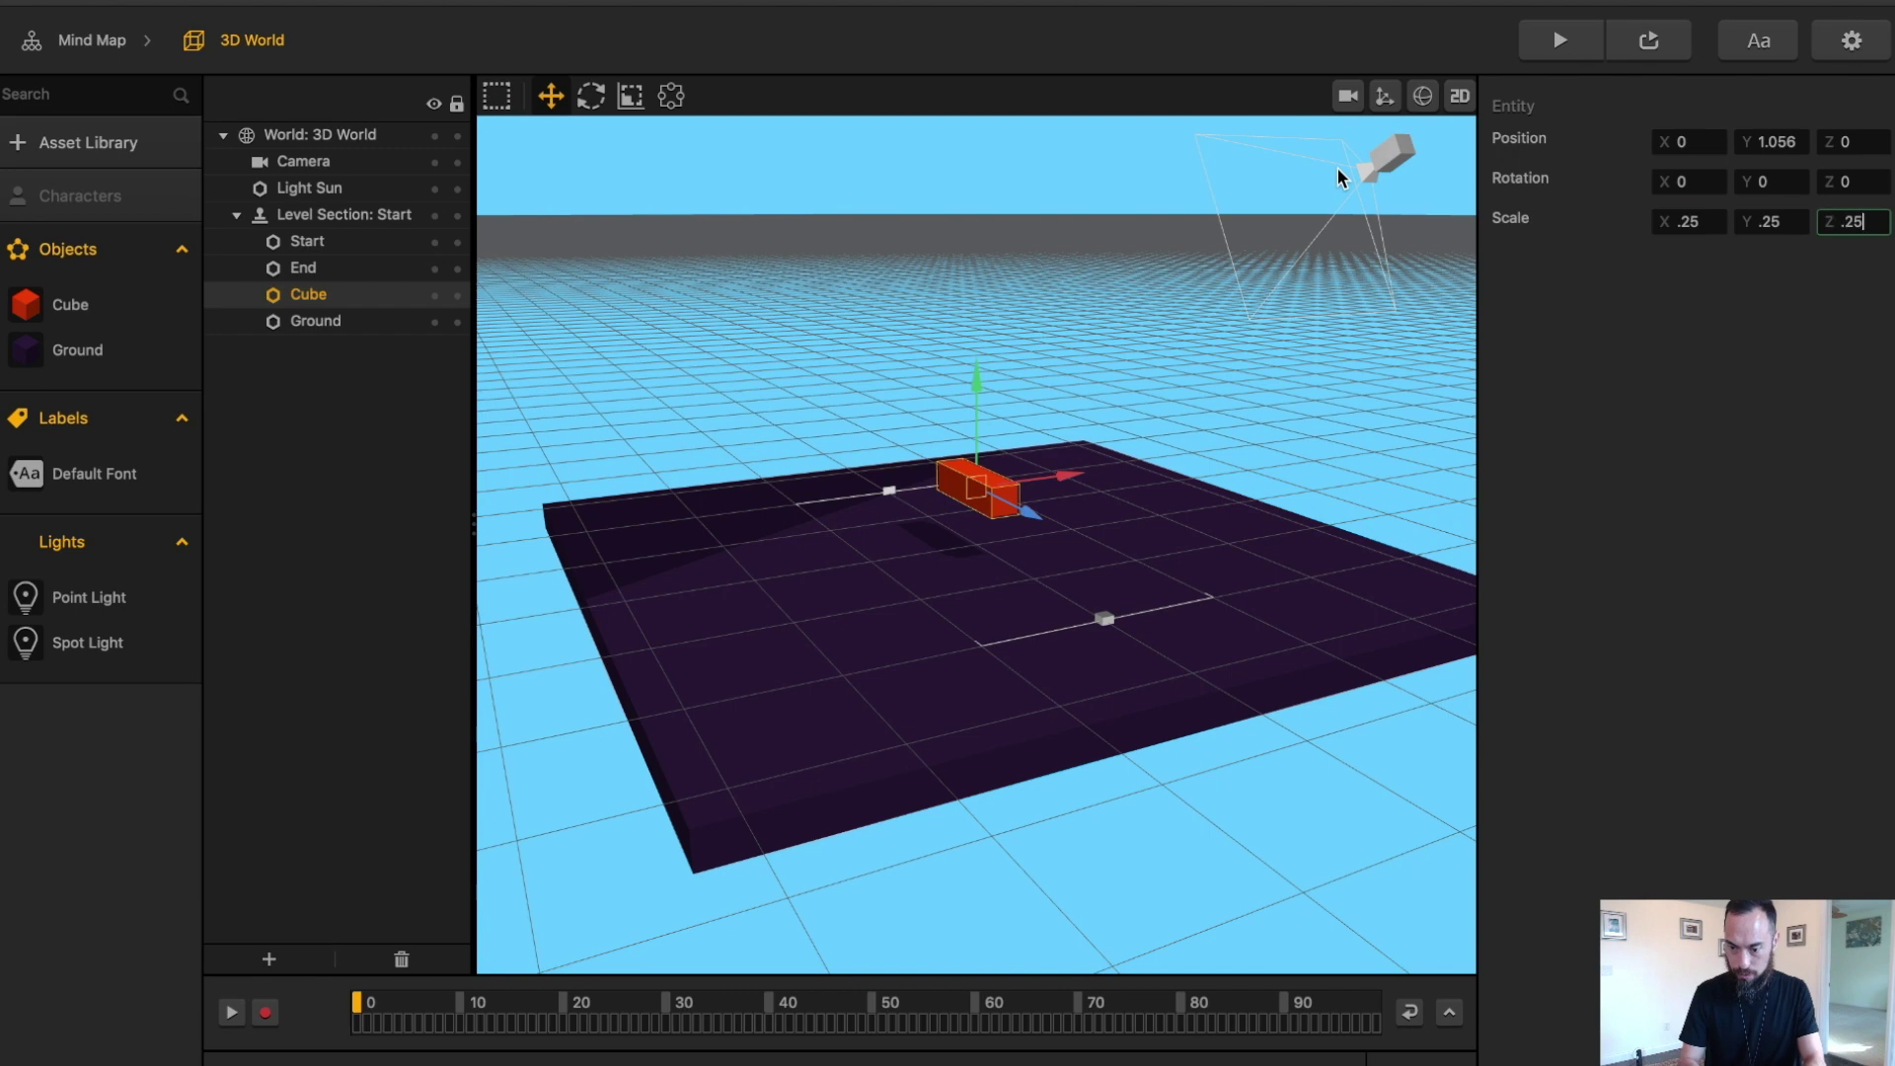
pyautogui.press('Return')
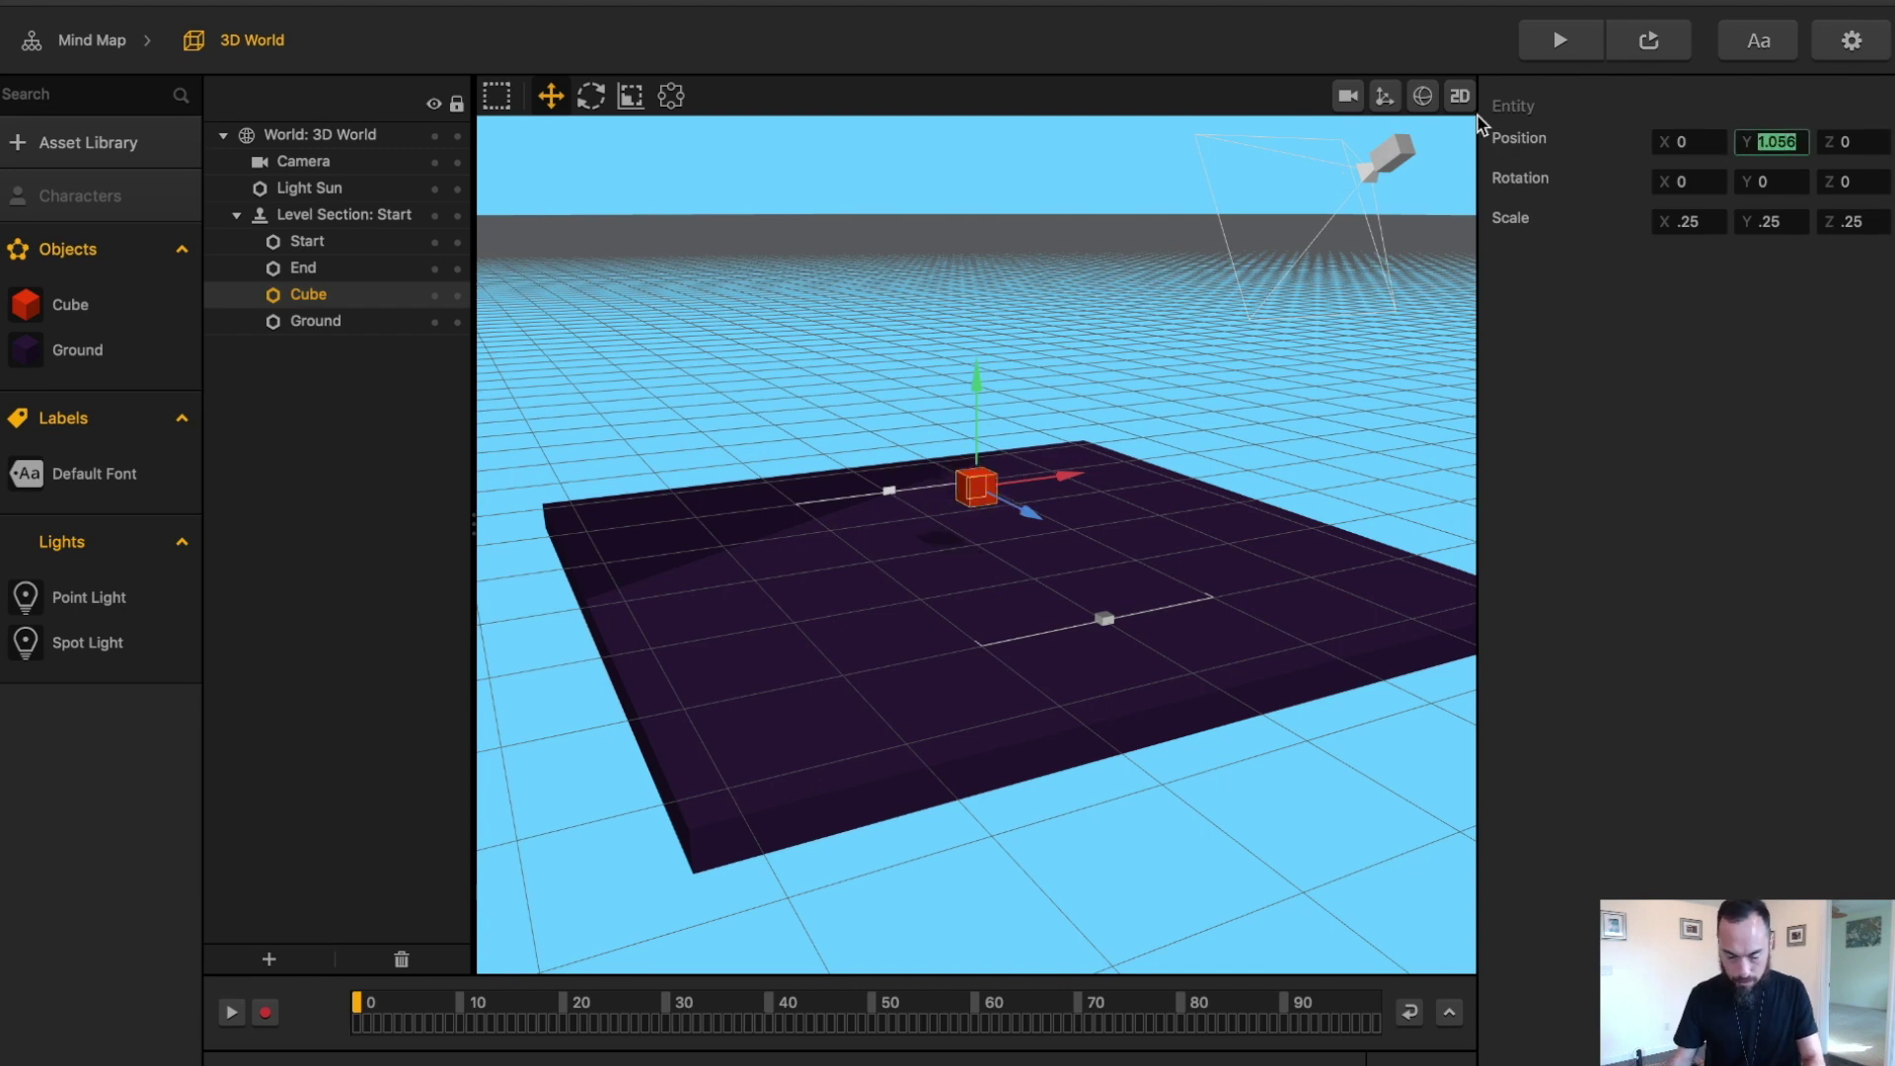
pyautogui.press('Tab')
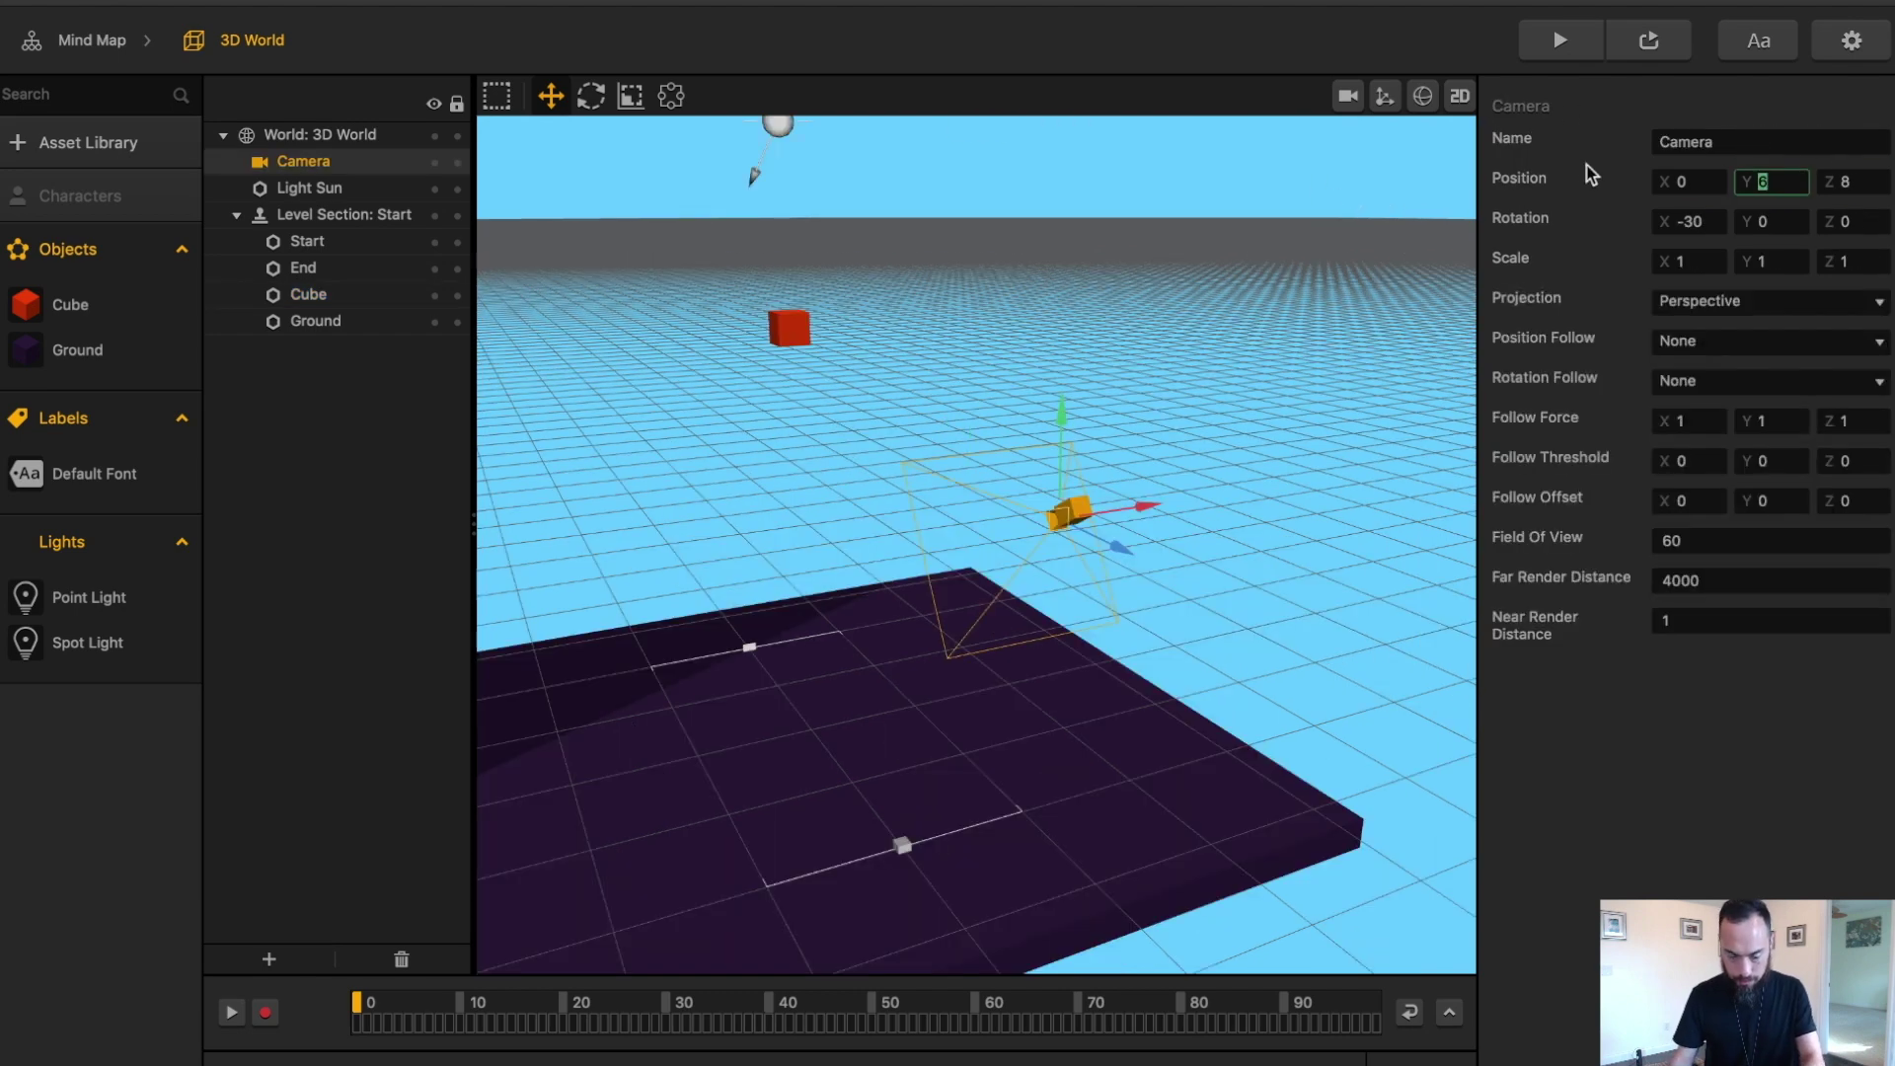
# - Set the camera's Y position to 7 and check the view through the camera
pyautogui.write('7')
pyautogui.press('Tab')
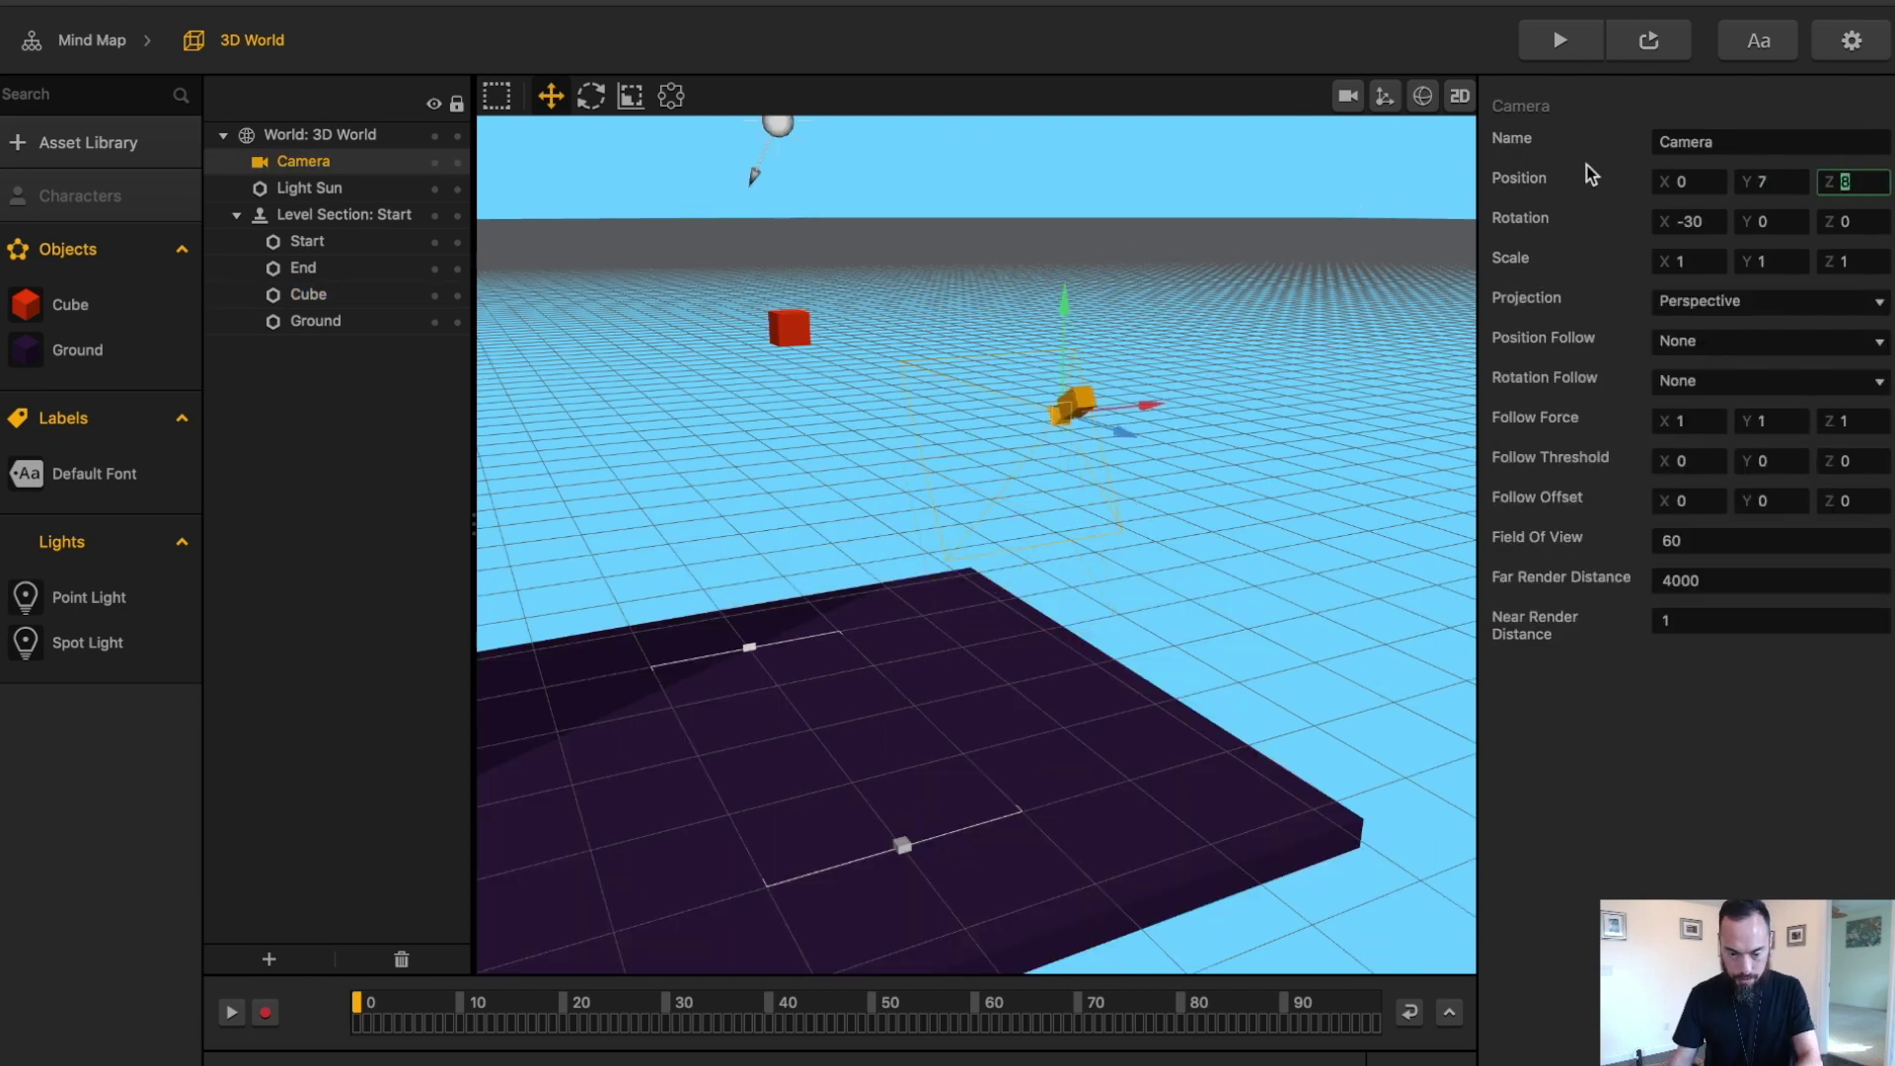
pyautogui.click(1346, 97)
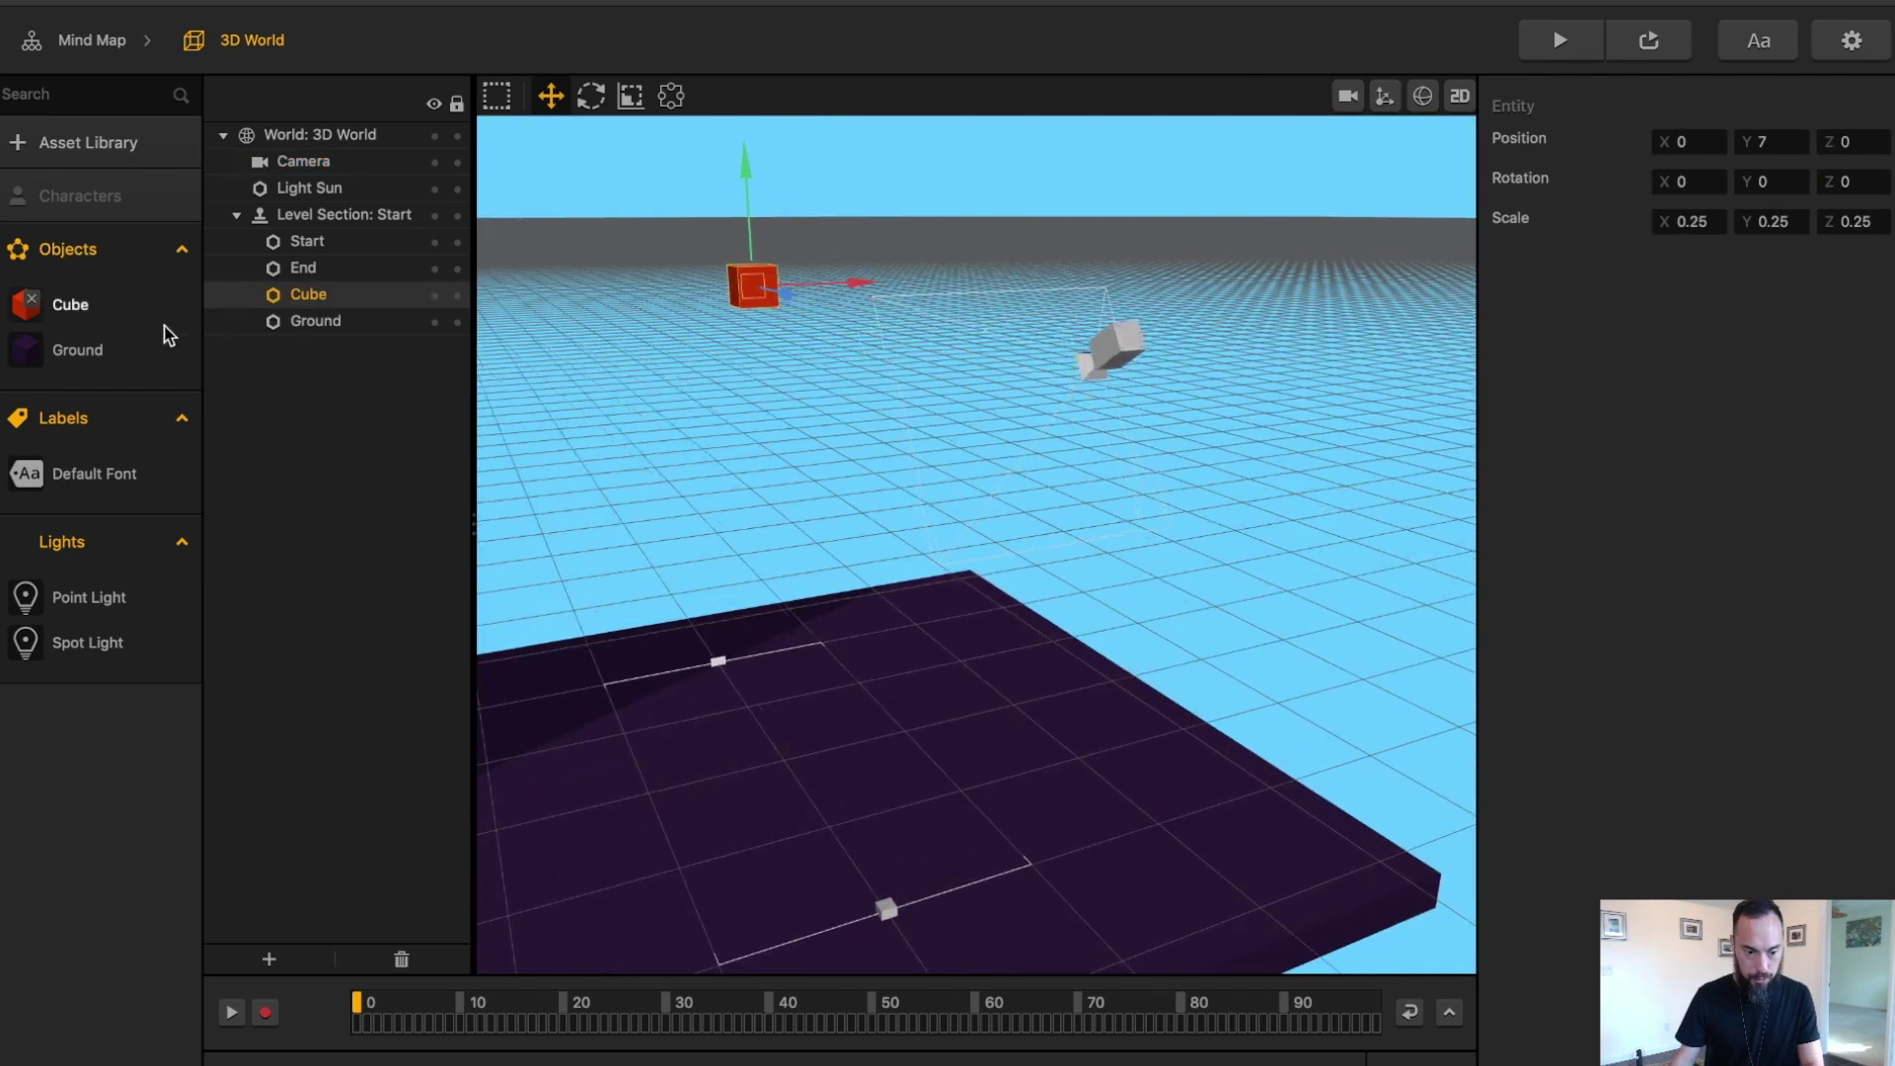
# - Turn the Cube object into a character and rename it Character Cube
pyautogui.moveTo(97, 311); pyautogui.dragTo(105, 205)
pyautogui.click(116, 255)
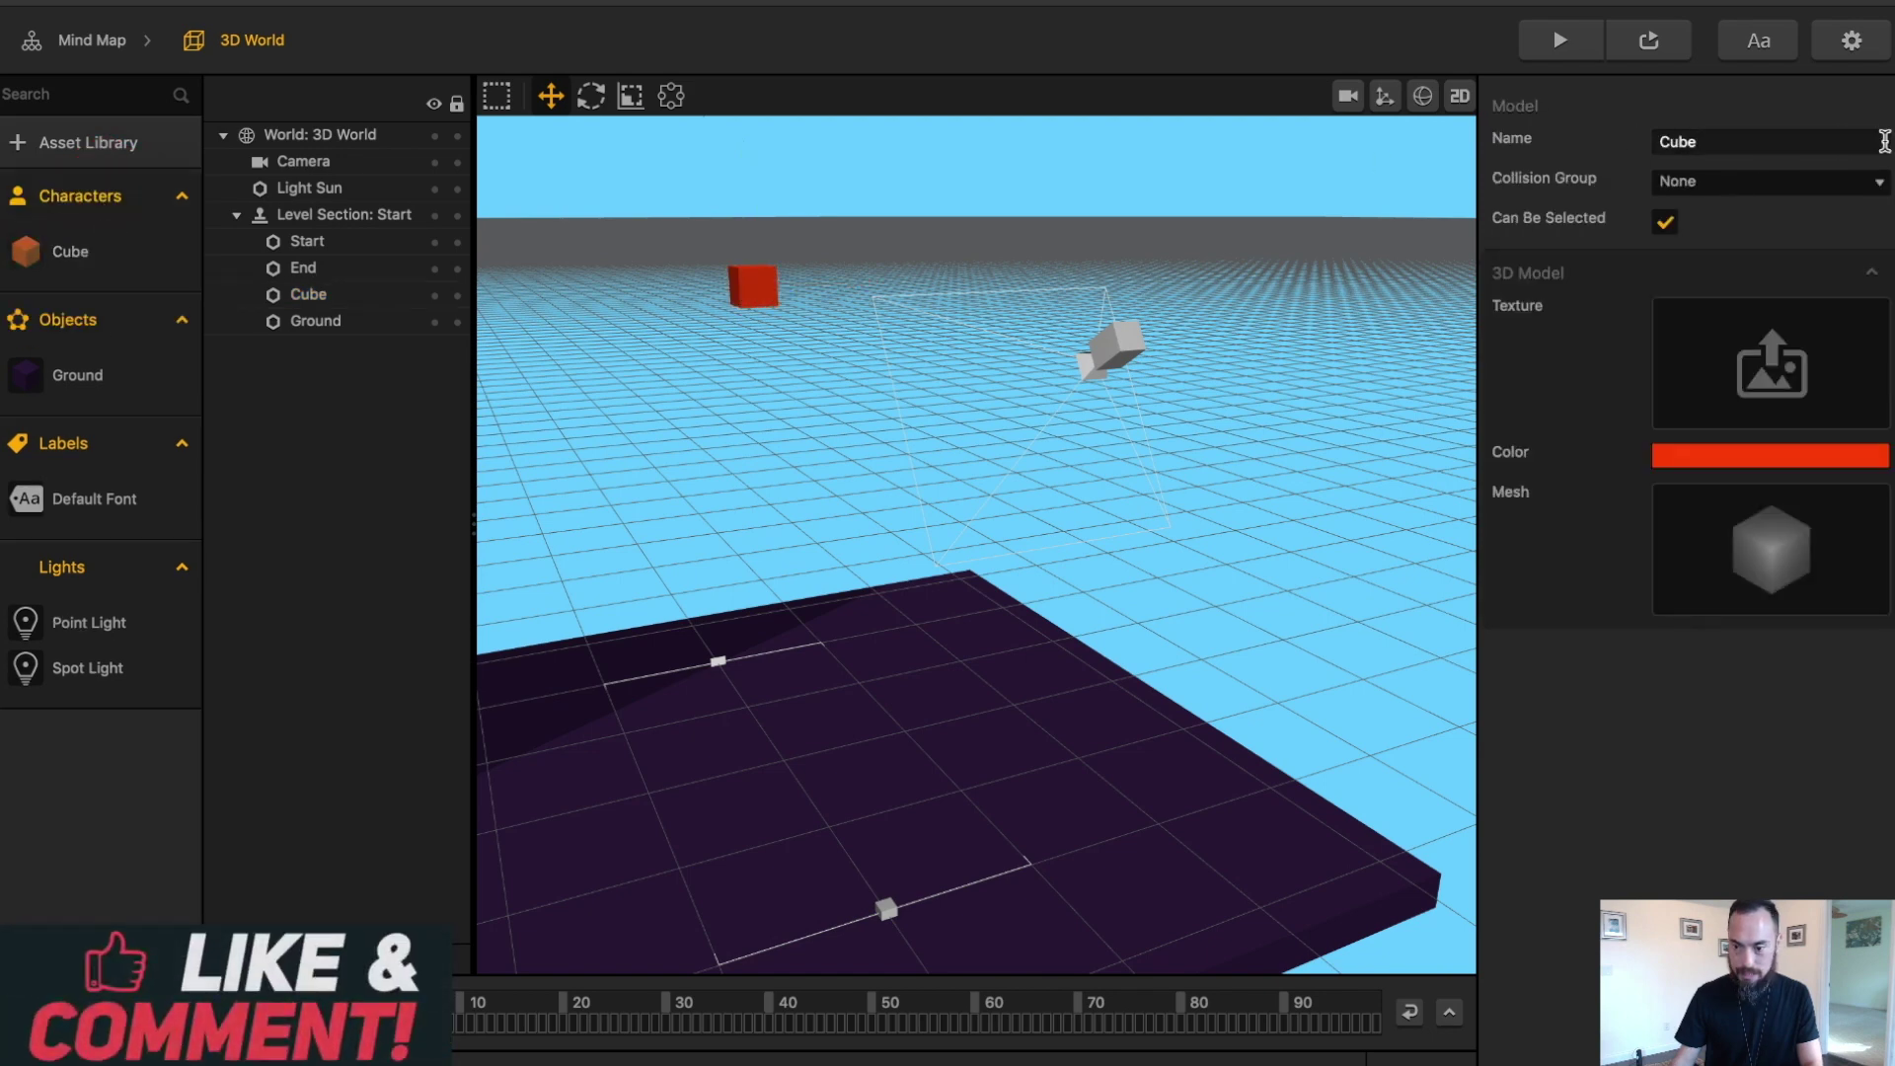
pyautogui.click(1663, 147)
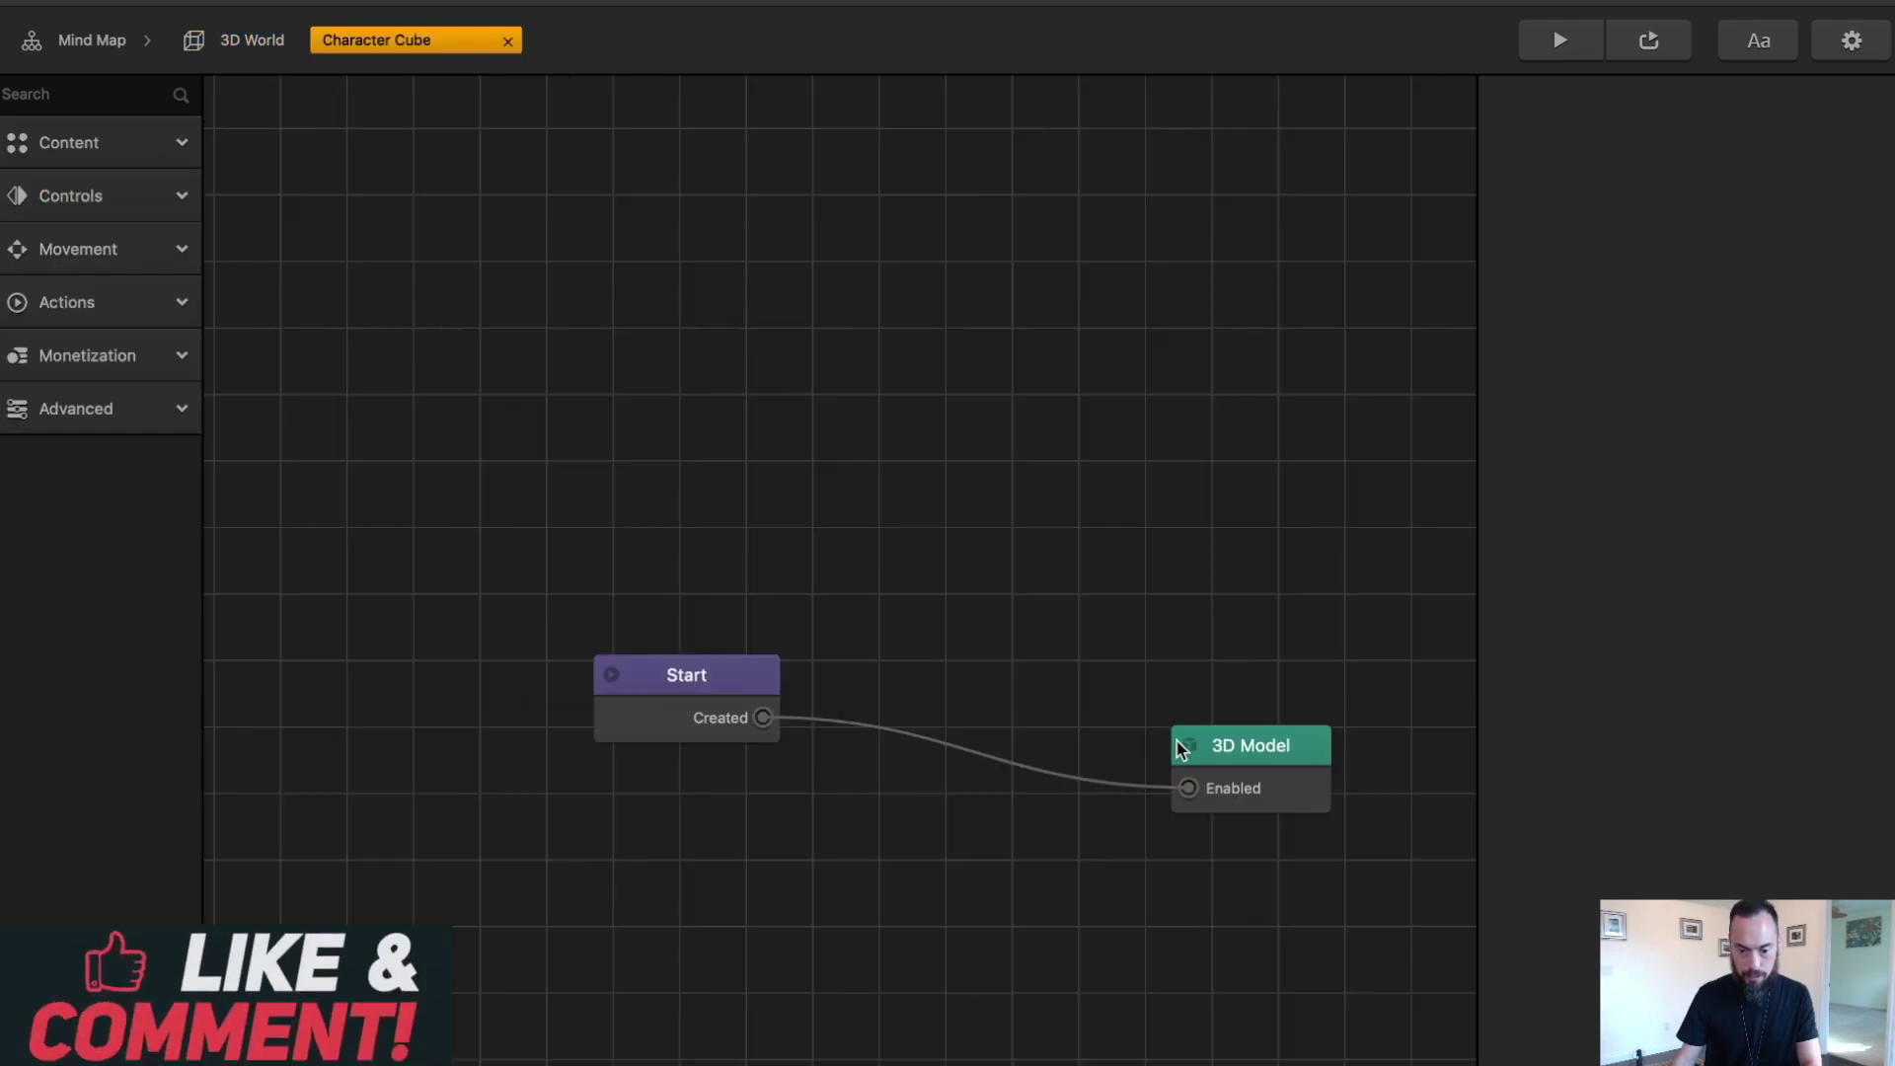
# - Bring Character Cube's 3D Model node beside Start, then enable physics on Start with the type Kinematic
pyautogui.moveTo(1266, 751); pyautogui.dragTo(933, 674)
pyautogui.click(686, 681)
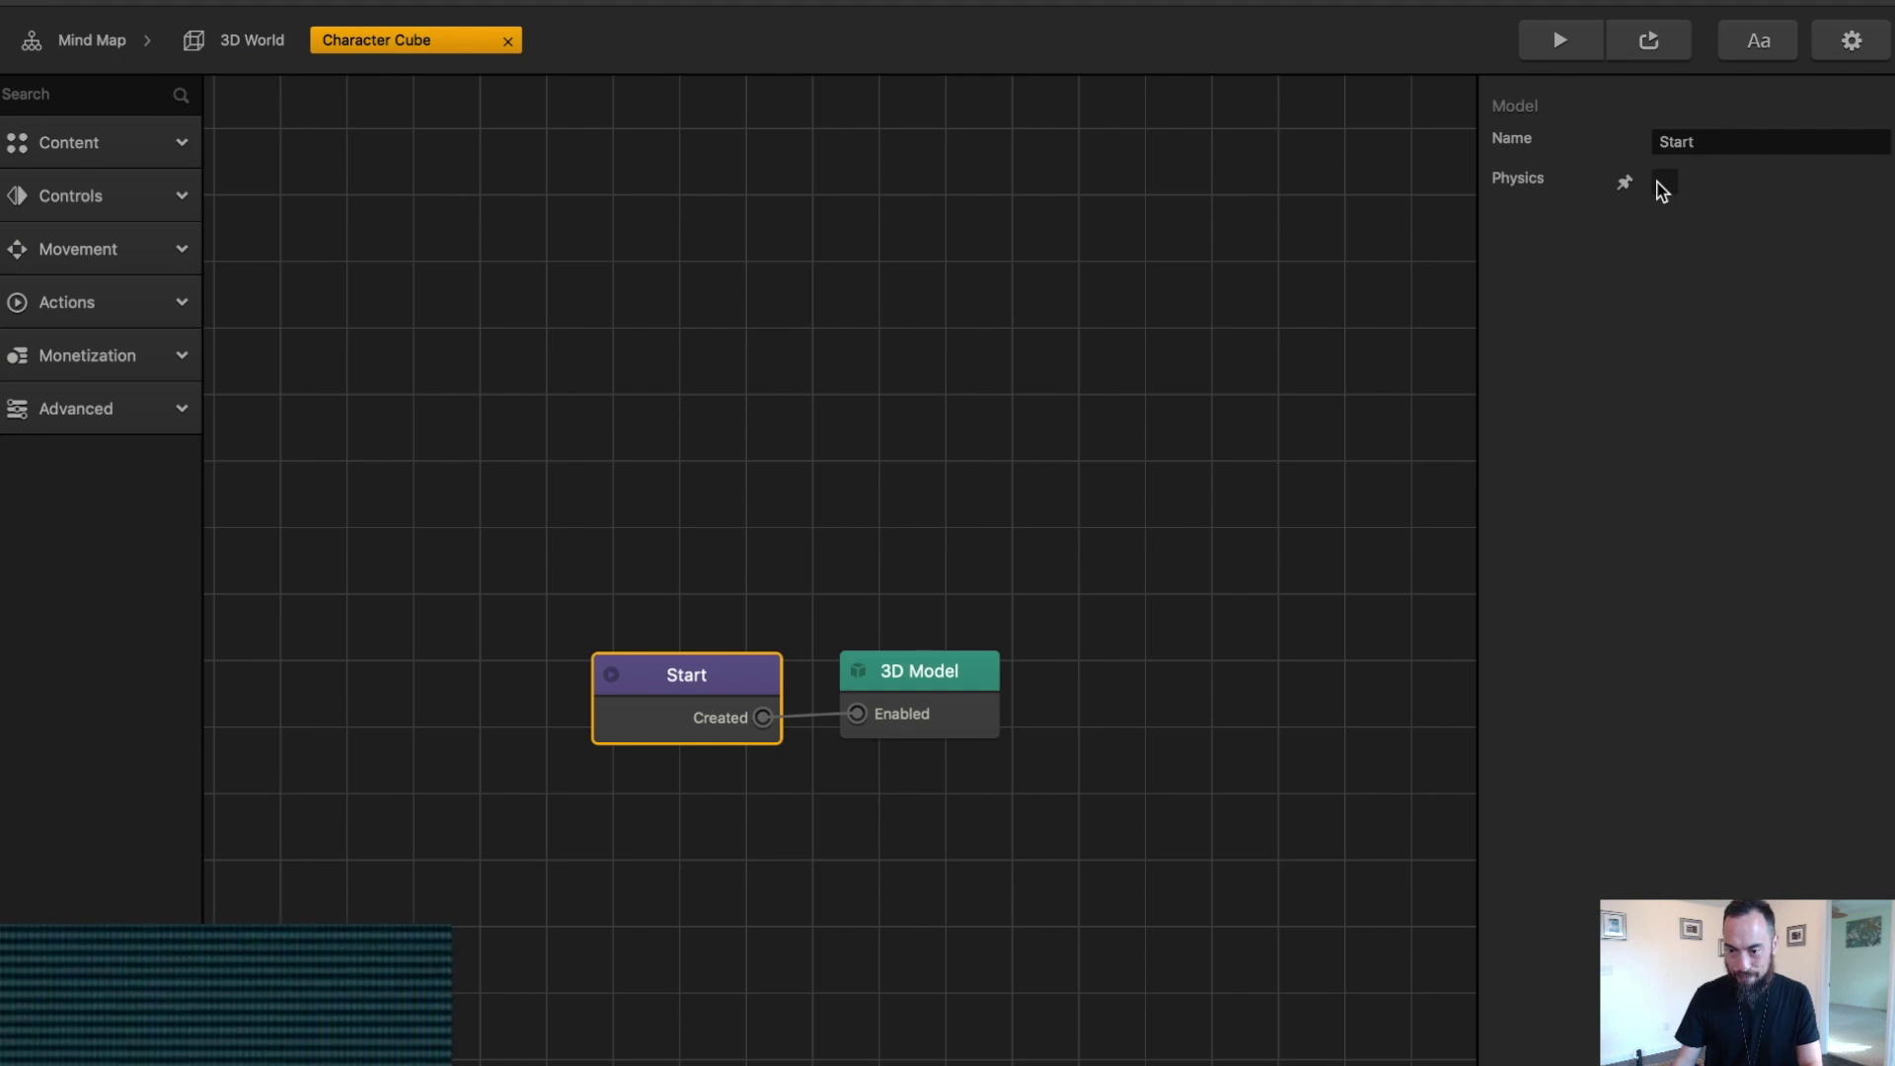
pyautogui.click(1664, 184)
pyautogui.click(1703, 423)
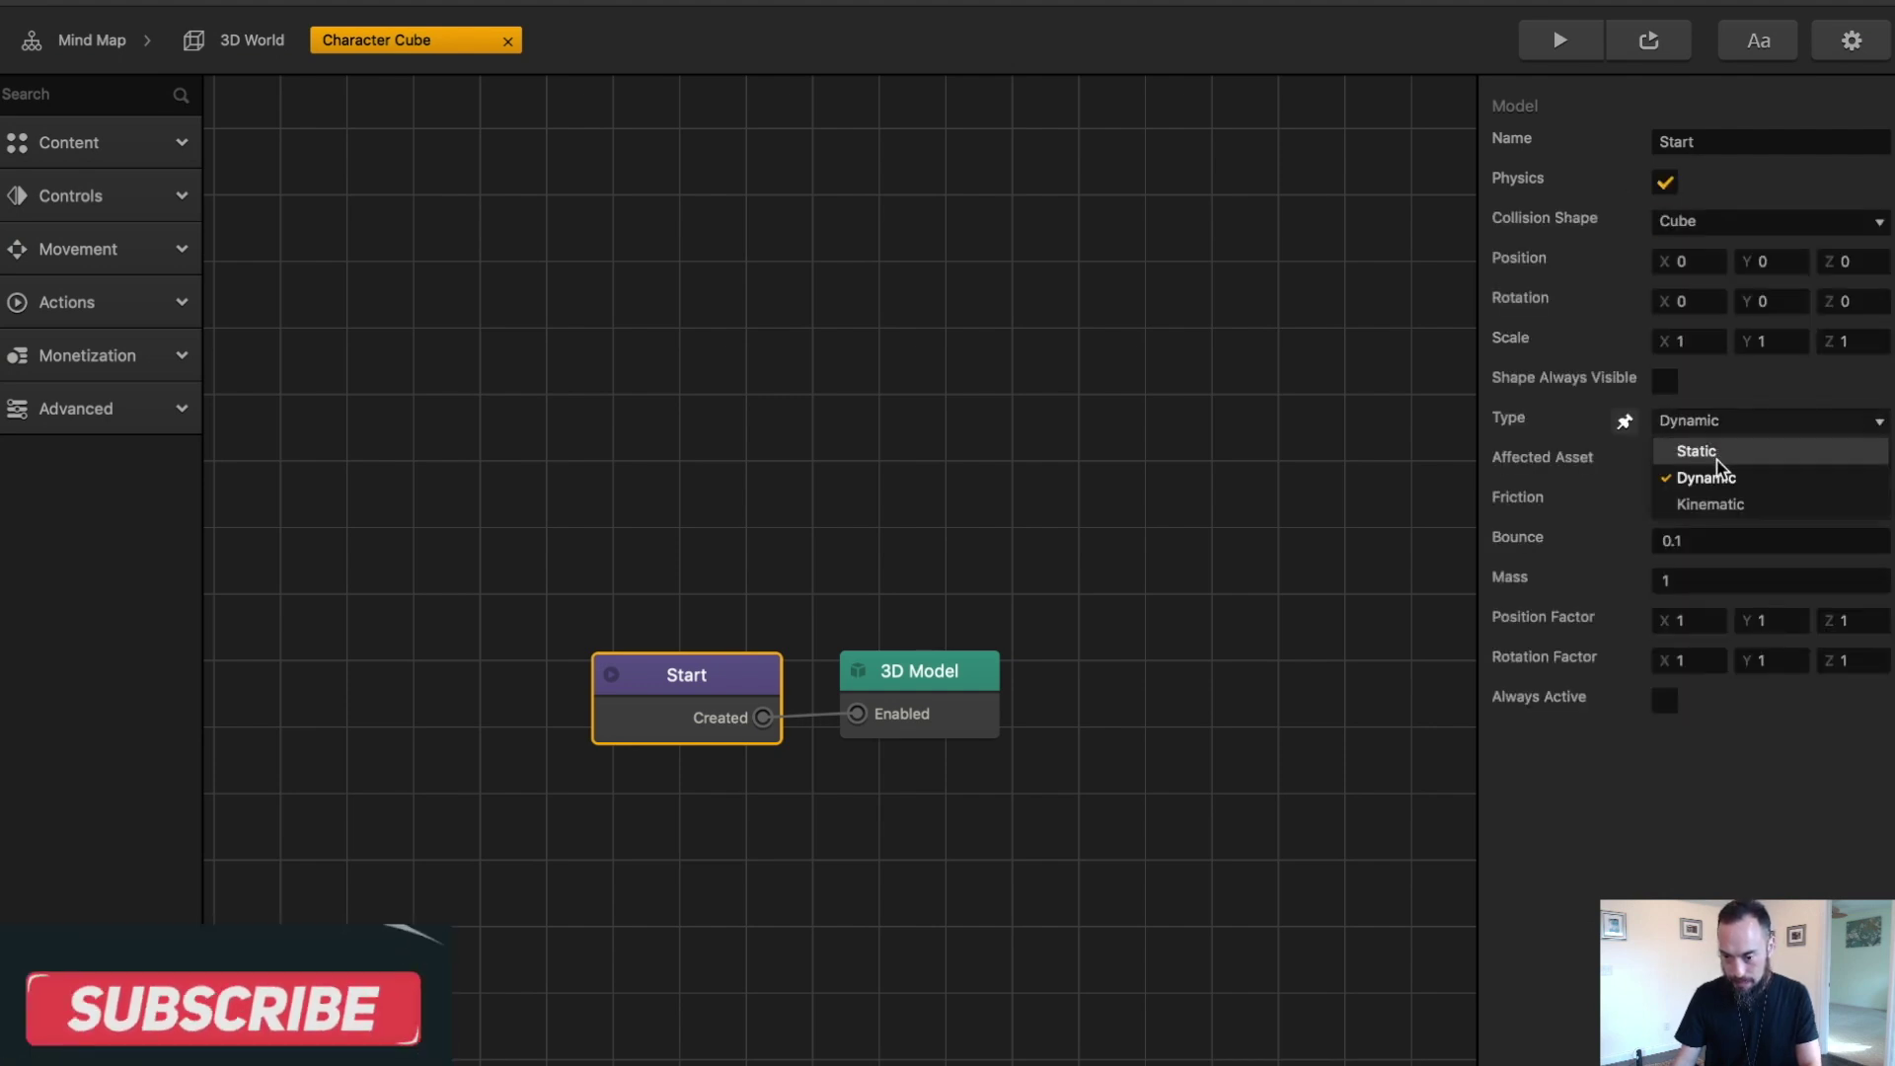
pyautogui.click(1710, 503)
pyautogui.click(1135, 691)
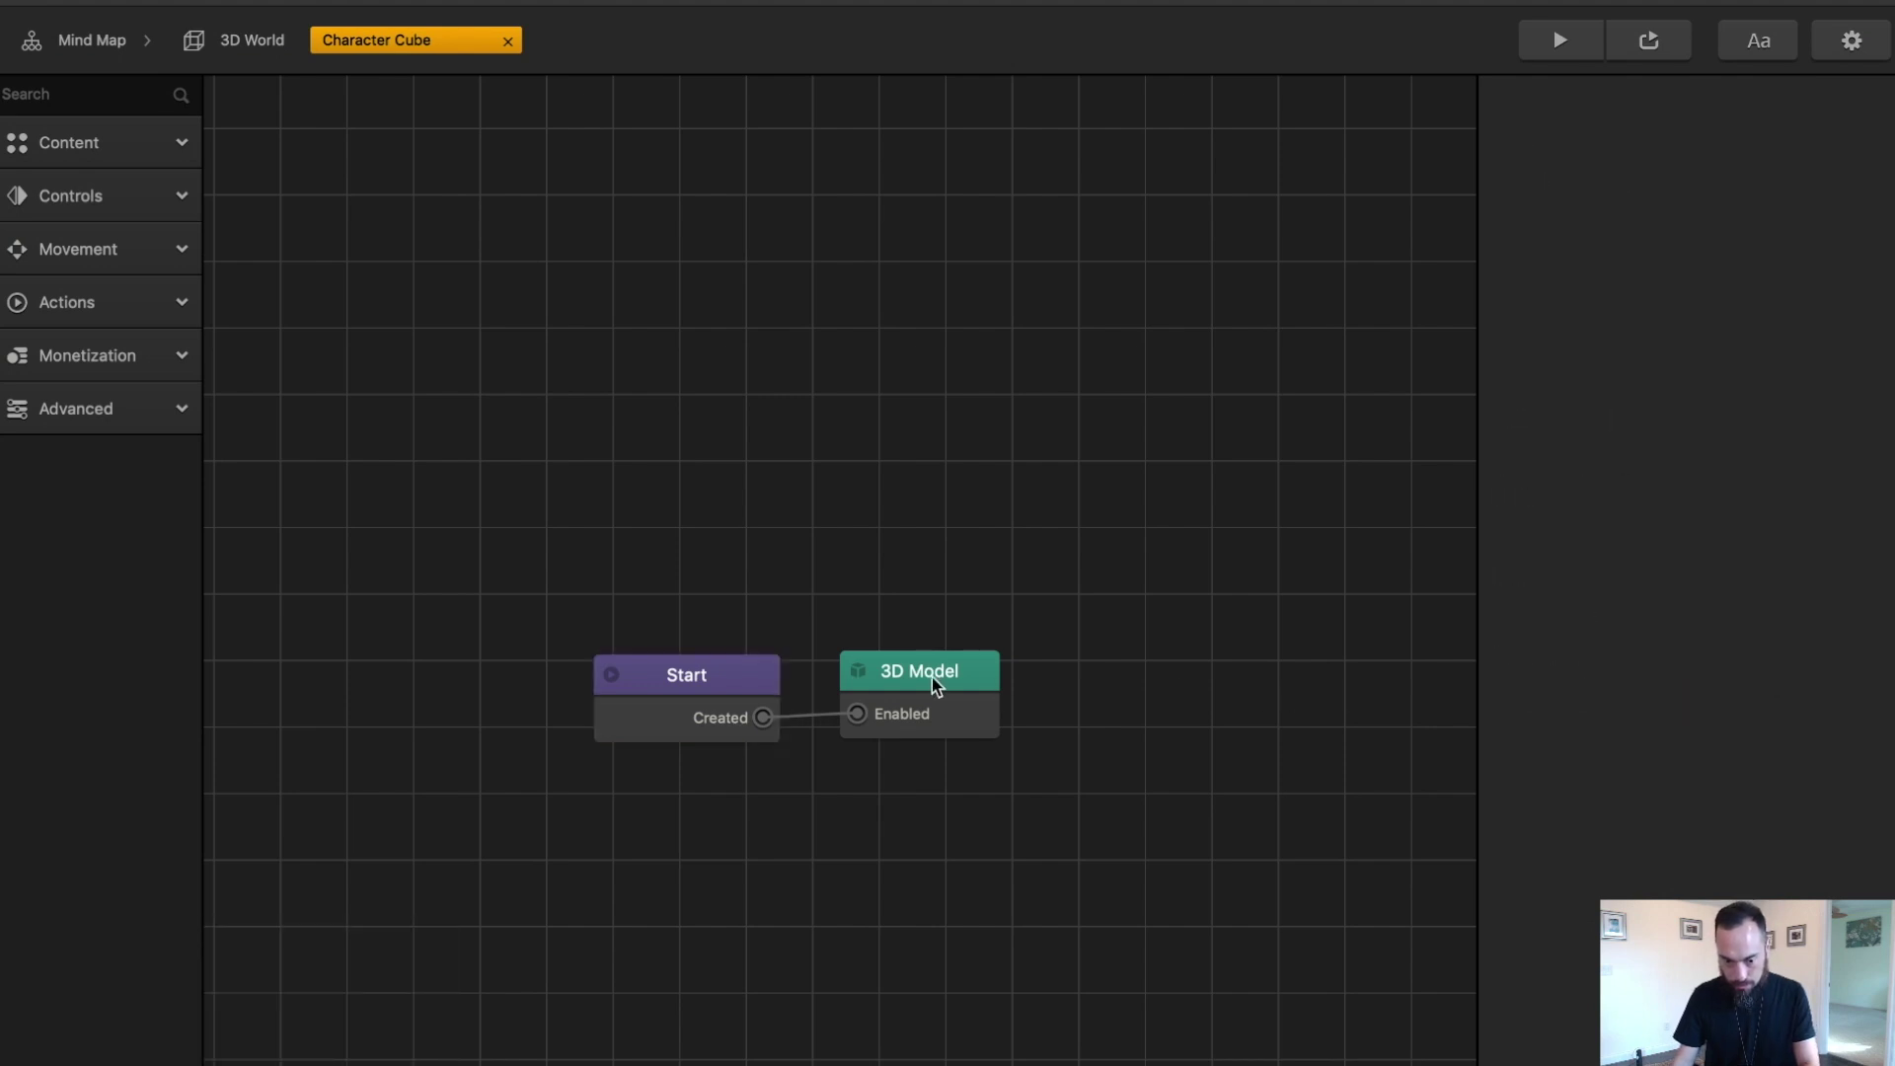
# - Add a Touch Move node to Character Cube's node map and connect Start's Created output to its Enabled input
pyautogui.click(109, 248)
pyautogui.click(111, 197)
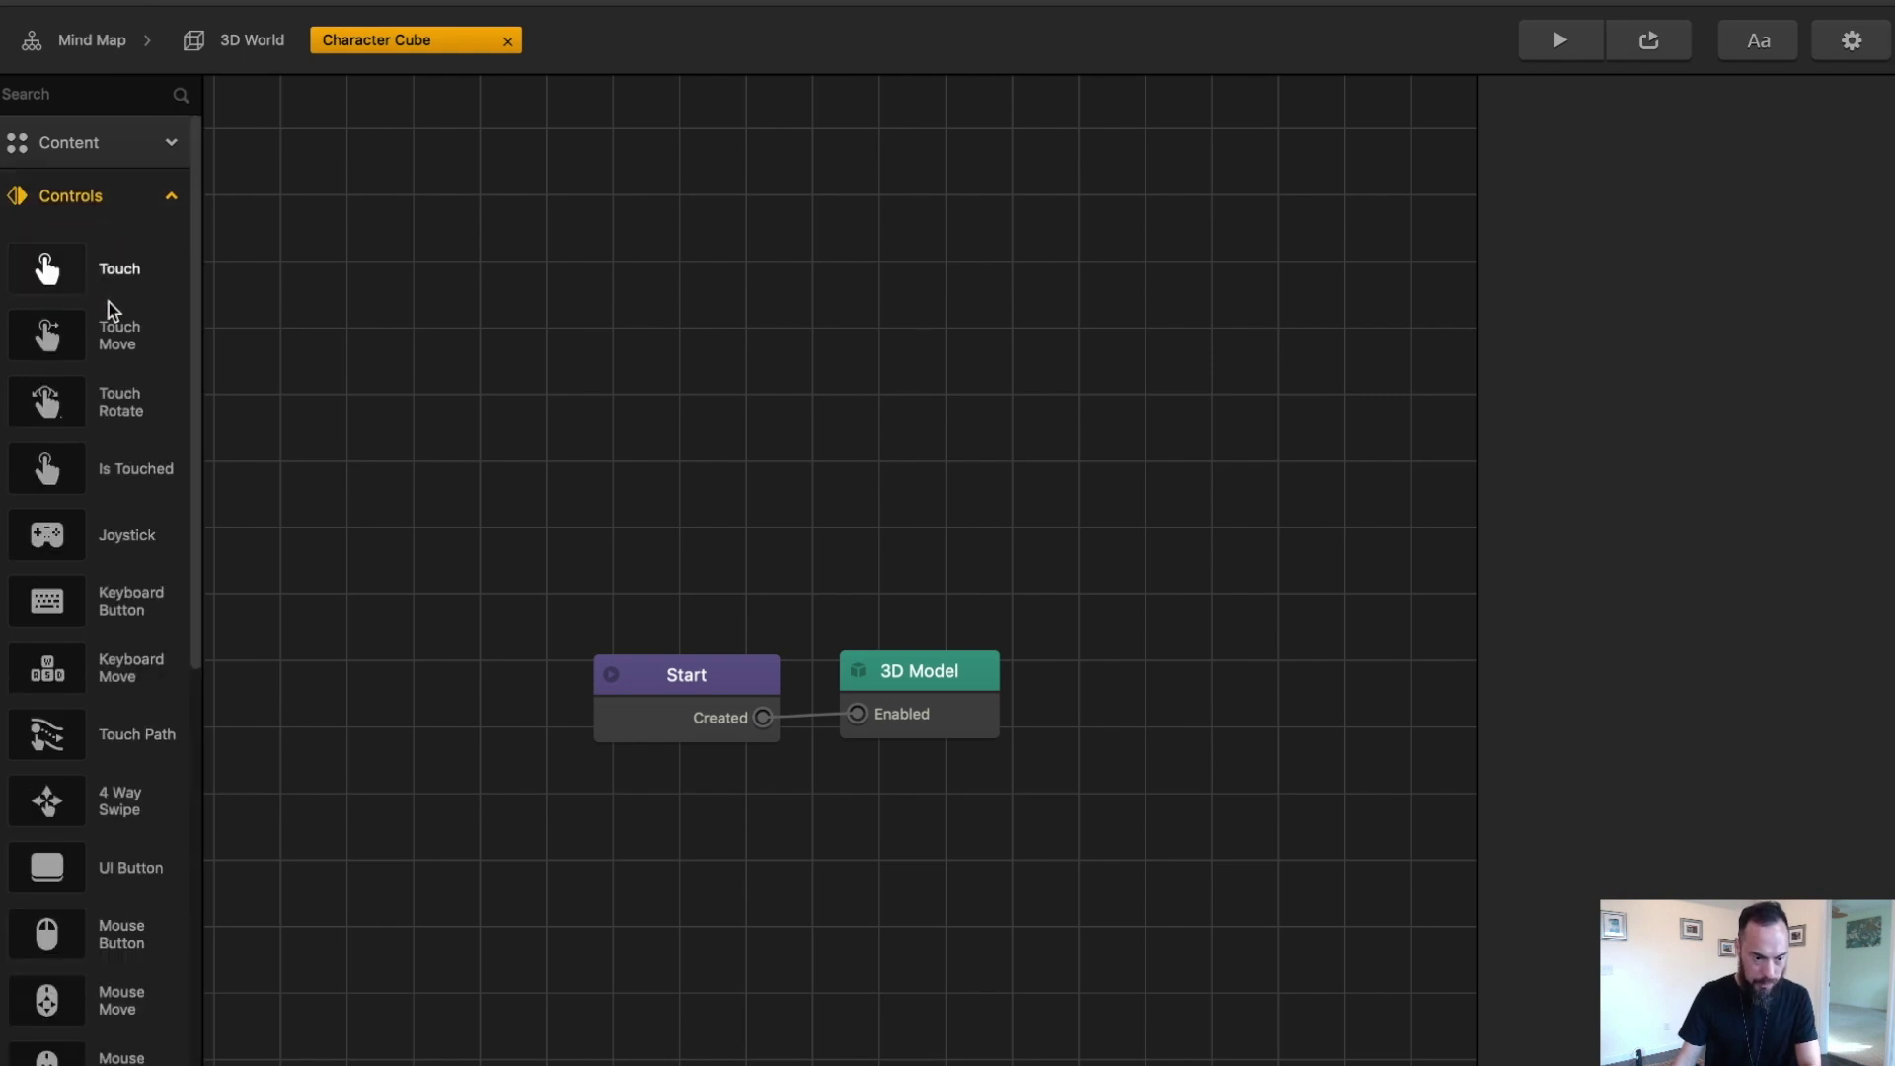
pyautogui.moveTo(111, 325); pyautogui.dragTo(885, 511)
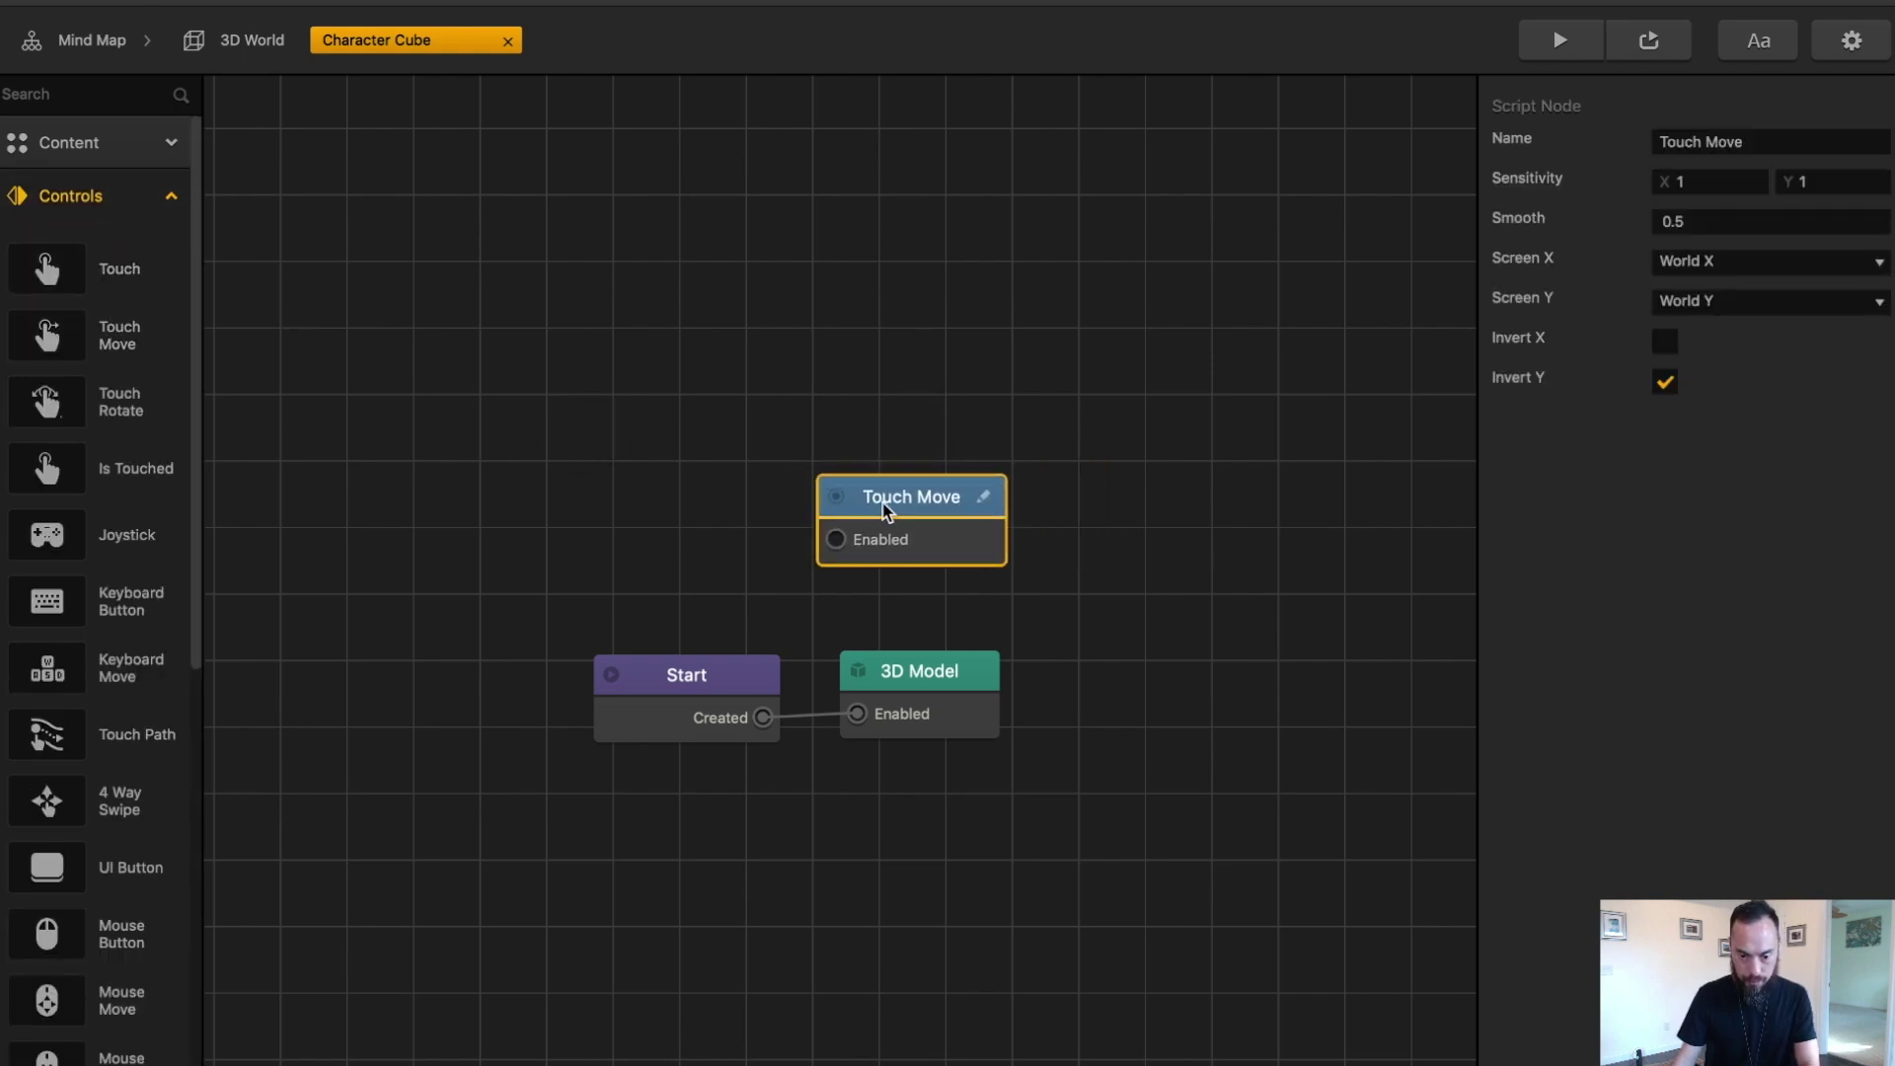
pyautogui.moveTo(762, 717); pyautogui.dragTo(836, 539)
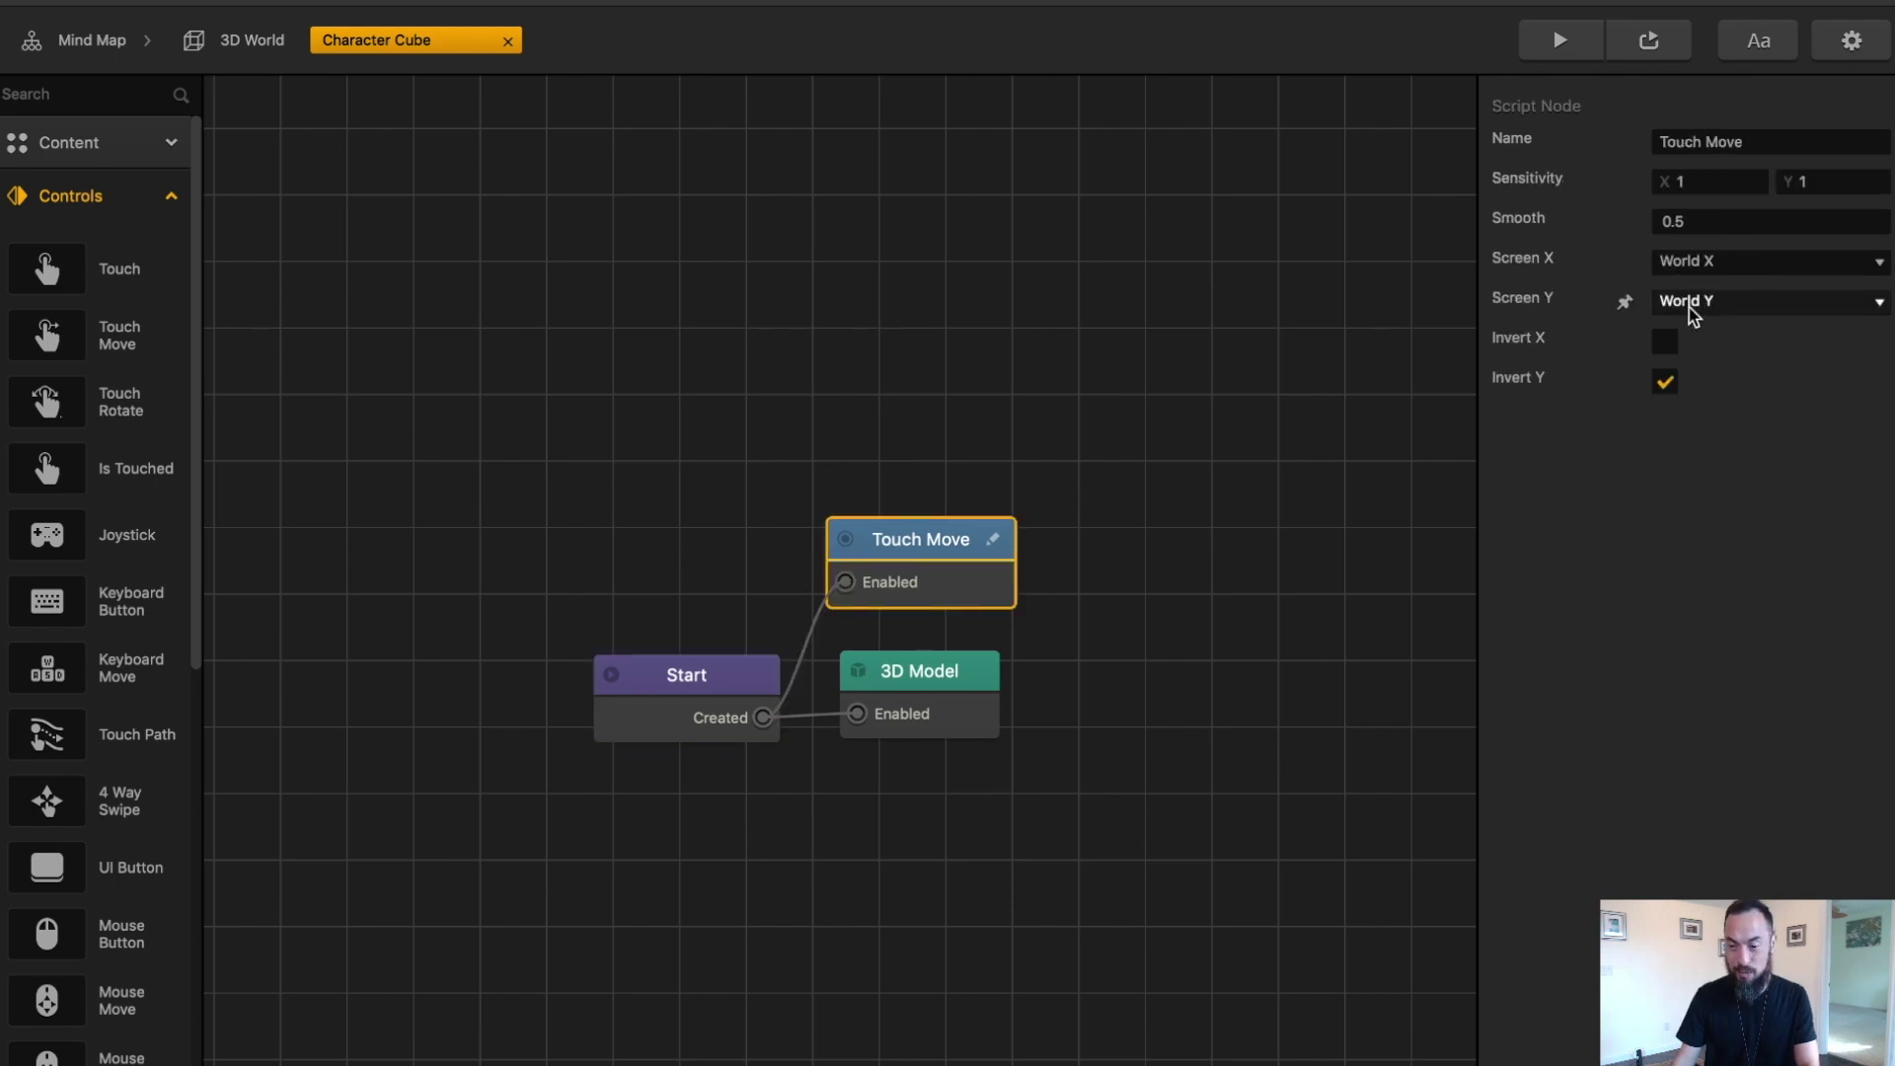
# - Map Touch Move's Screen Y to World Z and turn off Invert Y
pyautogui.click(1743, 311)
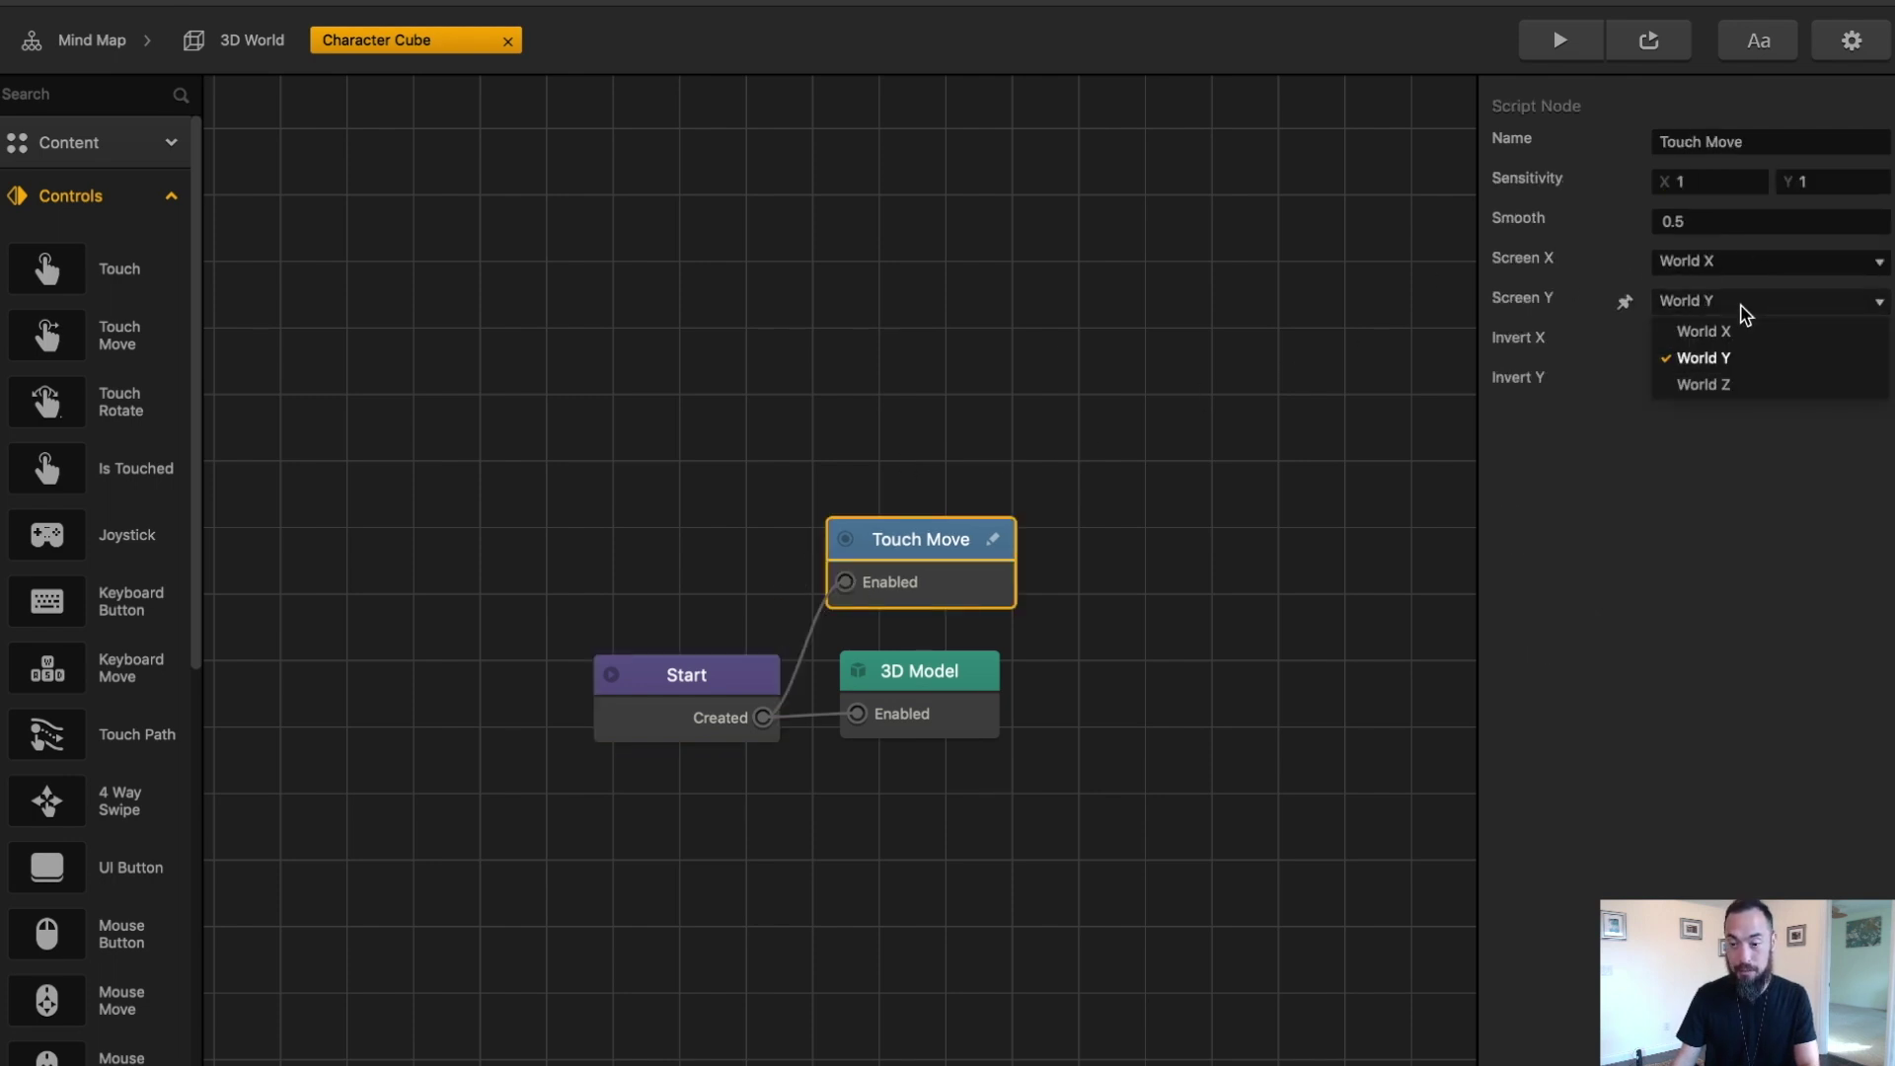
pyautogui.click(1743, 384)
pyautogui.click(1665, 383)
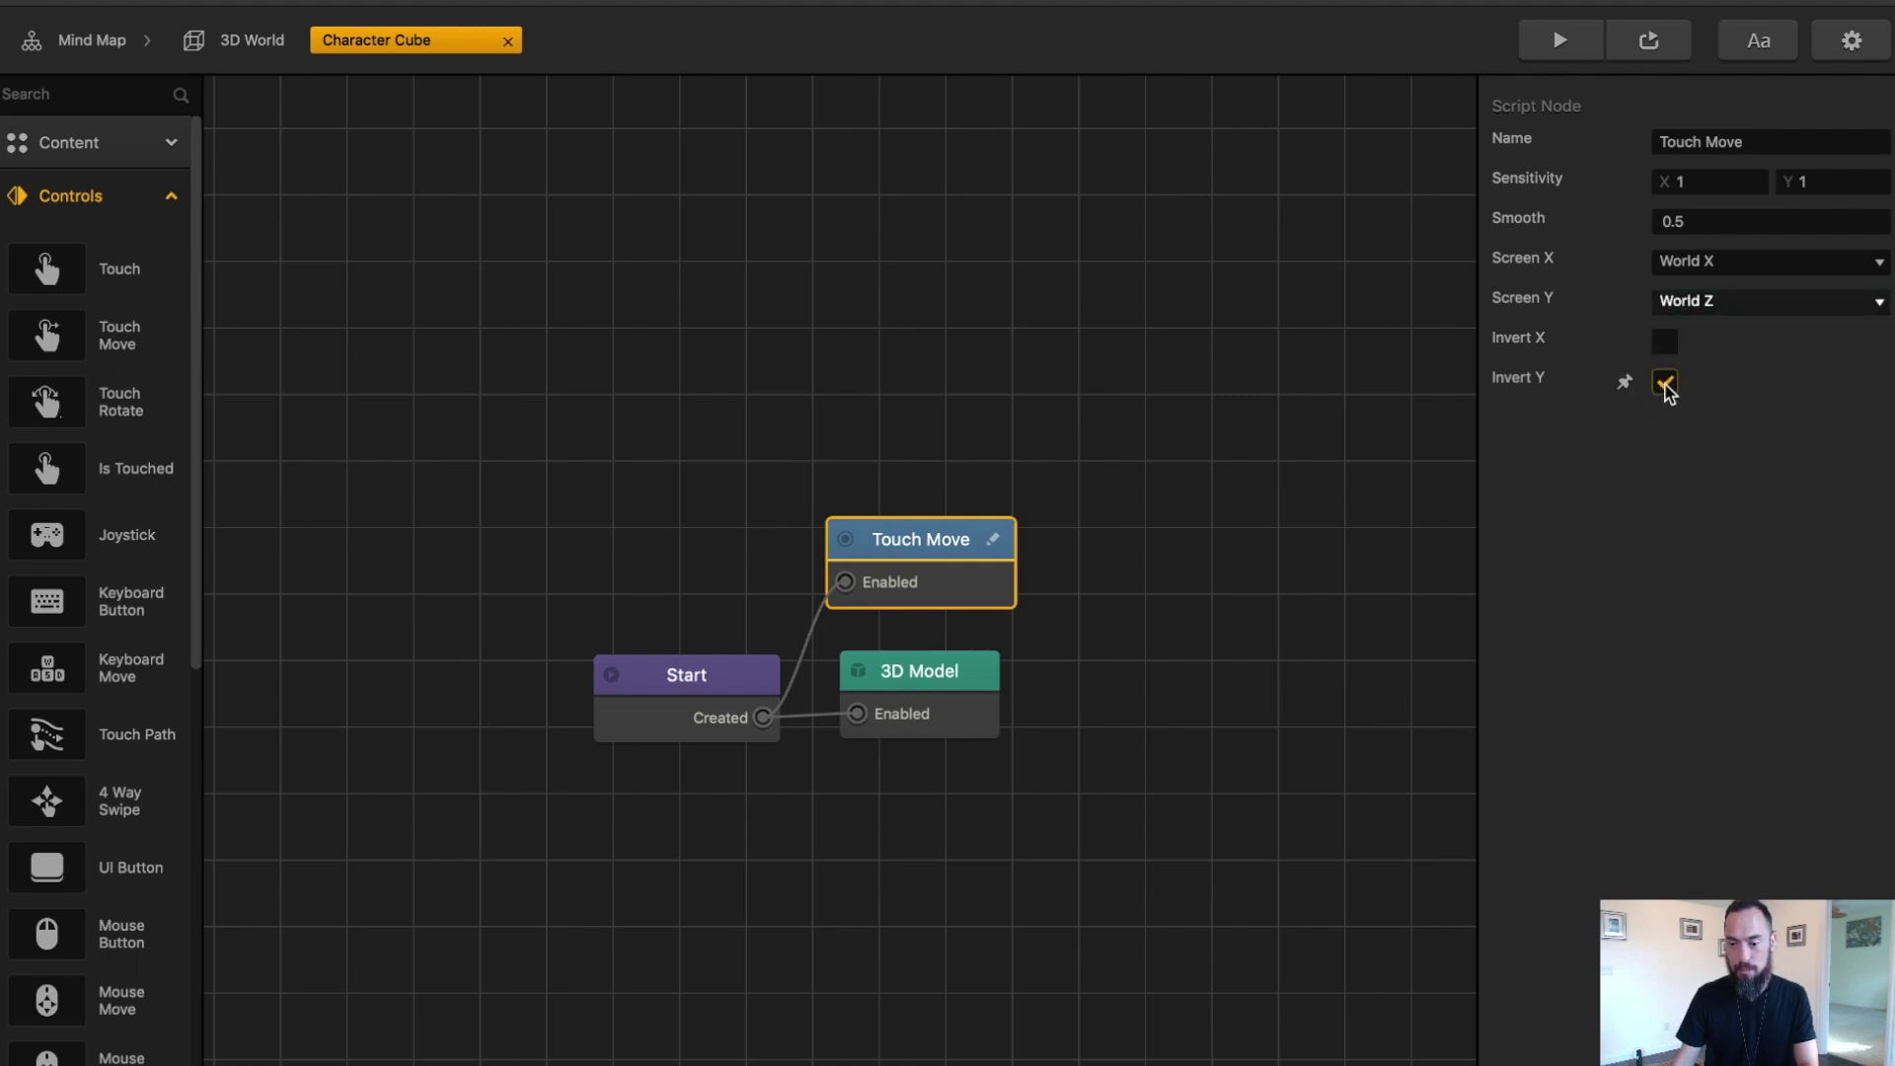
# - Run the game preview, test moving the cube by touch, and close the preview
pyautogui.click(1560, 40)
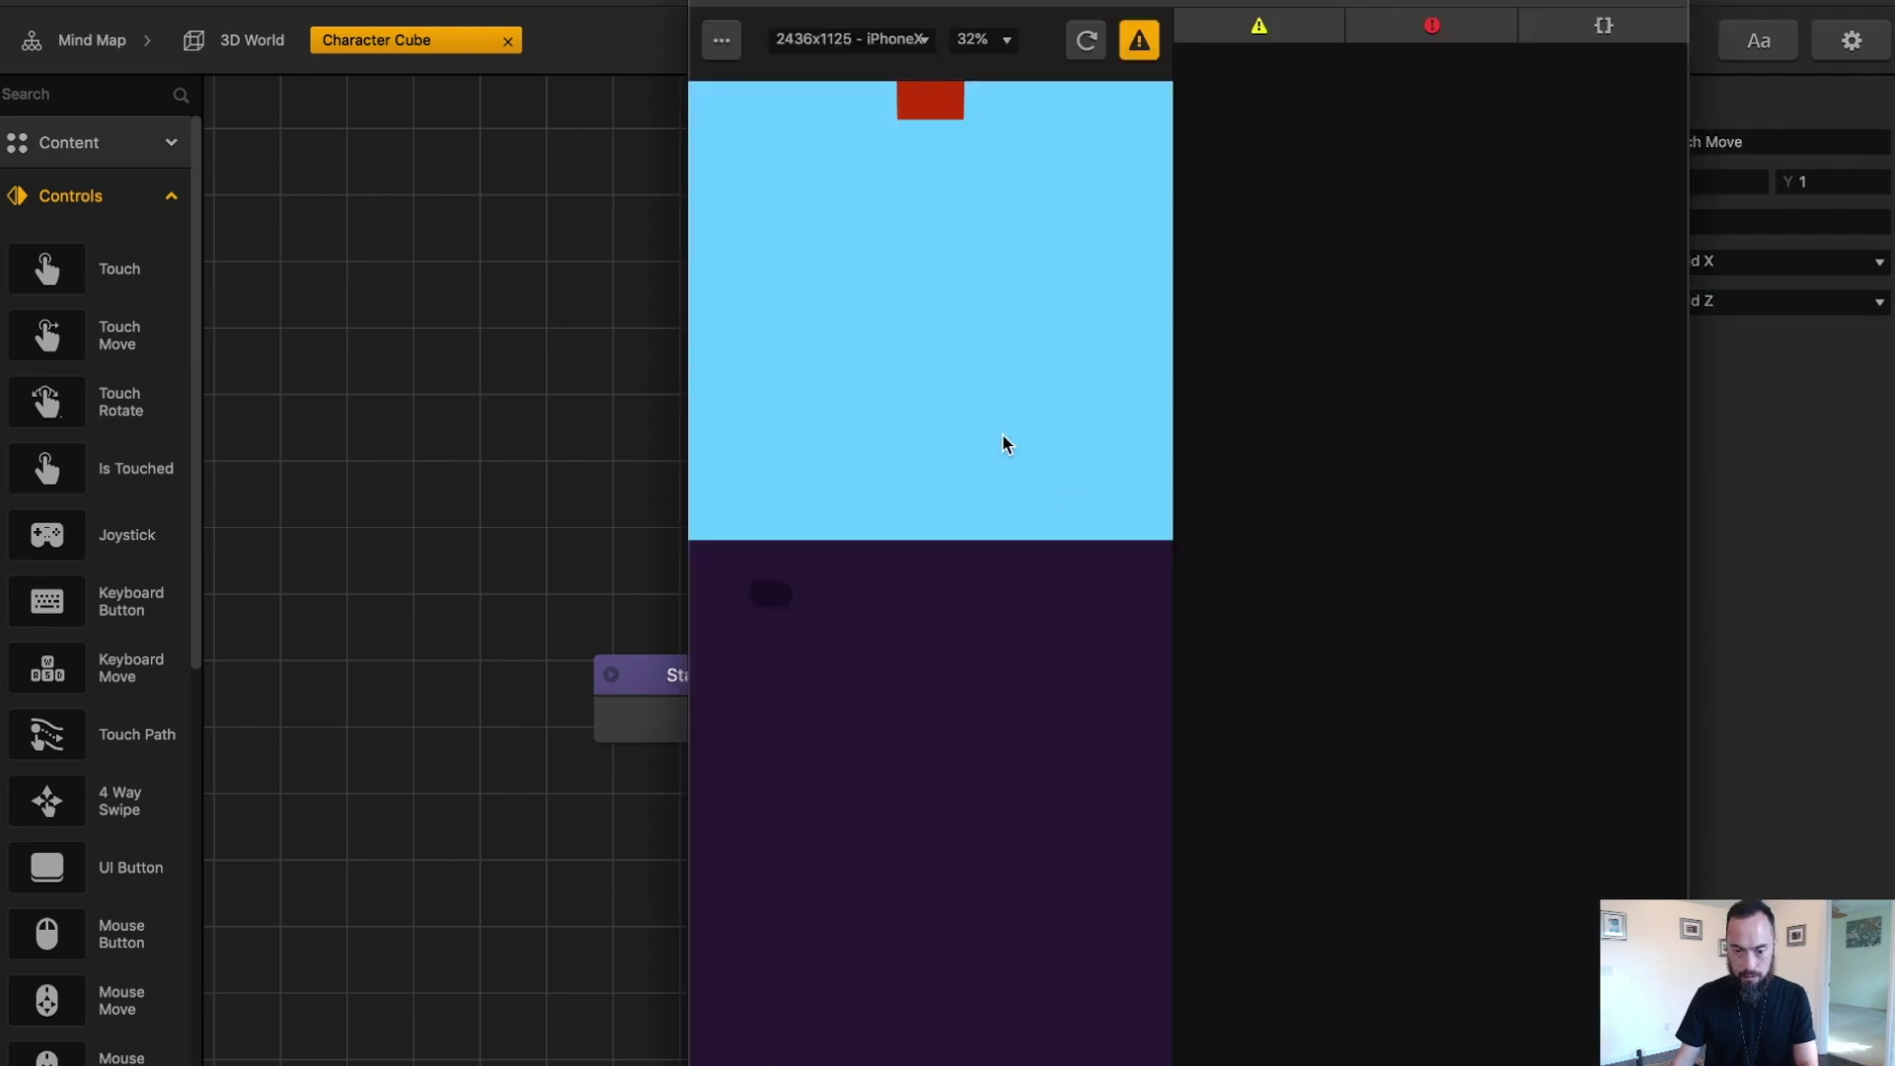
pyautogui.moveTo(1003, 434); pyautogui.dragTo(997, 511)
pyautogui.press('Escape')
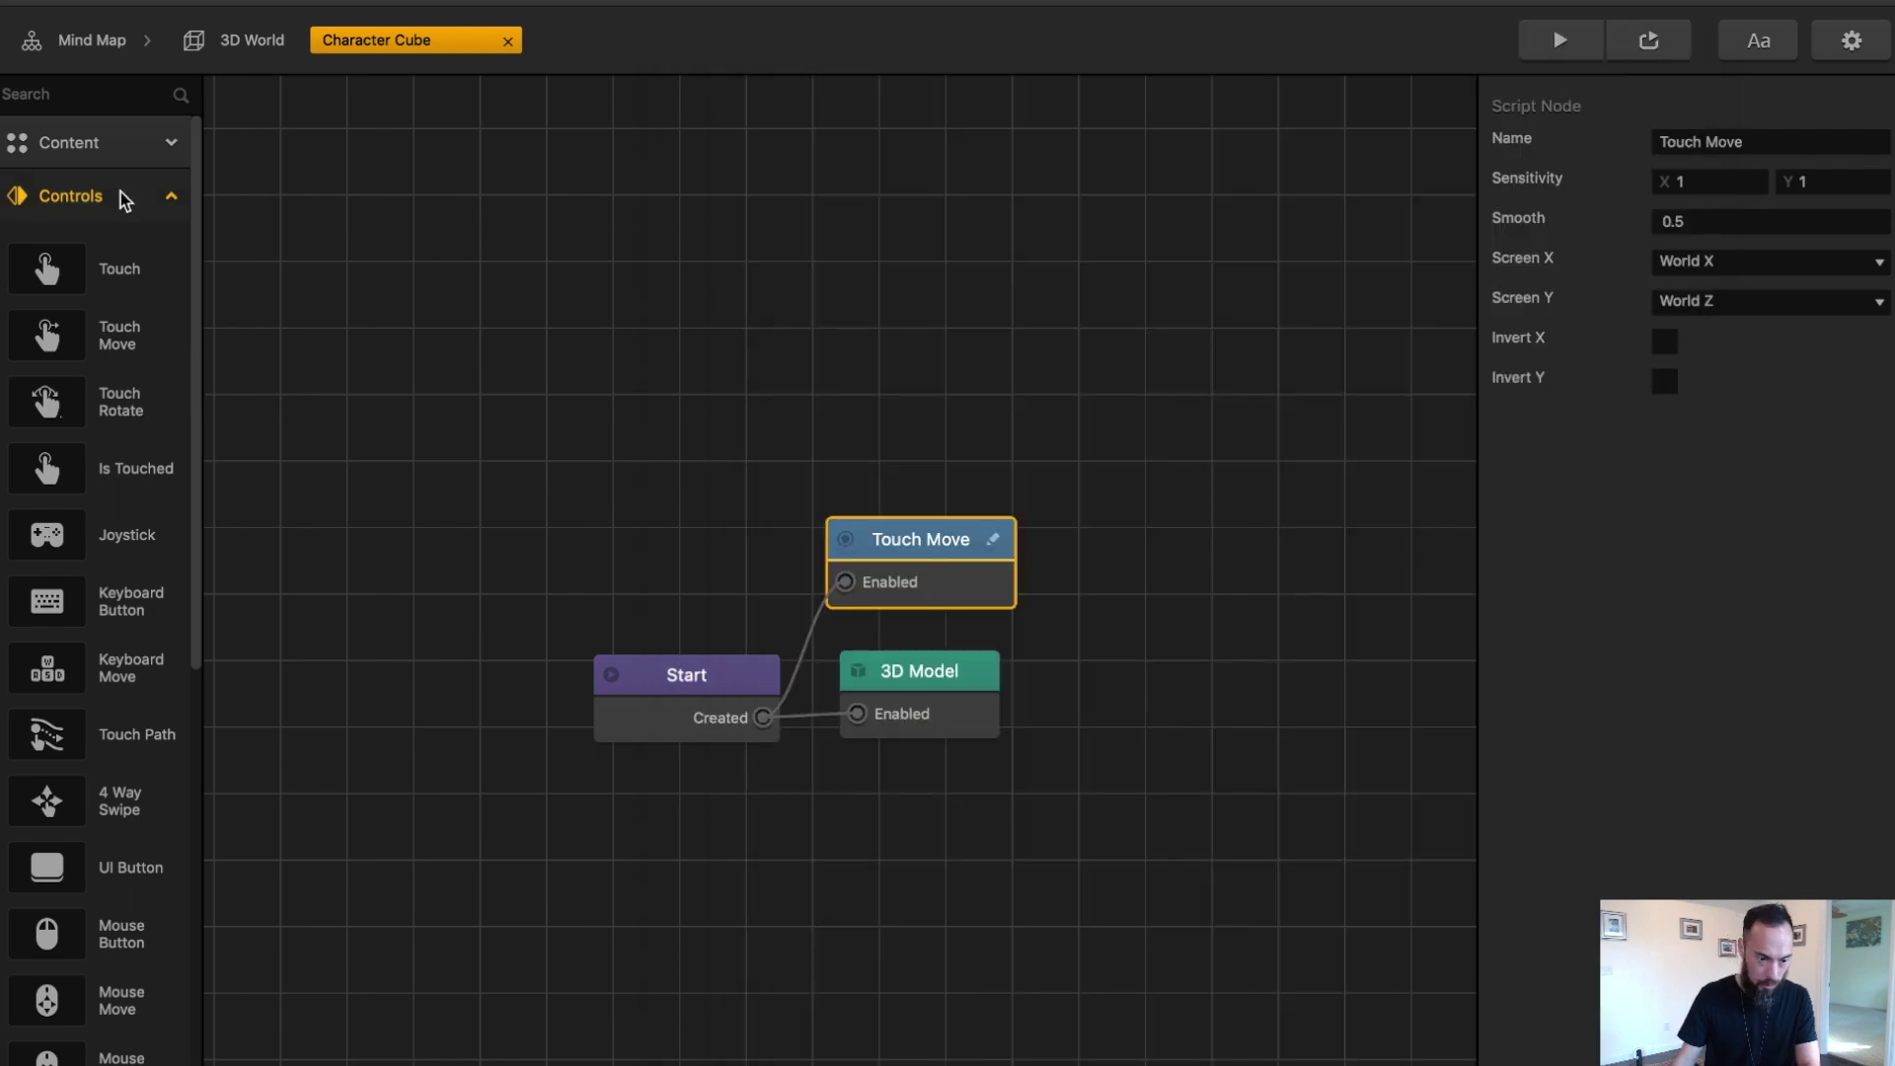
# - Add a Position Limiter connected to Start's Created output, with Min -2, 7, -10 and Max 2, 7, 0
pyautogui.click(120, 191)
pyautogui.click(126, 211)
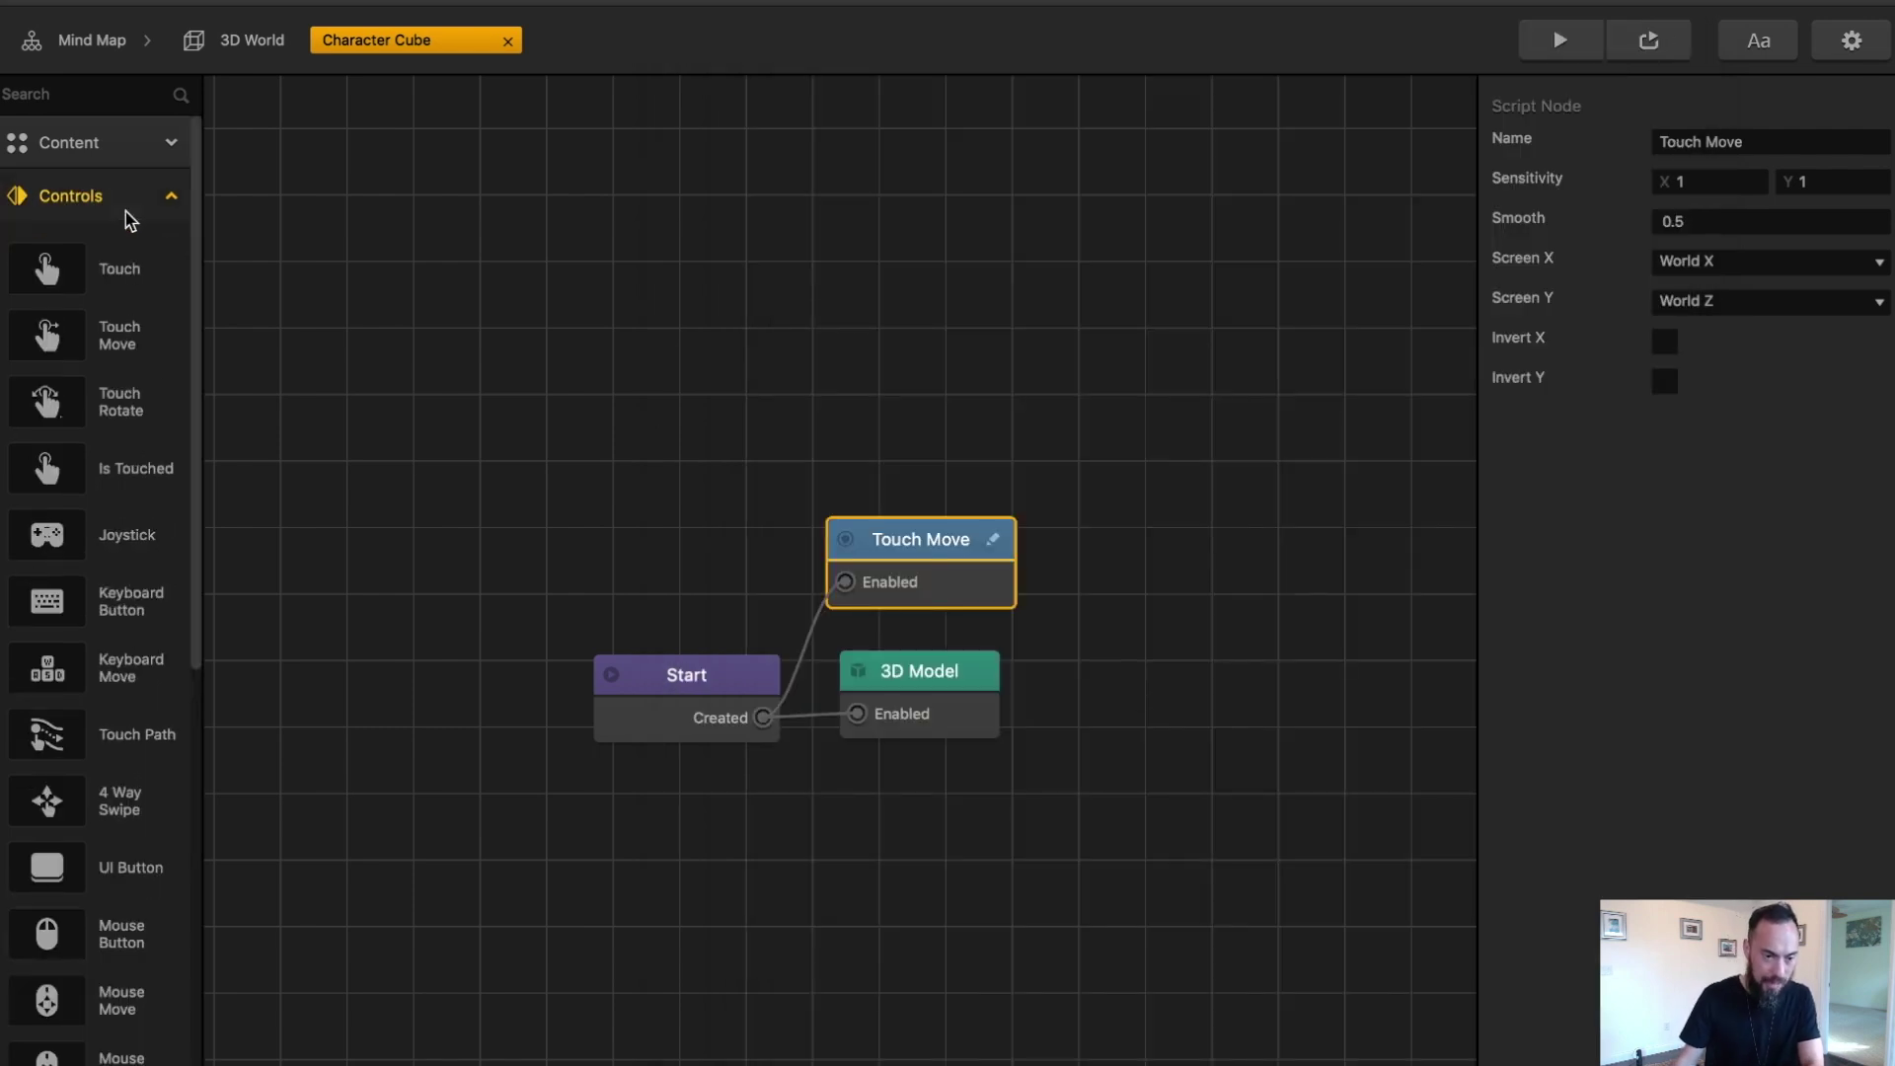
pyautogui.scroll(-4, 138, 360)
pyautogui.scroll(-5, 135, 357)
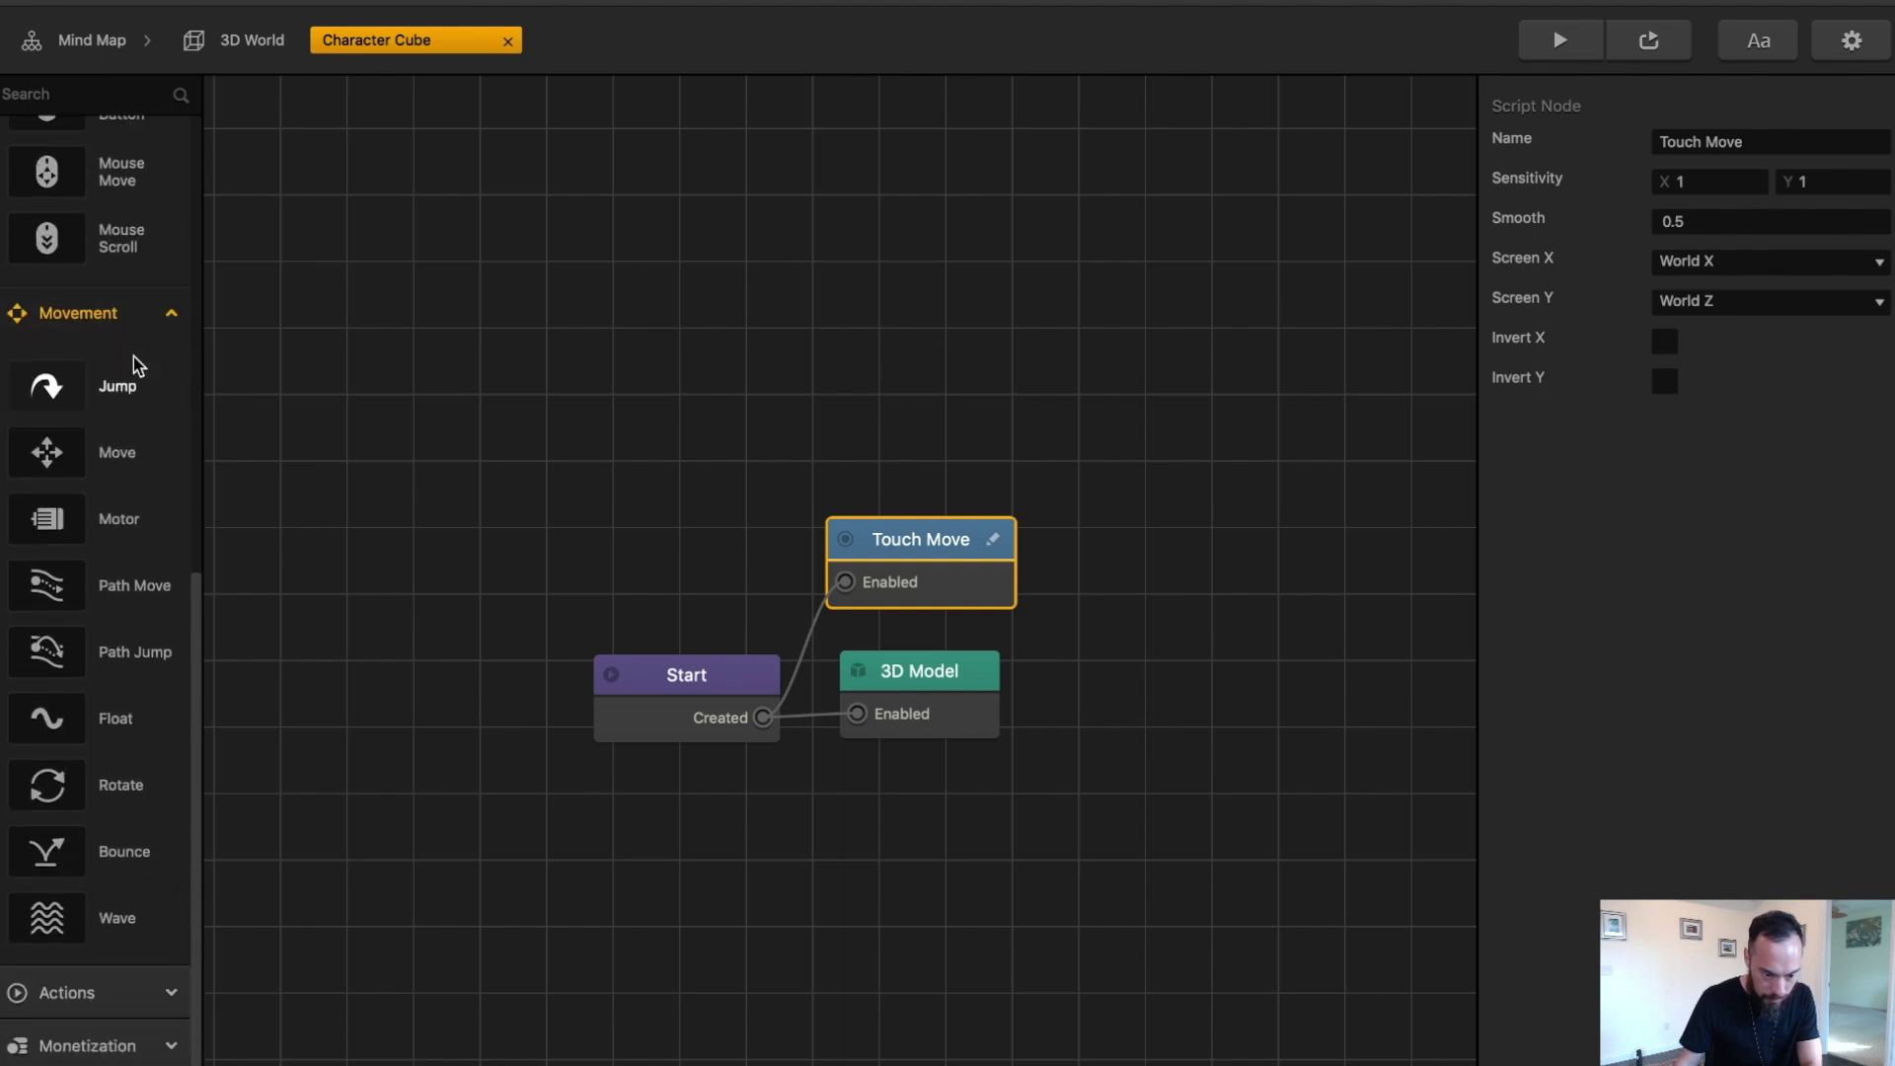
pyautogui.scroll(-12, 98, 875)
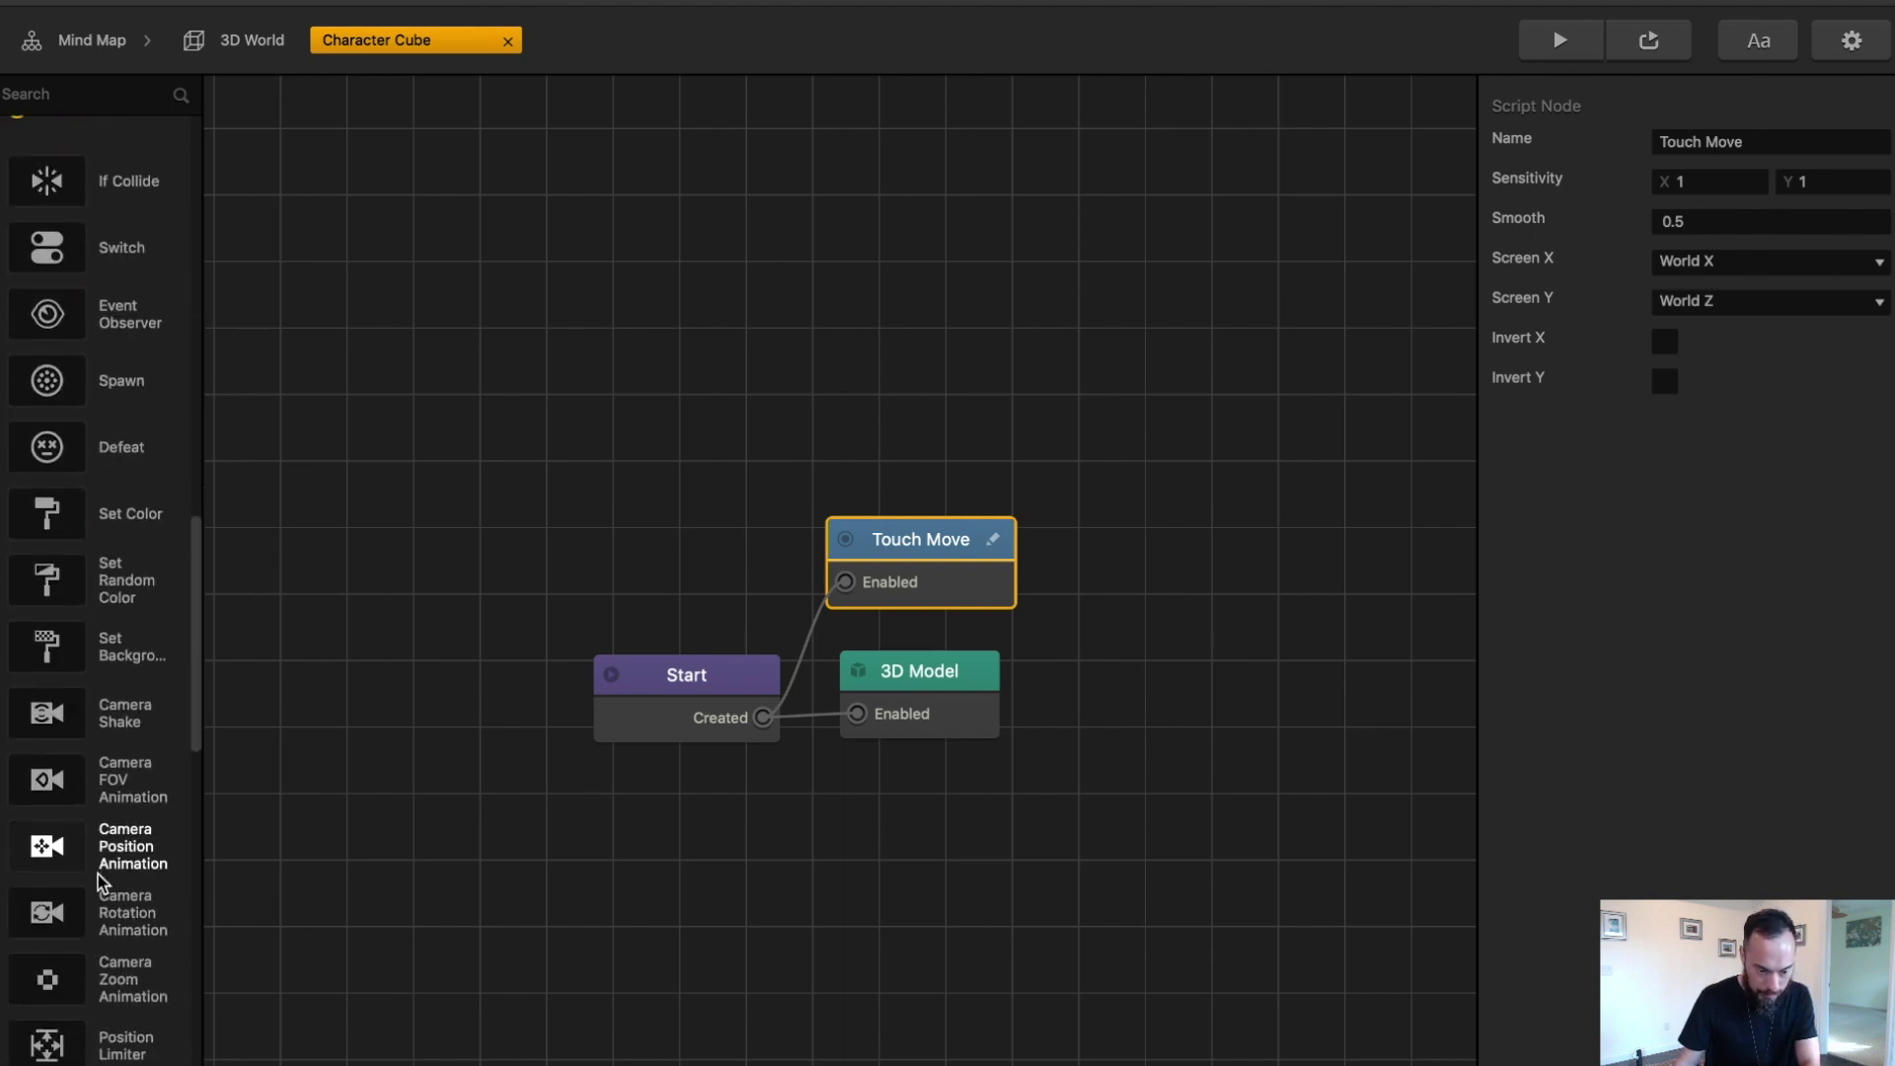
pyautogui.moveTo(116, 688); pyautogui.dragTo(894, 763)
pyautogui.click(767, 727)
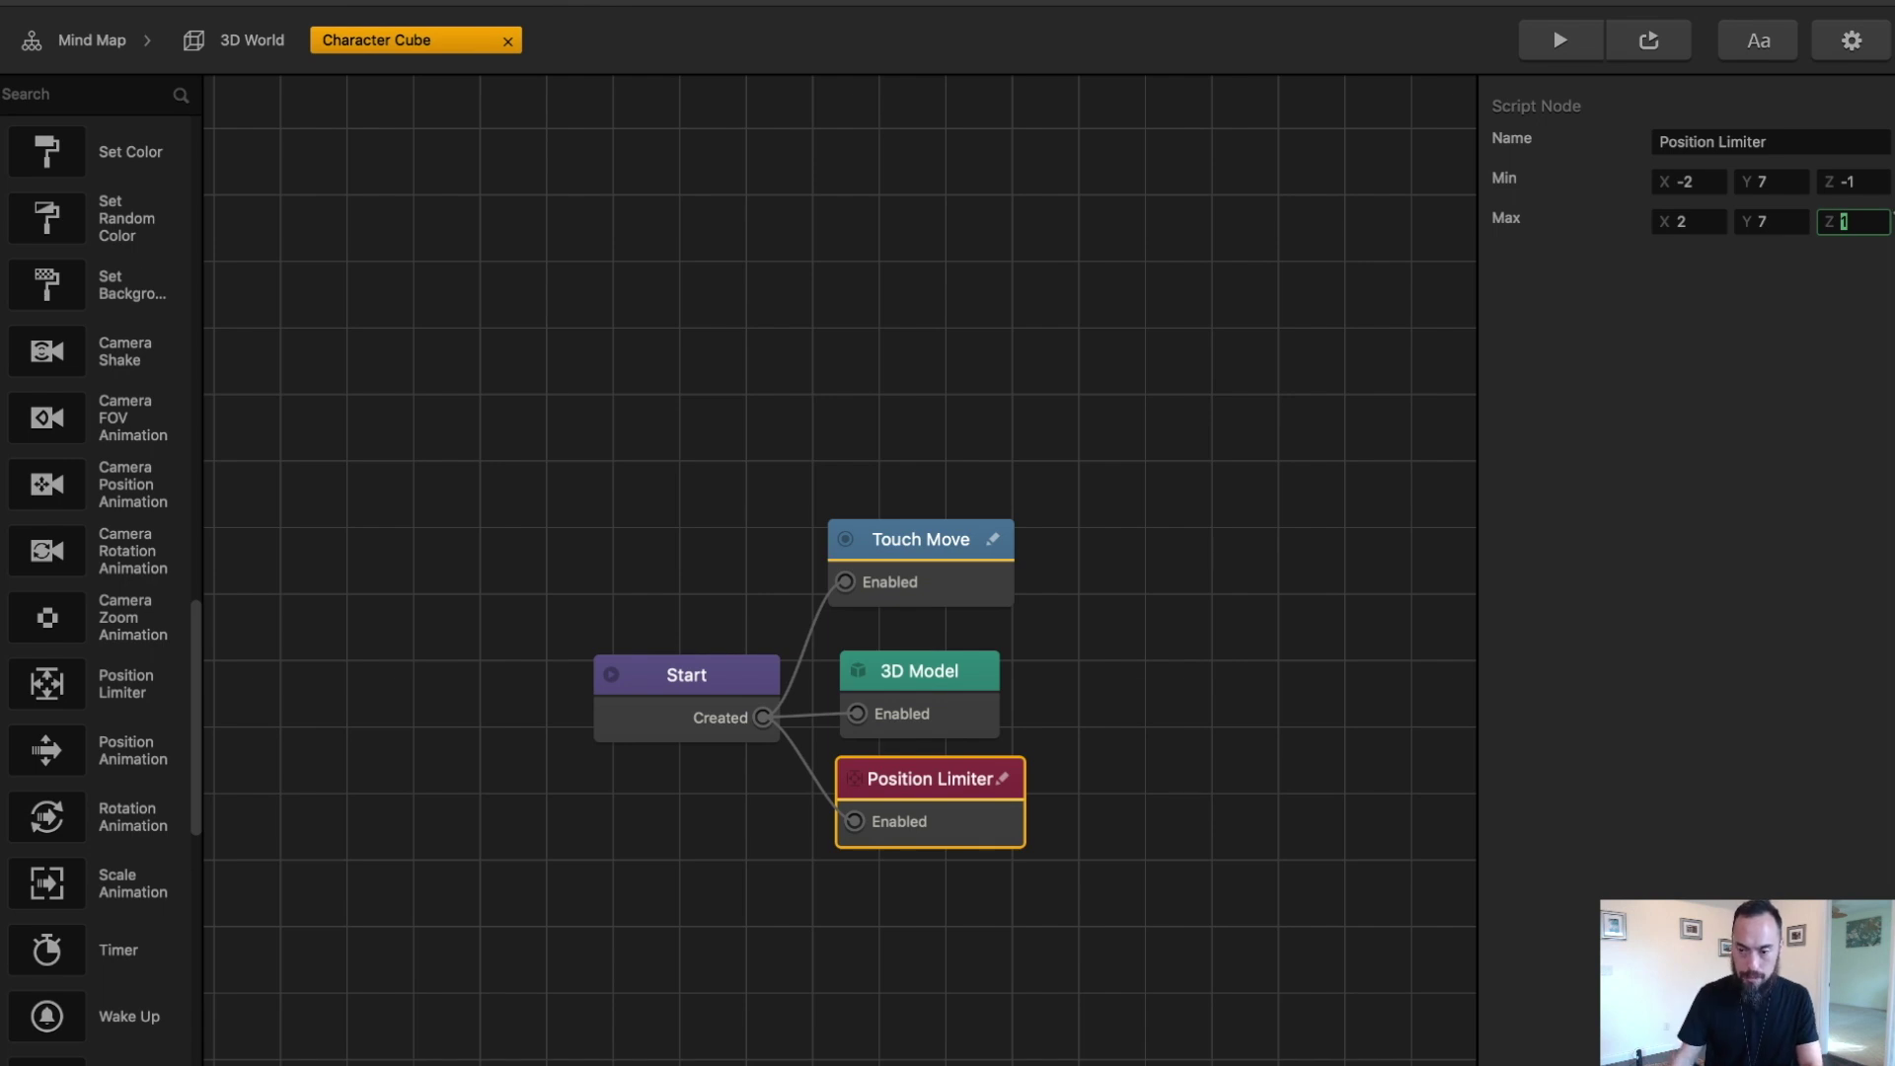
pyautogui.click(1860, 184)
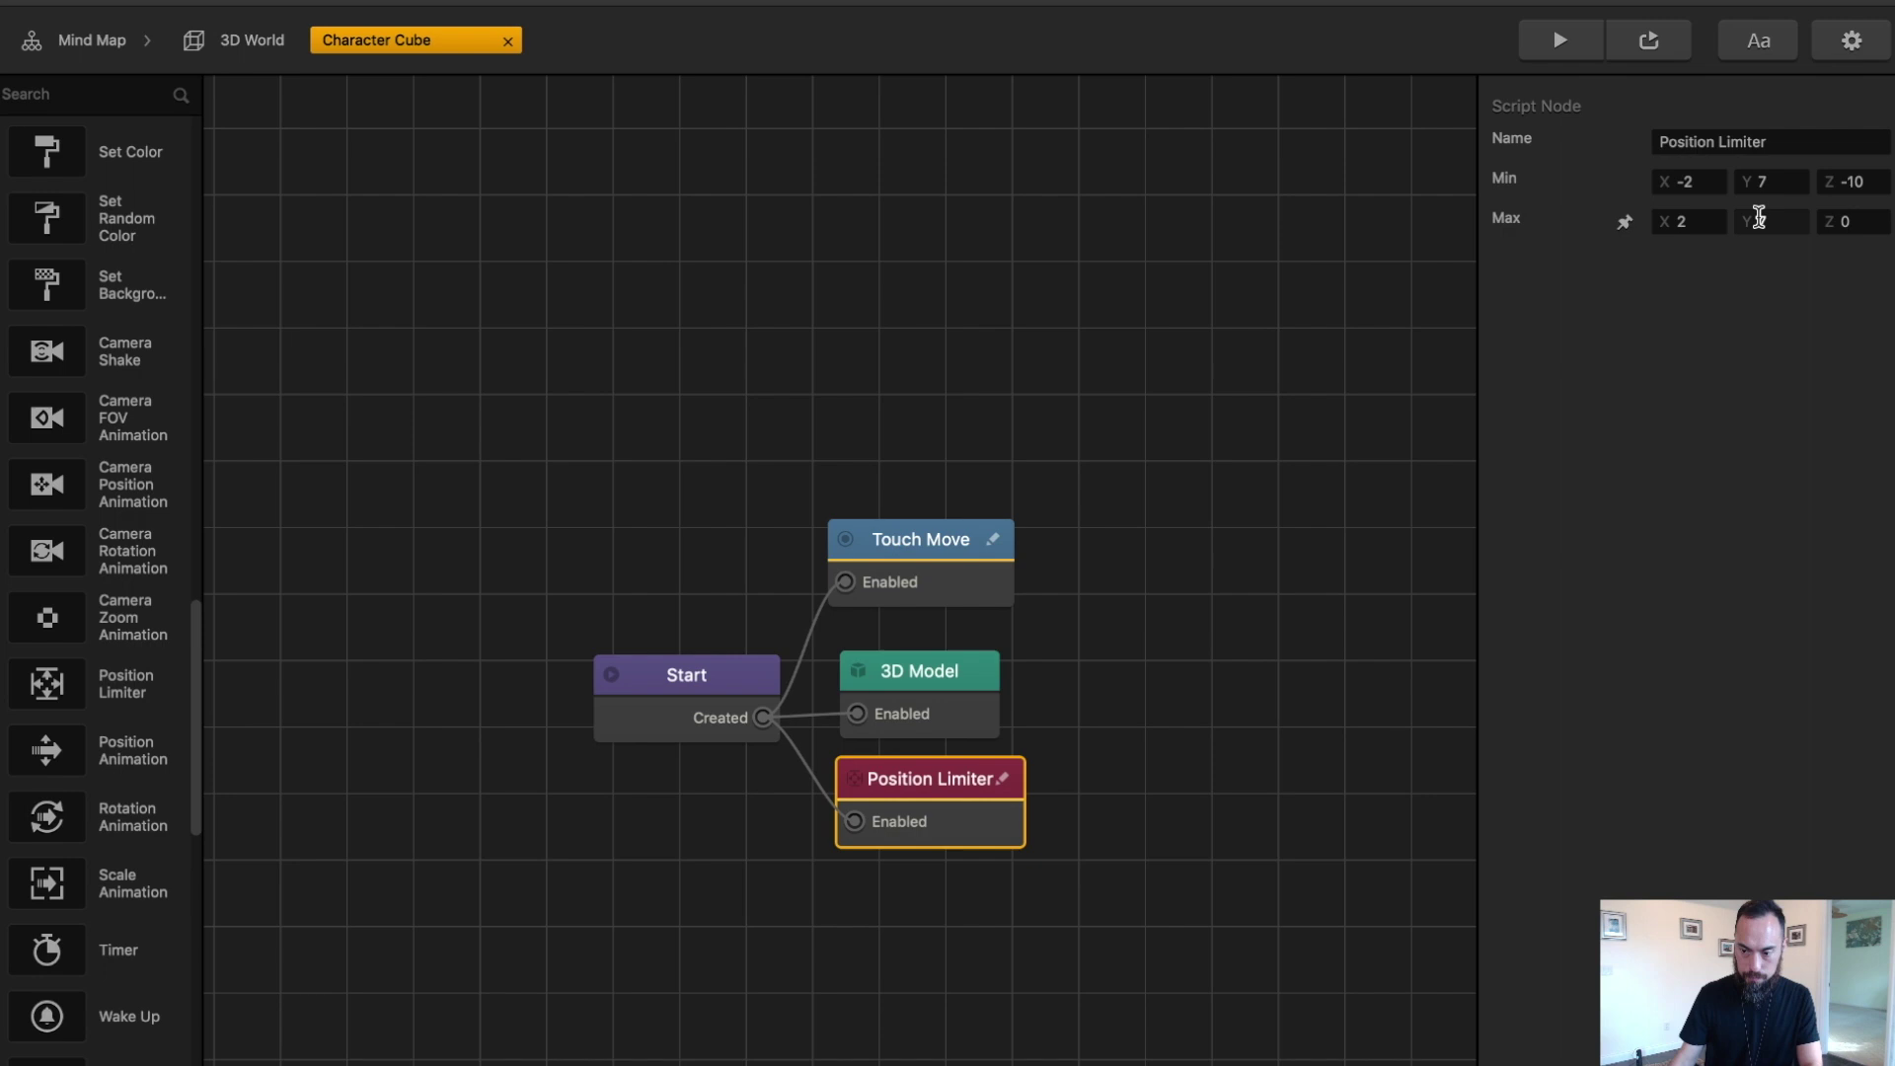
# - Return to the 3D World and set the level section's Start marker to Z 0 and its End marker to Z -10
pyautogui.click(256, 44)
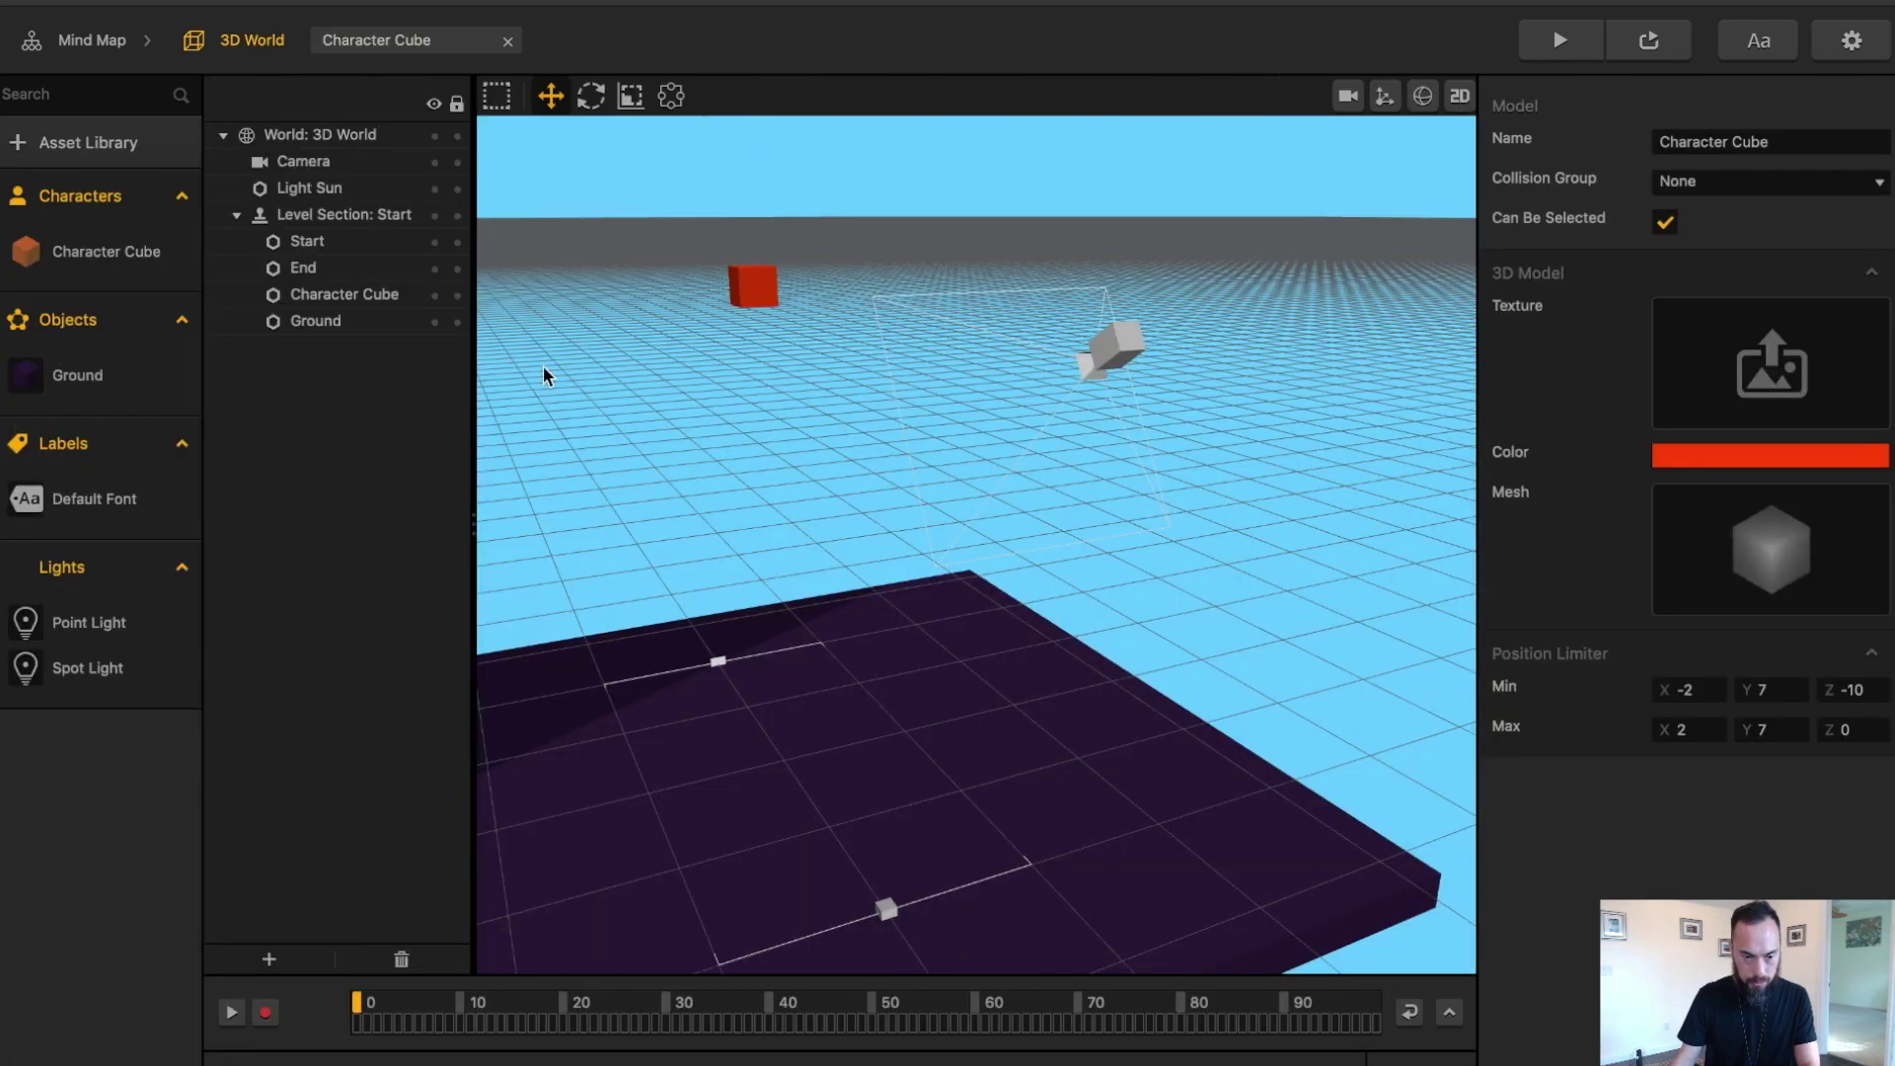
pyautogui.click(306, 242)
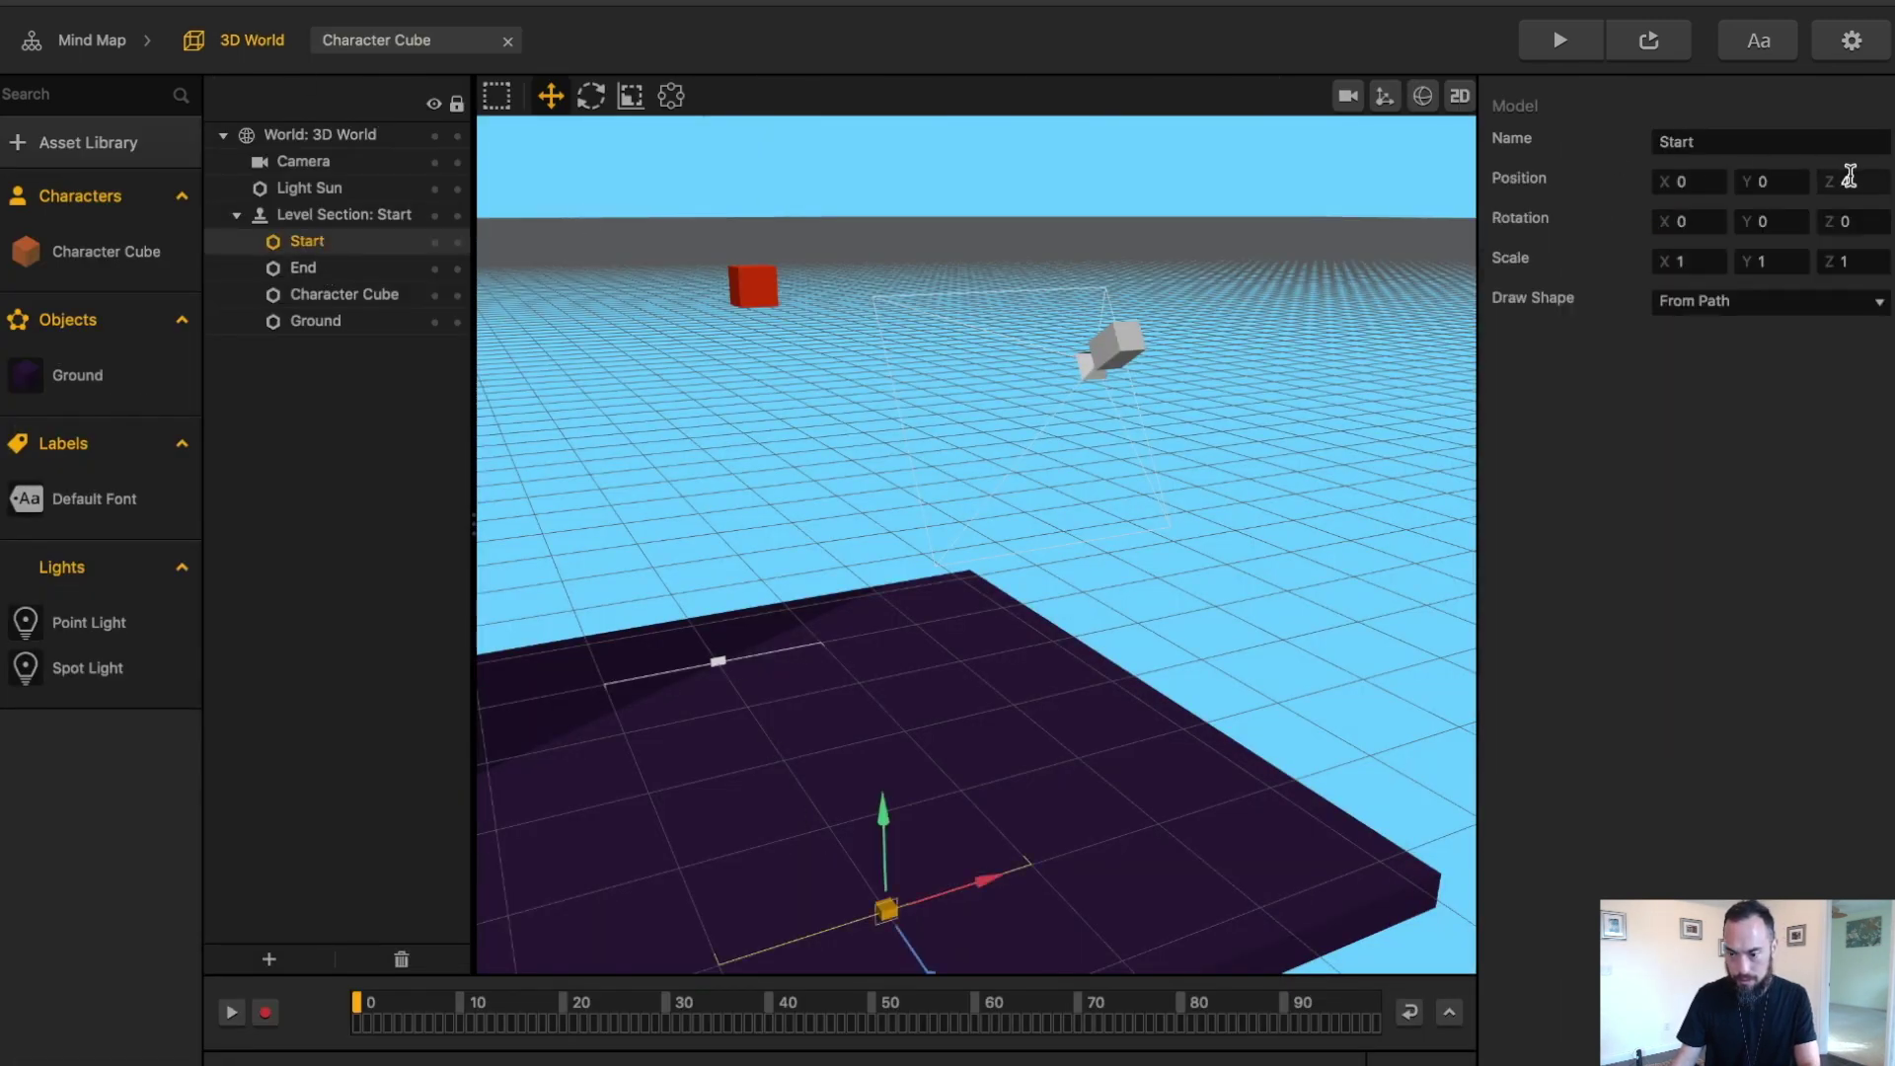
pyautogui.write('0')
pyautogui.press('Tab')
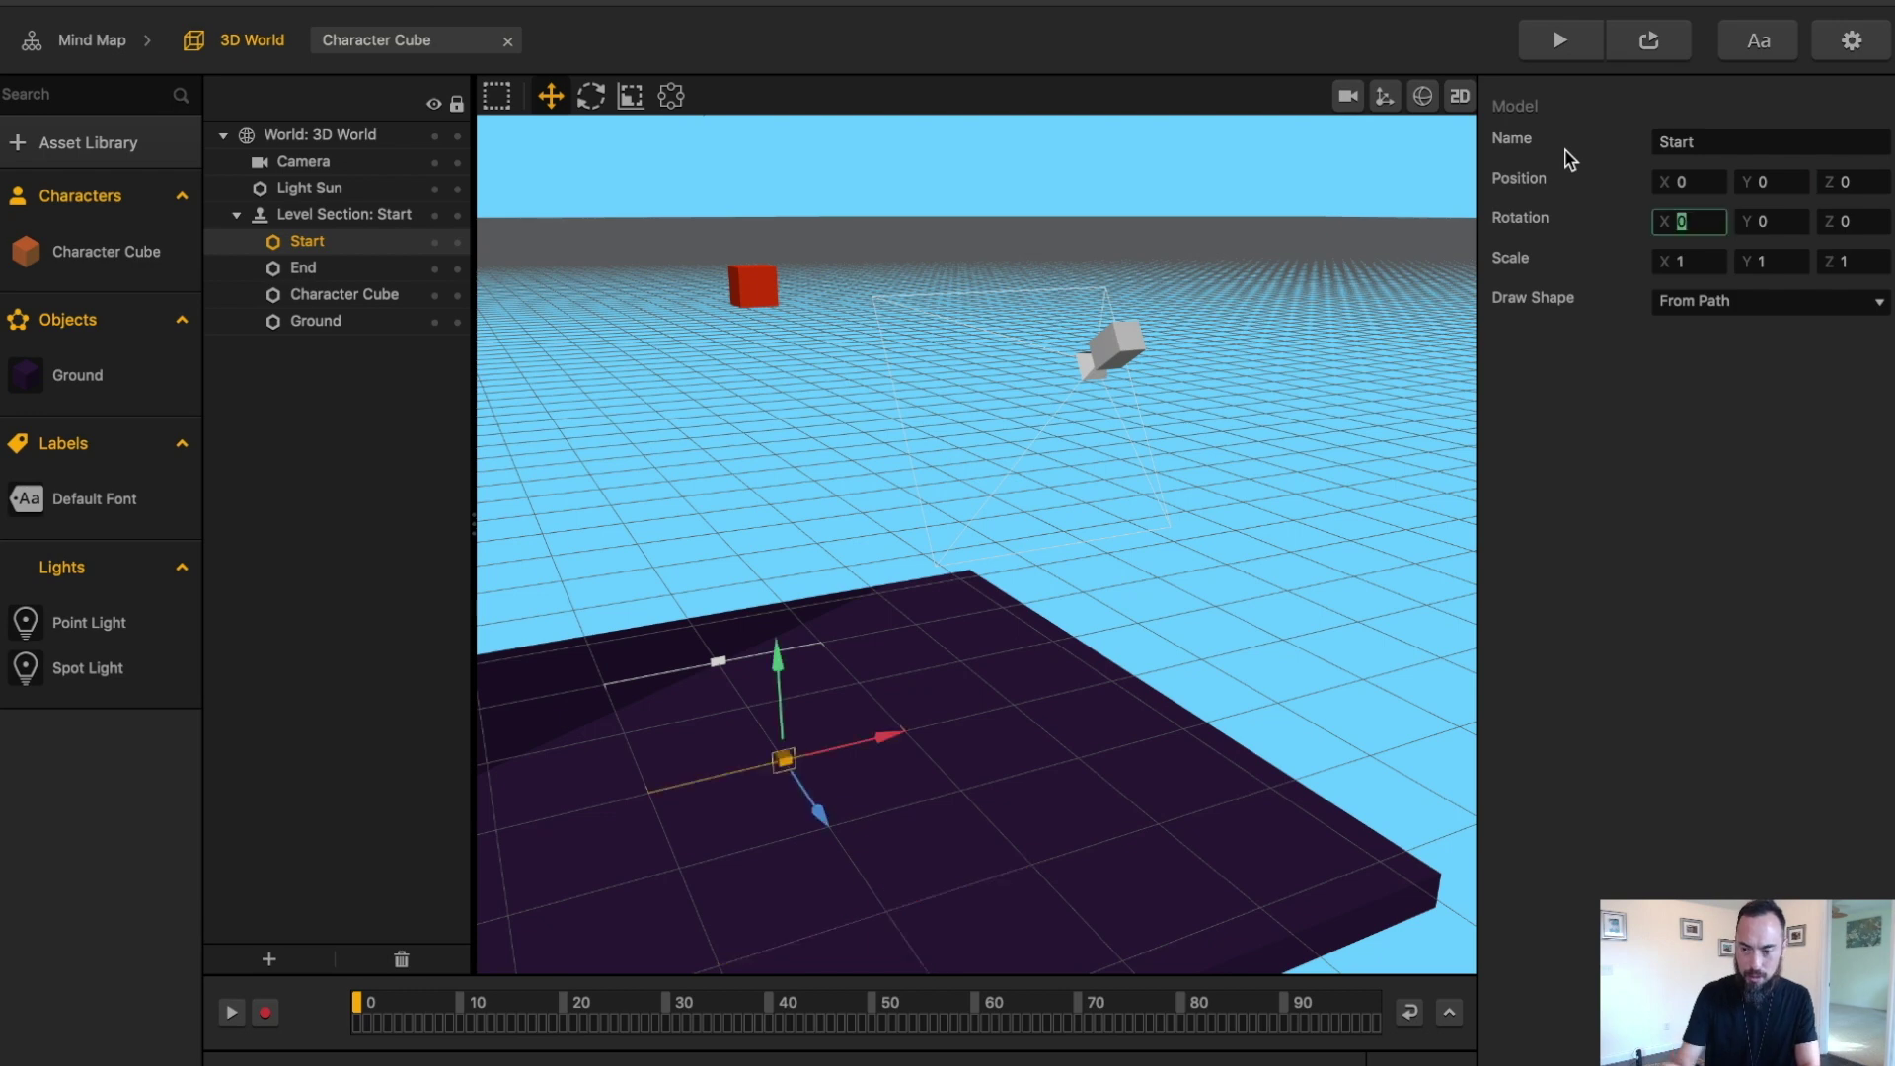
pyautogui.click(308, 272)
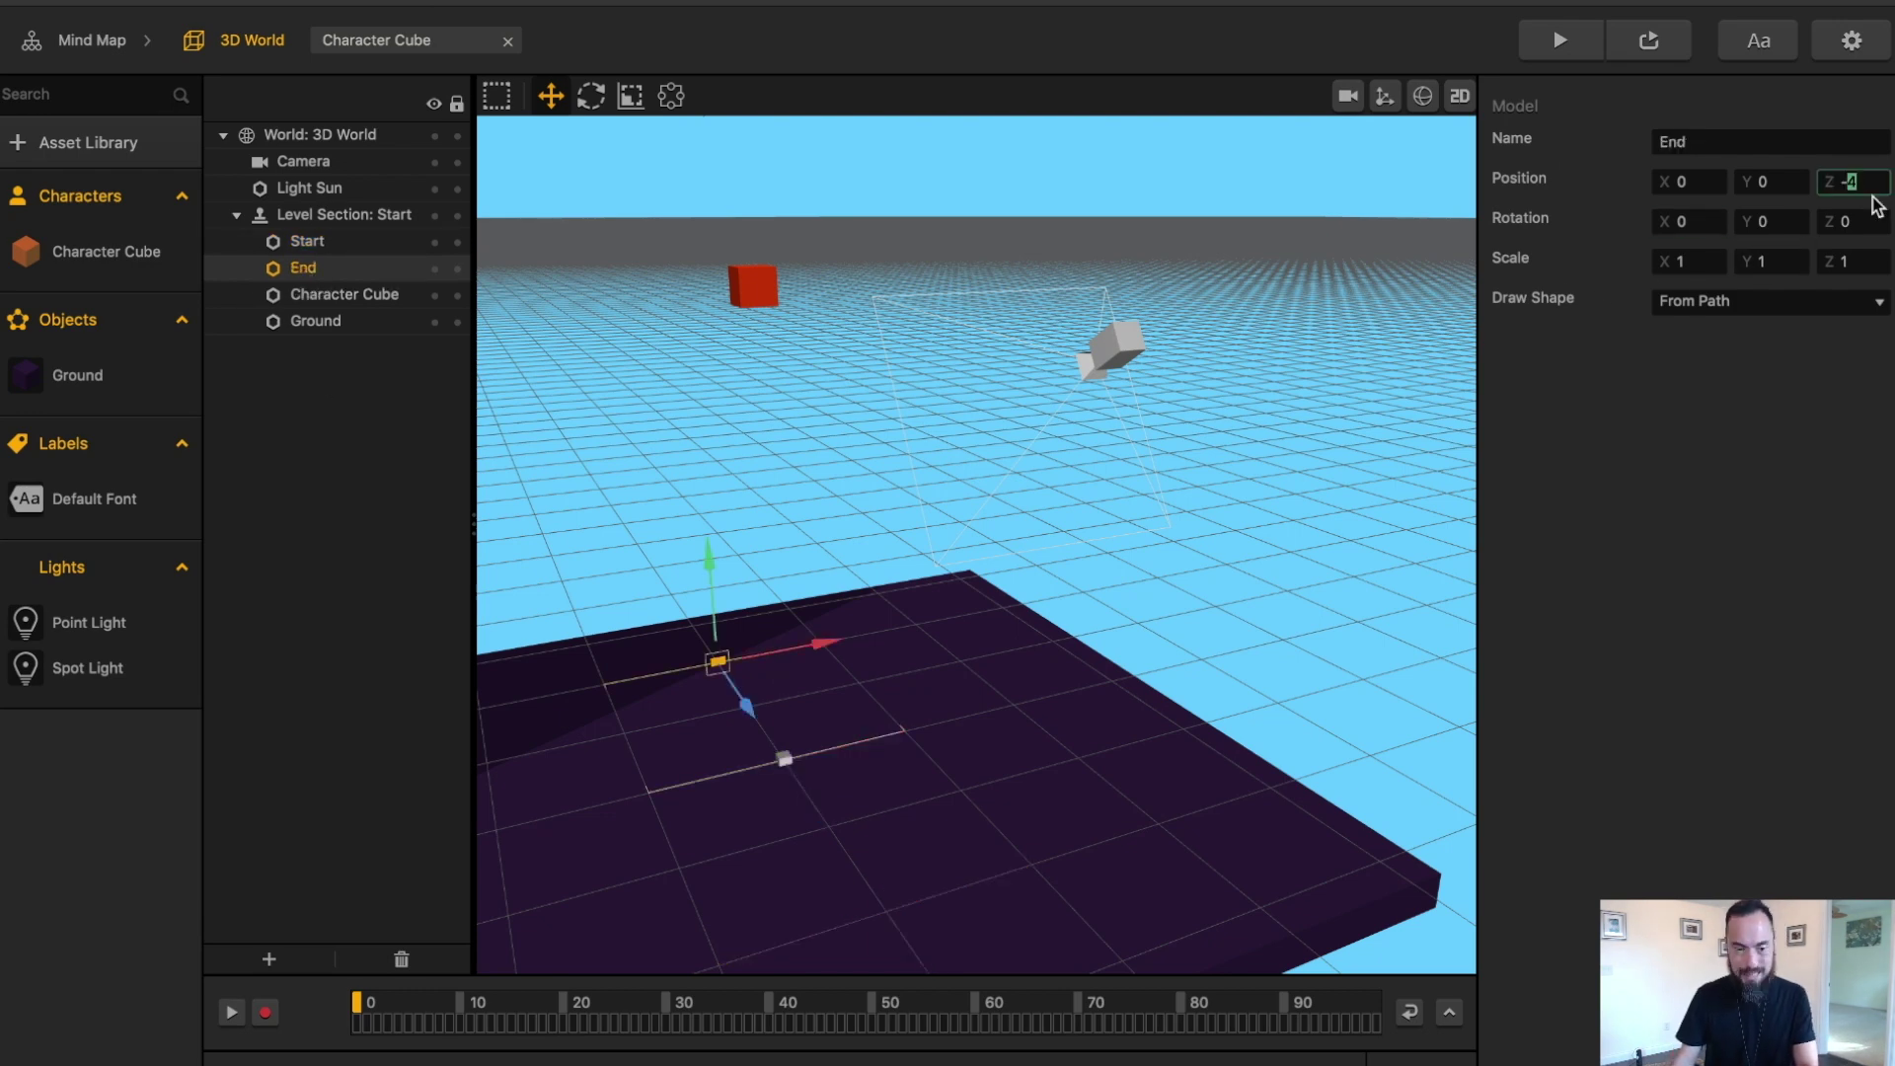
pyautogui.write('-1')
pyautogui.press('Return')
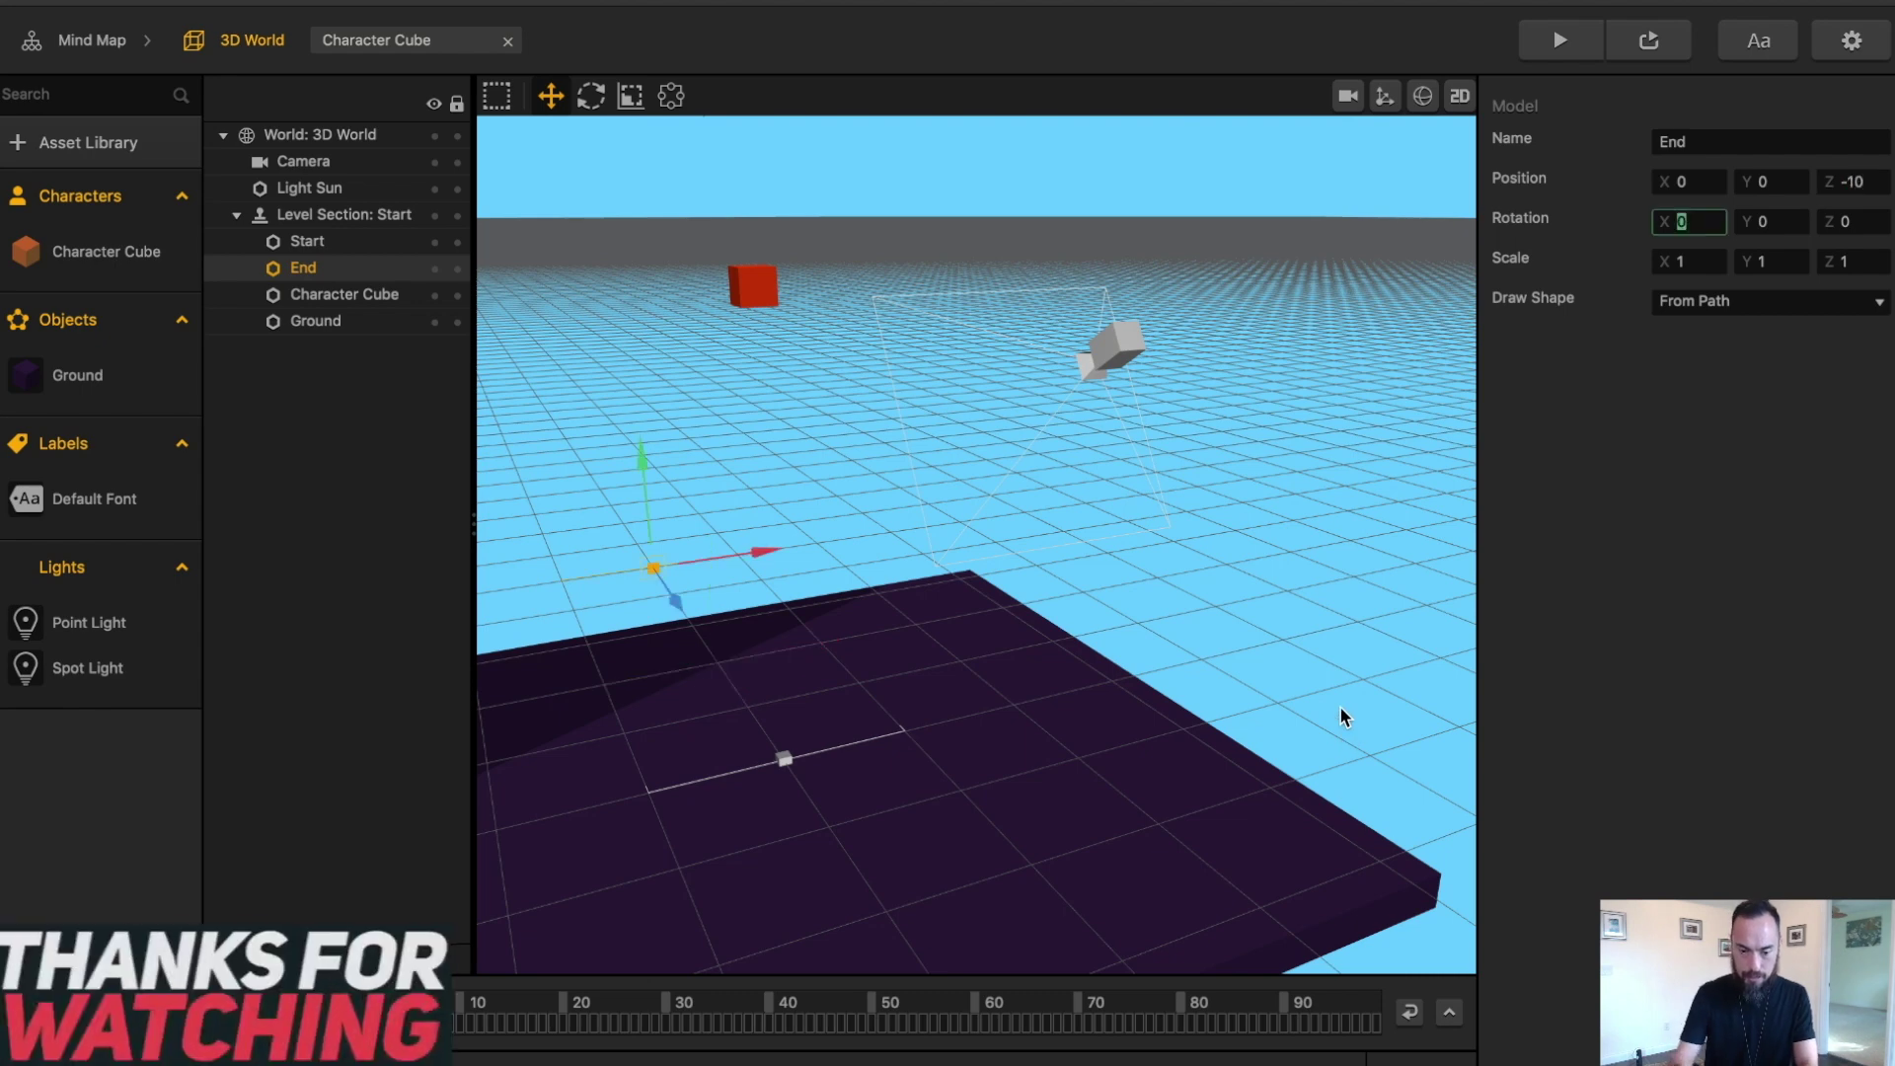
# - Move the ground slab back along the Z axis to about -5.1
pyautogui.click(681, 769)
pyautogui.moveTo(812, 826); pyautogui.dragTo(696, 726)
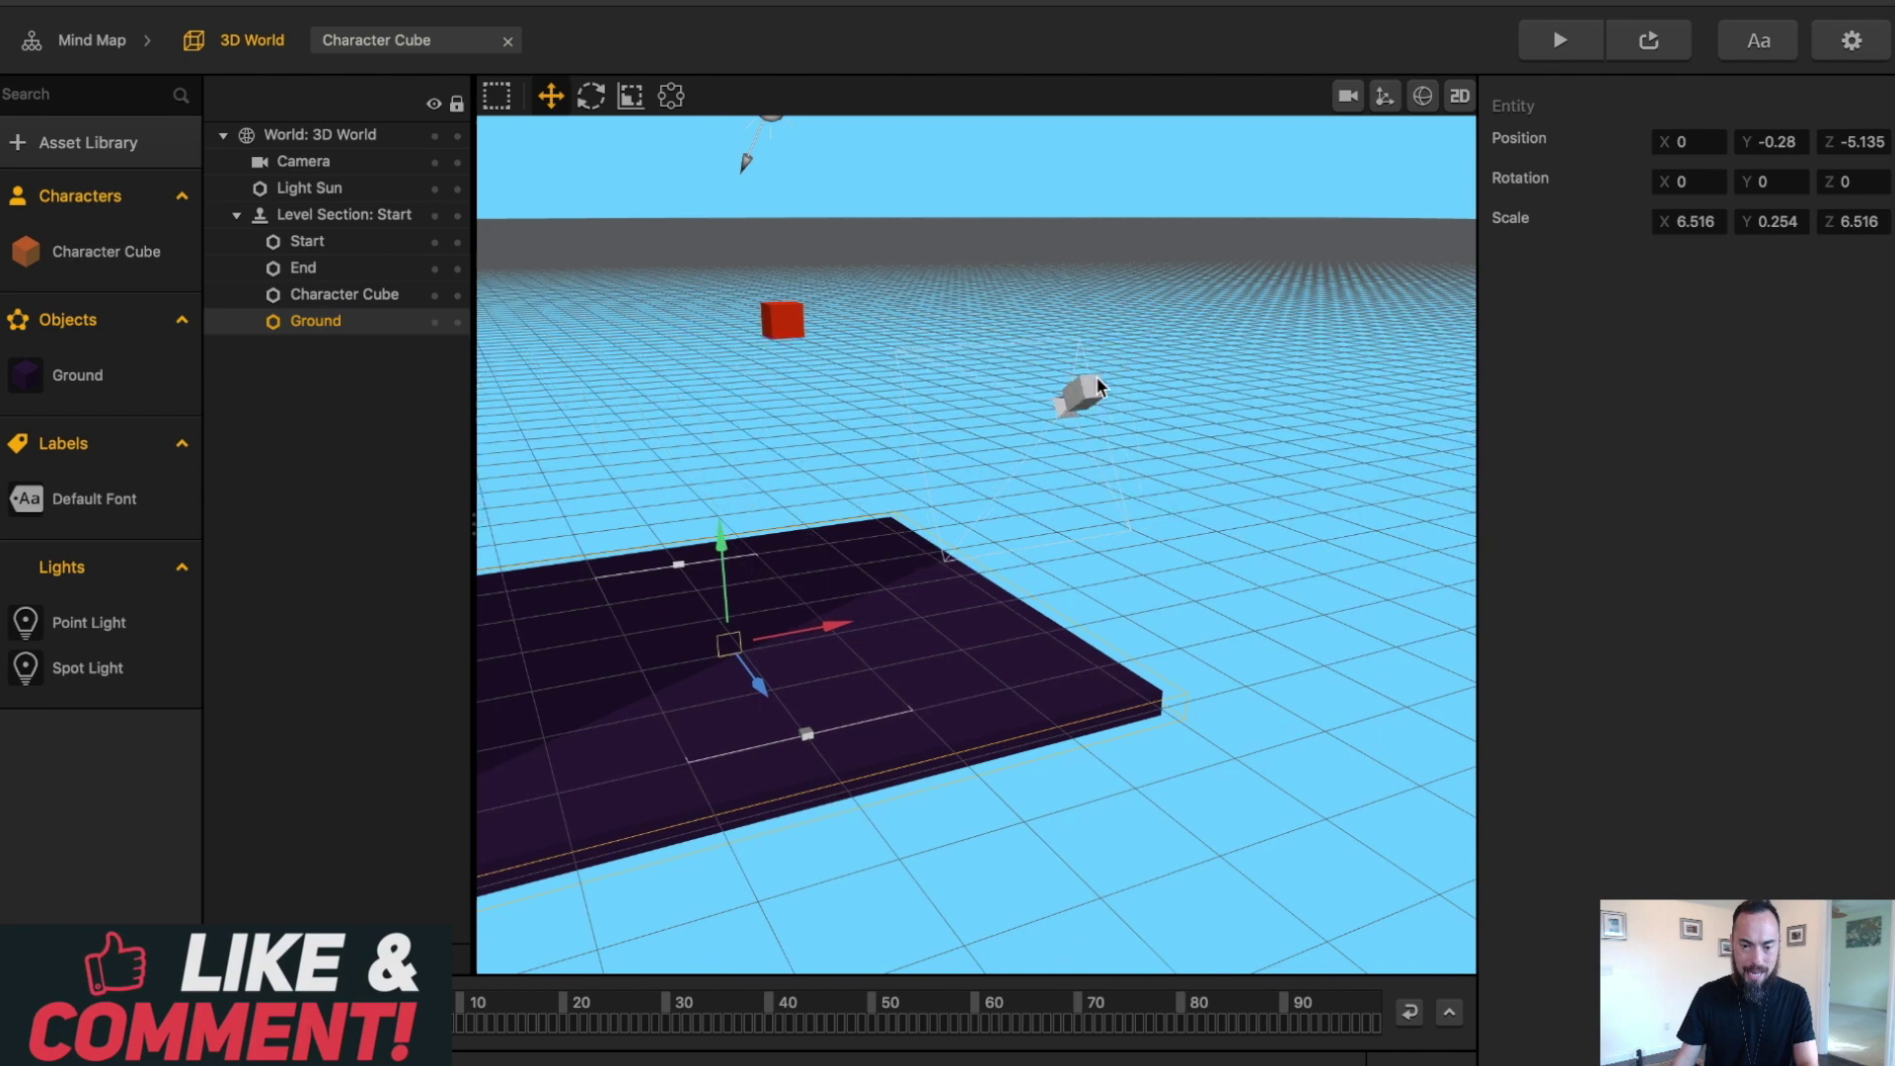
# - Move the world's Camera back and up to about Y 8.15 and Z 9.94
pyautogui.click(1090, 393)
pyautogui.moveTo(1107, 403); pyautogui.dragTo(1310, 498)
pyautogui.moveTo(1220, 339); pyautogui.dragTo(1233, 157)
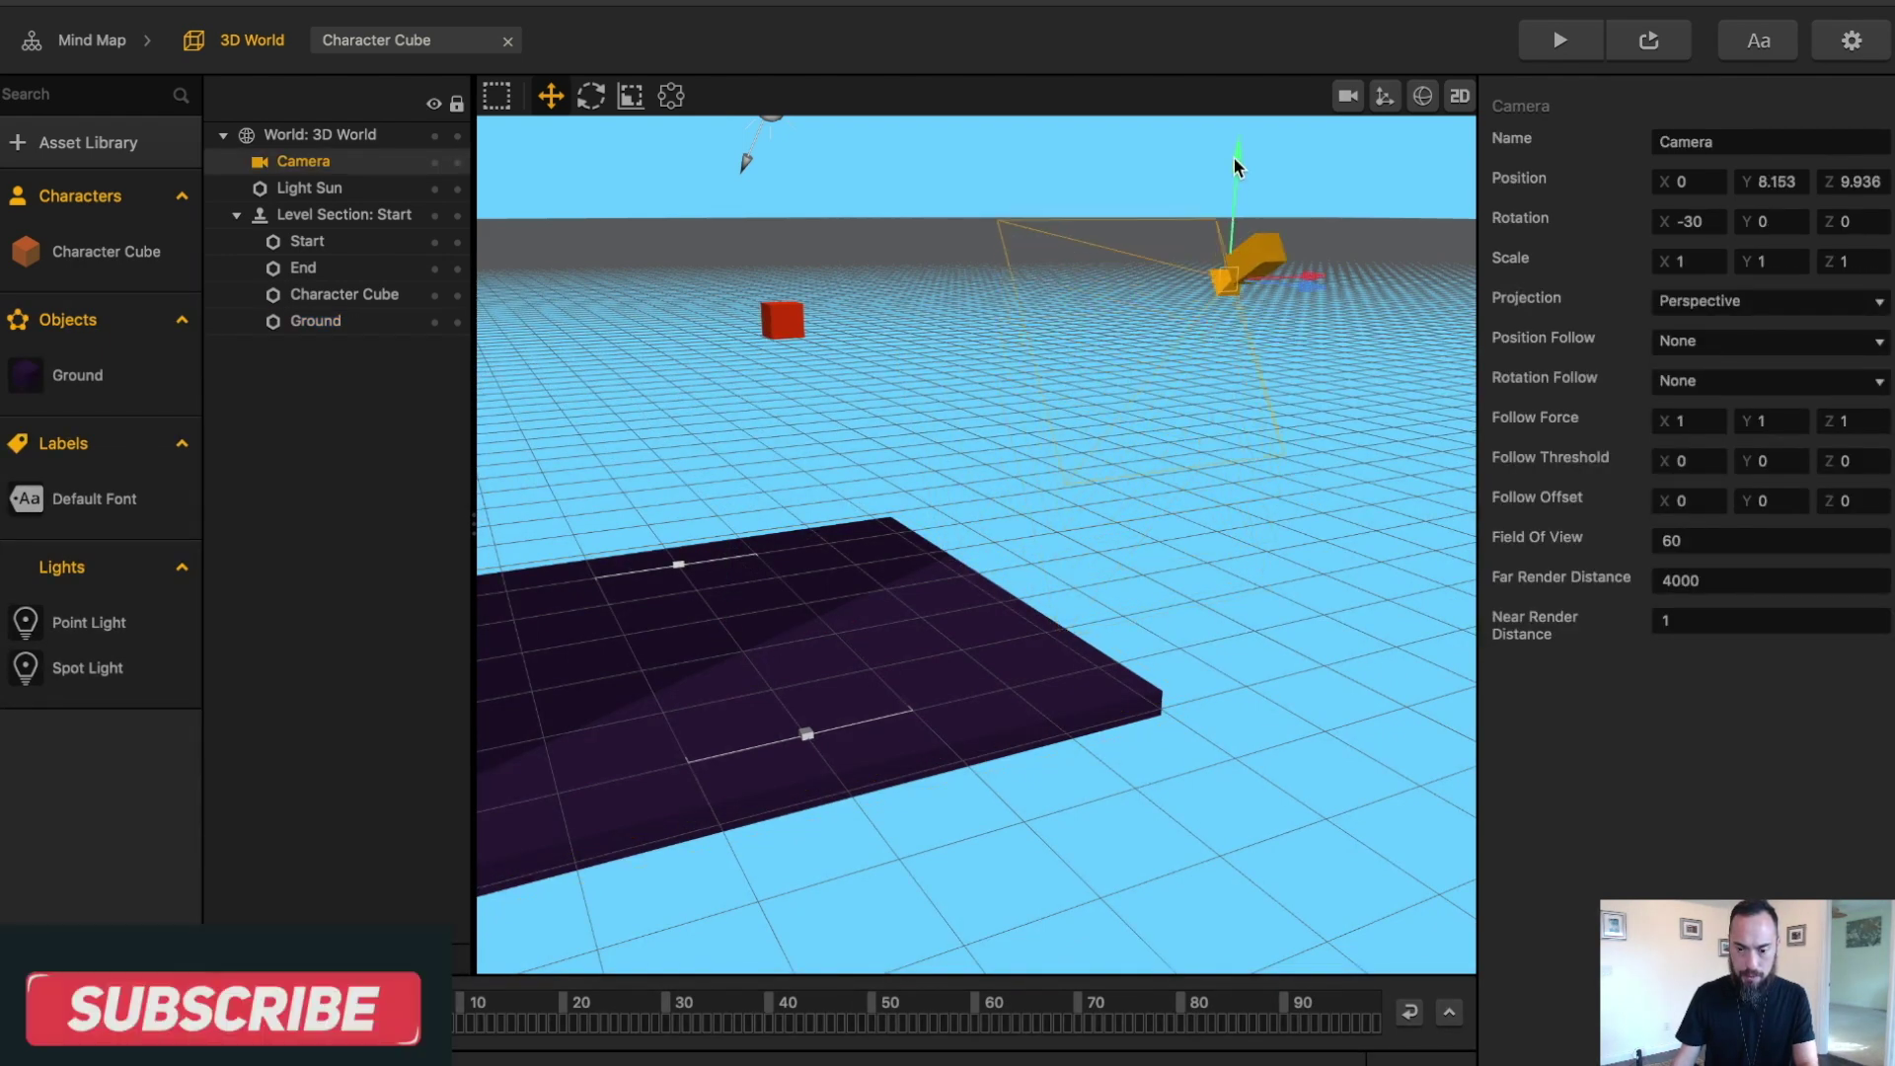
# - Run the game preview, test moving the cube around within its limits, and close the preview
pyautogui.click(1559, 39)
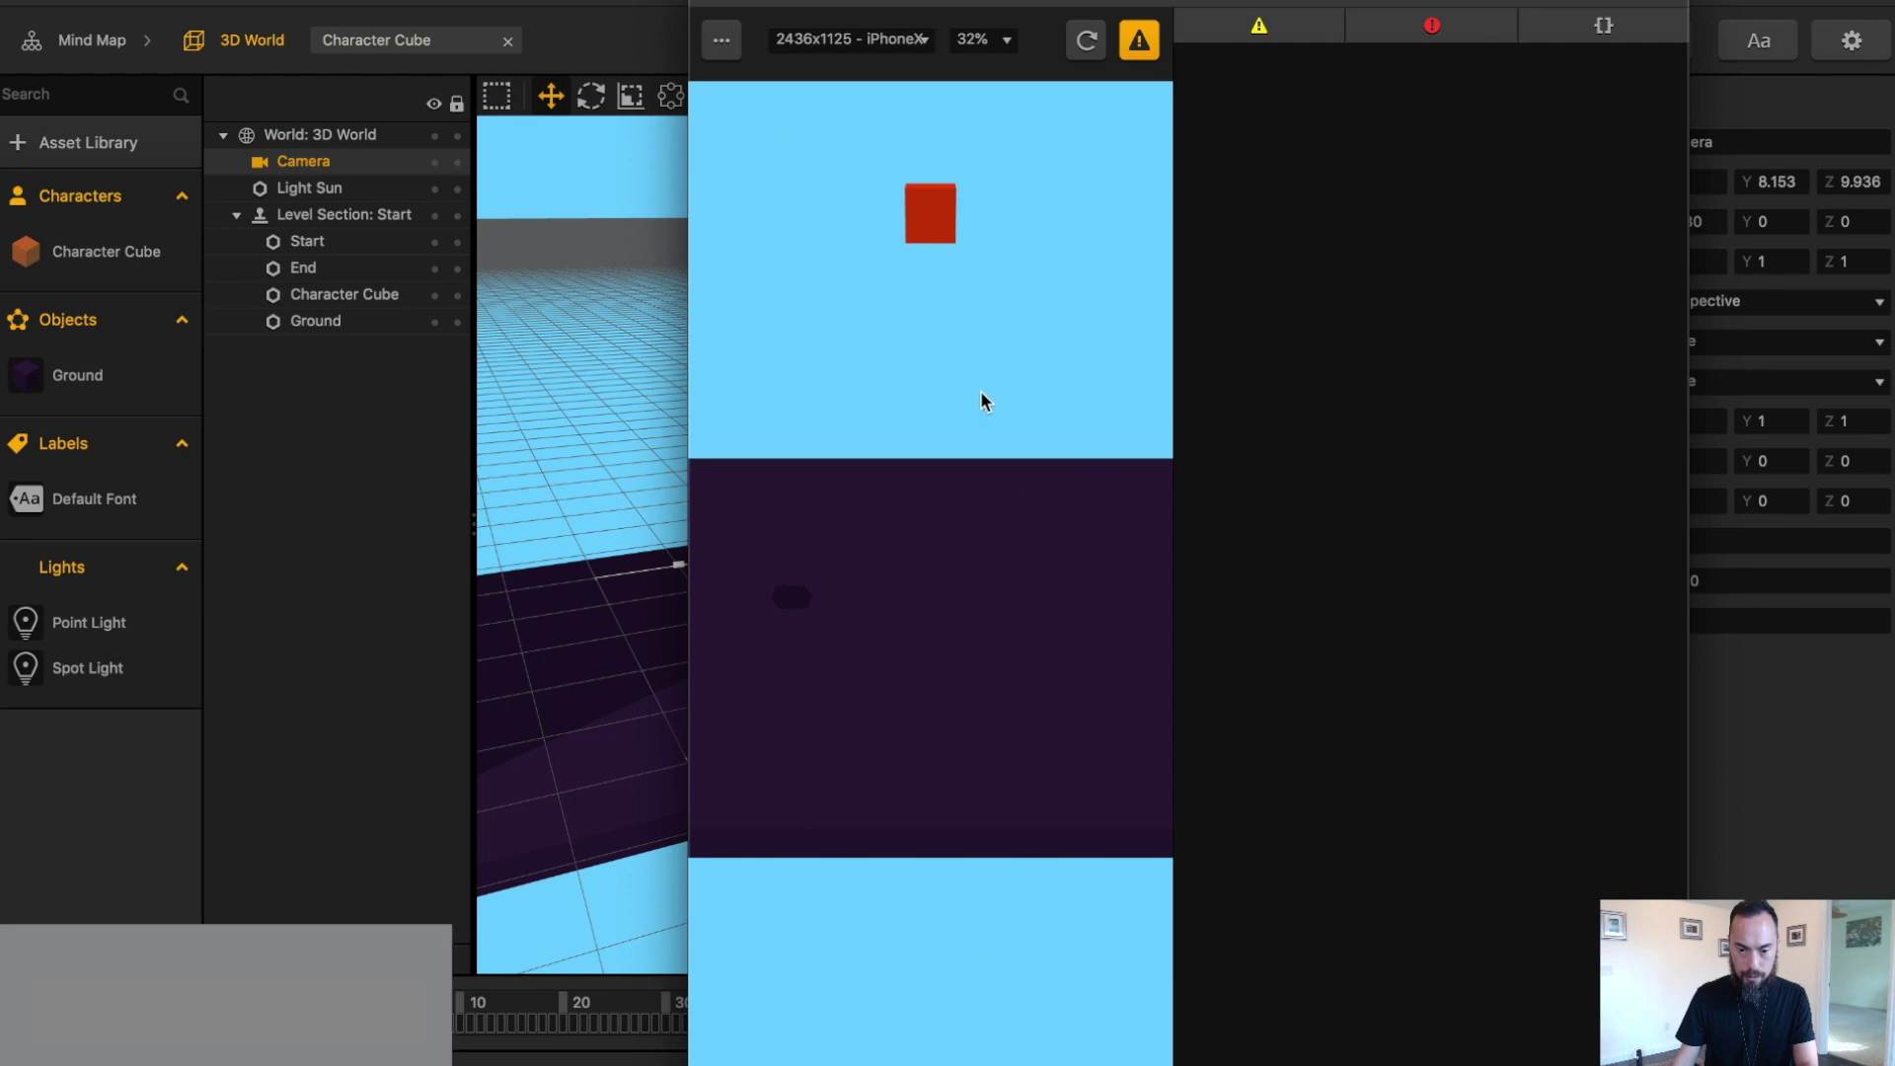
pyautogui.press('Left')
pyautogui.press('Right')
pyautogui.press('Up')
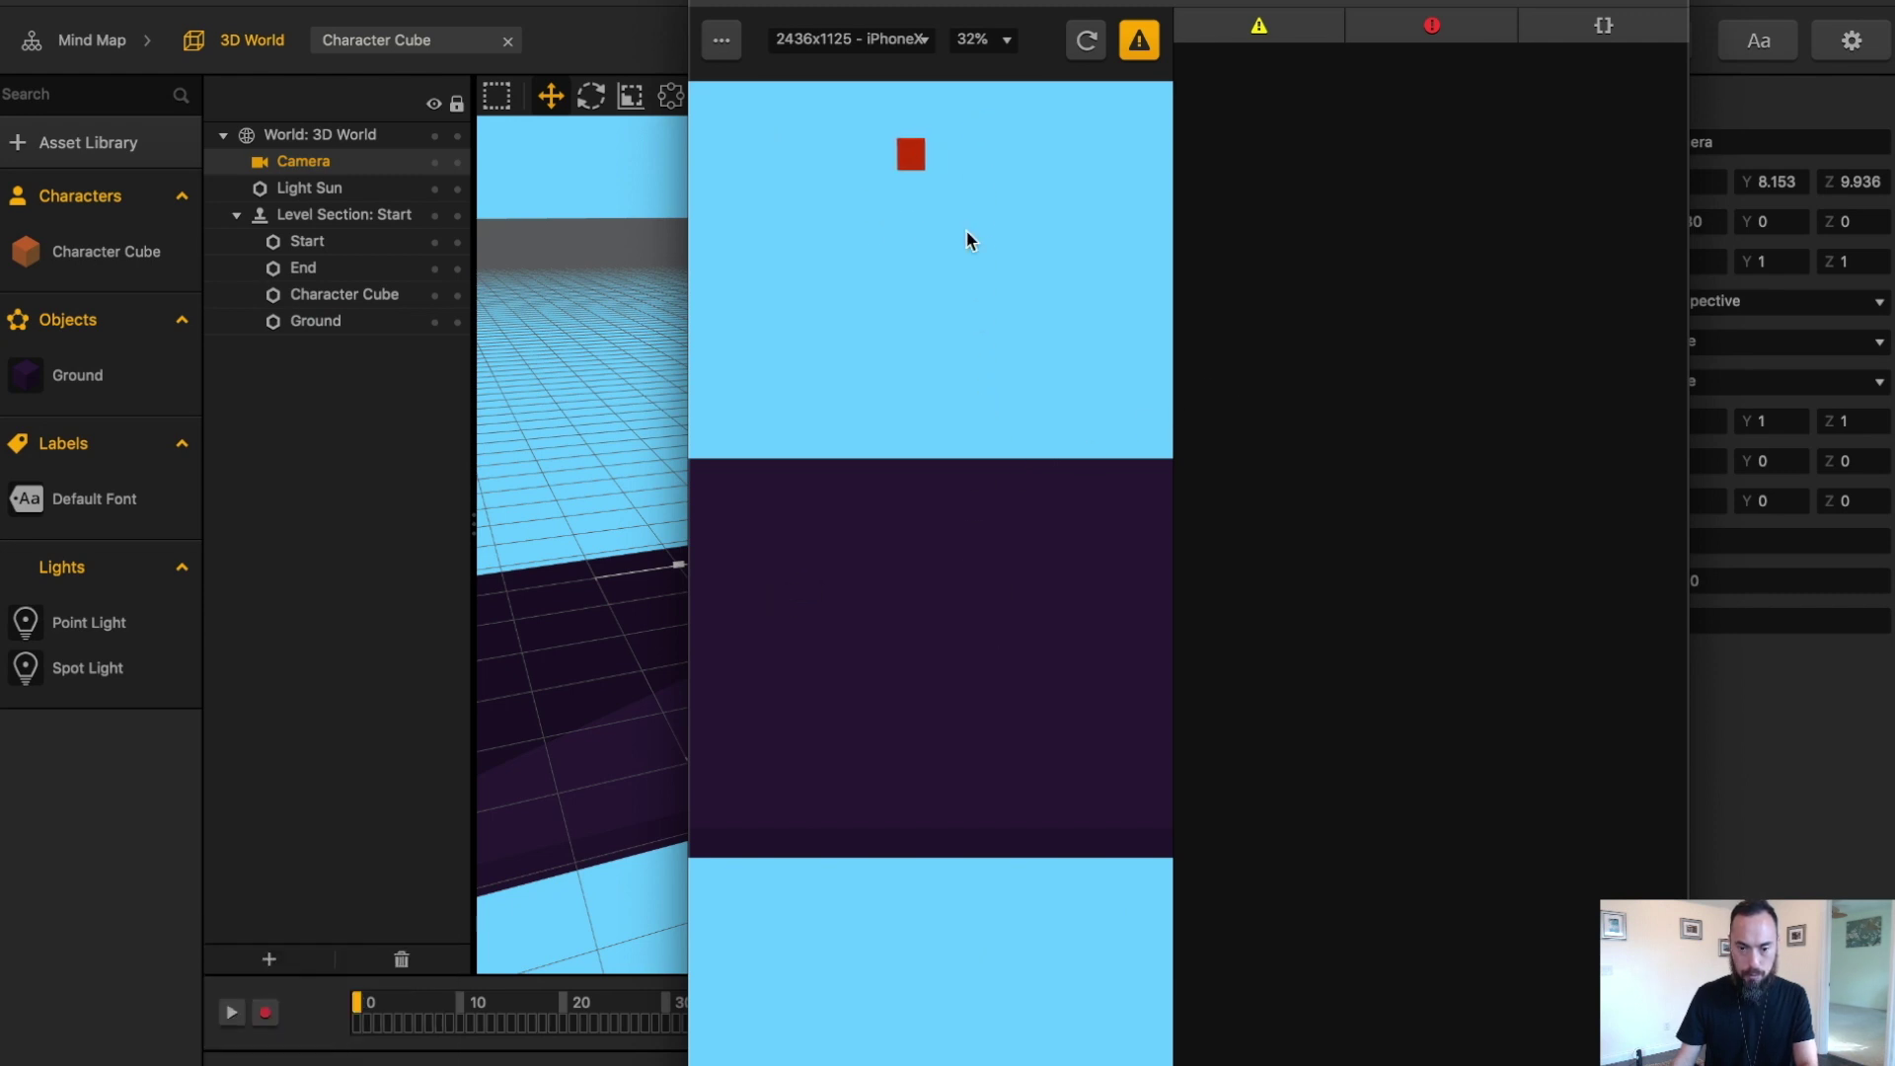
pyautogui.press('Down')
pyautogui.press('Left')
pyautogui.press('Right')
pyautogui.press('Left')
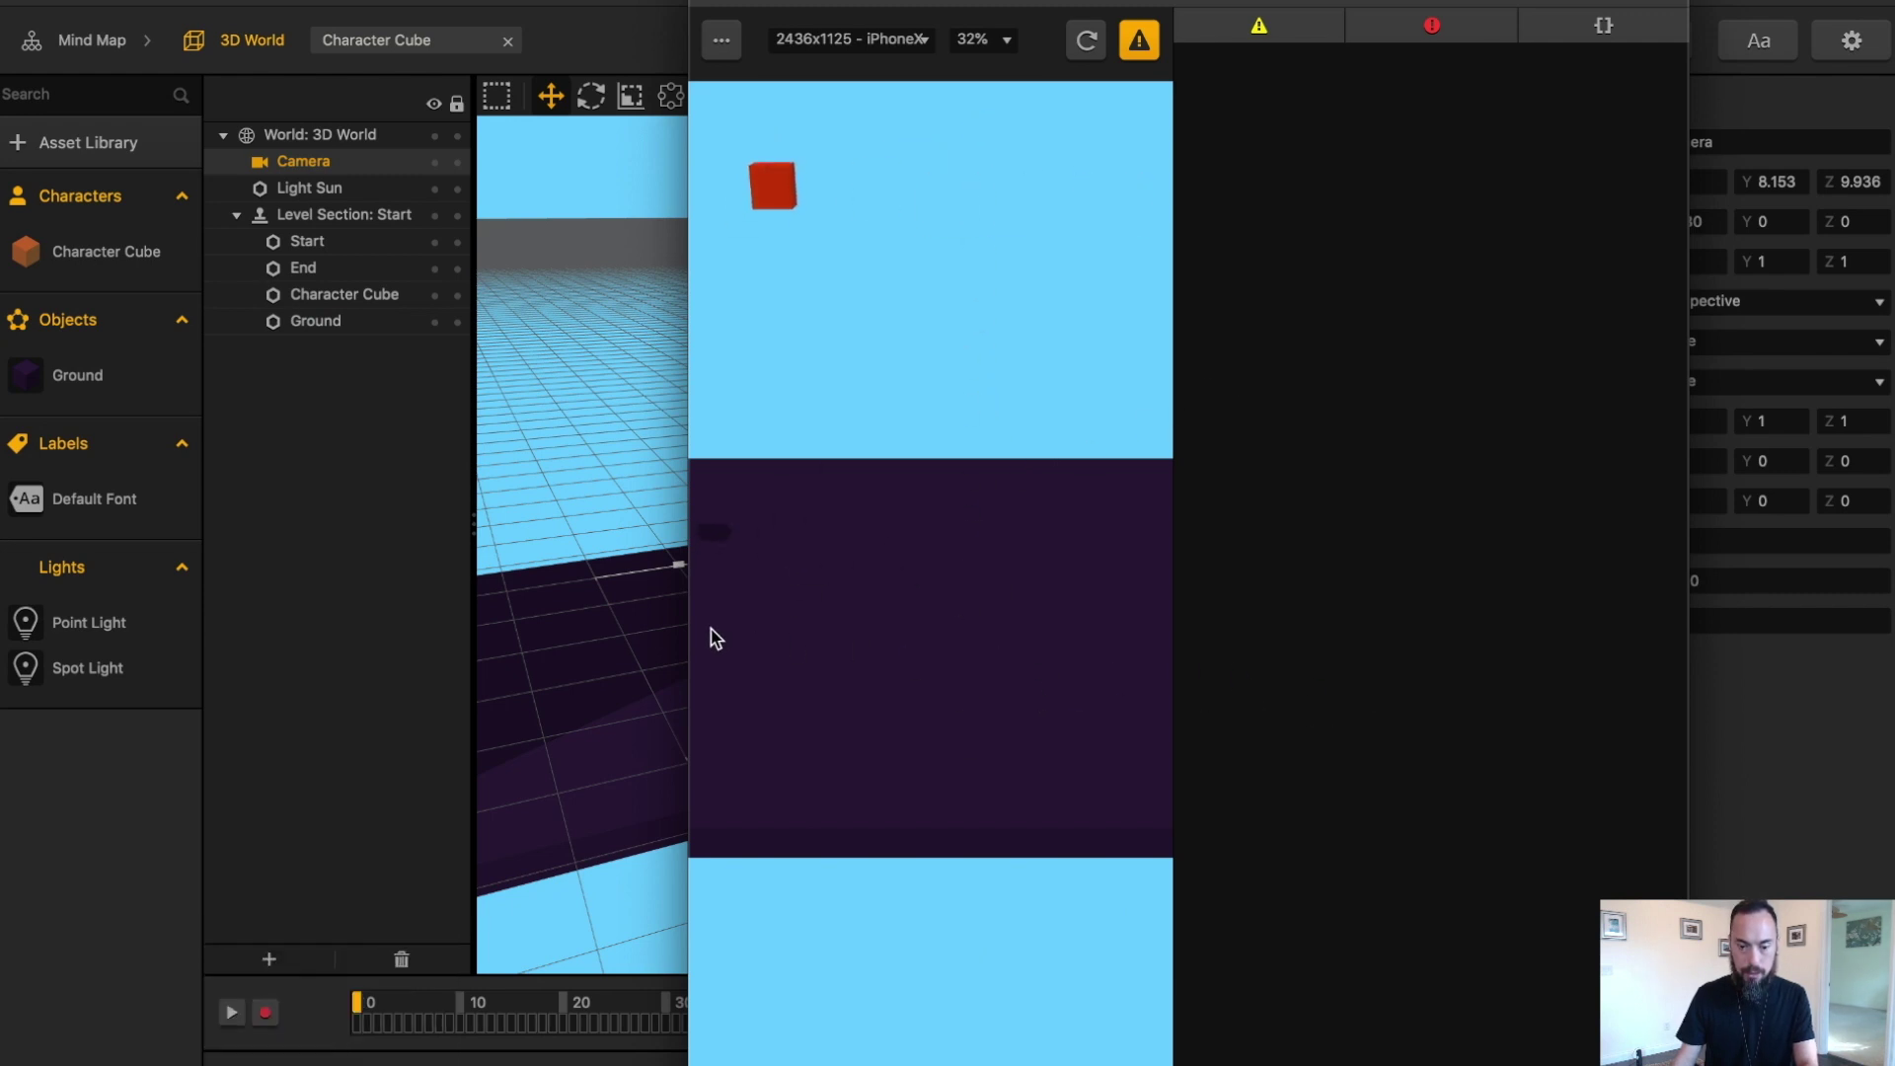
pyautogui.press('Right')
pyautogui.press('Left')
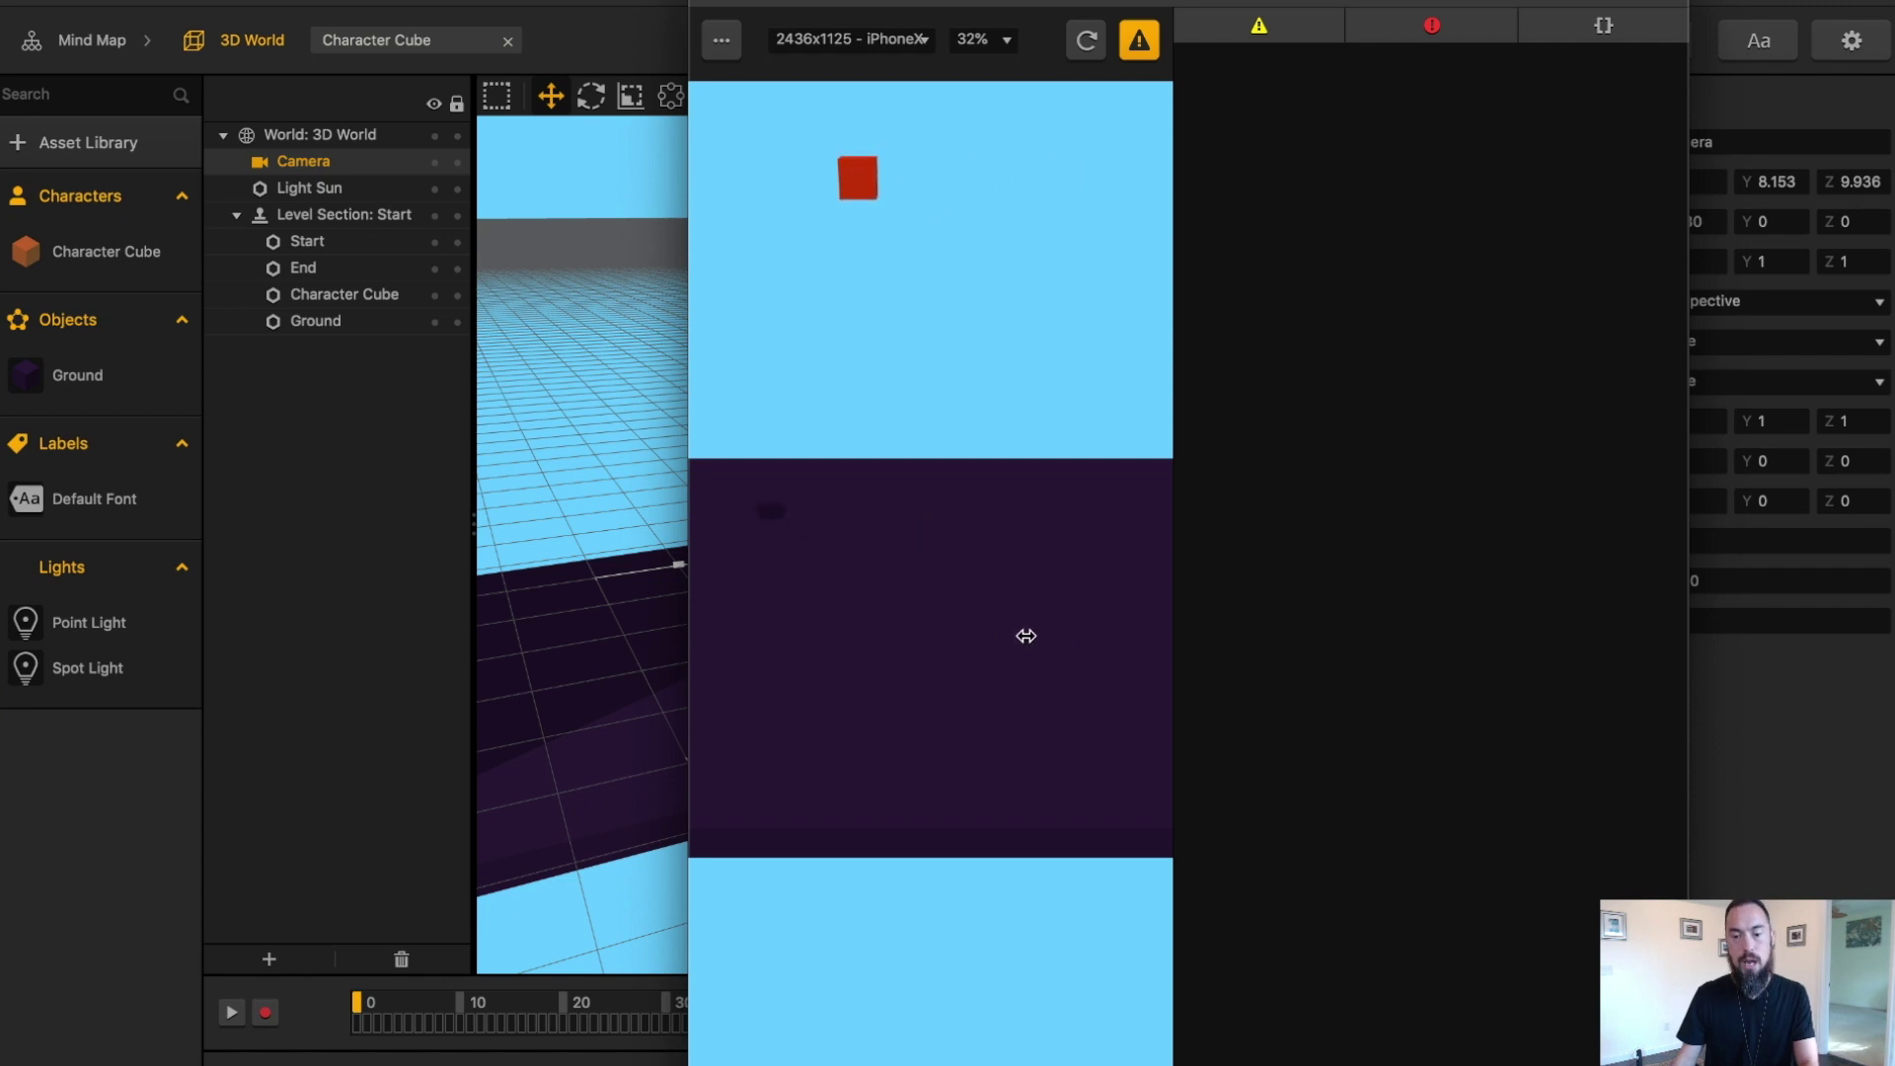
pyautogui.press('Right')
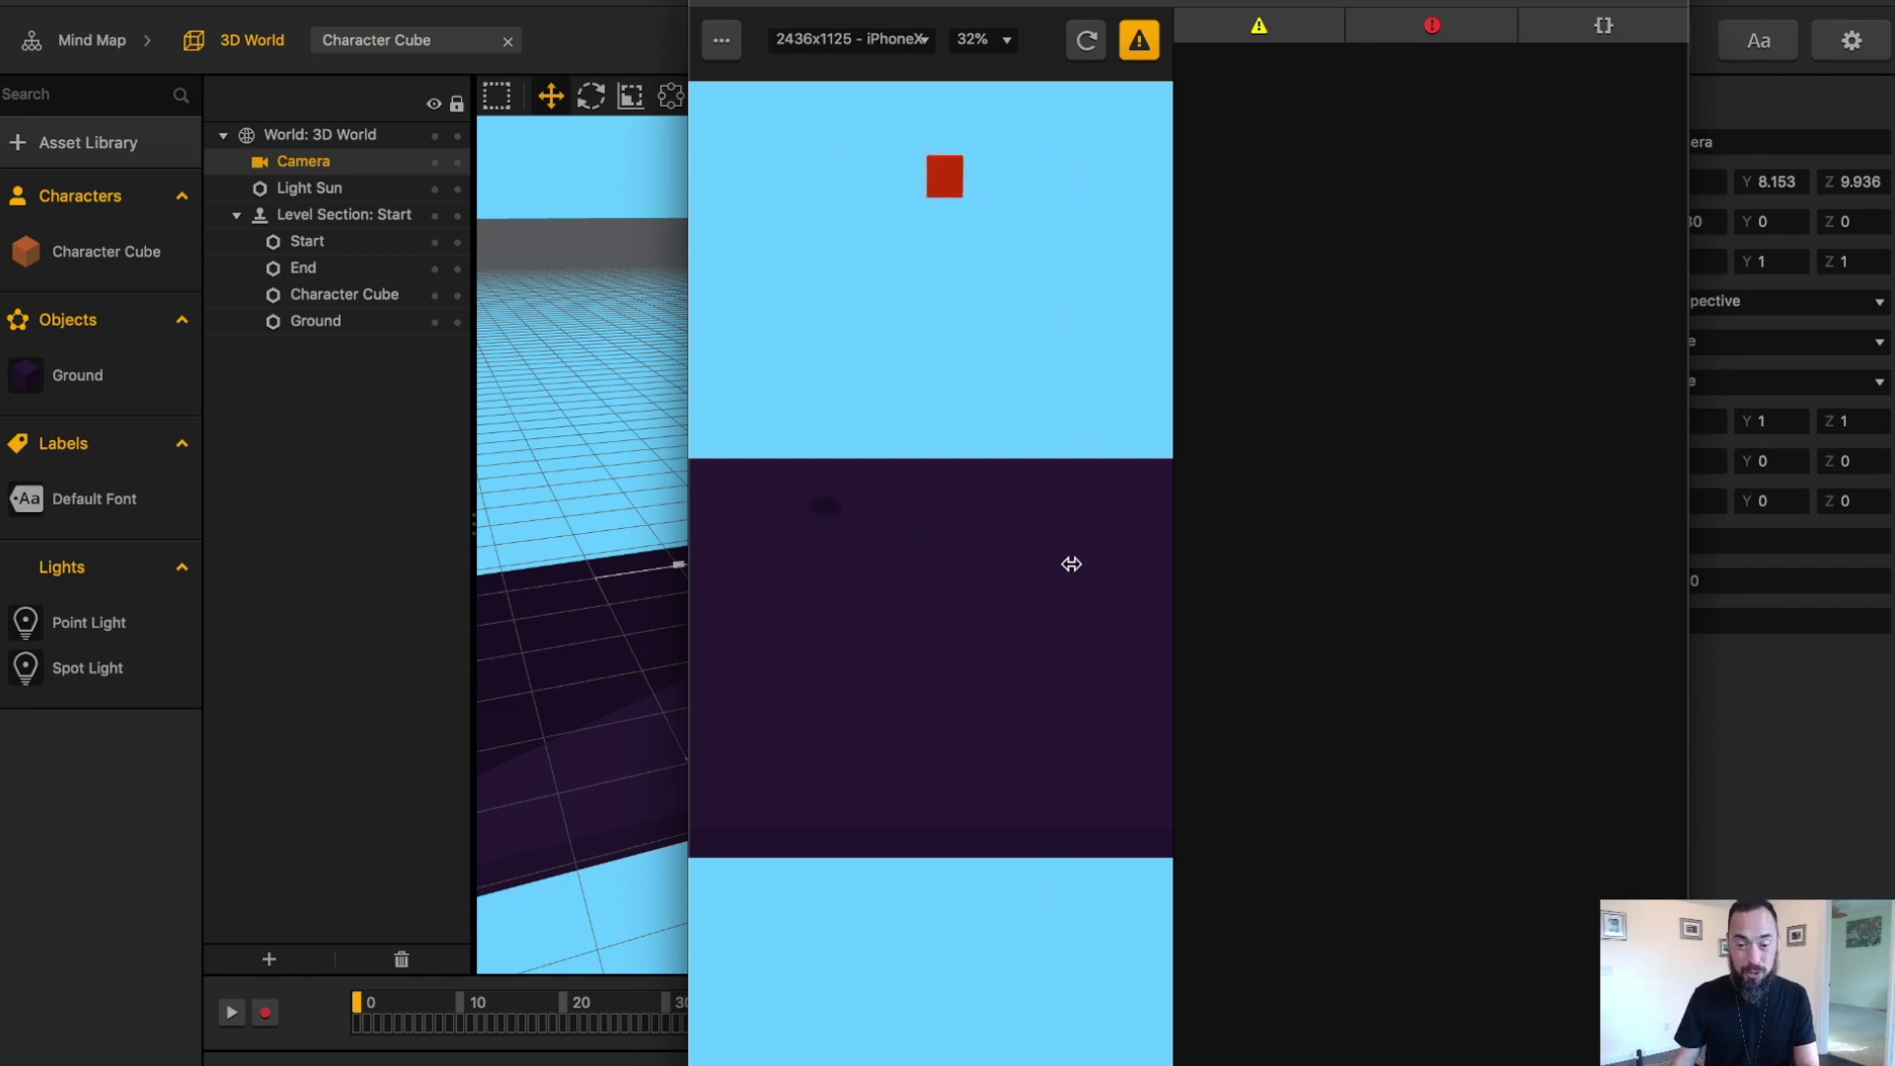
pyautogui.press('Down')
pyautogui.press('Left')
pyautogui.press('Up')
pyautogui.press('Right')
pyautogui.press('Left')
pyautogui.press('Right')
pyautogui.press('Down')
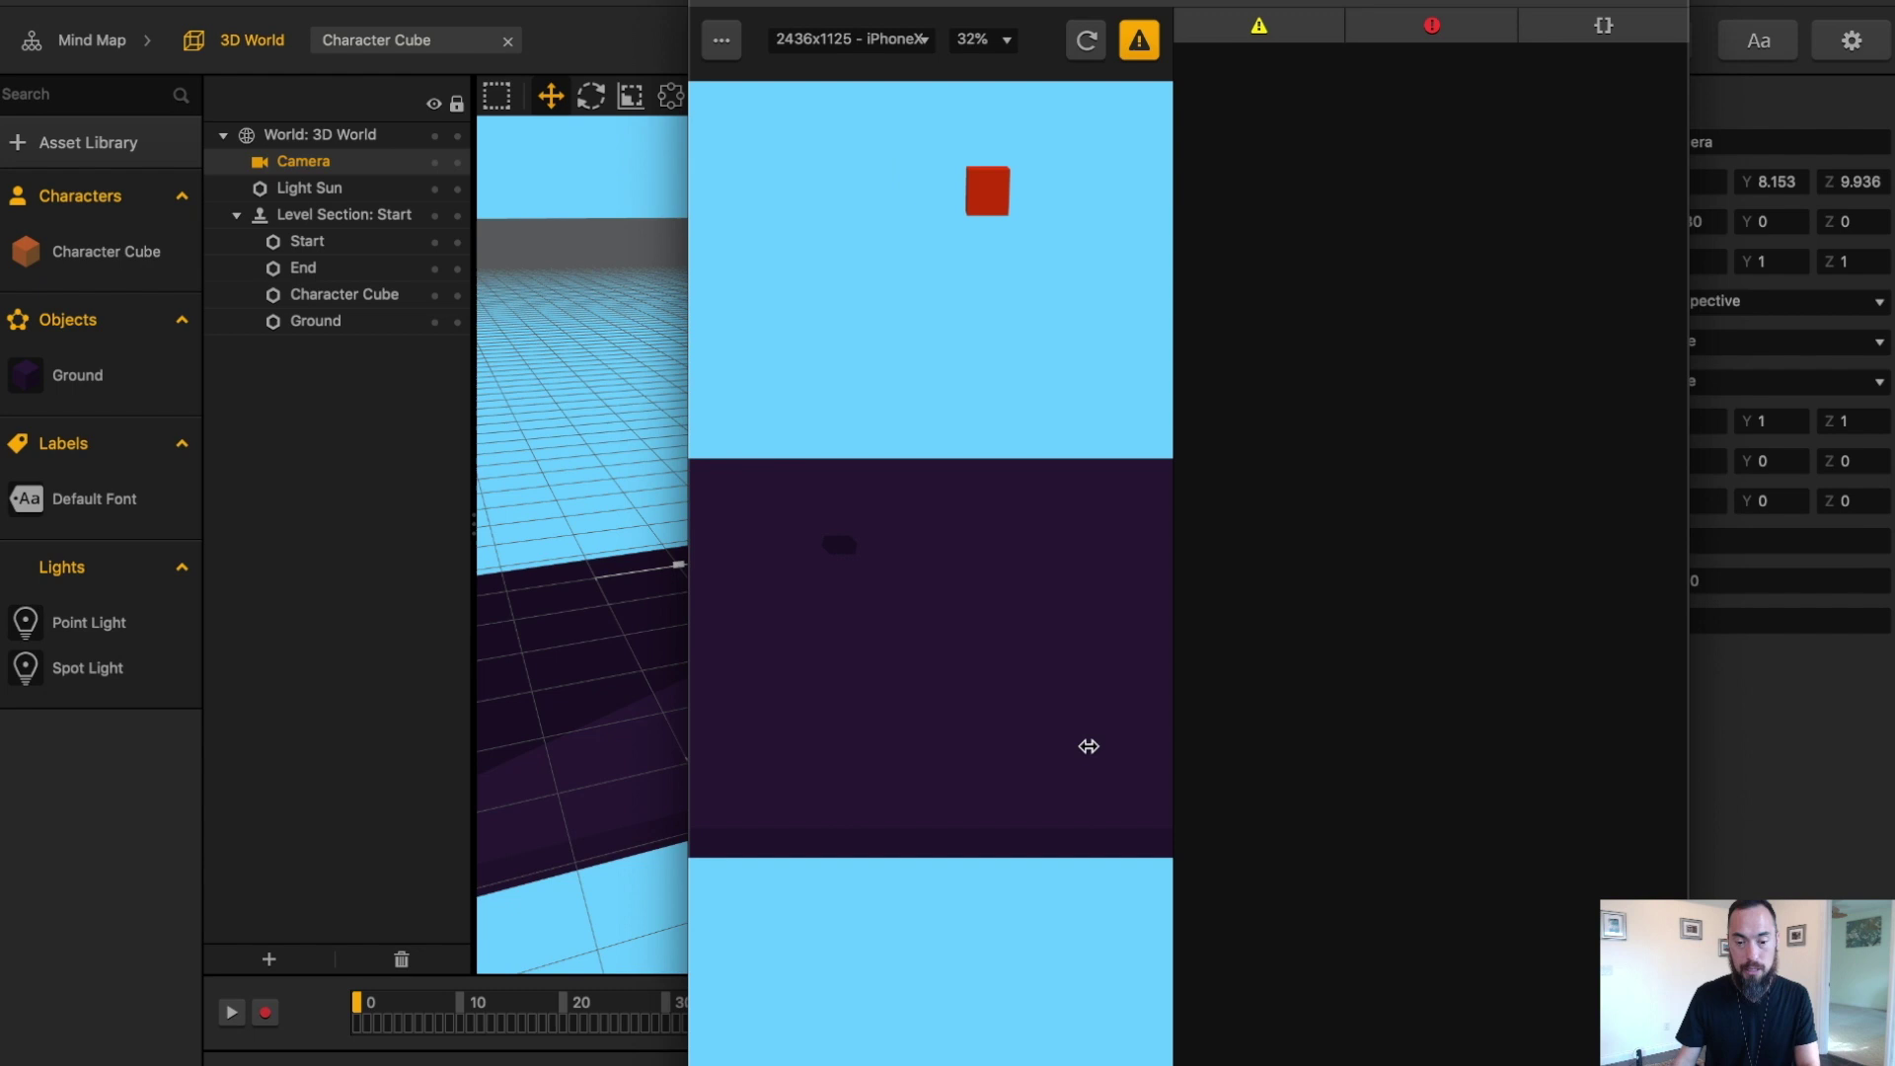
pyautogui.moveTo(1089, 746)
pyautogui.mouseDown()
pyautogui.moveTo(1016, 753)
pyautogui.moveTo(1143, 773)
pyautogui.moveTo(1067, 723)
pyautogui.mouseUp()
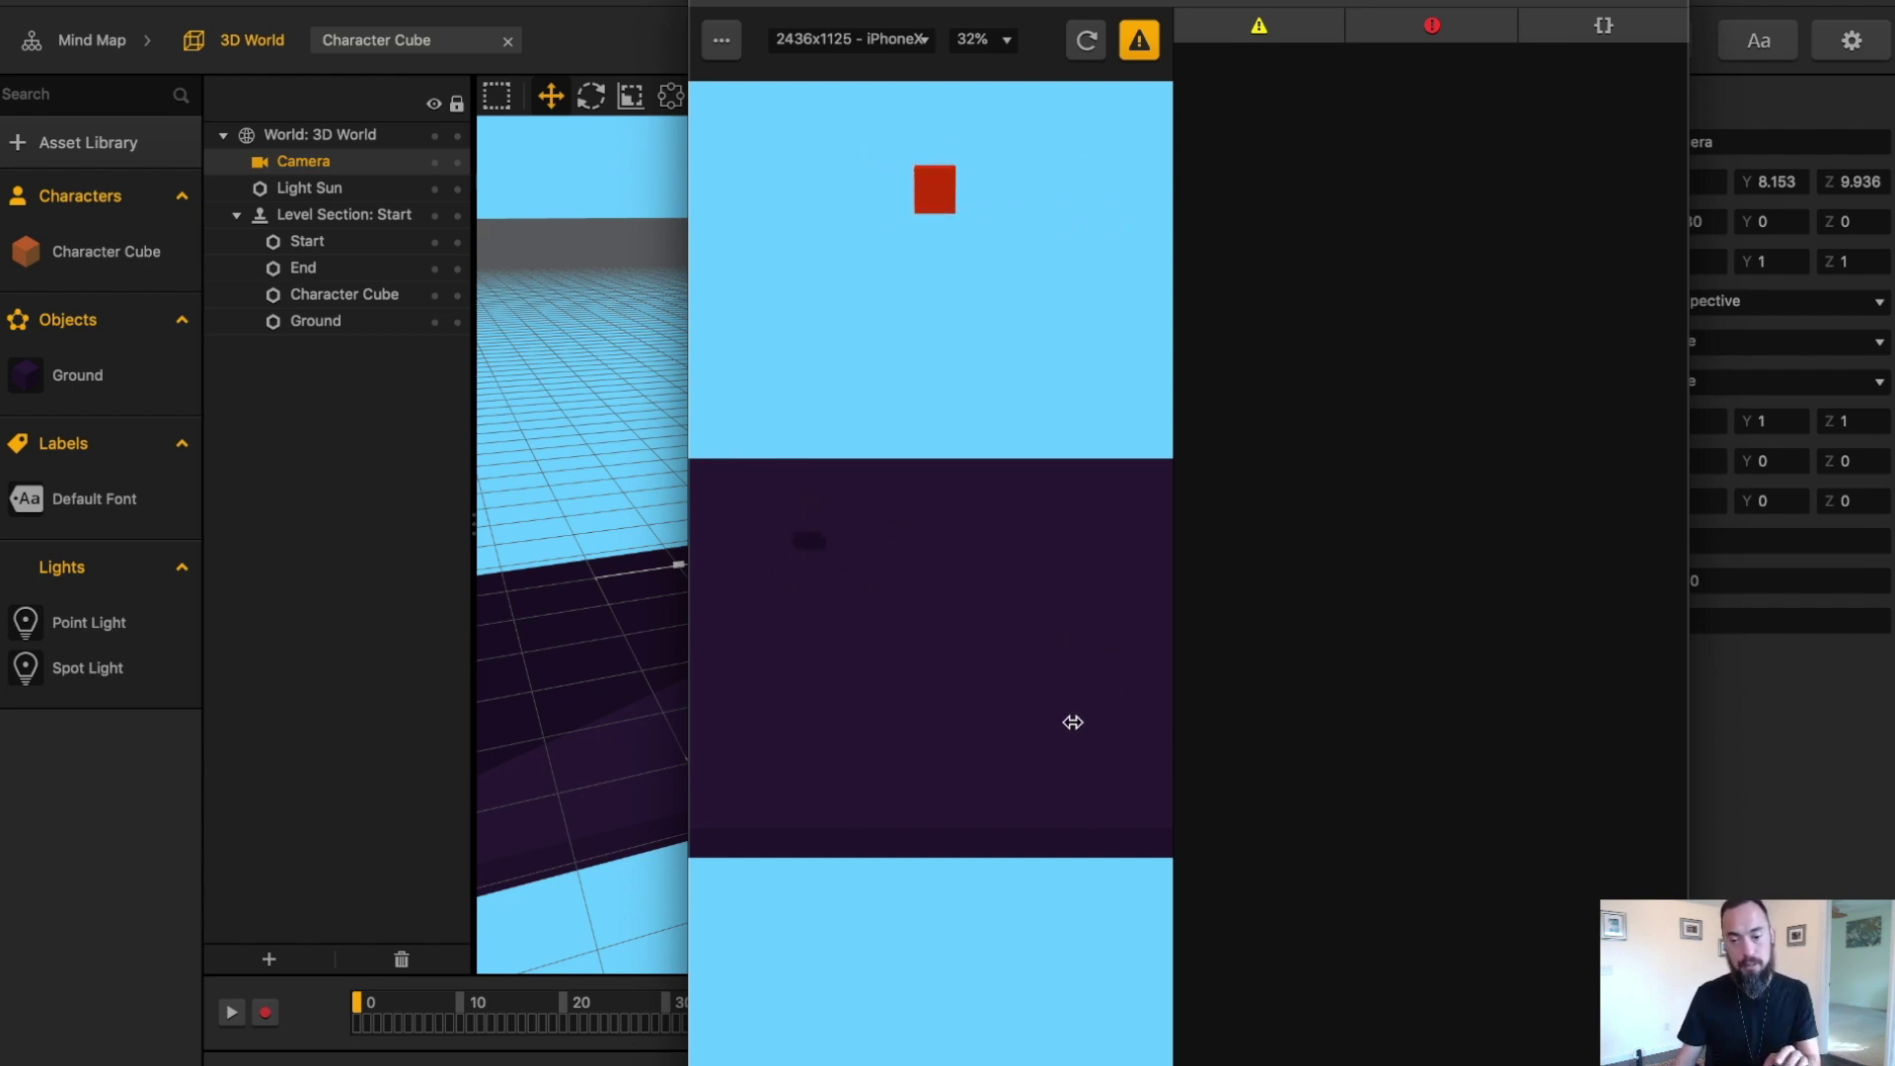
pyautogui.moveTo(973, 436); pyautogui.dragTo(1157, 320)
pyautogui.press('Escape')
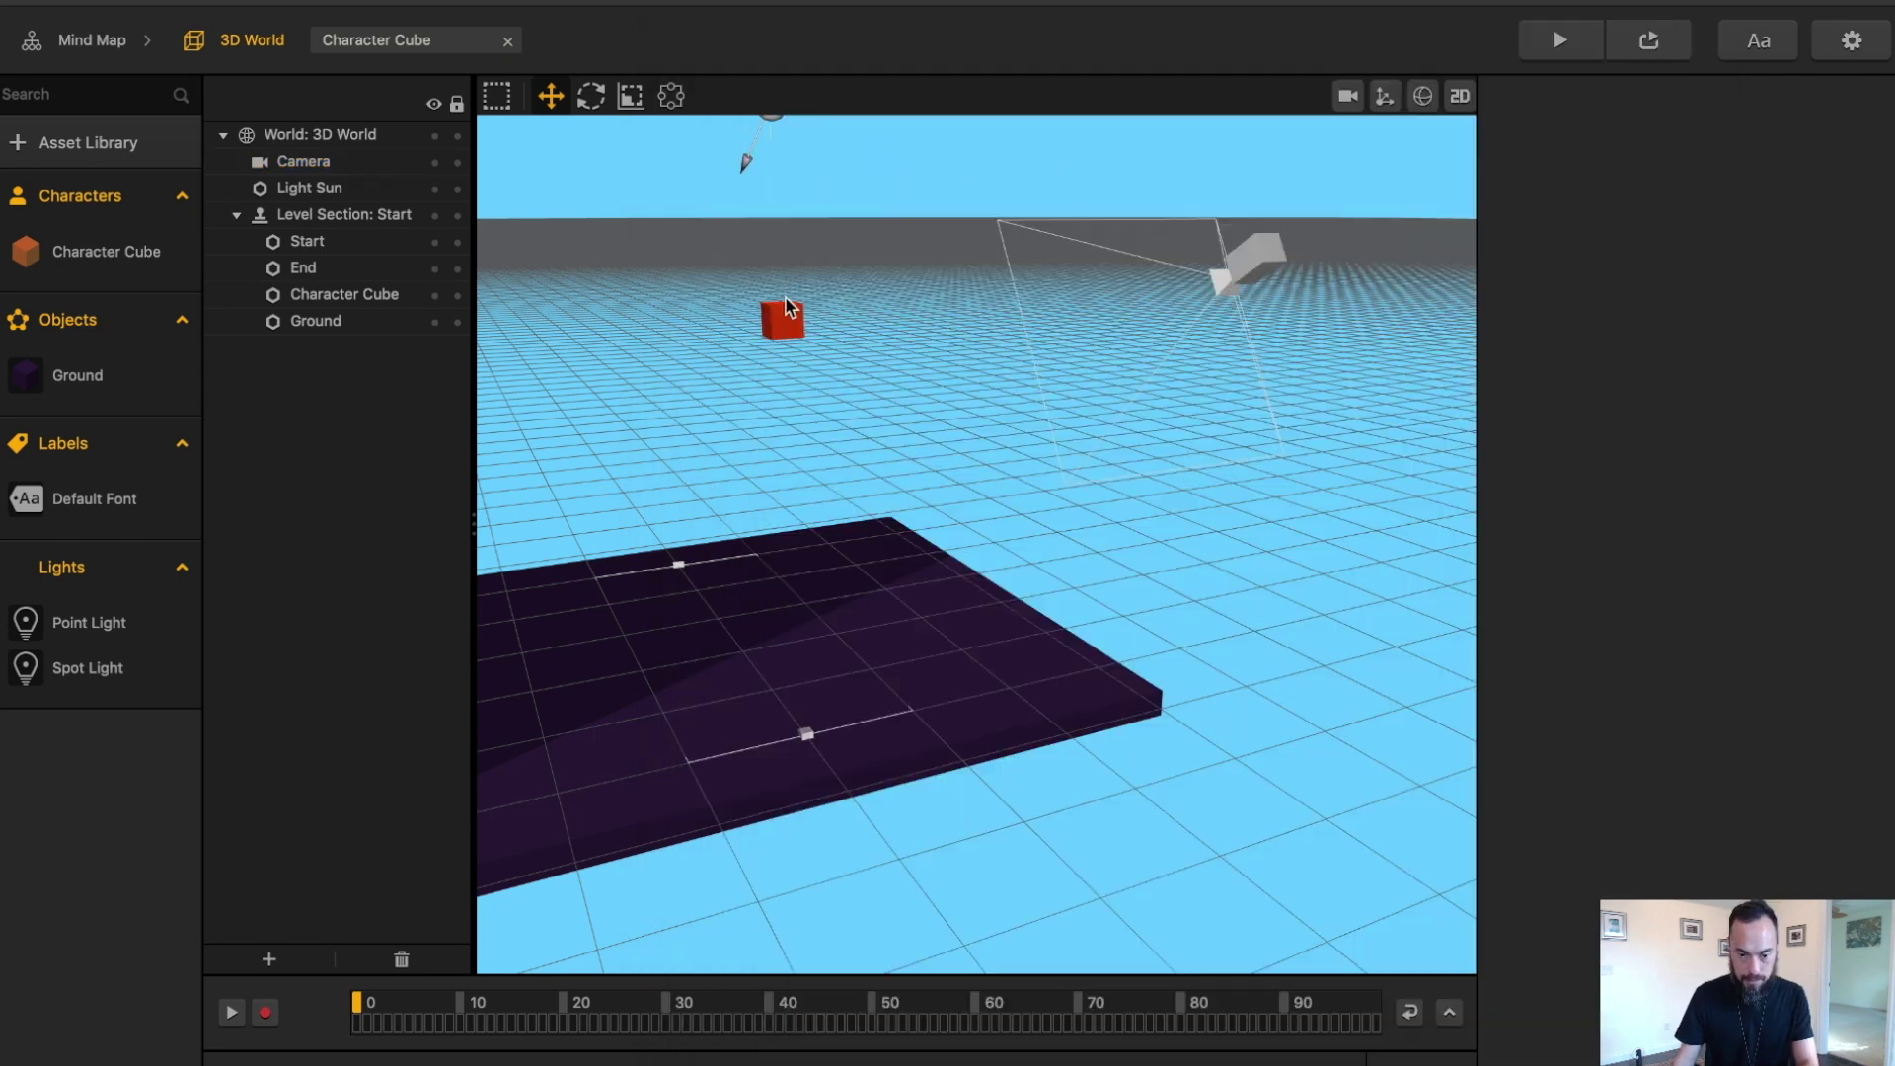
# - Set the Character Cube's Z position to -5 so it sits above the middle of the ground
pyautogui.click(788, 317)
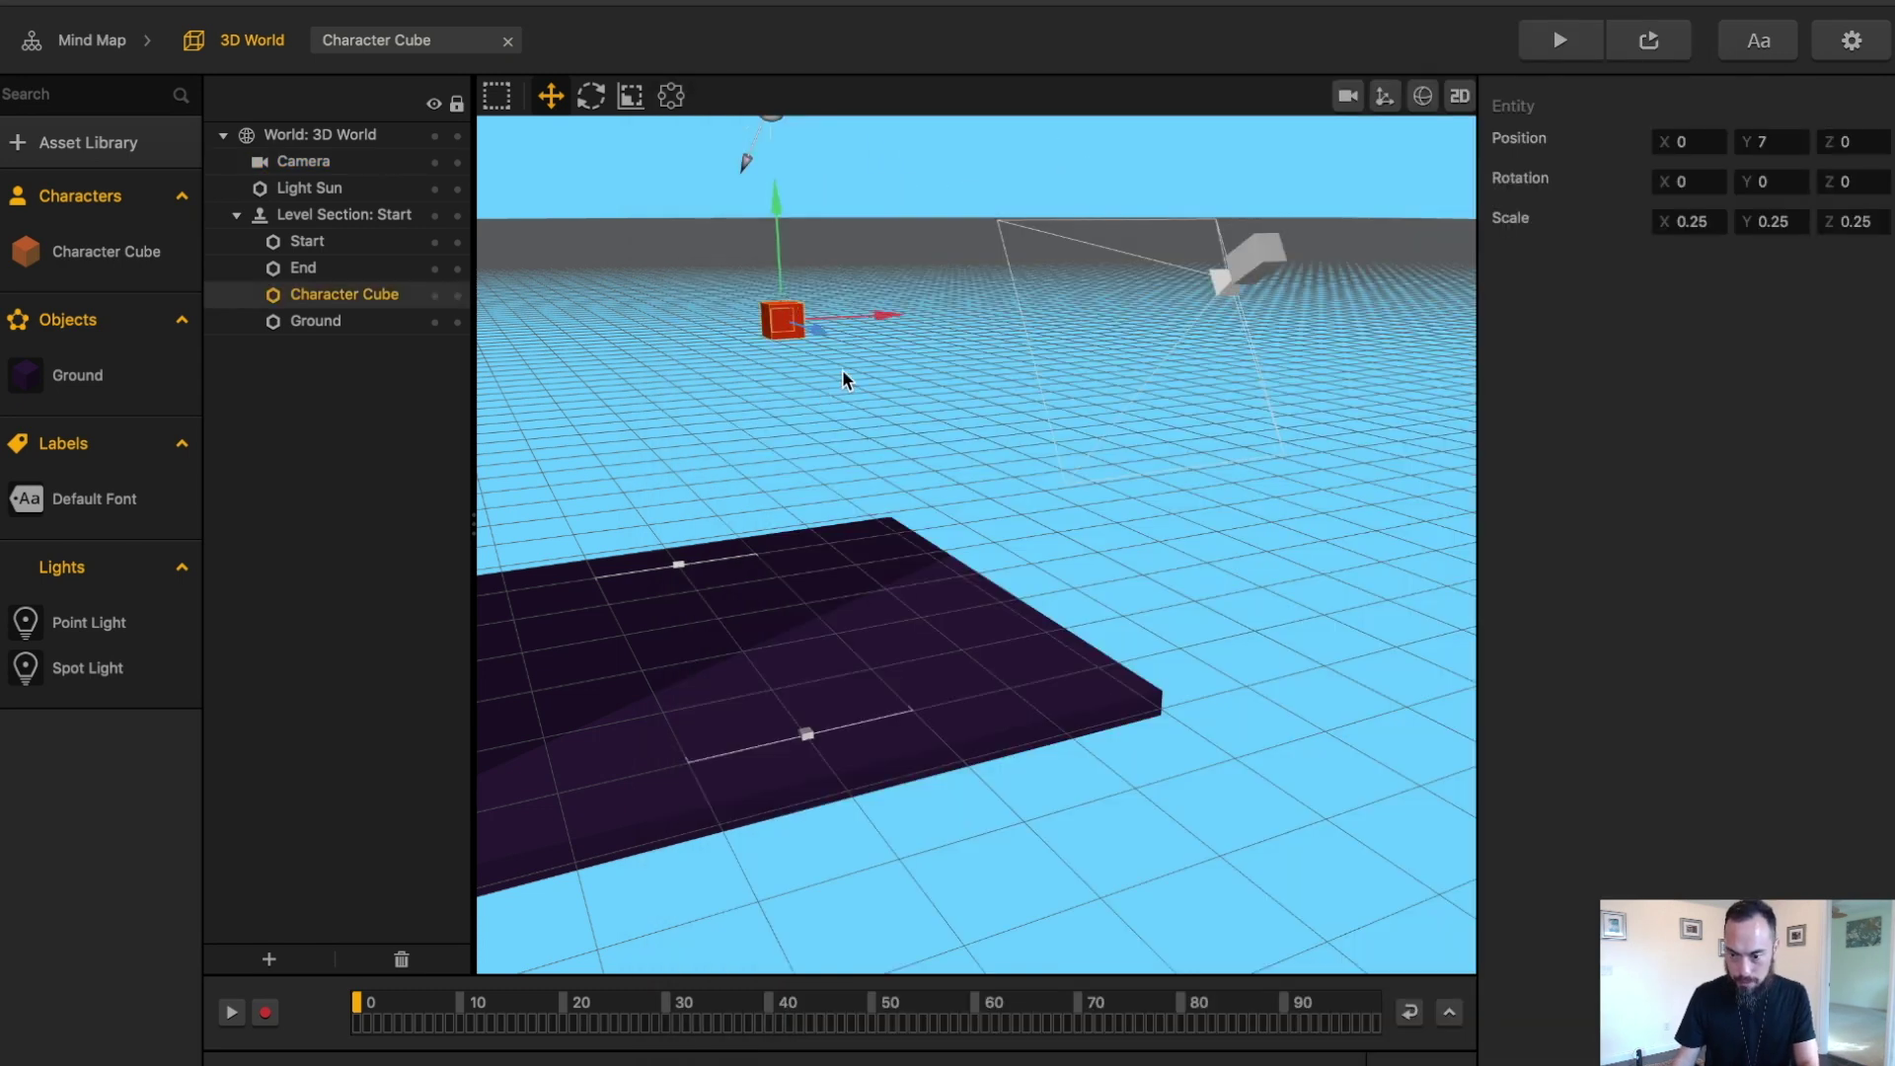
pyautogui.click(809, 738)
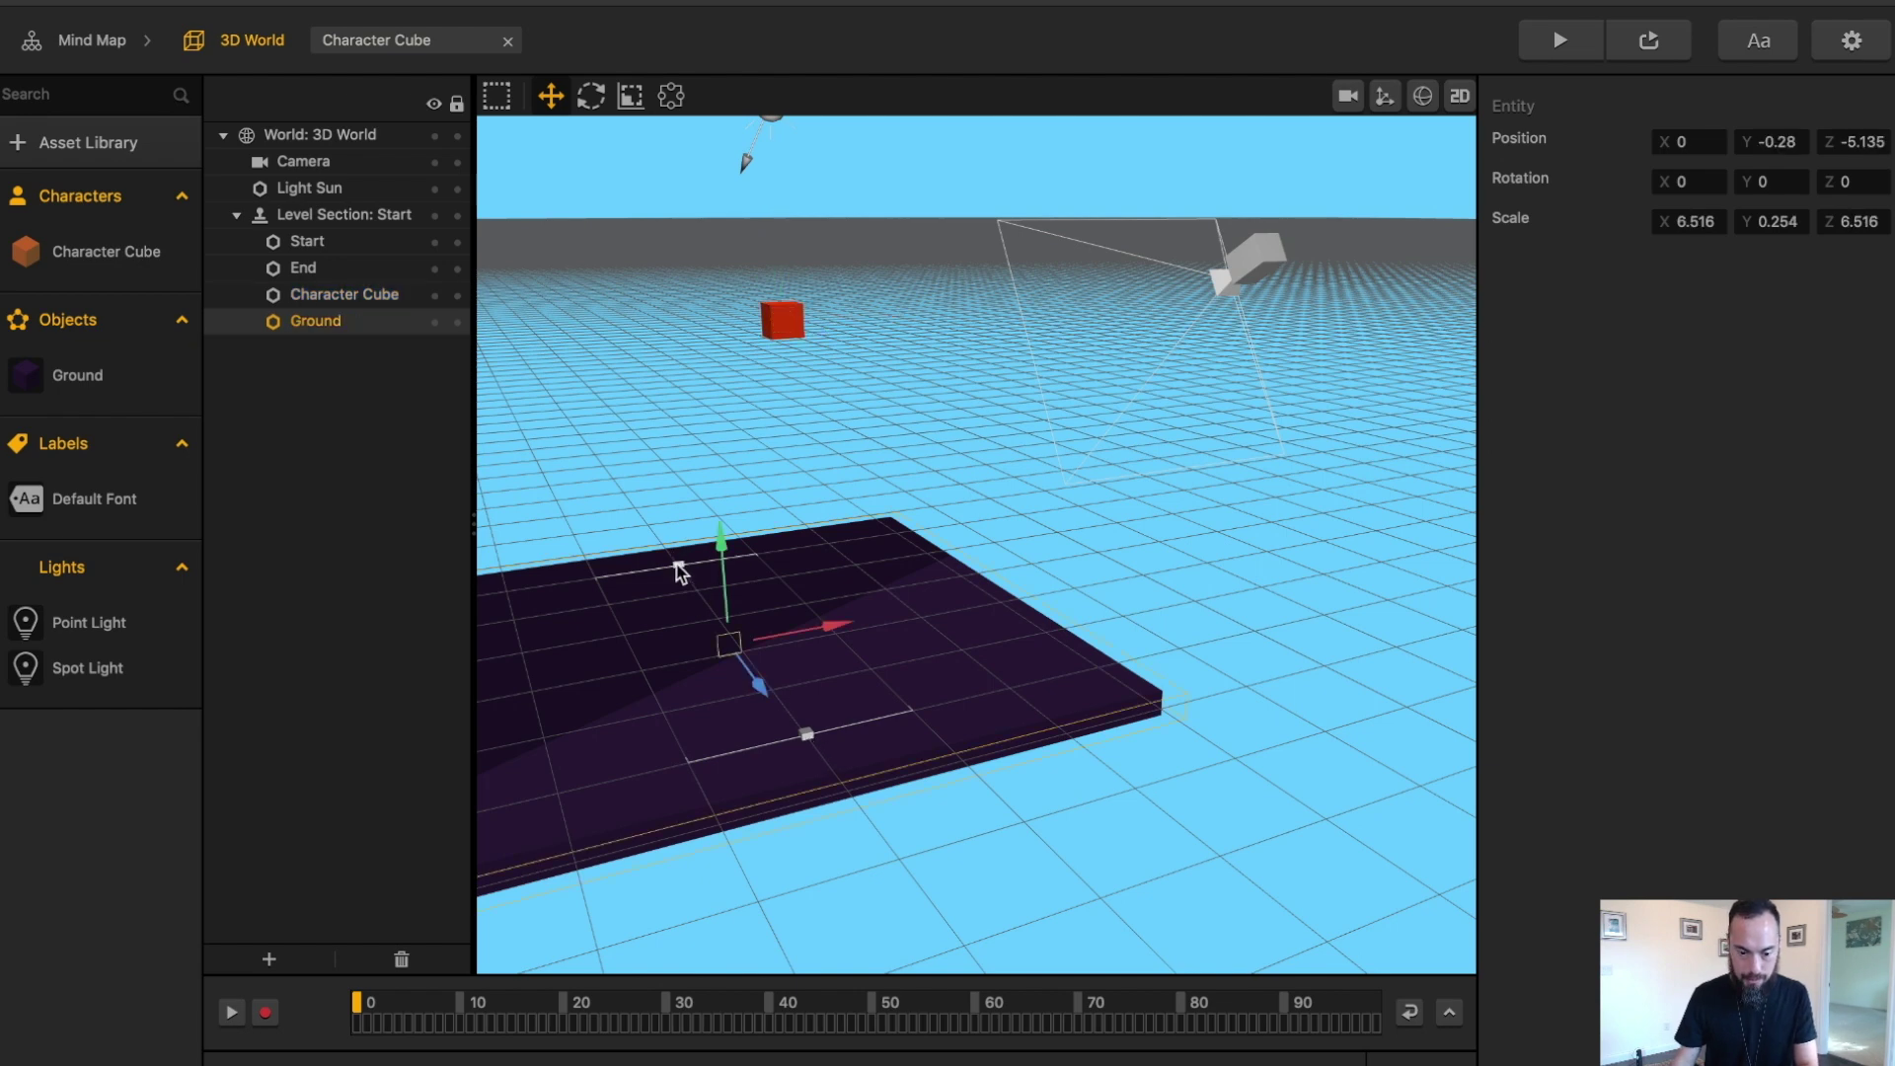
pyautogui.click(782, 325)
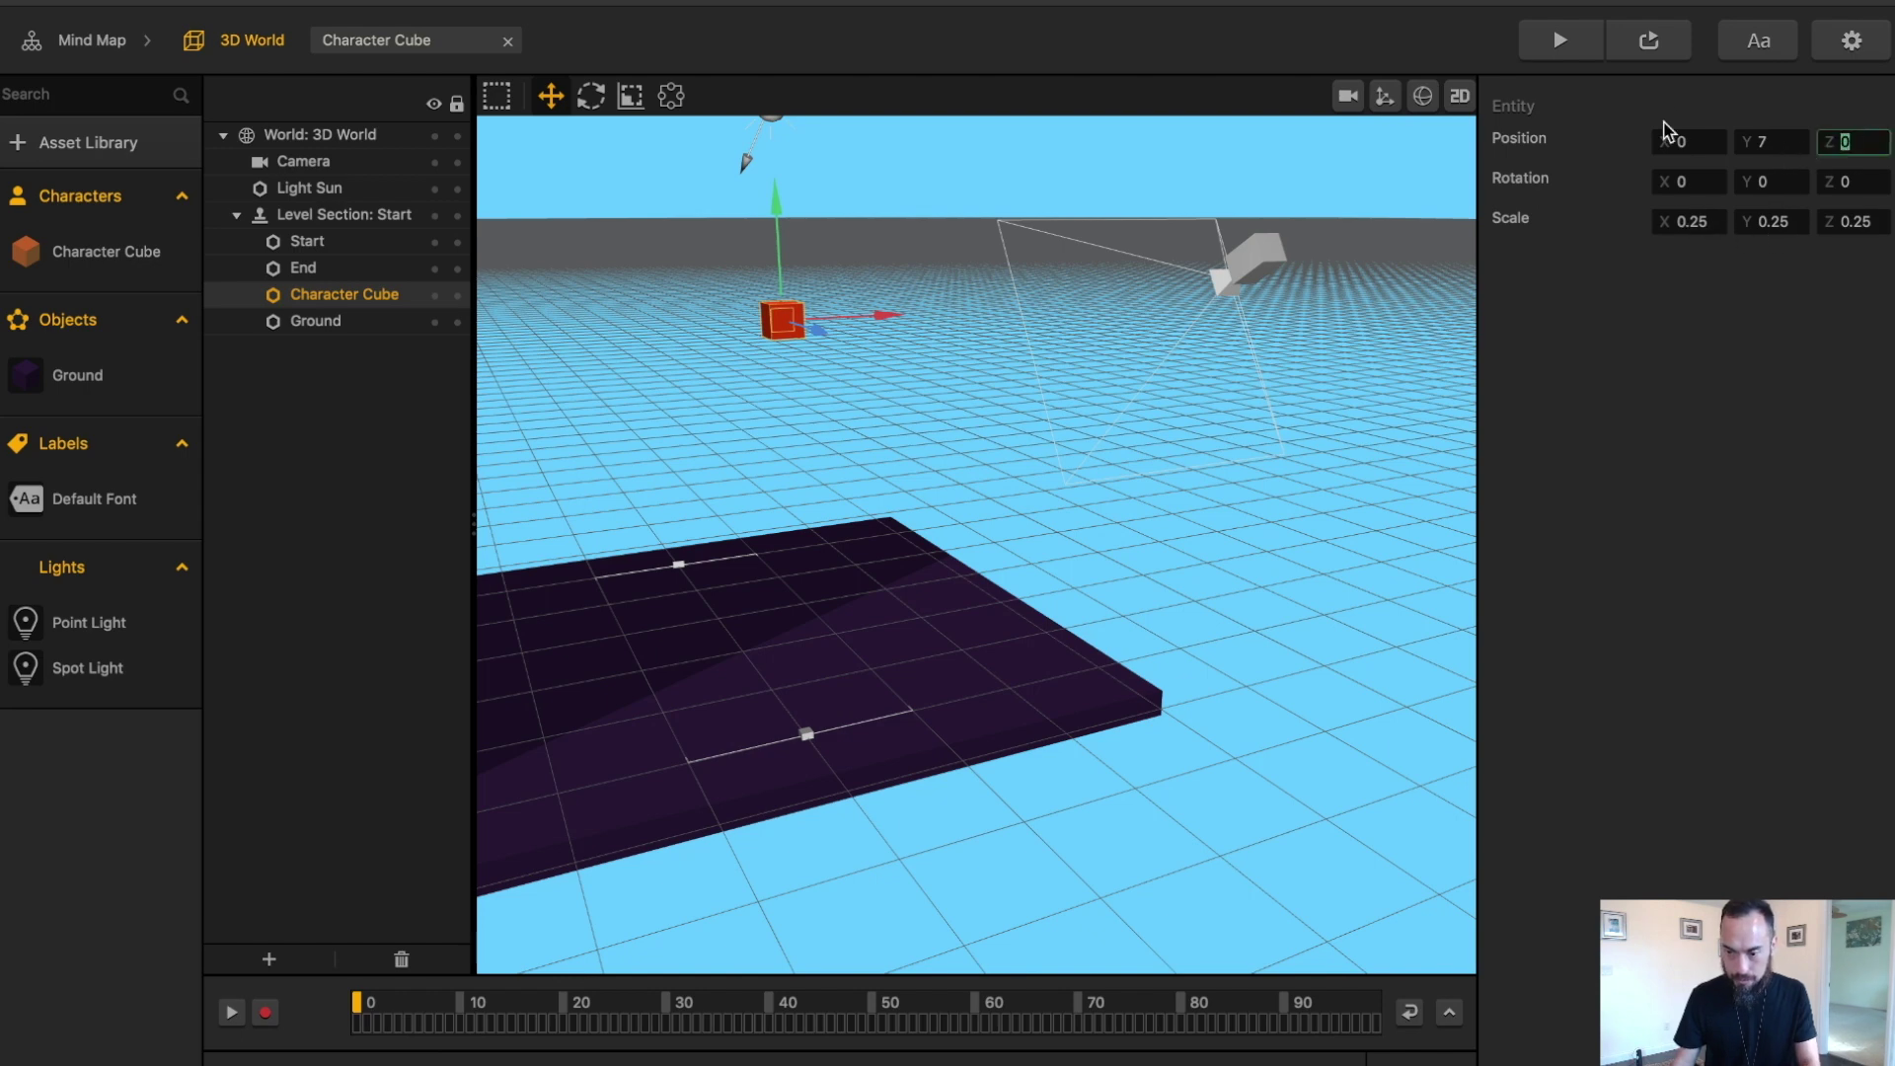
pyautogui.press('Tab')
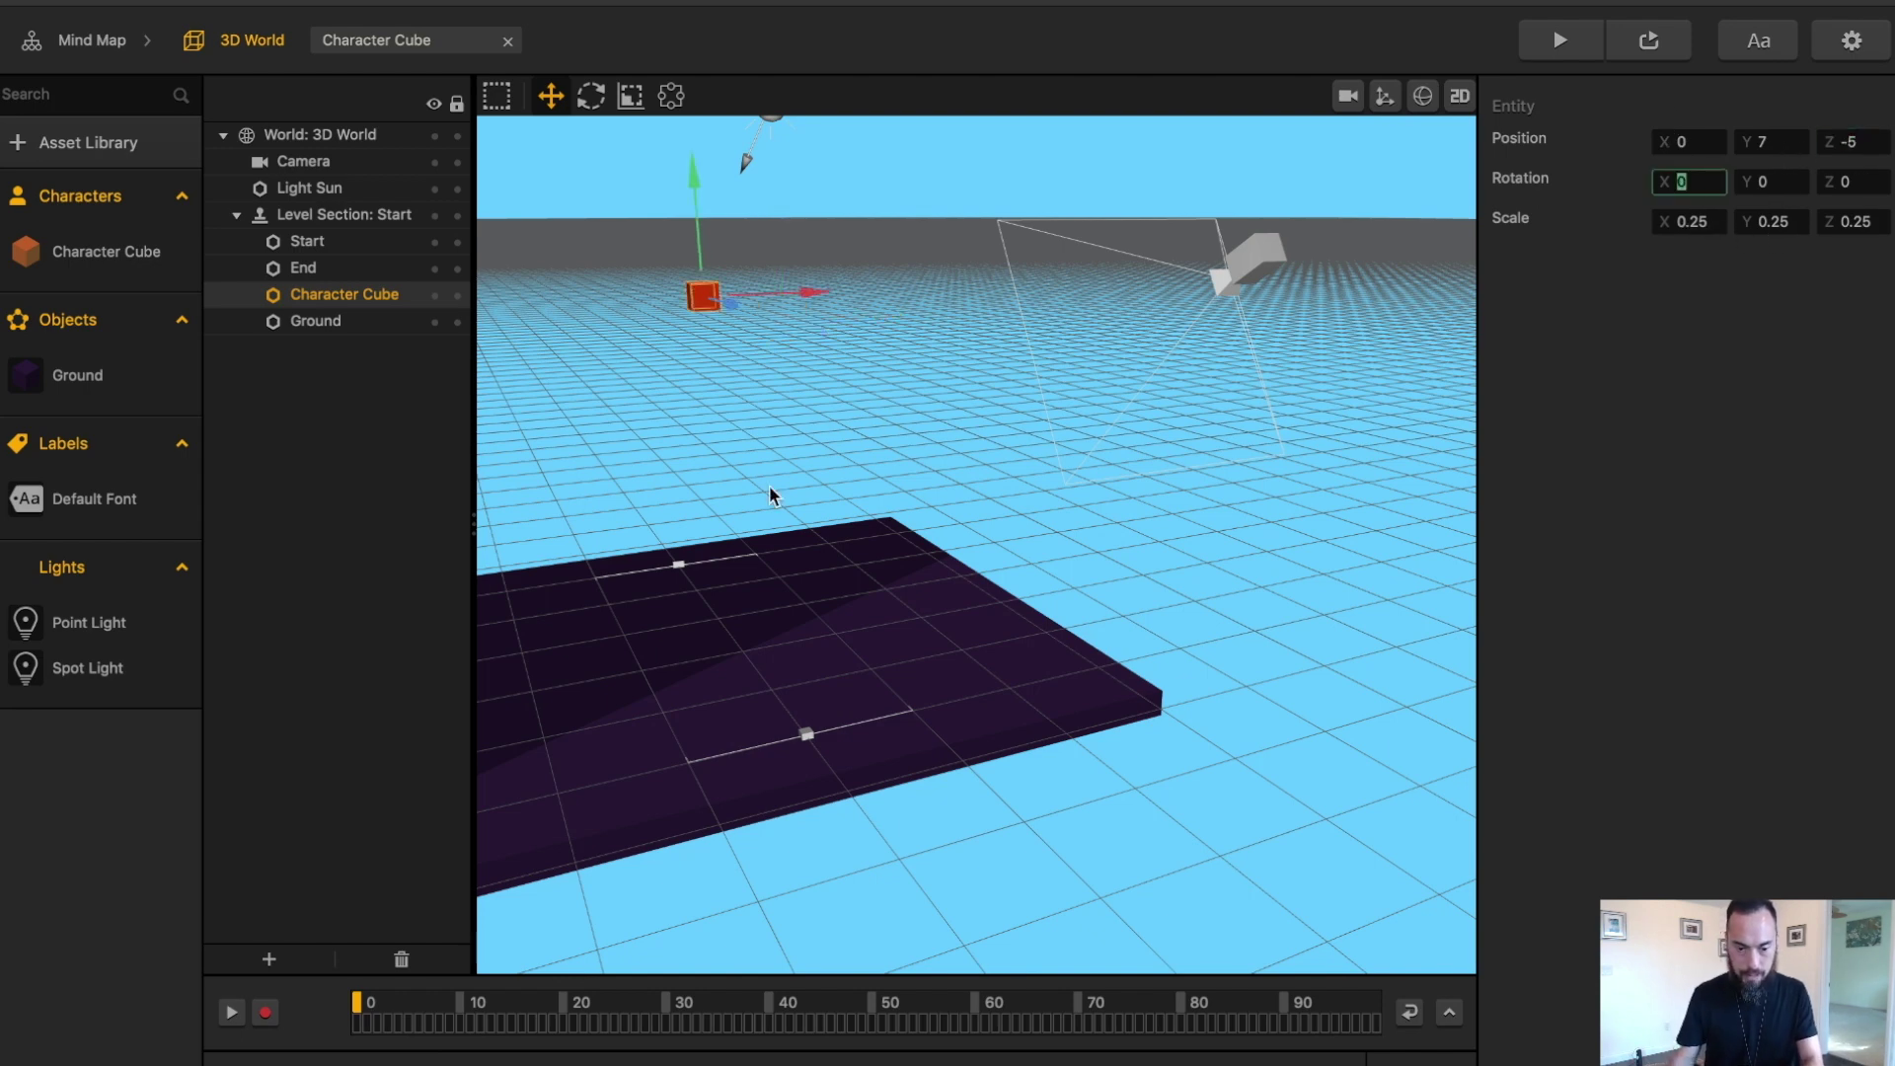
pyautogui.moveTo(689, 176); pyautogui.dragTo(674, 577)
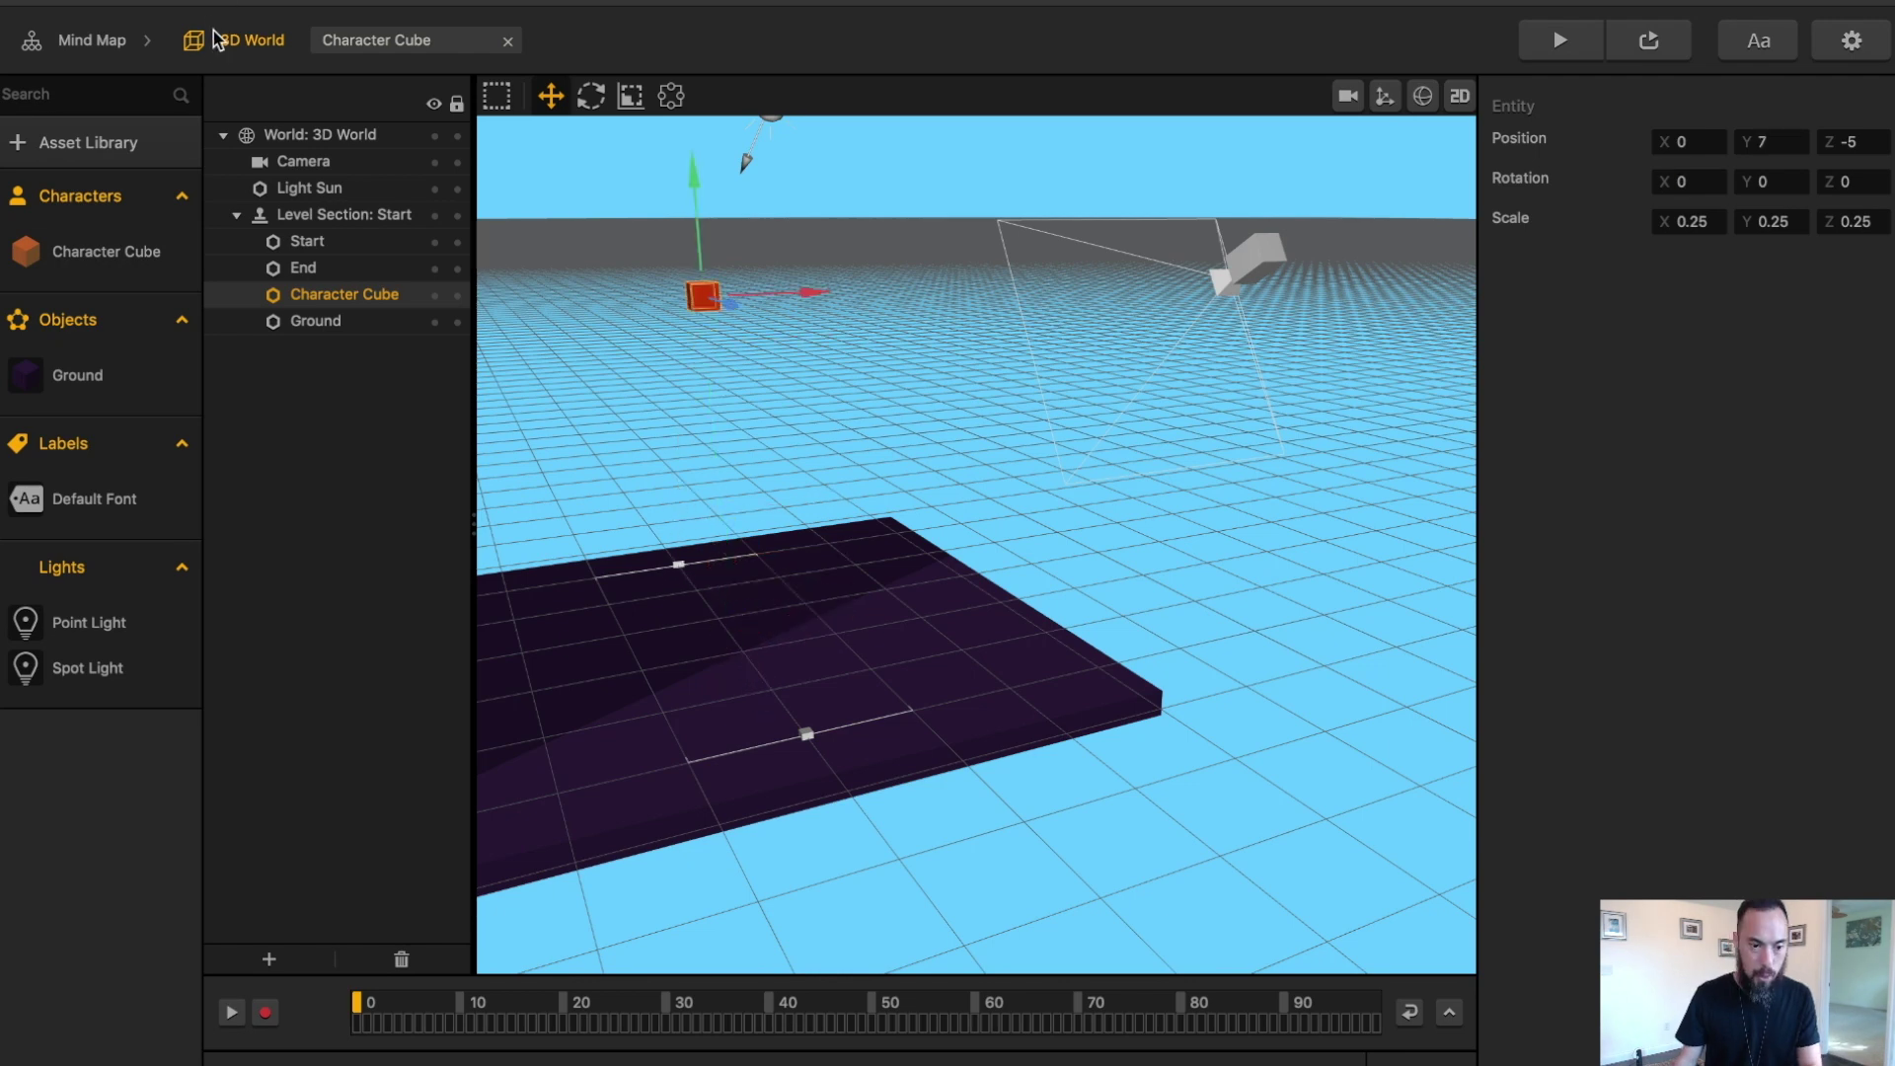
# - Add two Sphere shapes from the Asset Library to the project's objects and open one of them
pyautogui.click(70, 144)
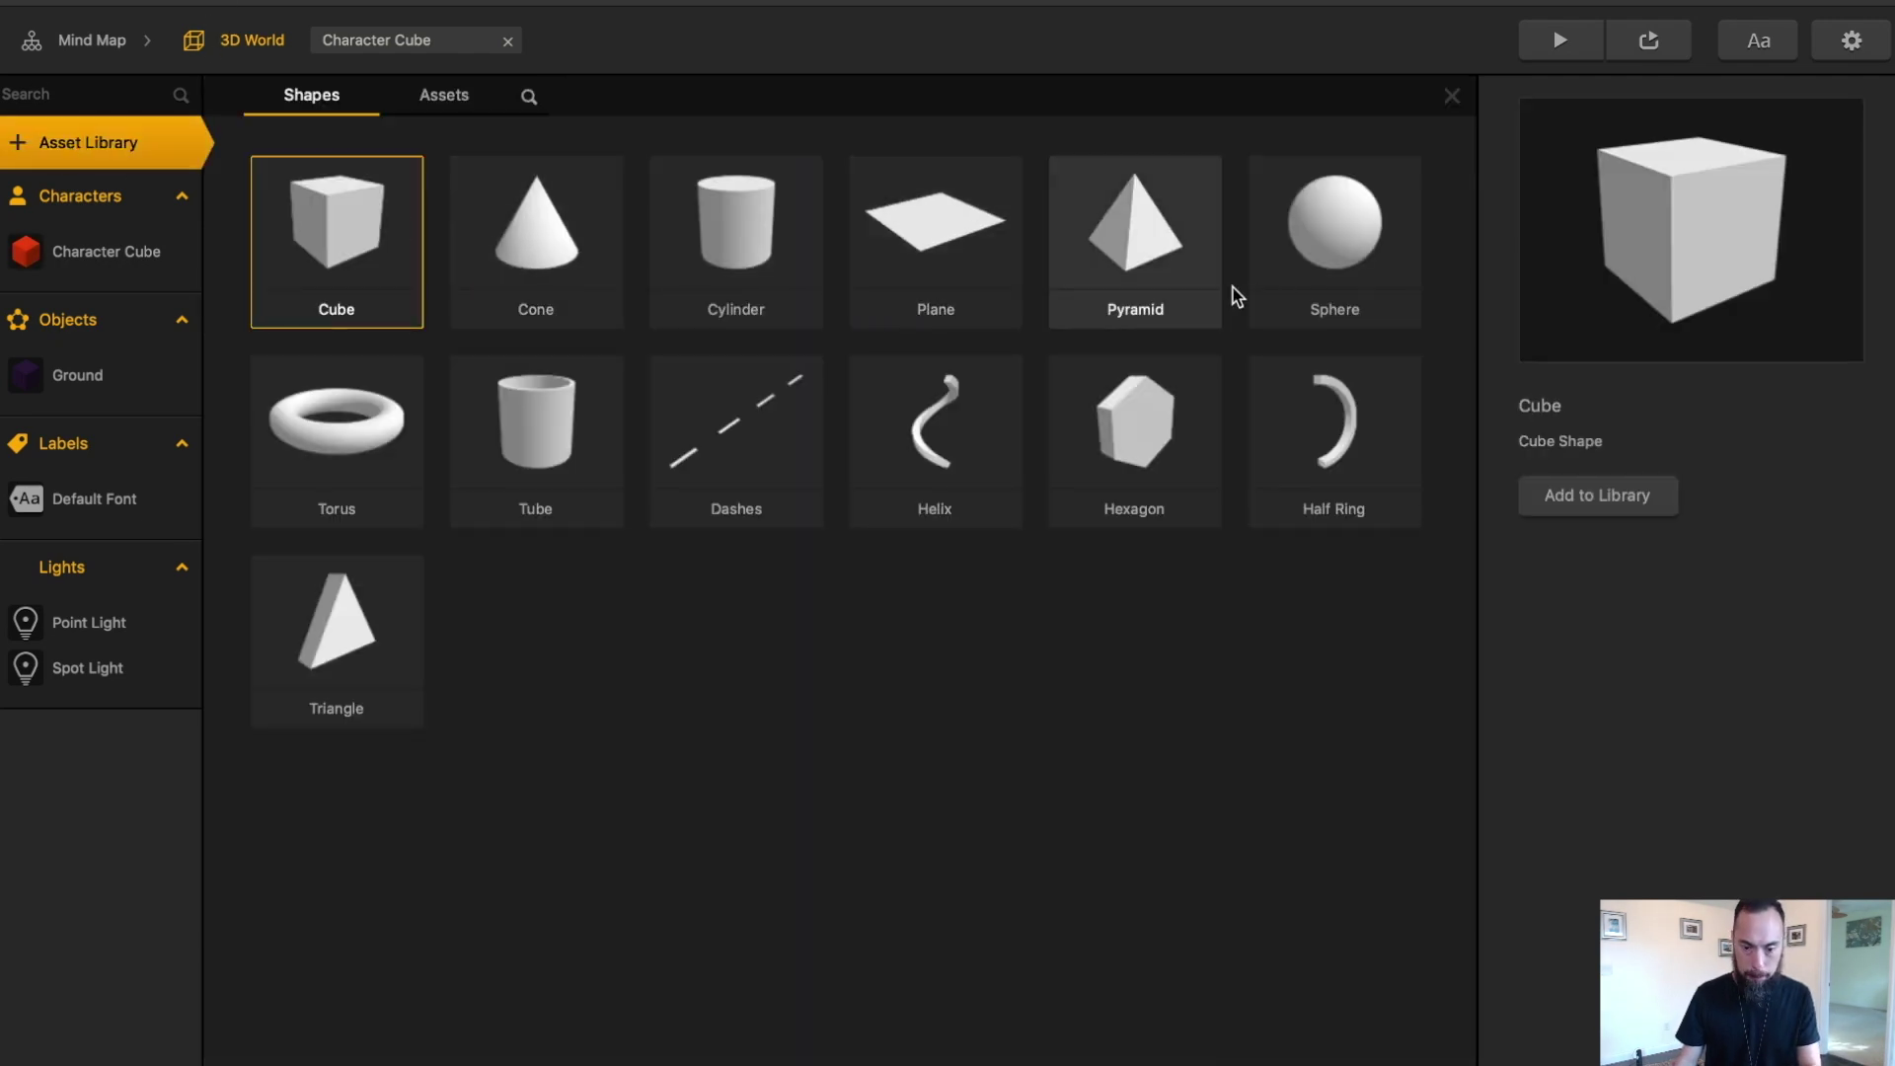
pyautogui.doubleClick(1352, 253)
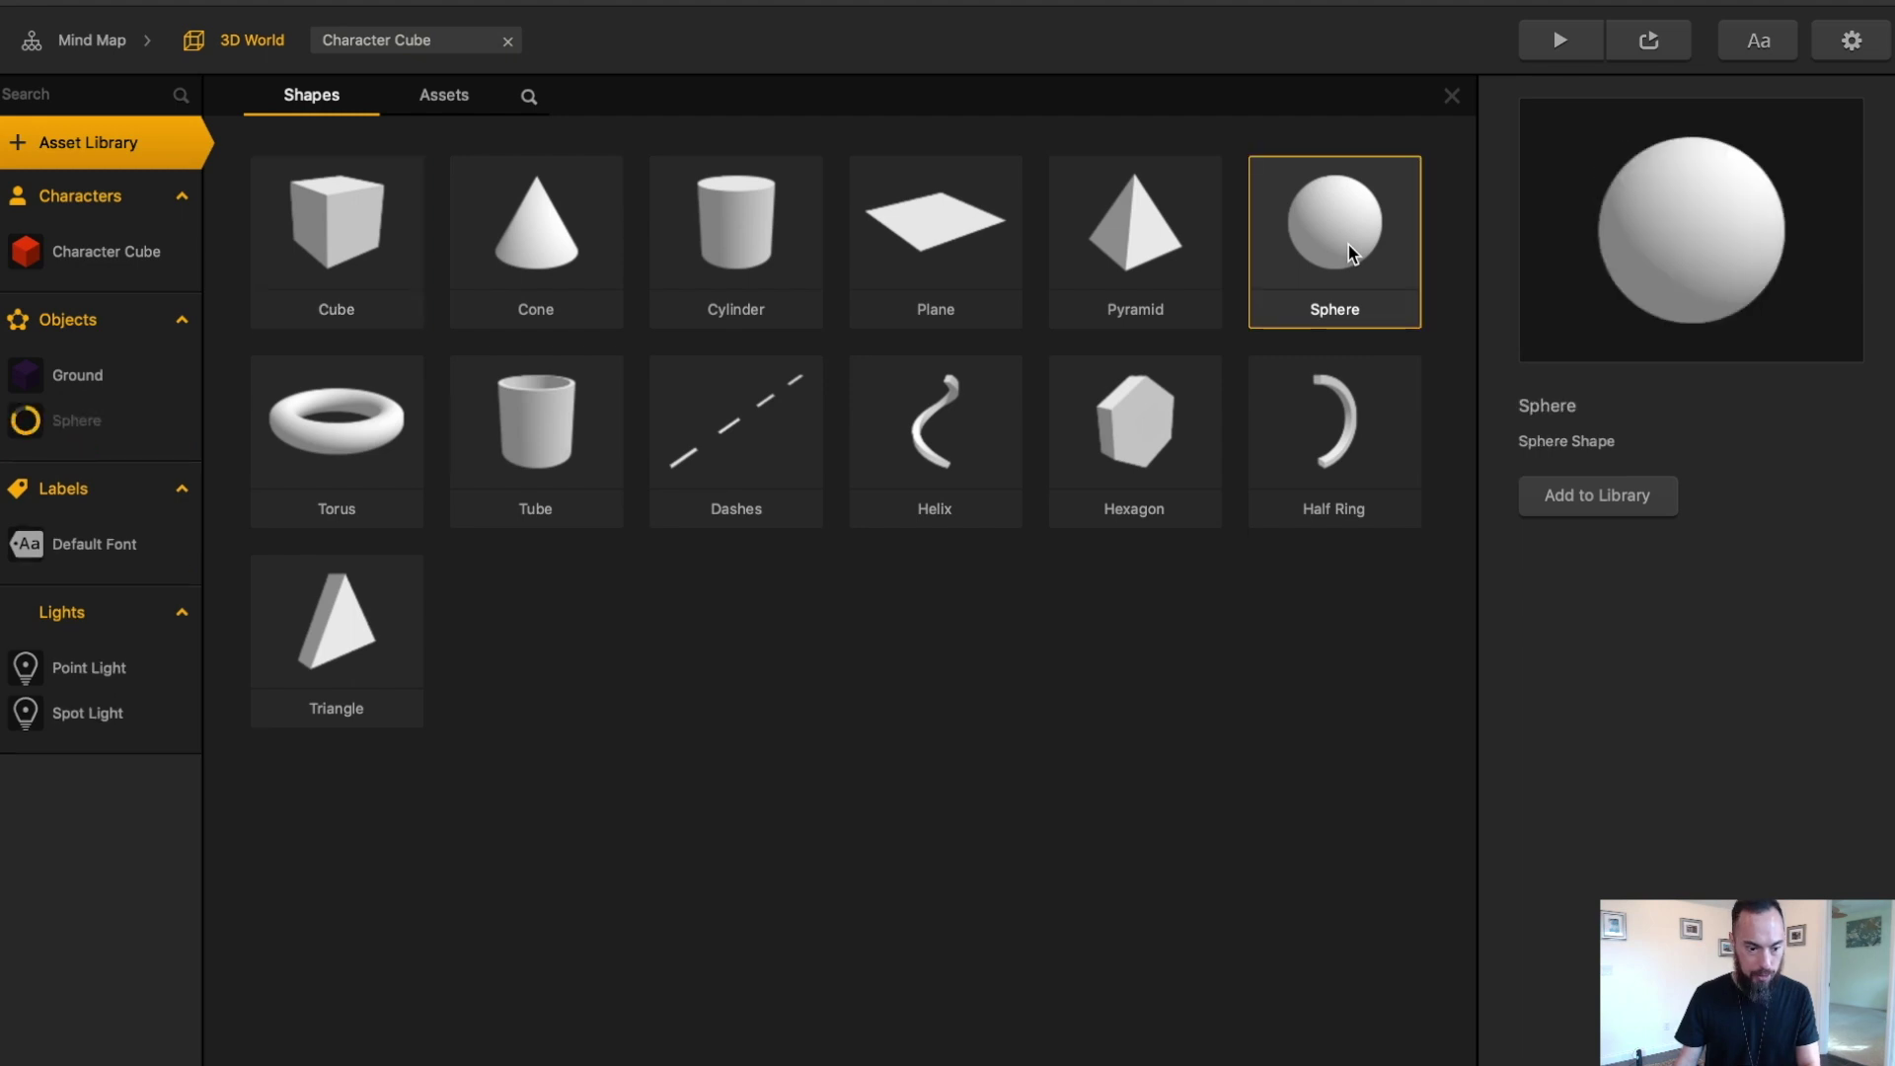
pyautogui.doubleClick(99, 435)
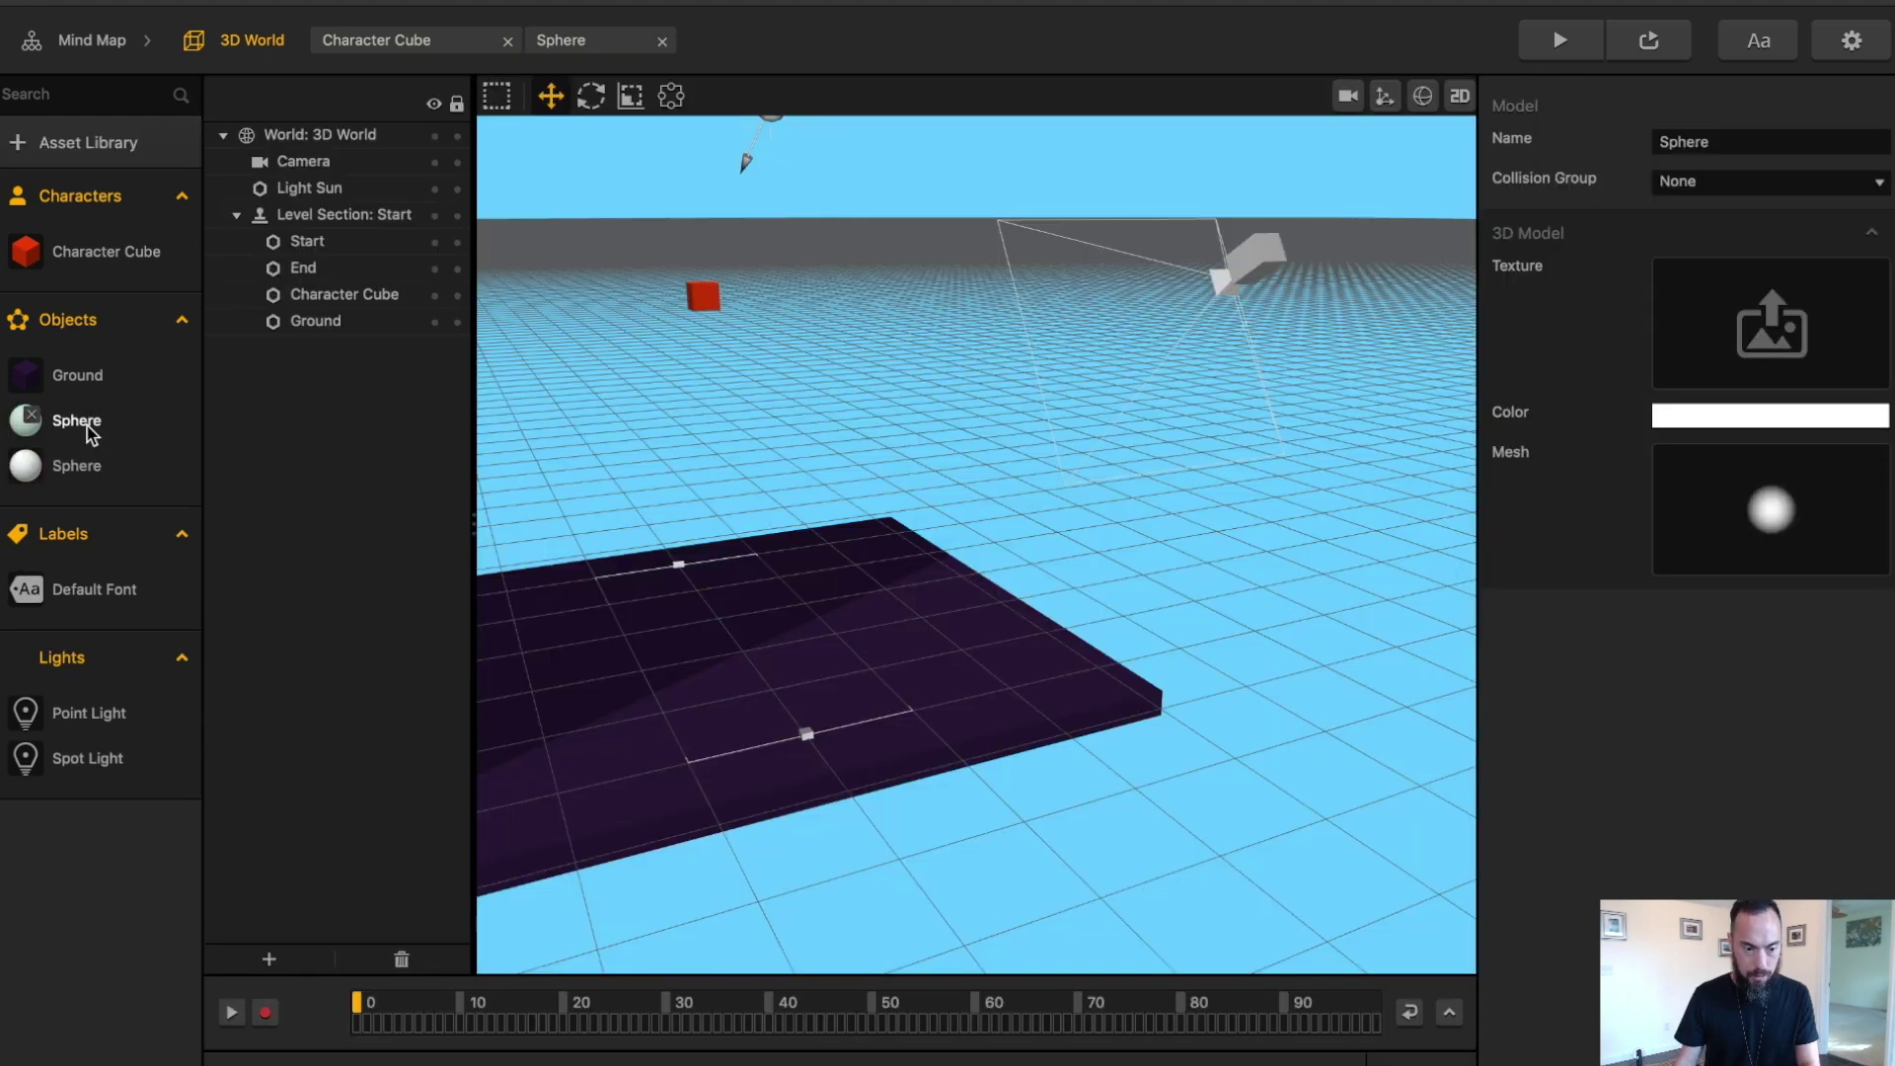
# - Rename the two sphere assets LinkBall and WreckBall
pyautogui.click(1785, 141)
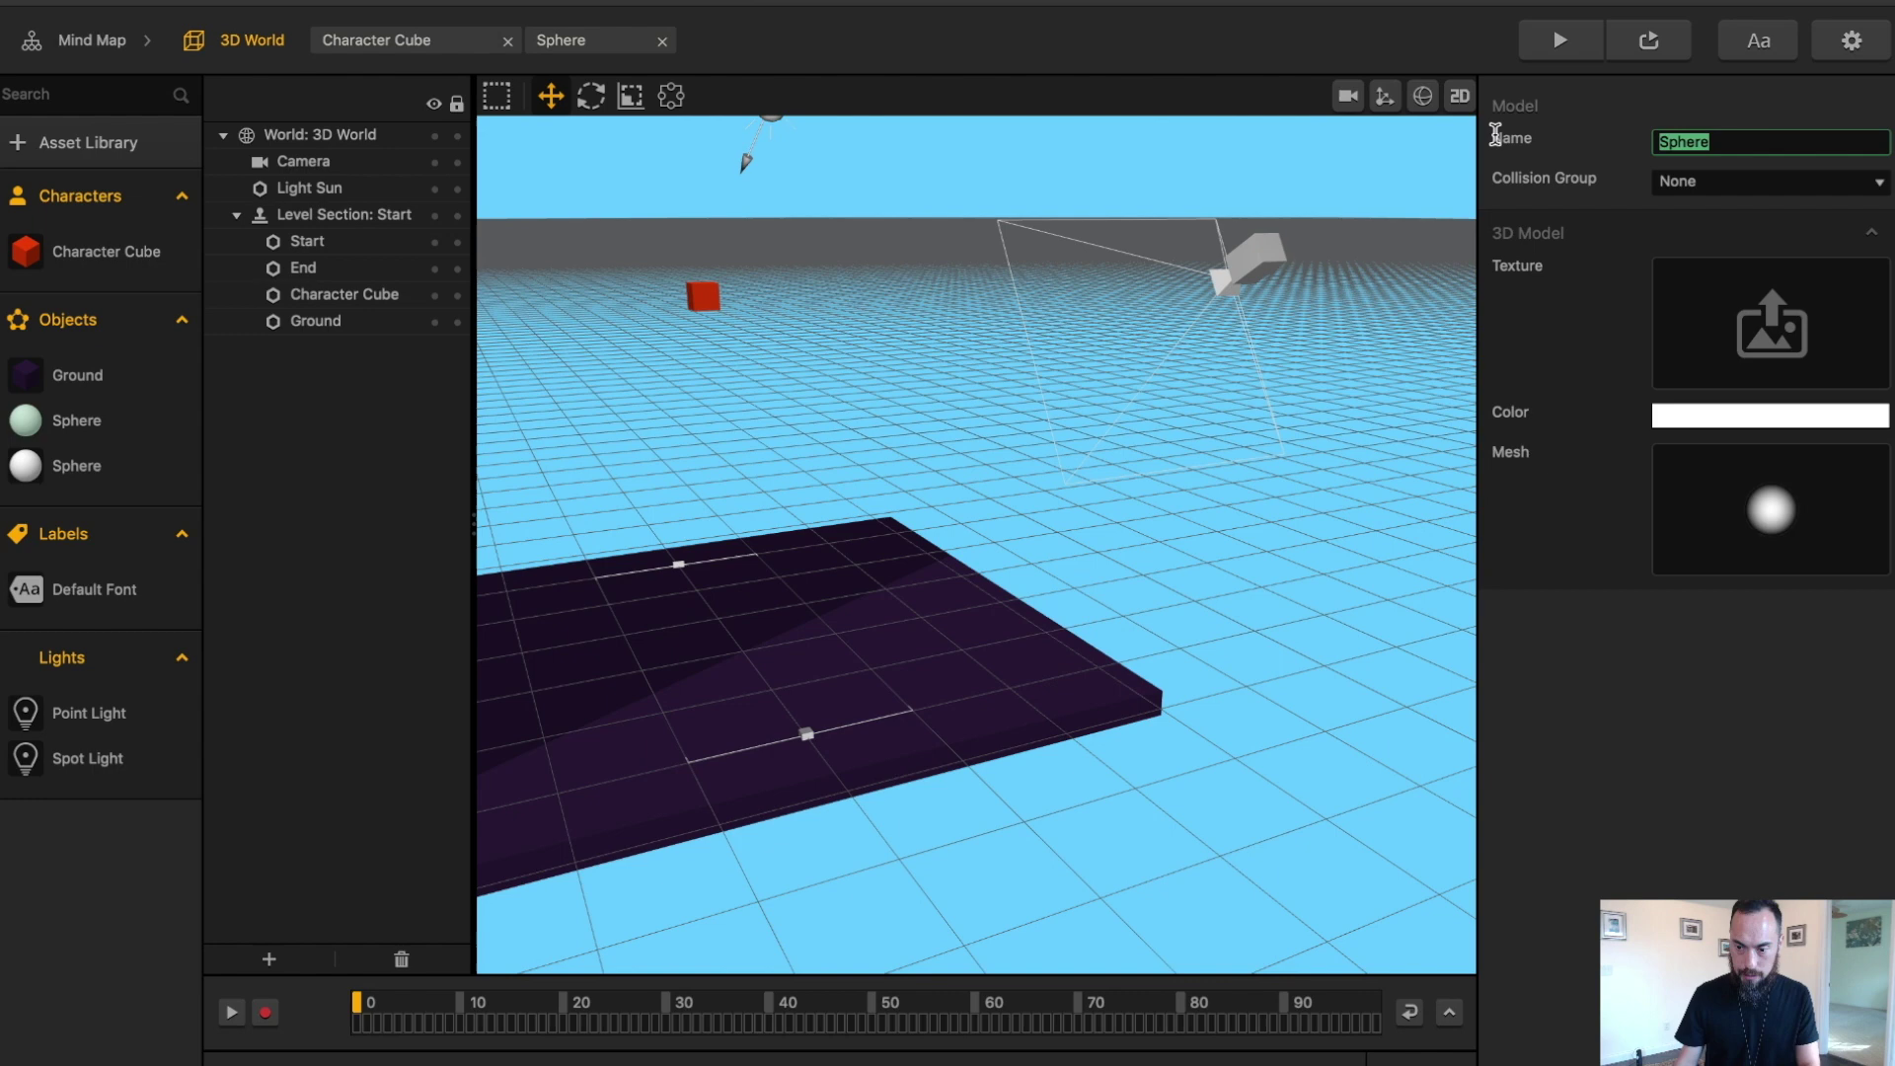
pyautogui.write('LinkBall')
pyautogui.scroll(1, 987, 256)
pyautogui.click(83, 468)
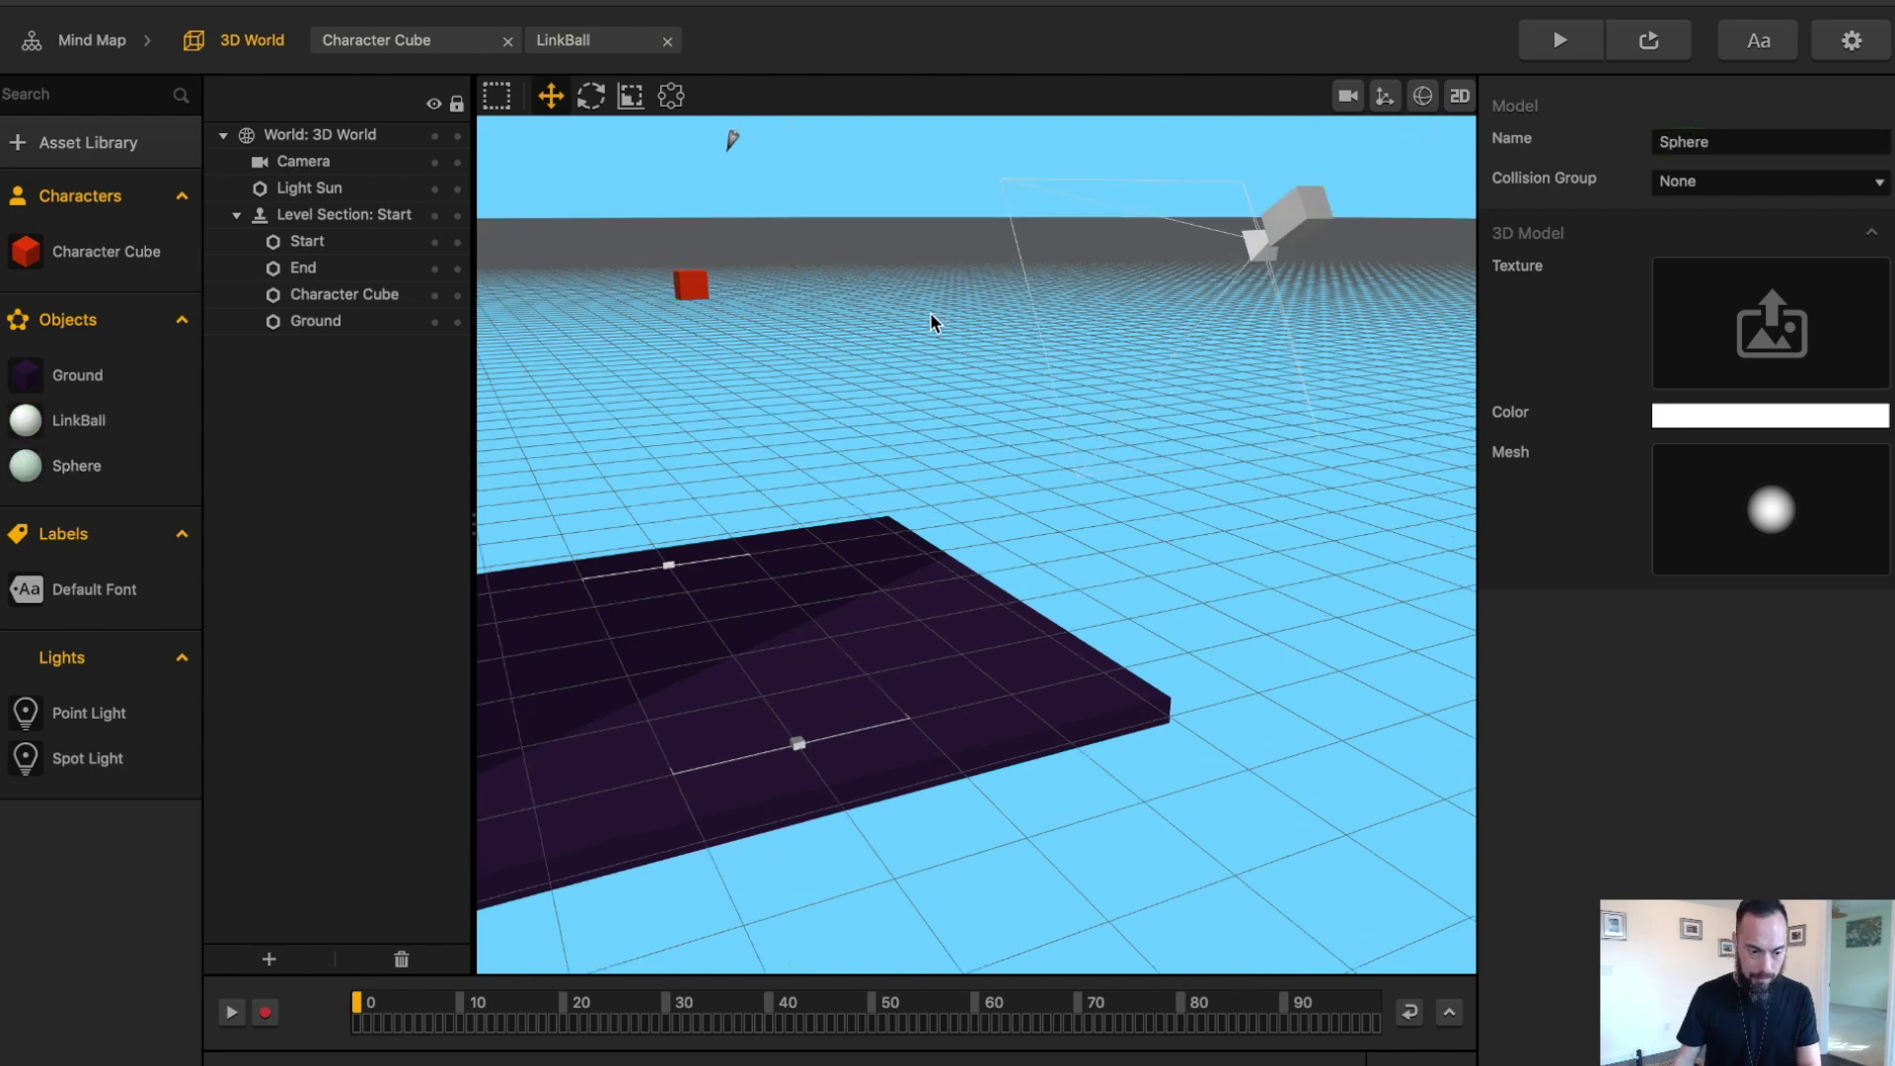
pyautogui.click(1710, 146)
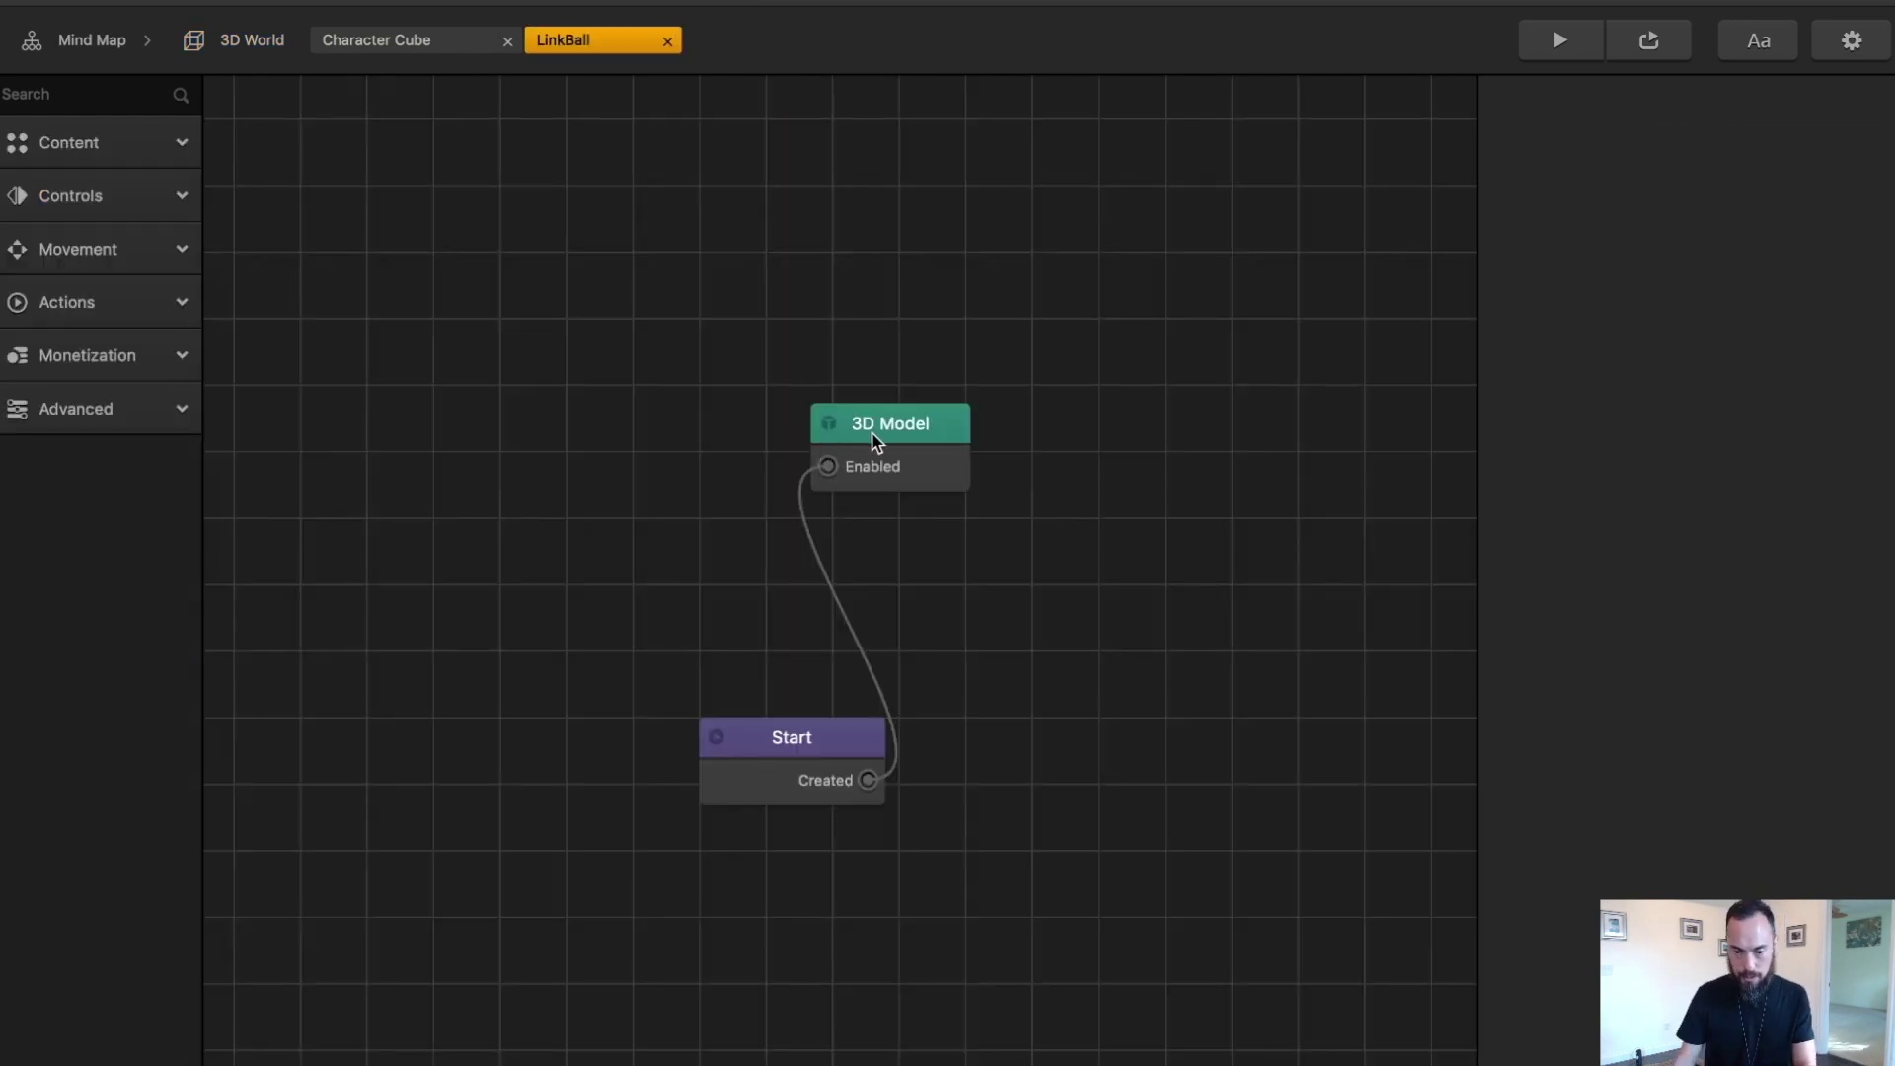
# - In LinkBall's node map, place the 3D Model node beside Start and enable Physics on the Start node
pyautogui.moveTo(879, 435); pyautogui.dragTo(991, 744)
pyautogui.click(793, 736)
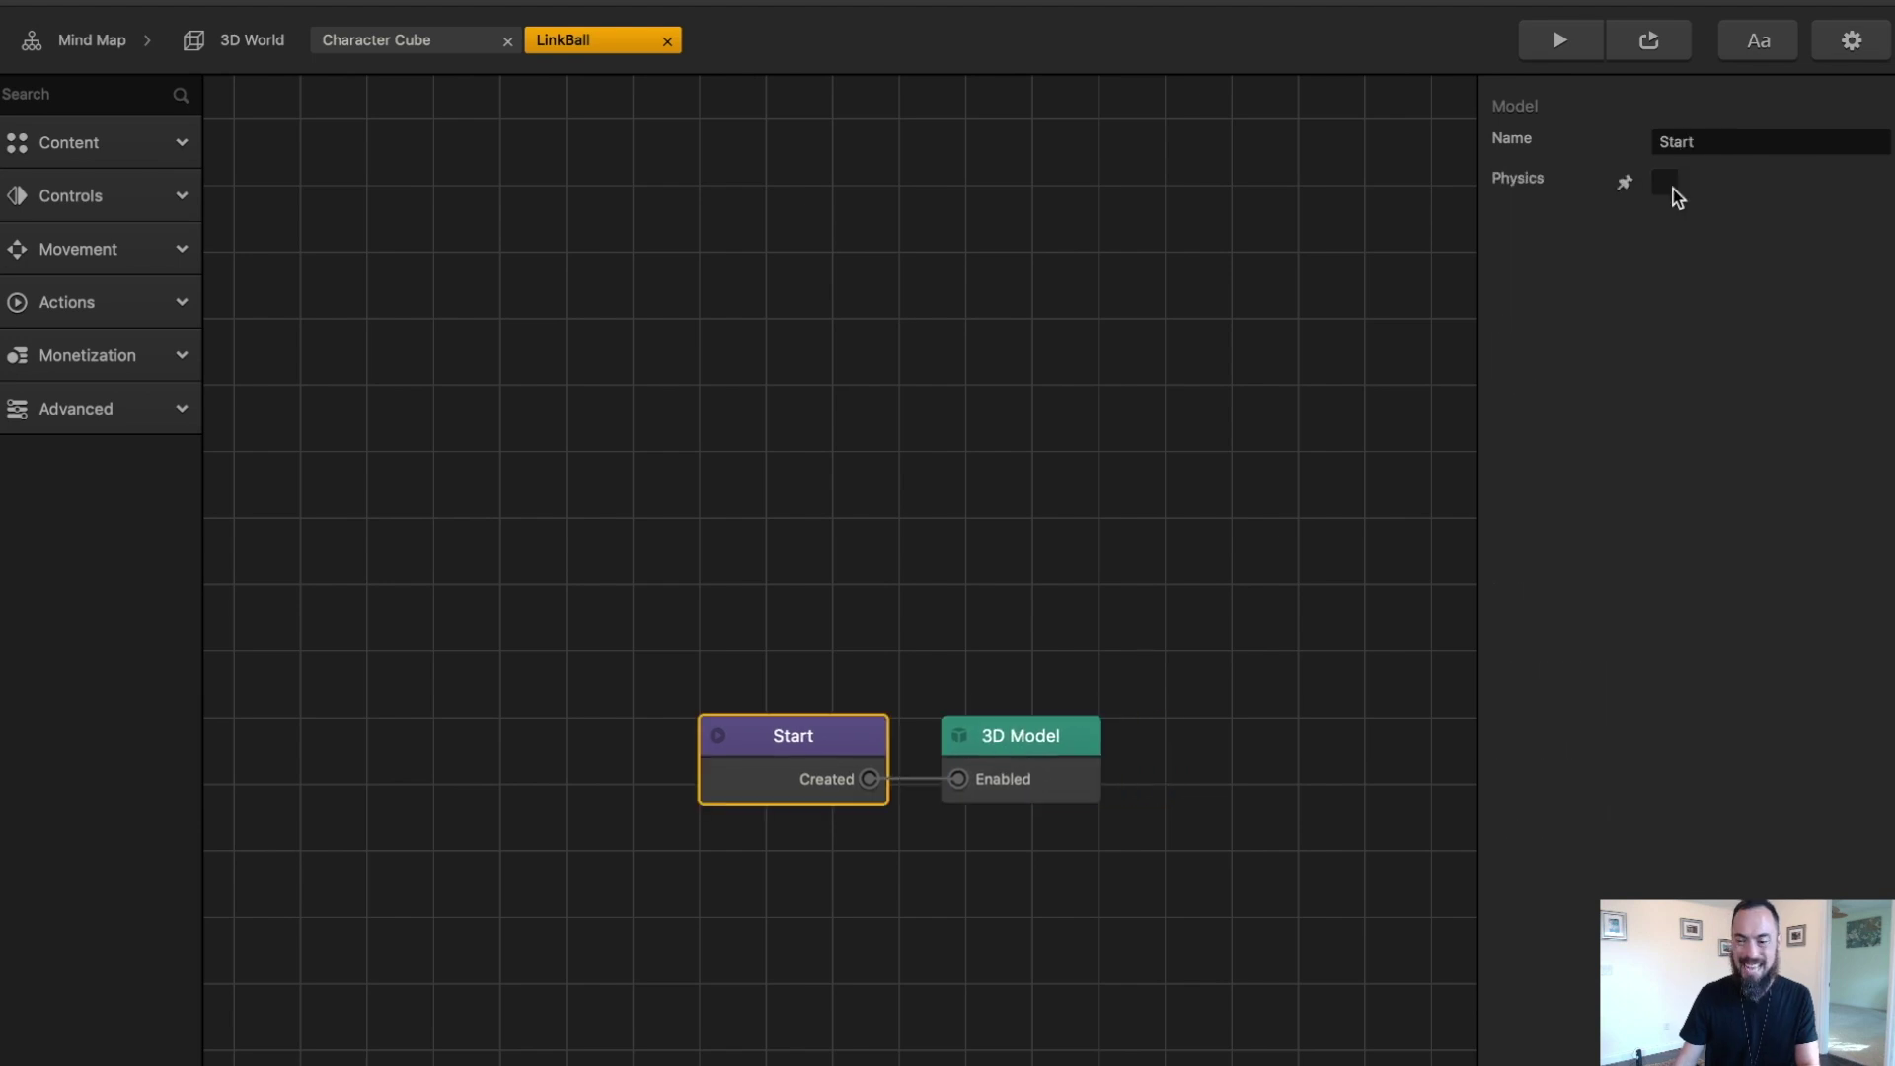
pyautogui.click(1667, 183)
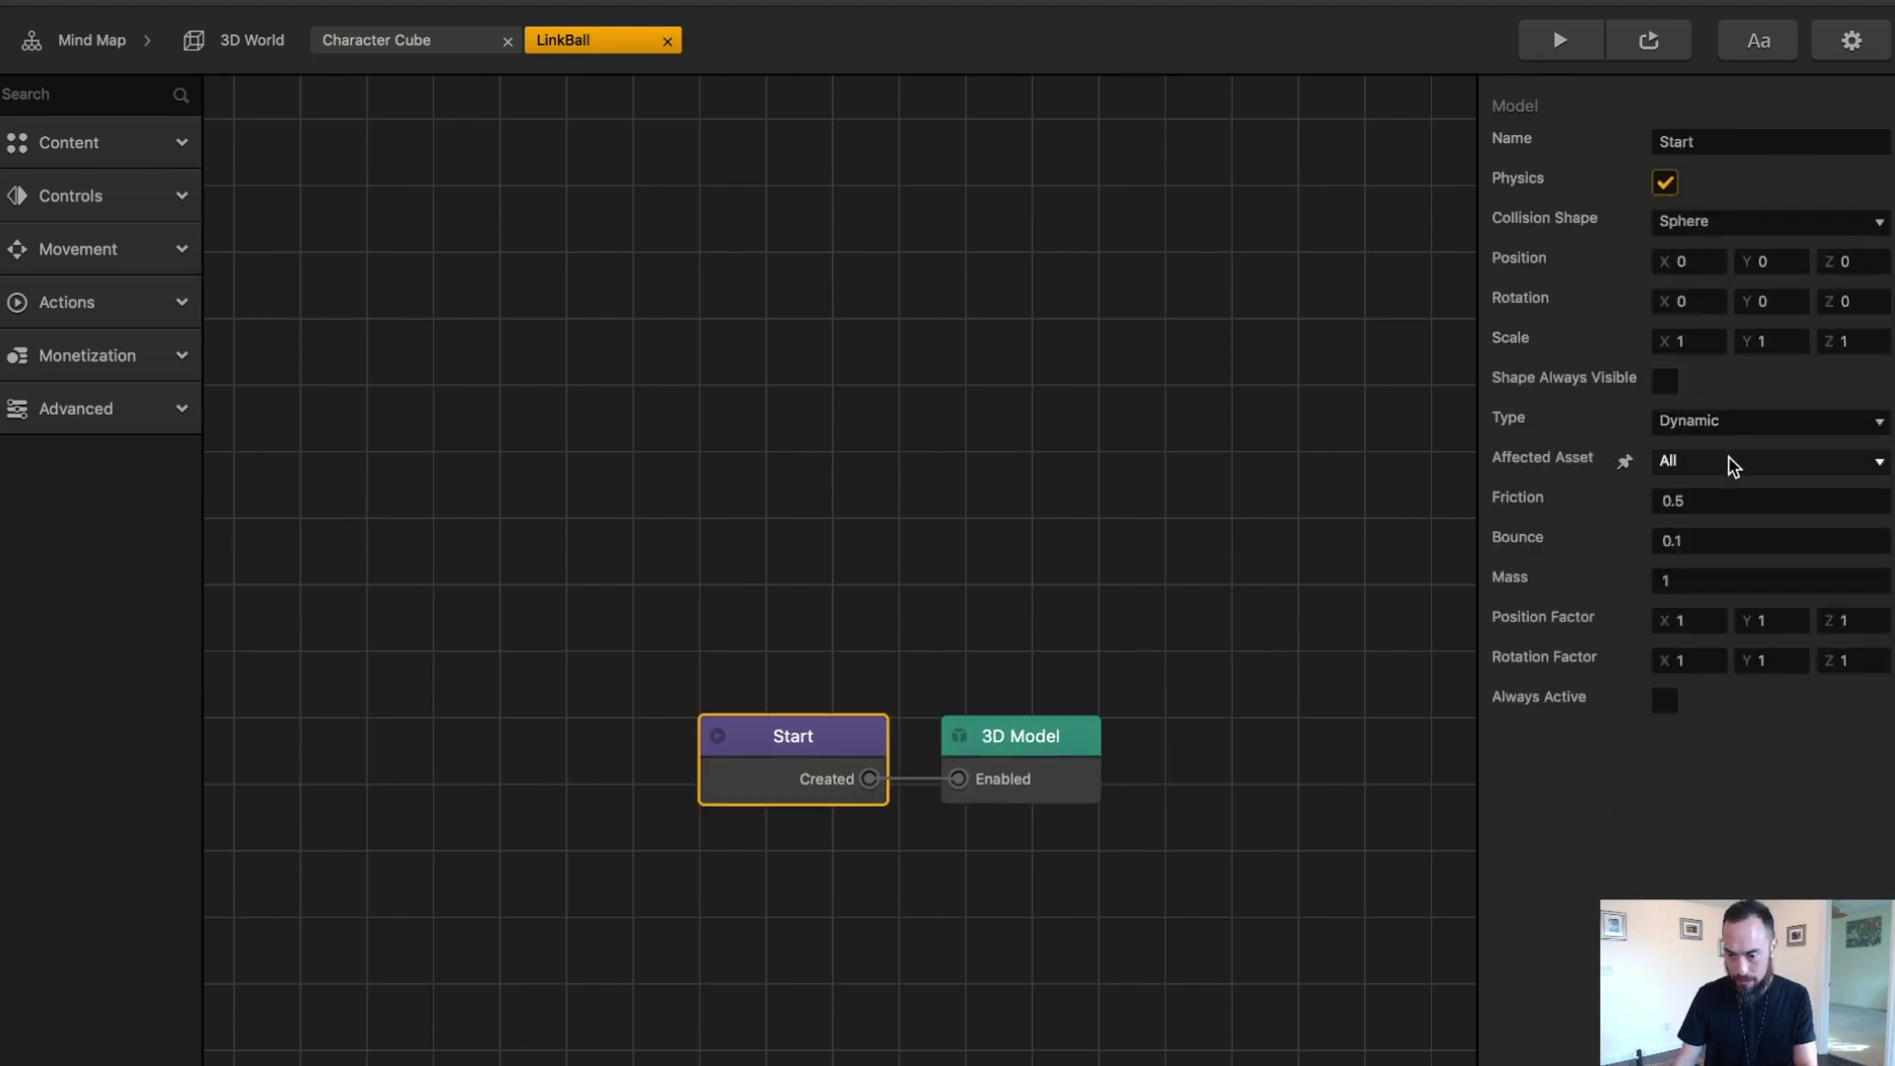
# - Check the text notes and set the Mass of LinkBall's Start node to 5
pyautogui.press('super+Tab')
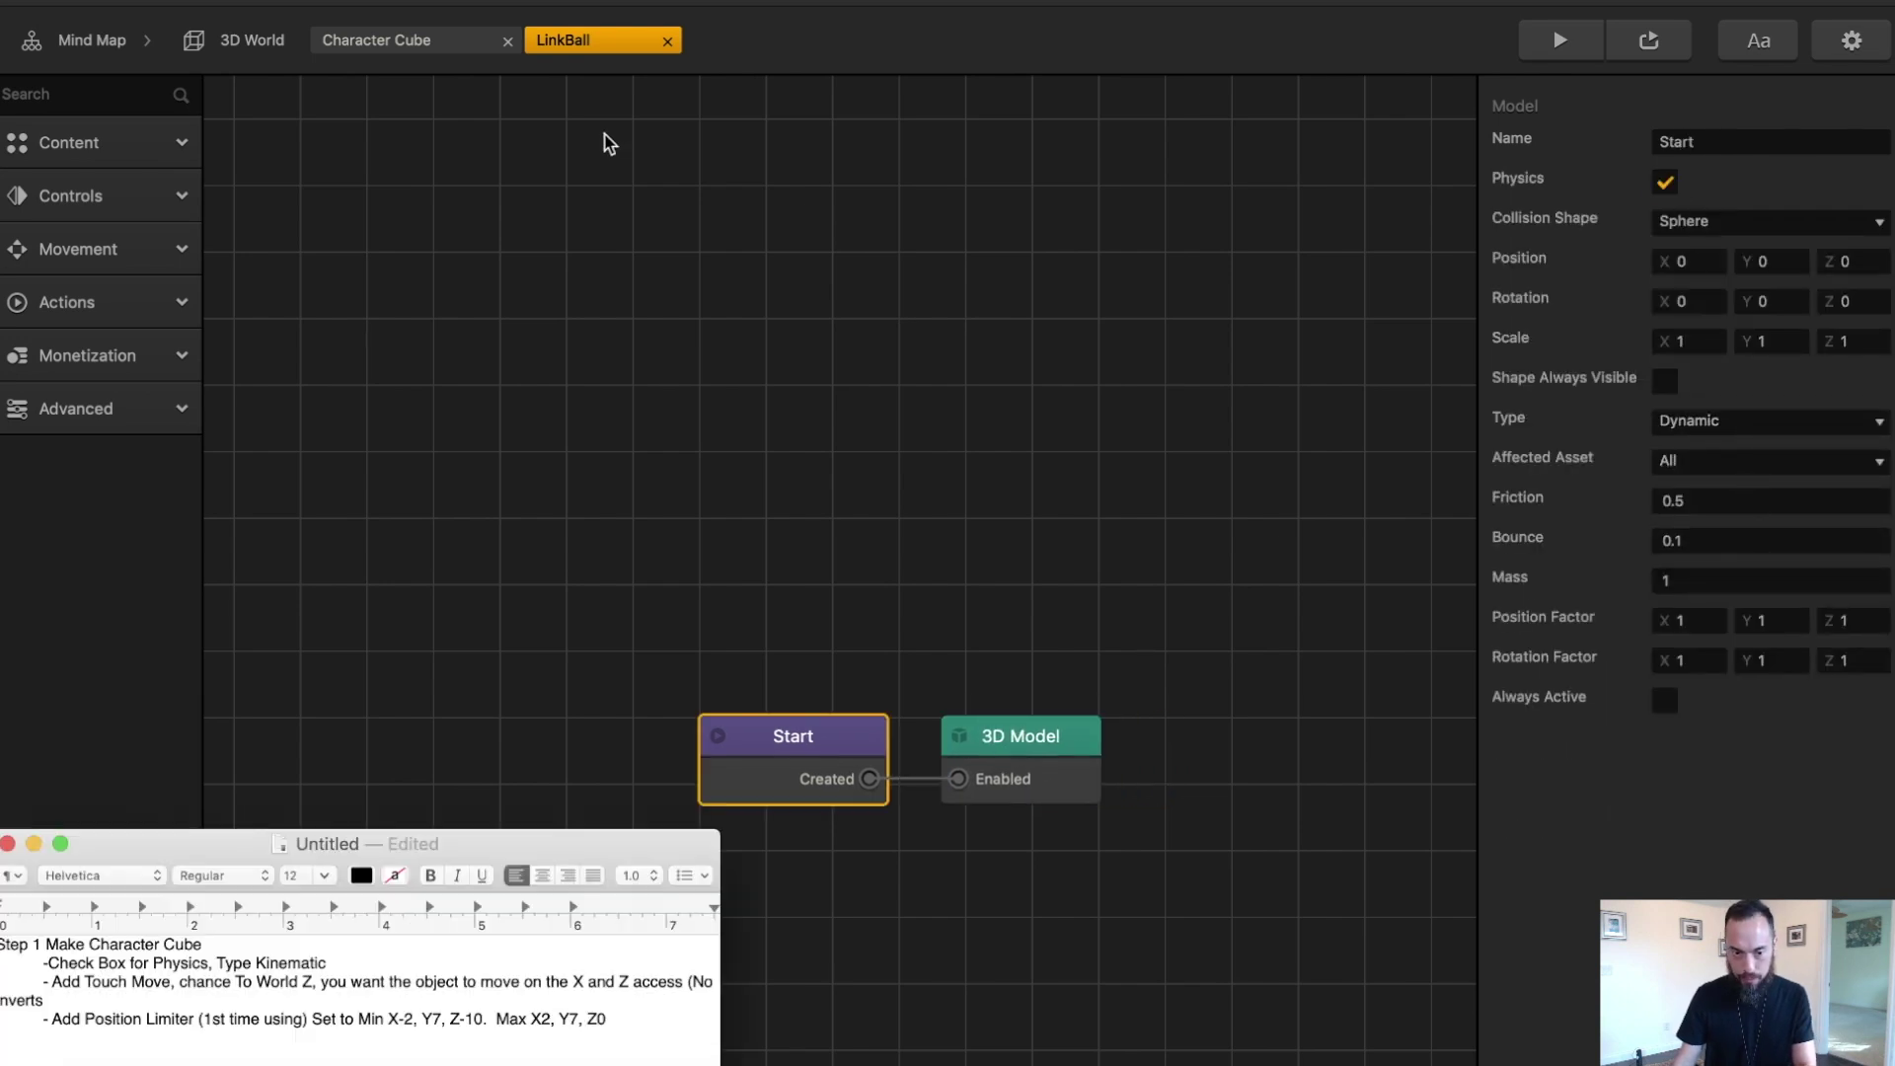
pyautogui.click(1713, 582)
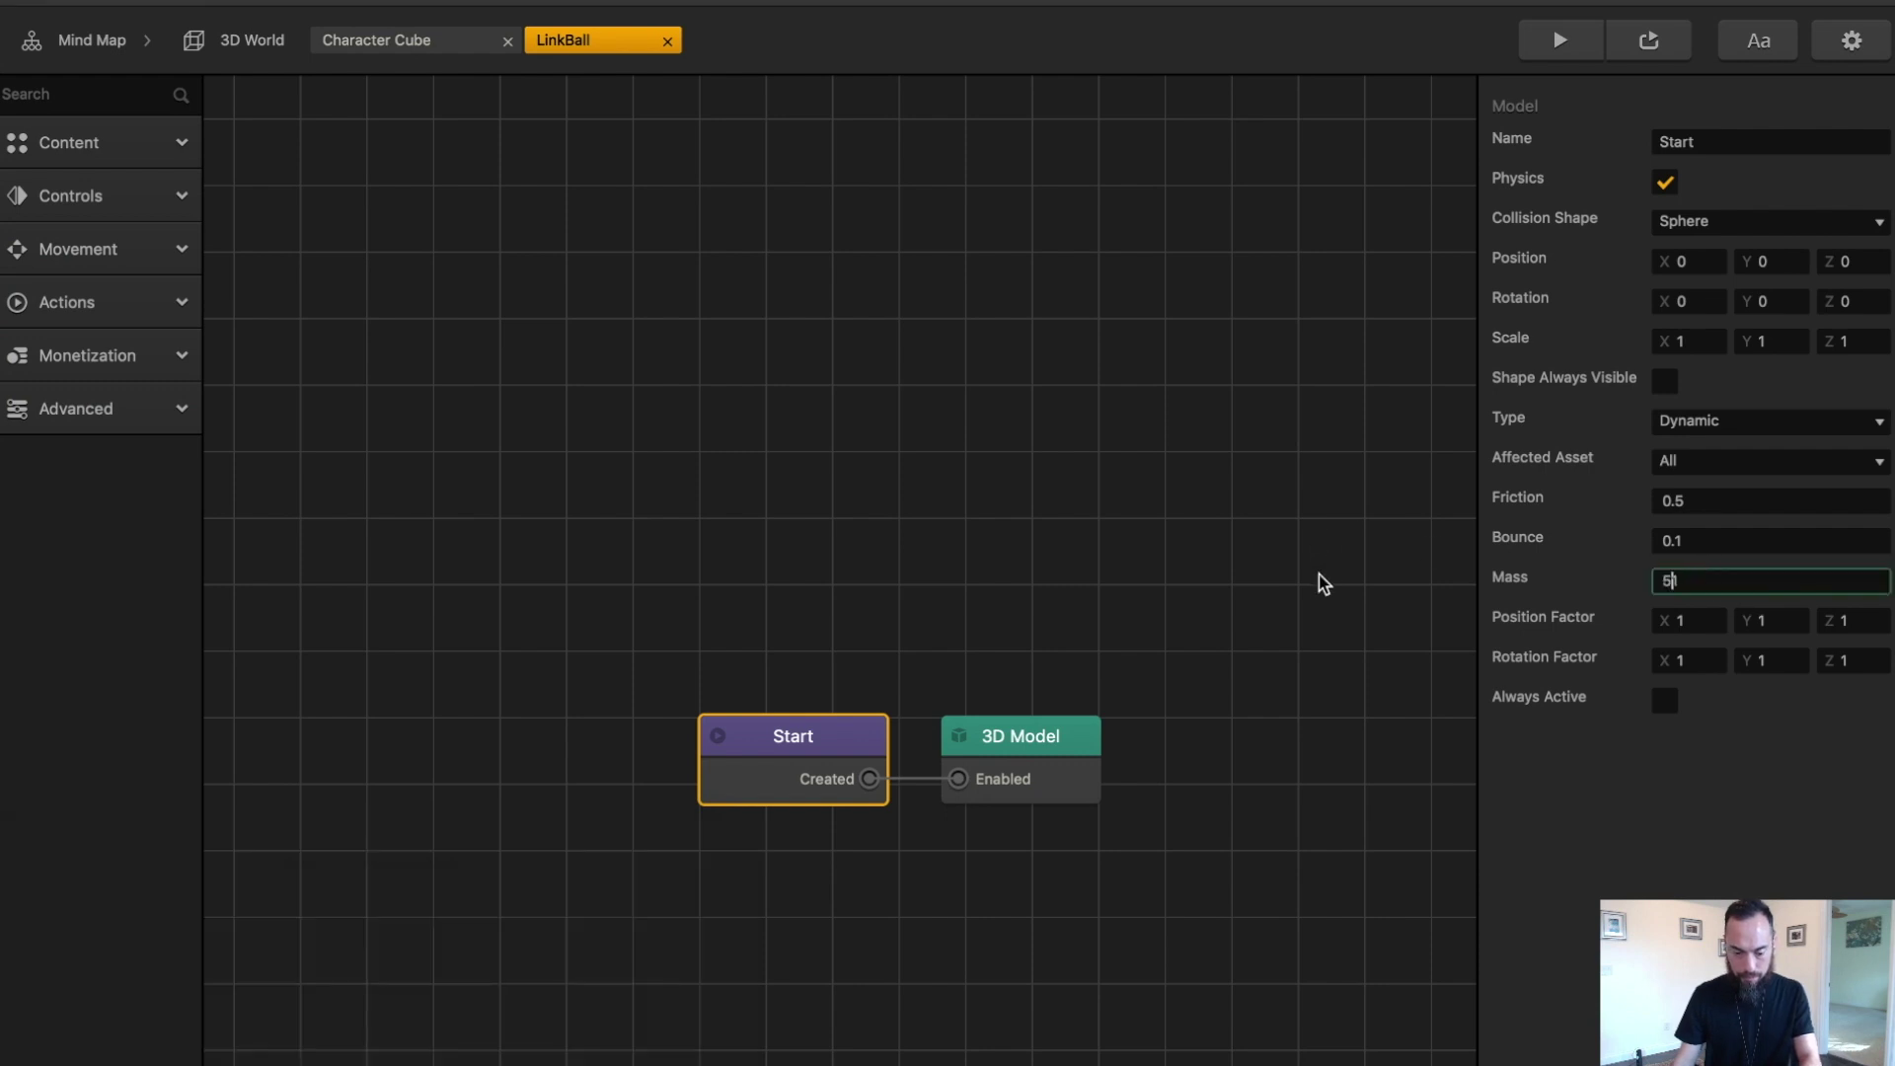
pyautogui.press('Tab')
pyautogui.hotkey('shift', 'Tab')
pyautogui.press('Tab')
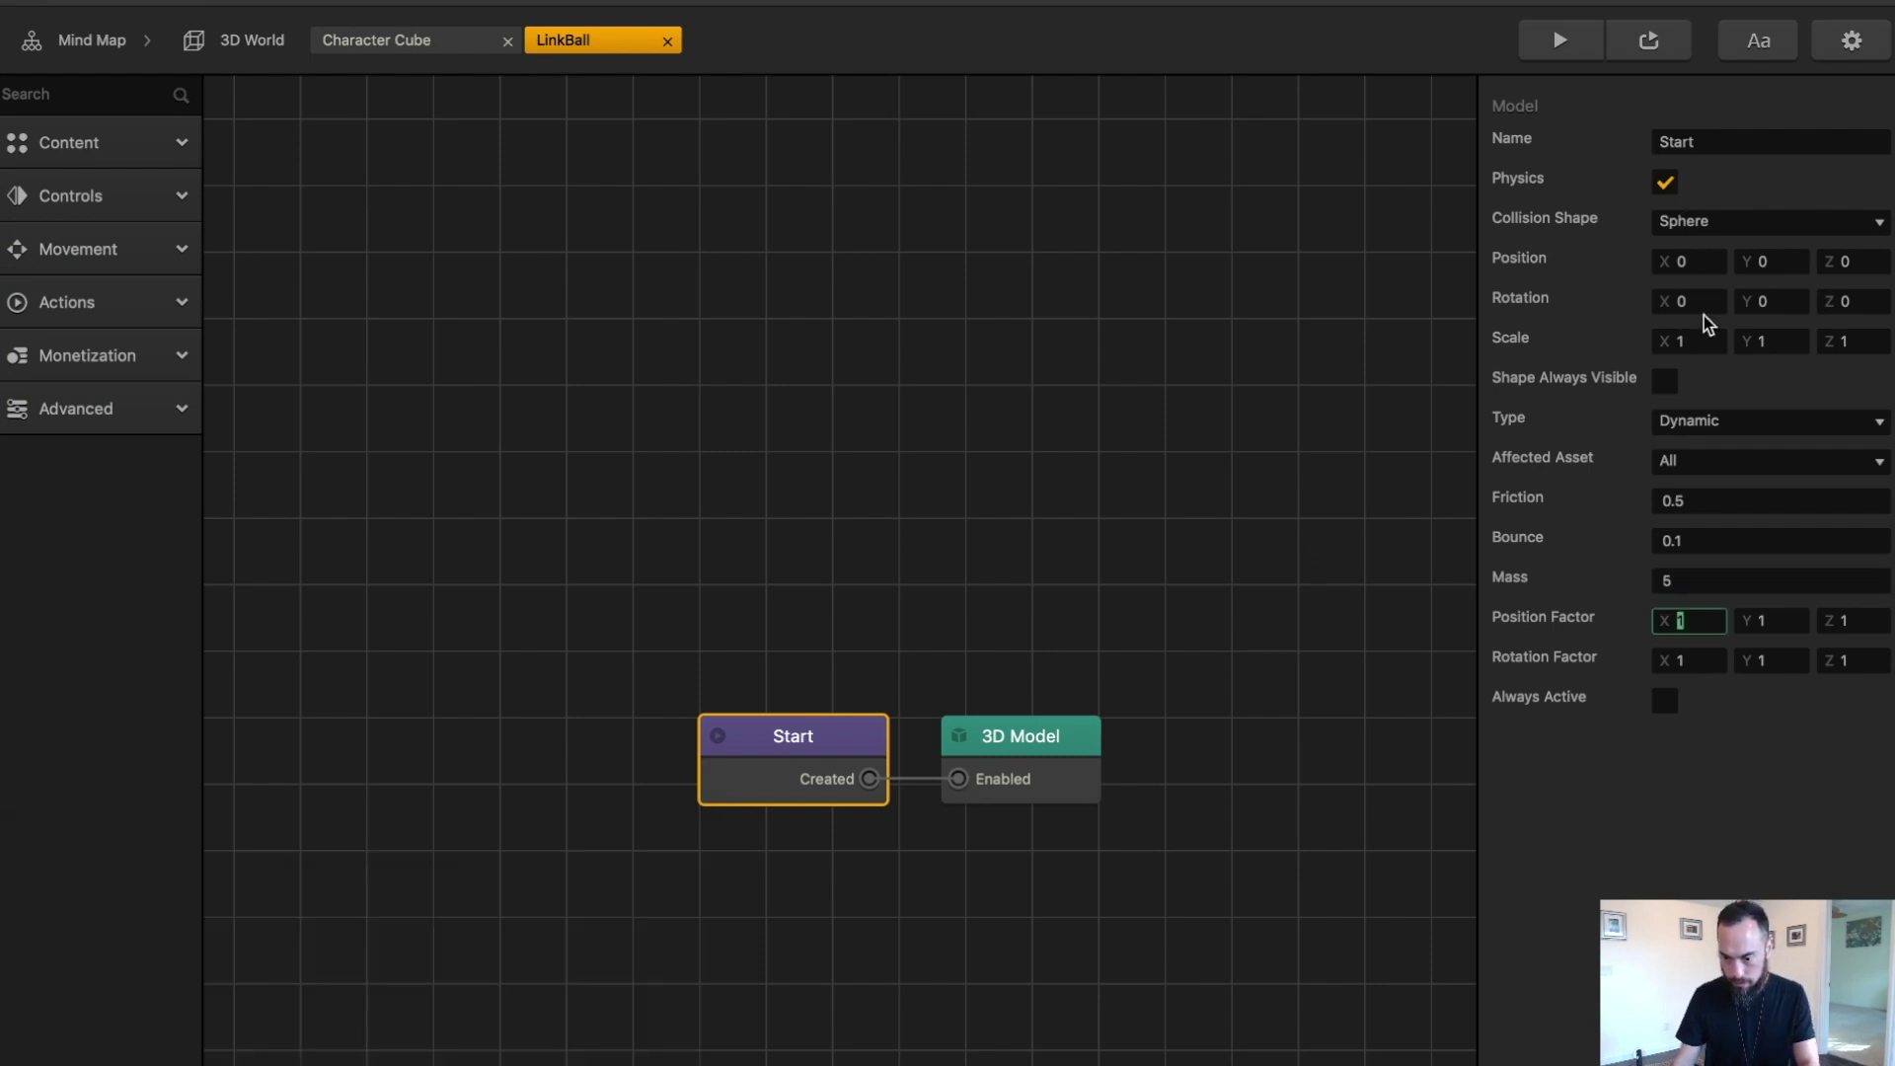
# - Return to the 3D World, open WreckBall's node map, and enable Physics on its Start node
pyautogui.click(281, 47)
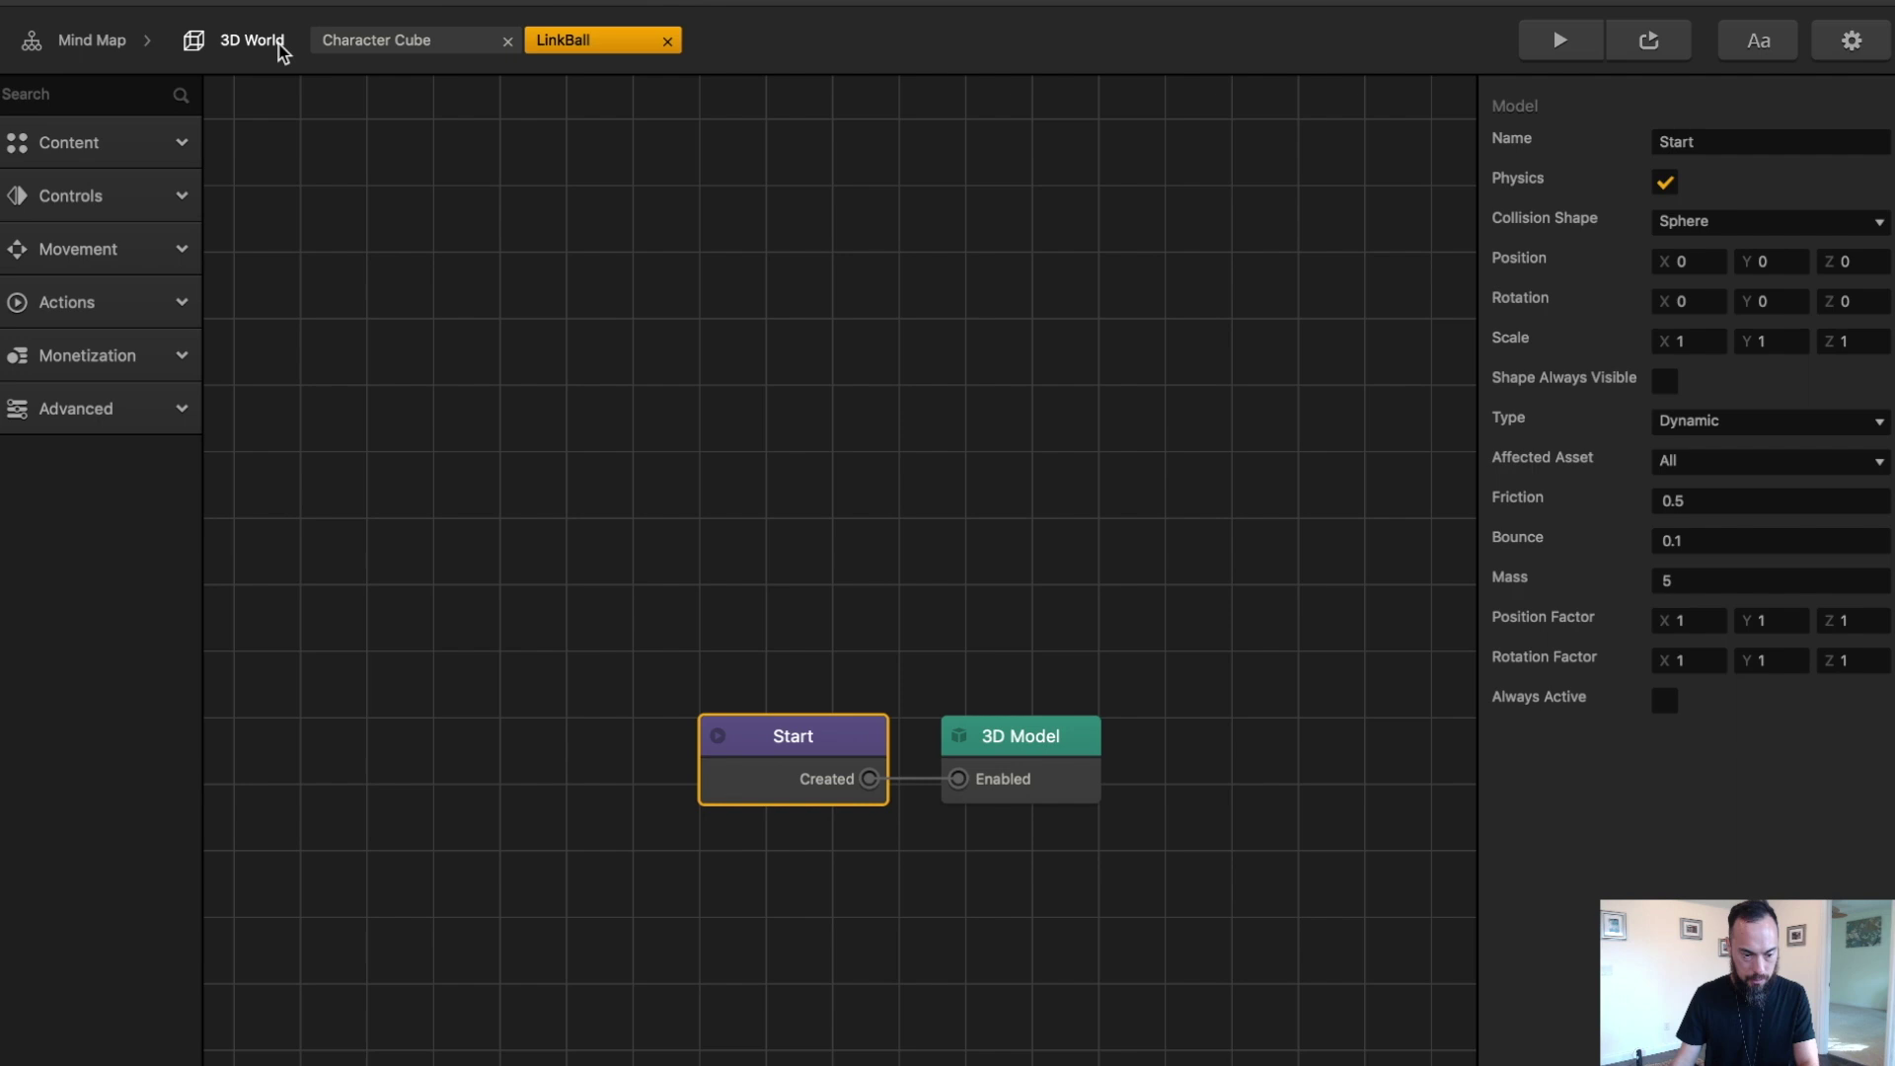
pyautogui.click(253, 43)
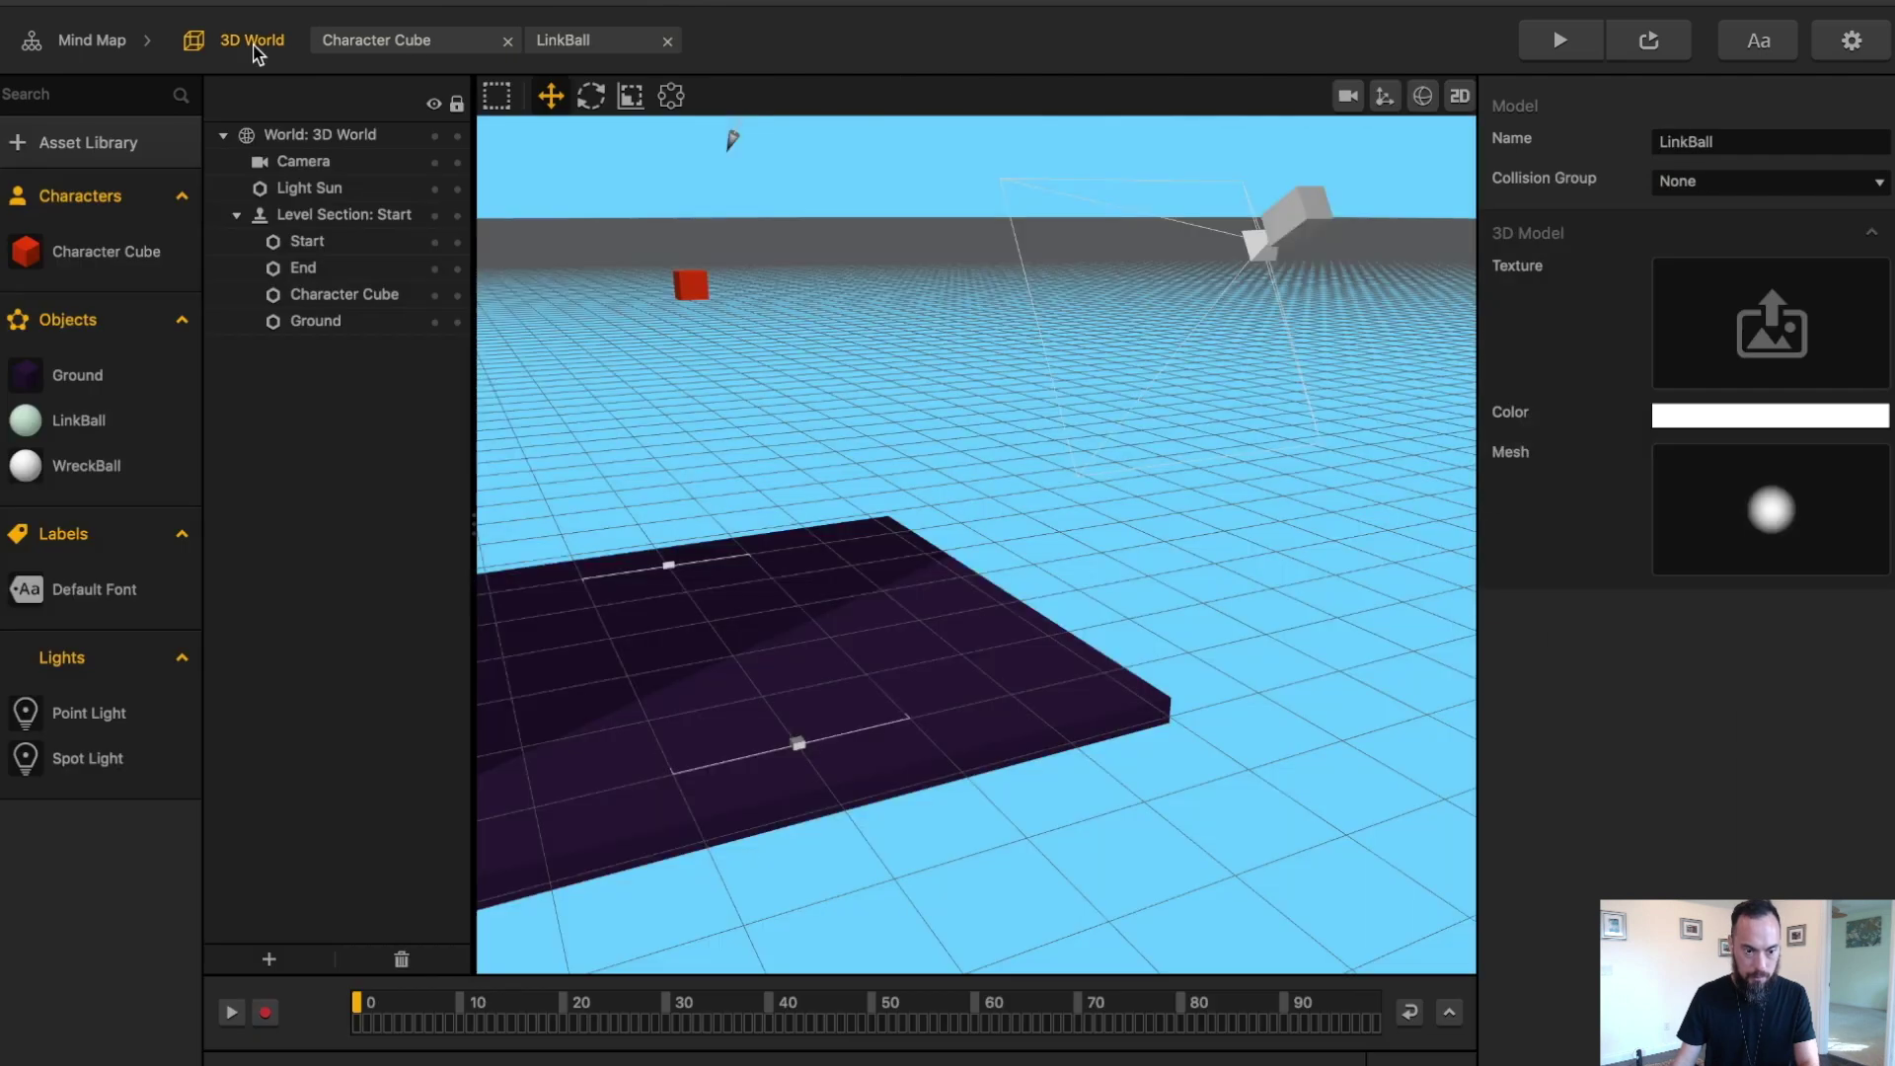
pyautogui.doubleClick(79, 462)
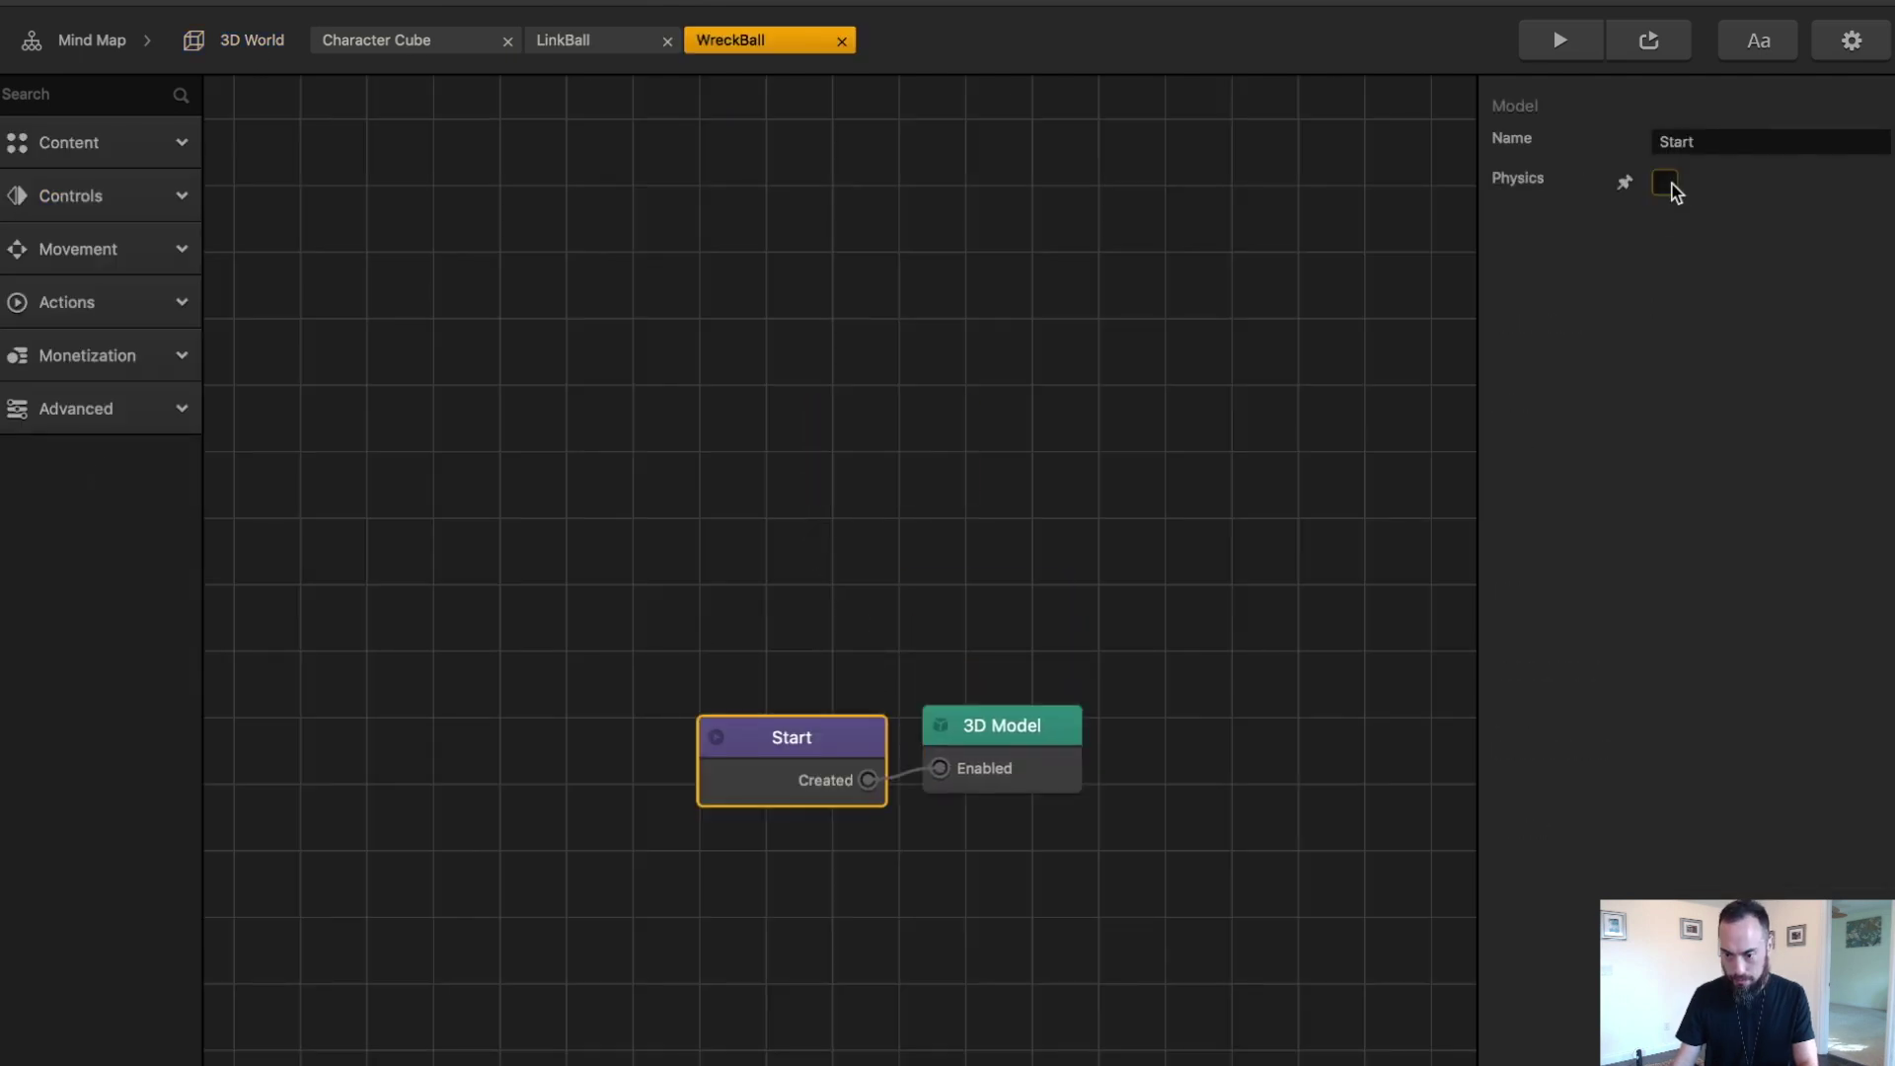
pyautogui.click(1666, 185)
pyautogui.click(176, 0)
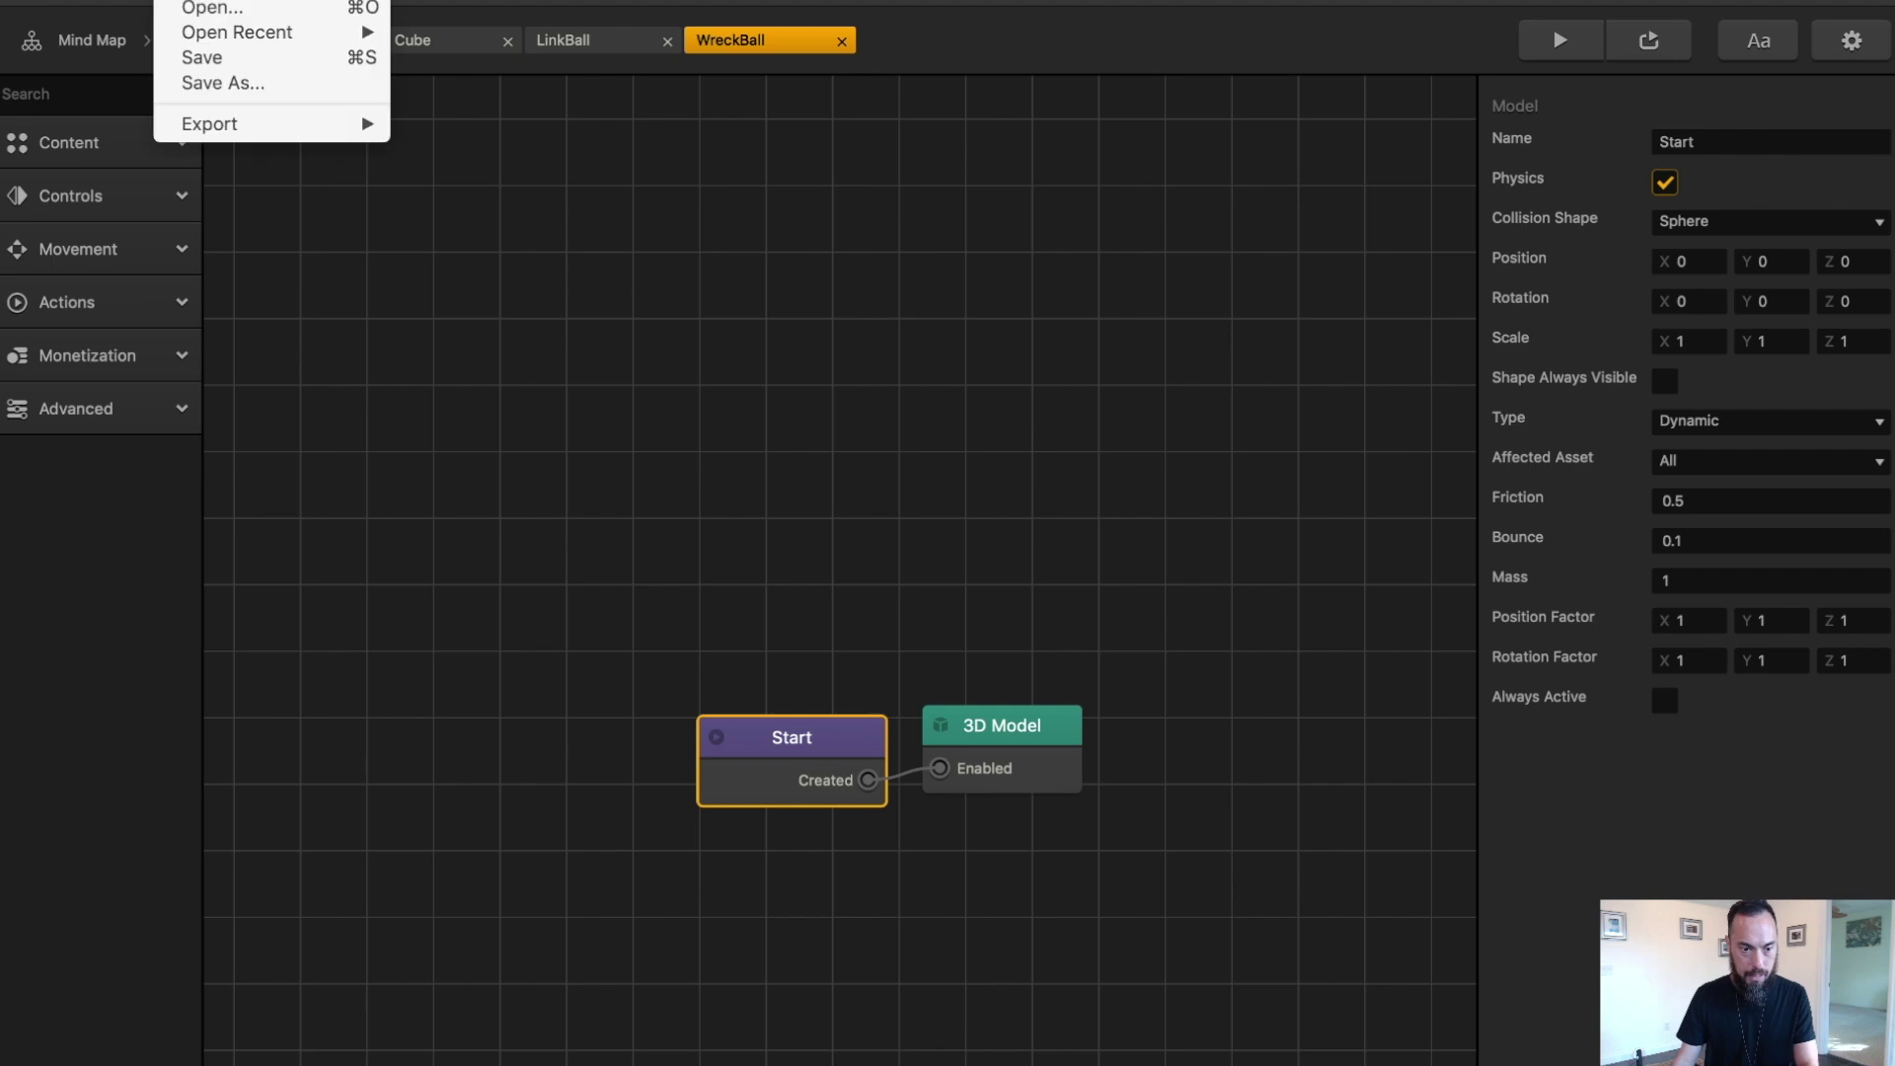
pyautogui.click(225, 85)
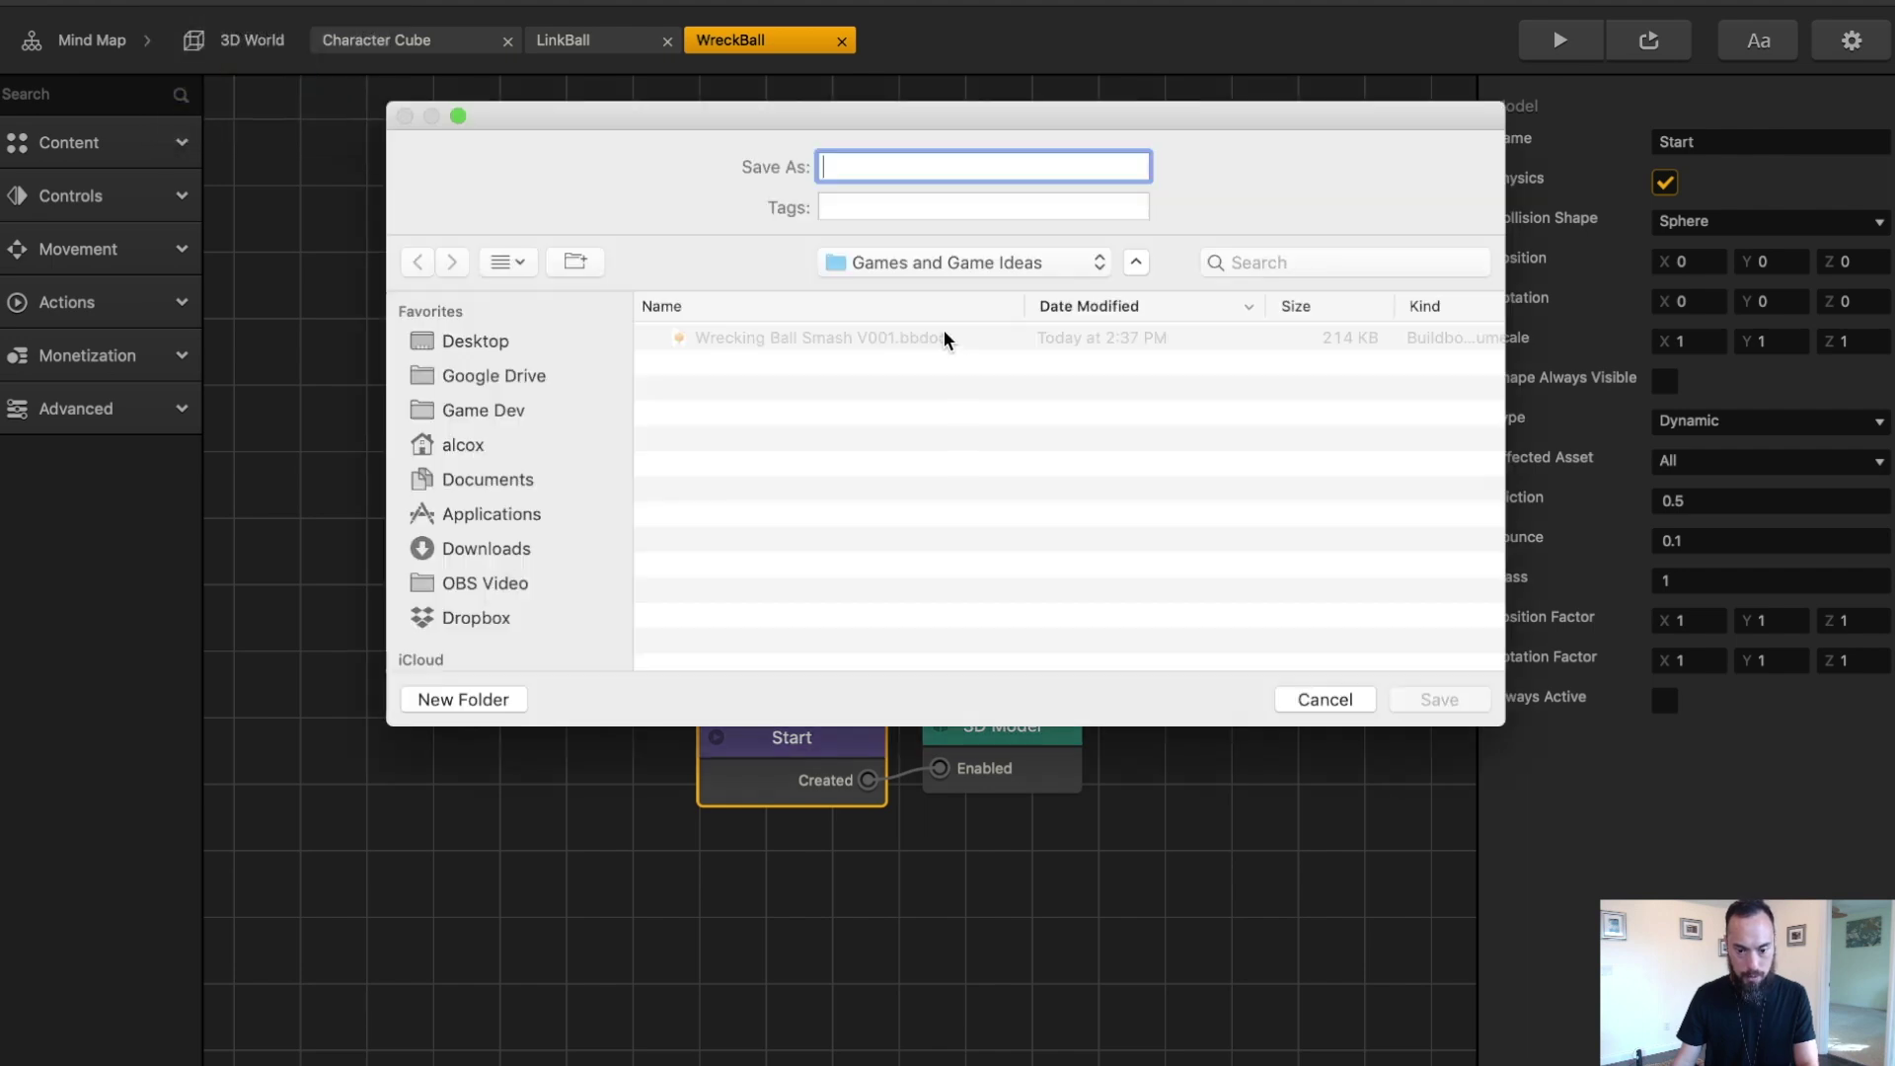
pyautogui.press('Escape')
# - Set the color of LinkBall's 3D Model to the Carnation pink pencil color
pyautogui.click(1040, 731)
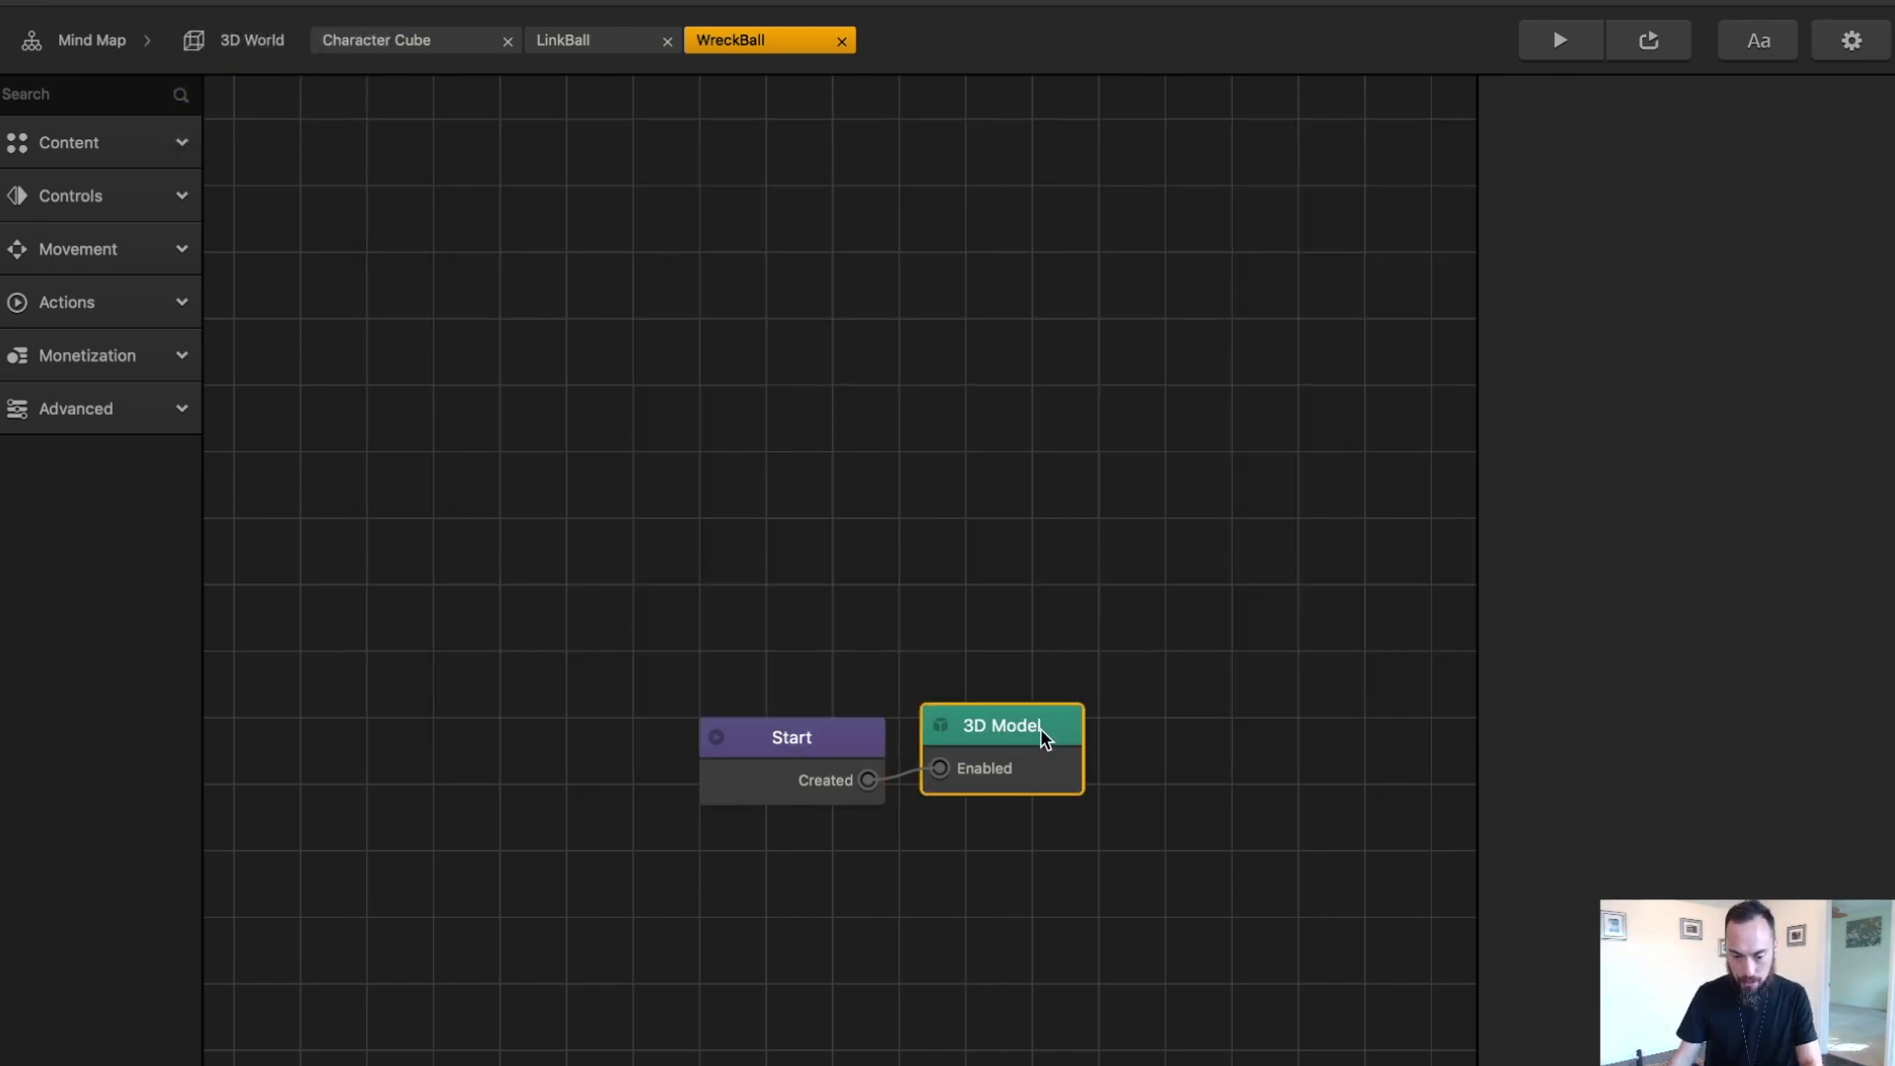
pyautogui.click(592, 40)
pyautogui.click(1027, 737)
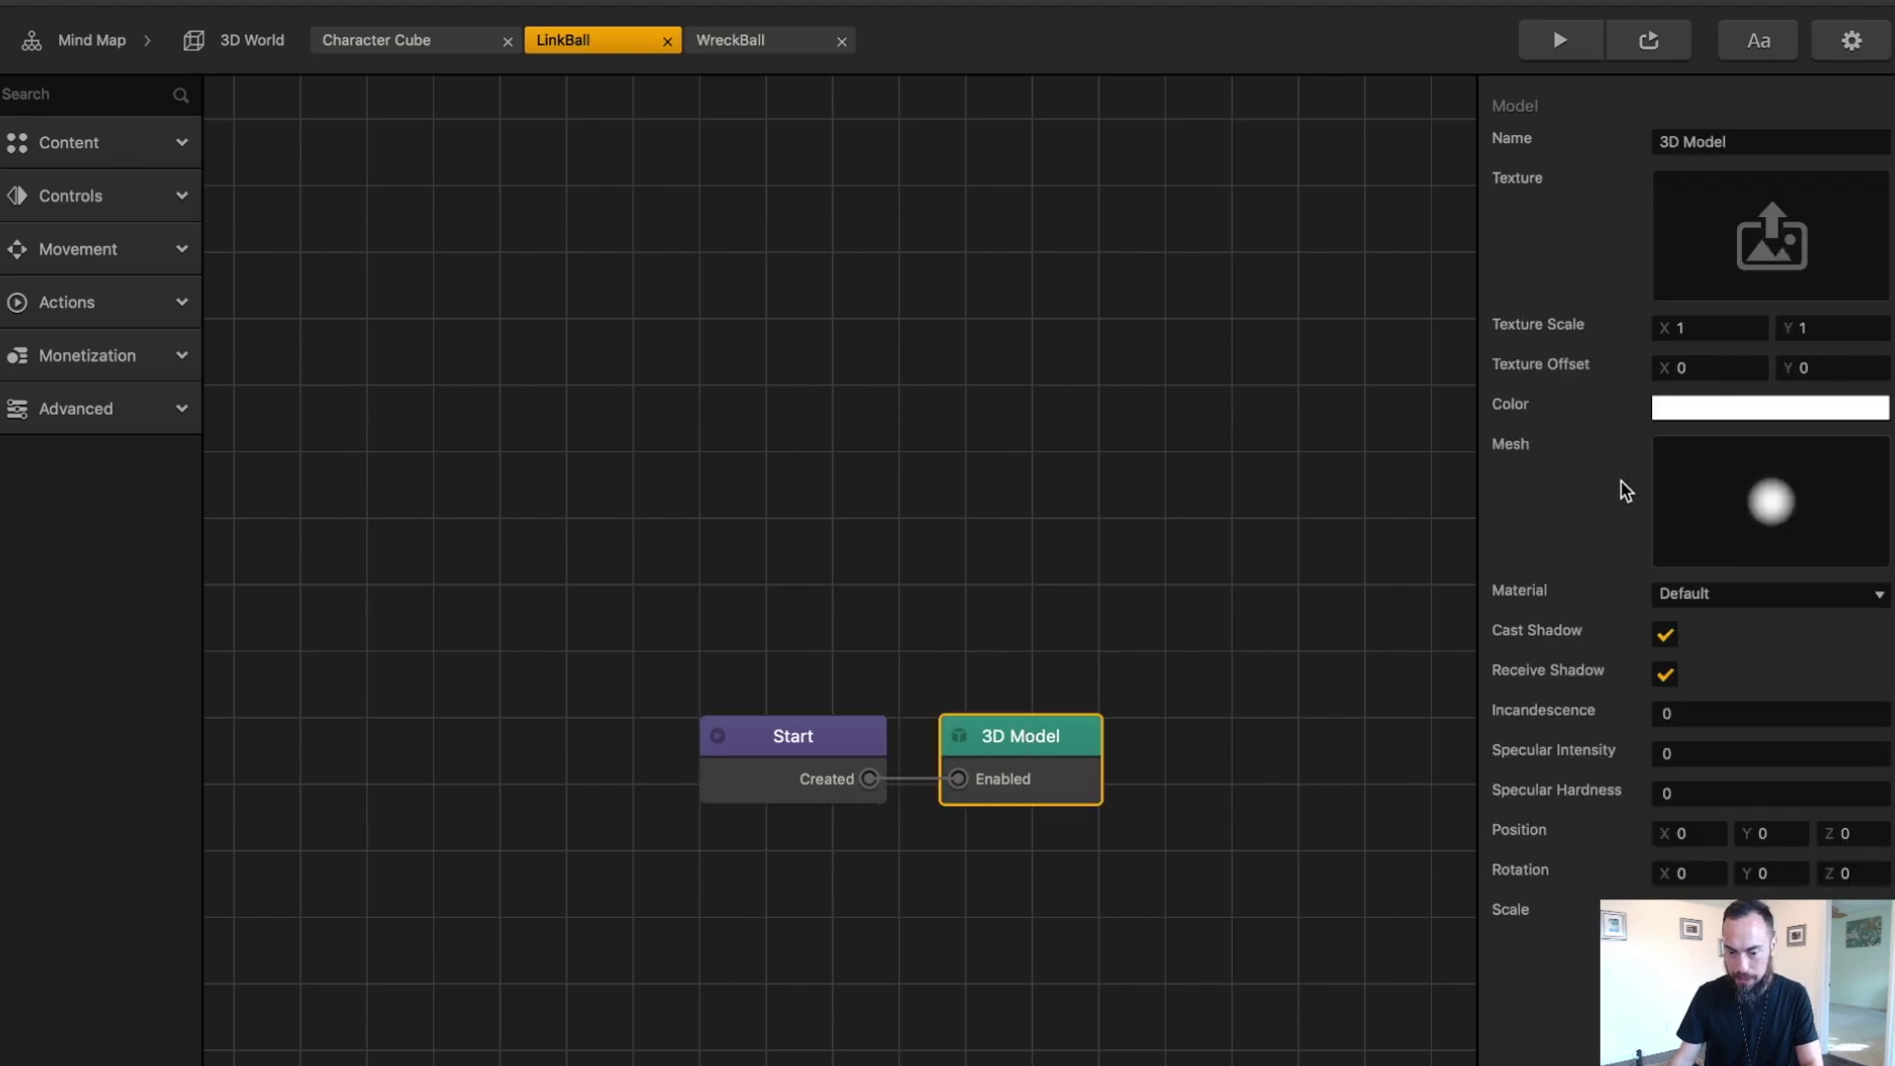
pyautogui.click(1727, 410)
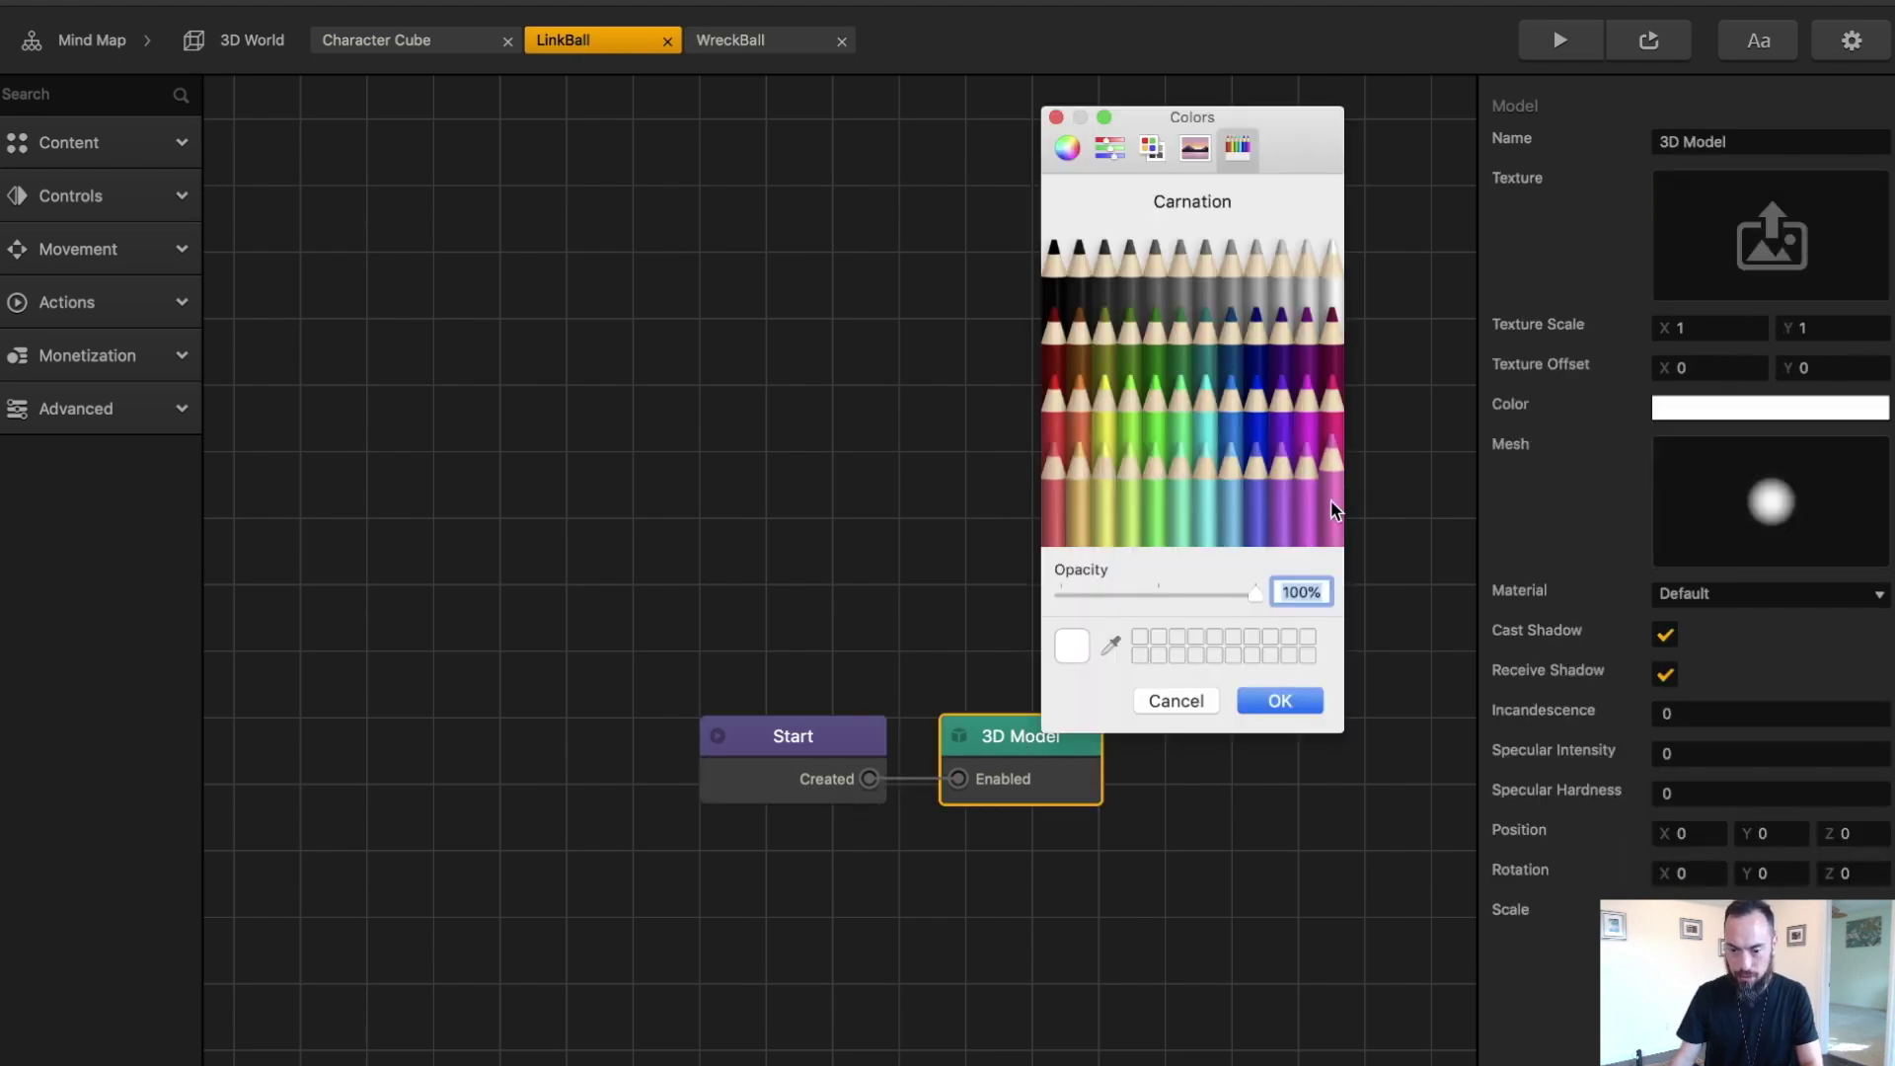
pyautogui.click(1325, 499)
pyautogui.click(1279, 699)
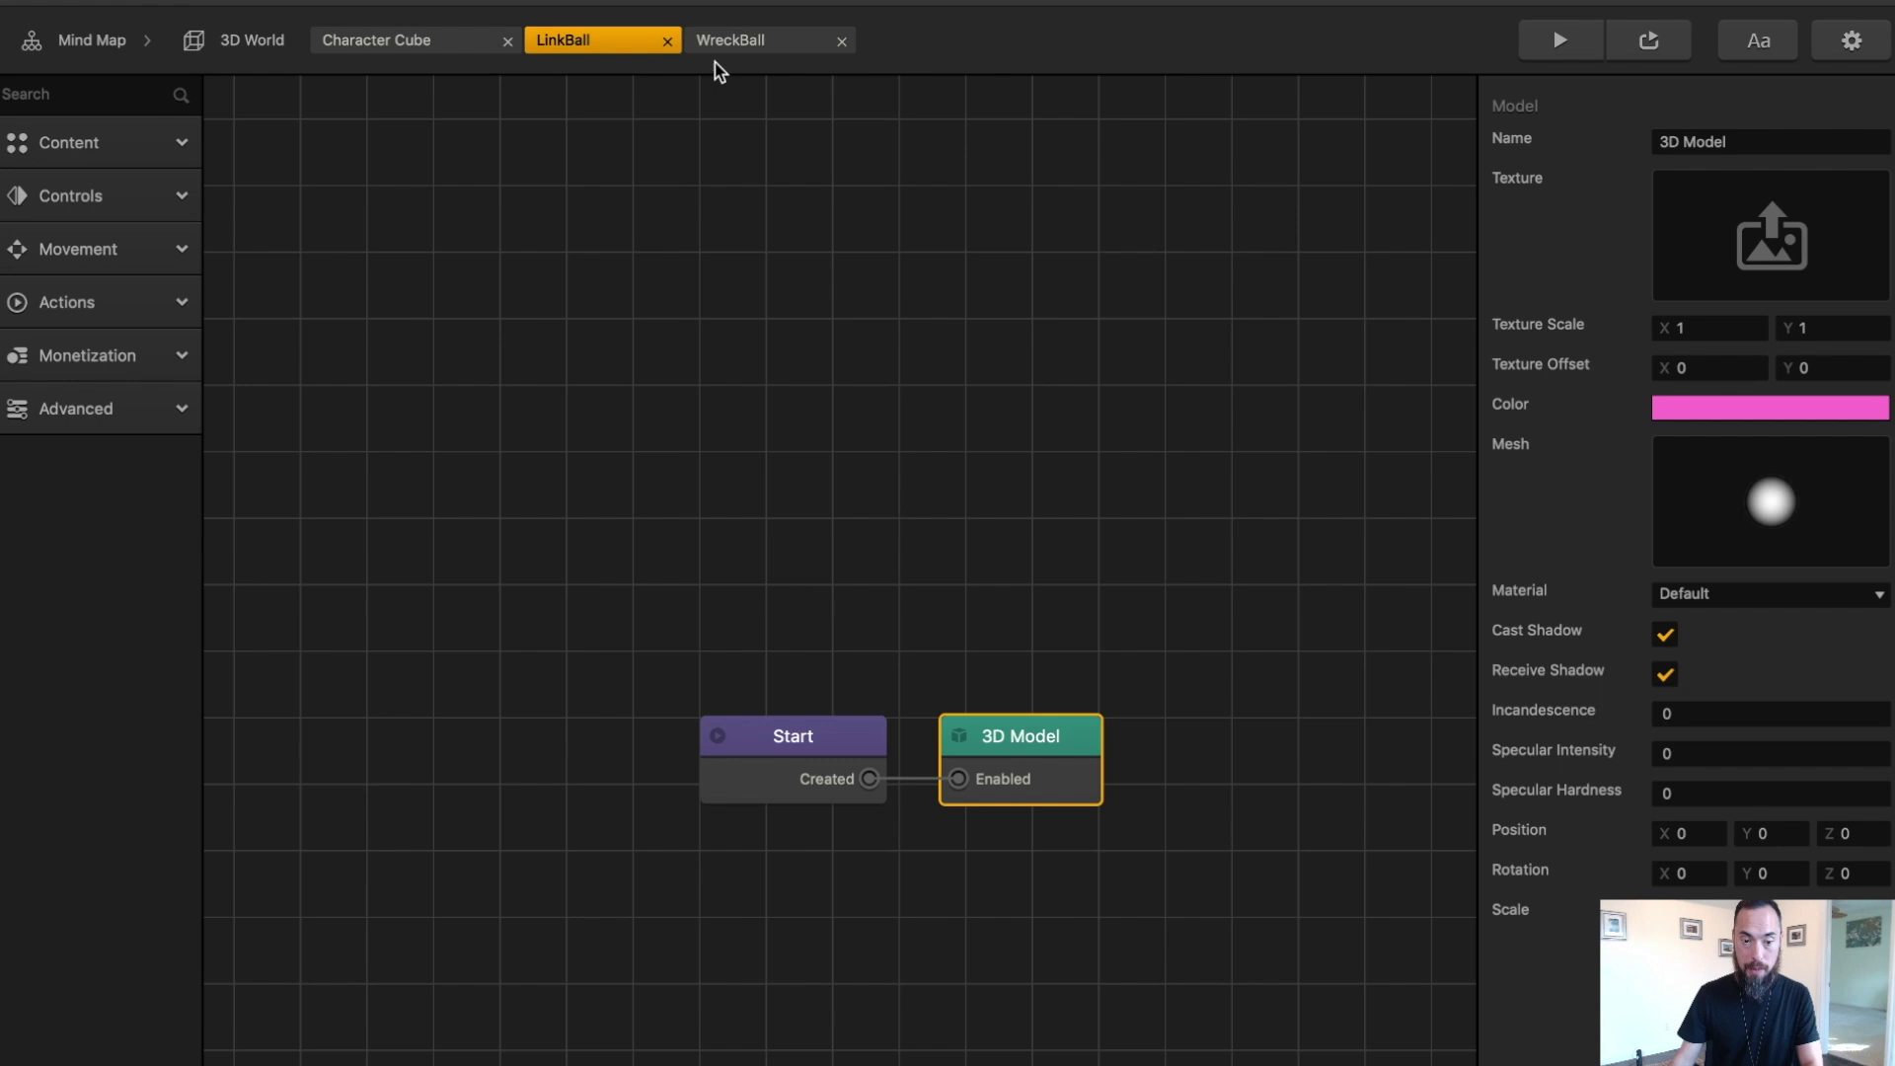
# - Set the color of WreckBall's 3D Model to purple, return to the 3D World and preview it
pyautogui.click(760, 50)
pyautogui.click(1784, 417)
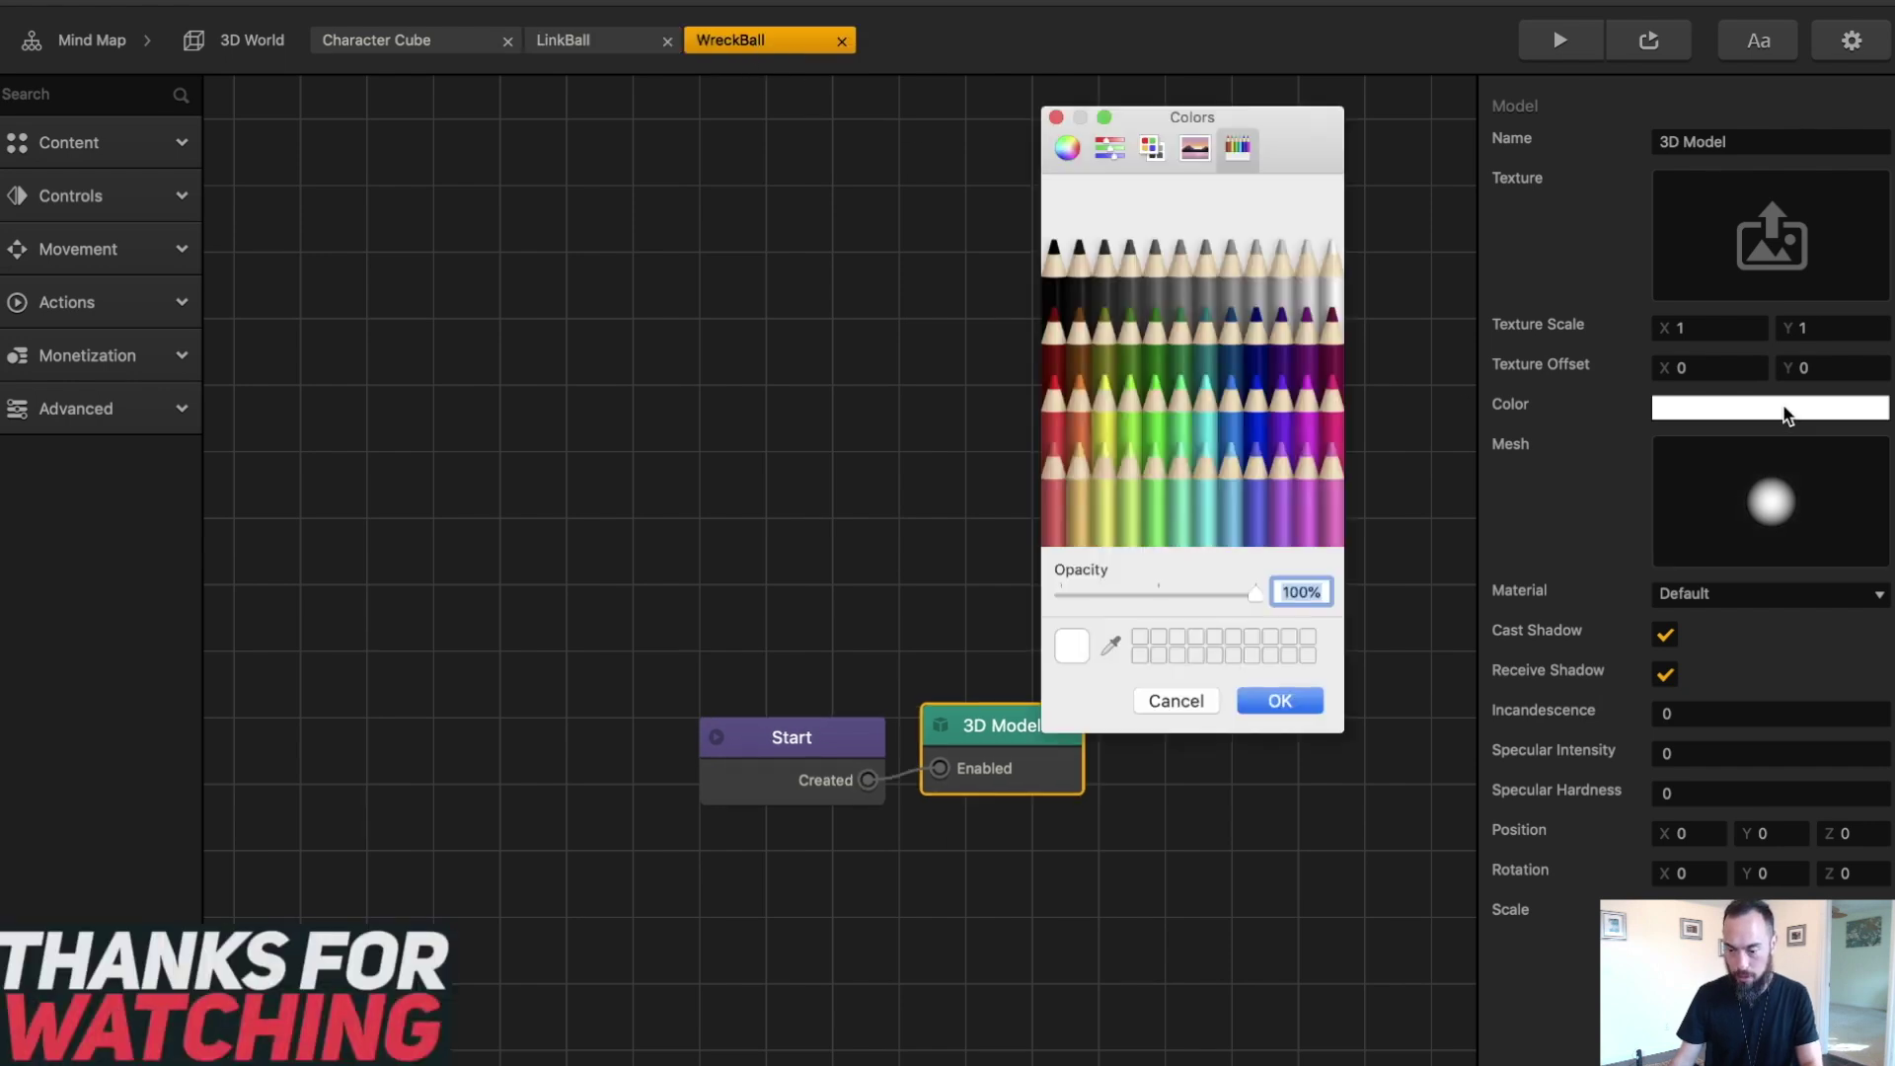
pyautogui.click(1275, 353)
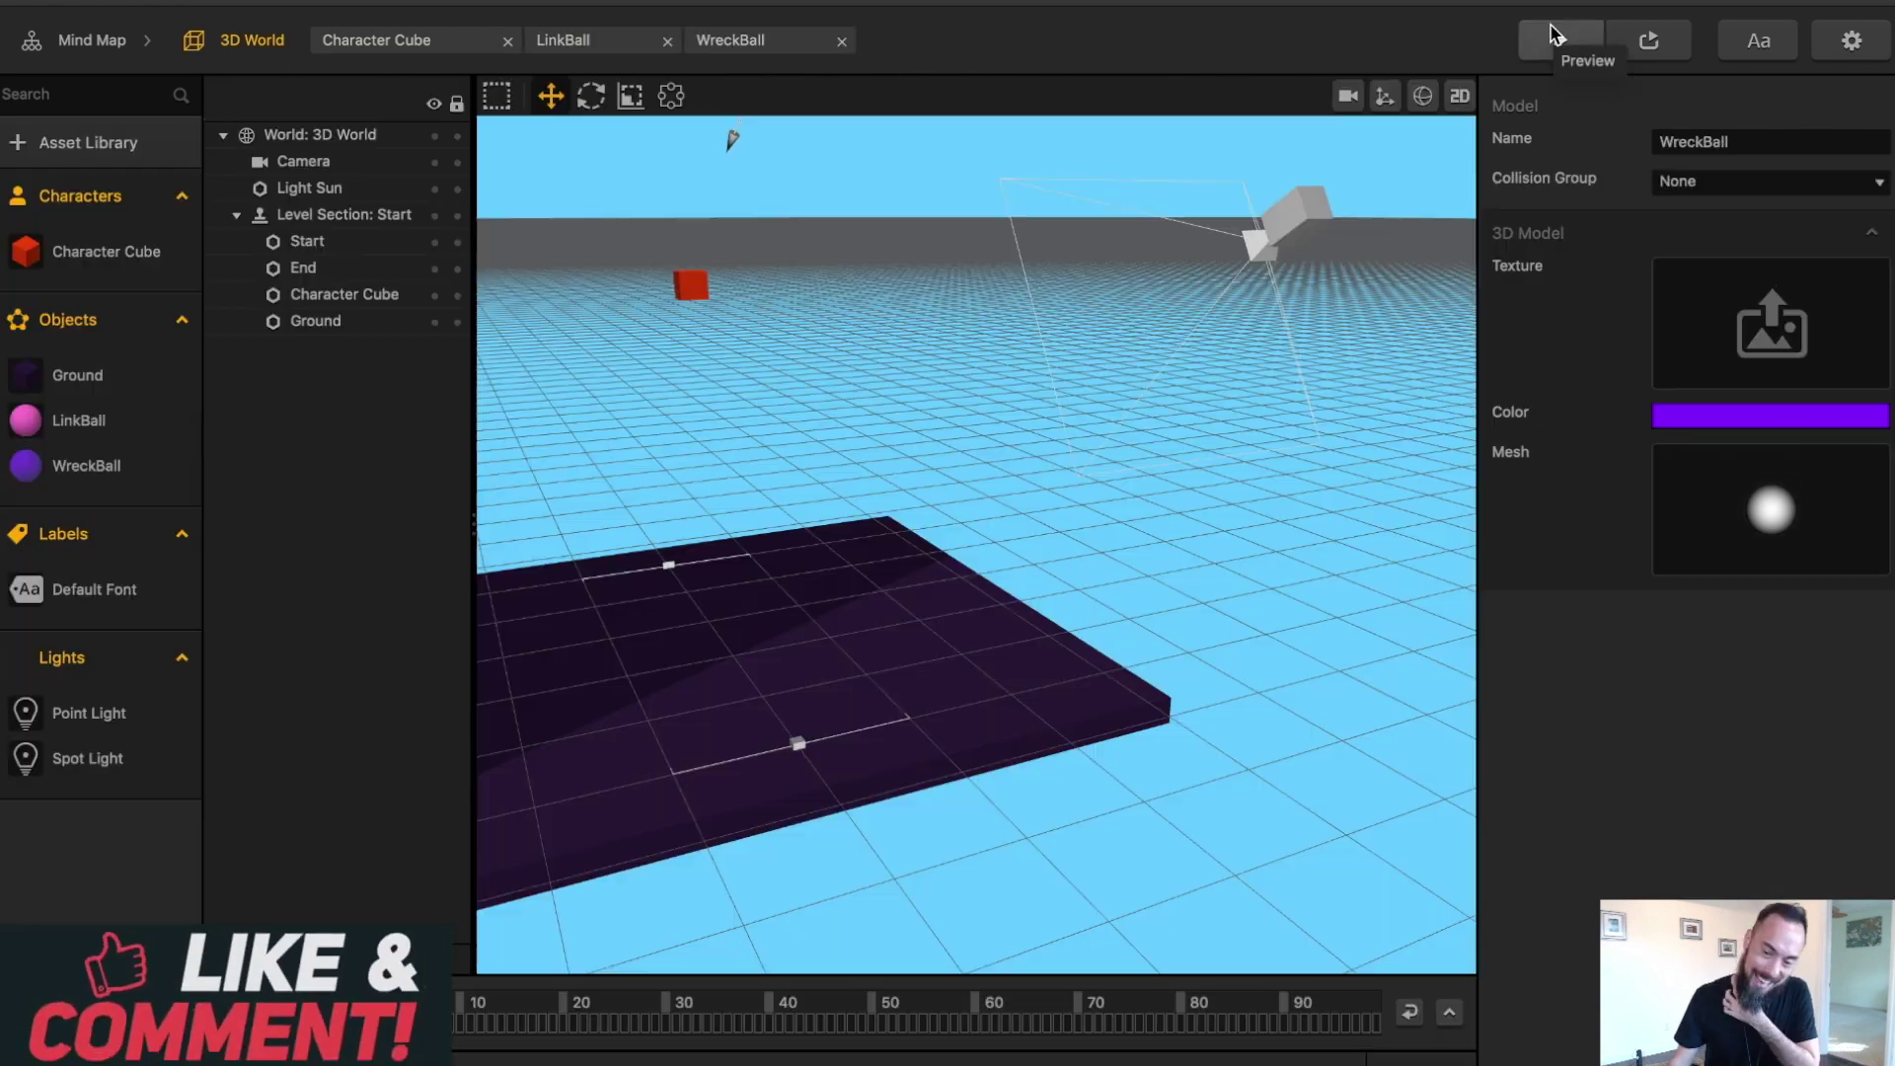
pyautogui.click(1557, 35)
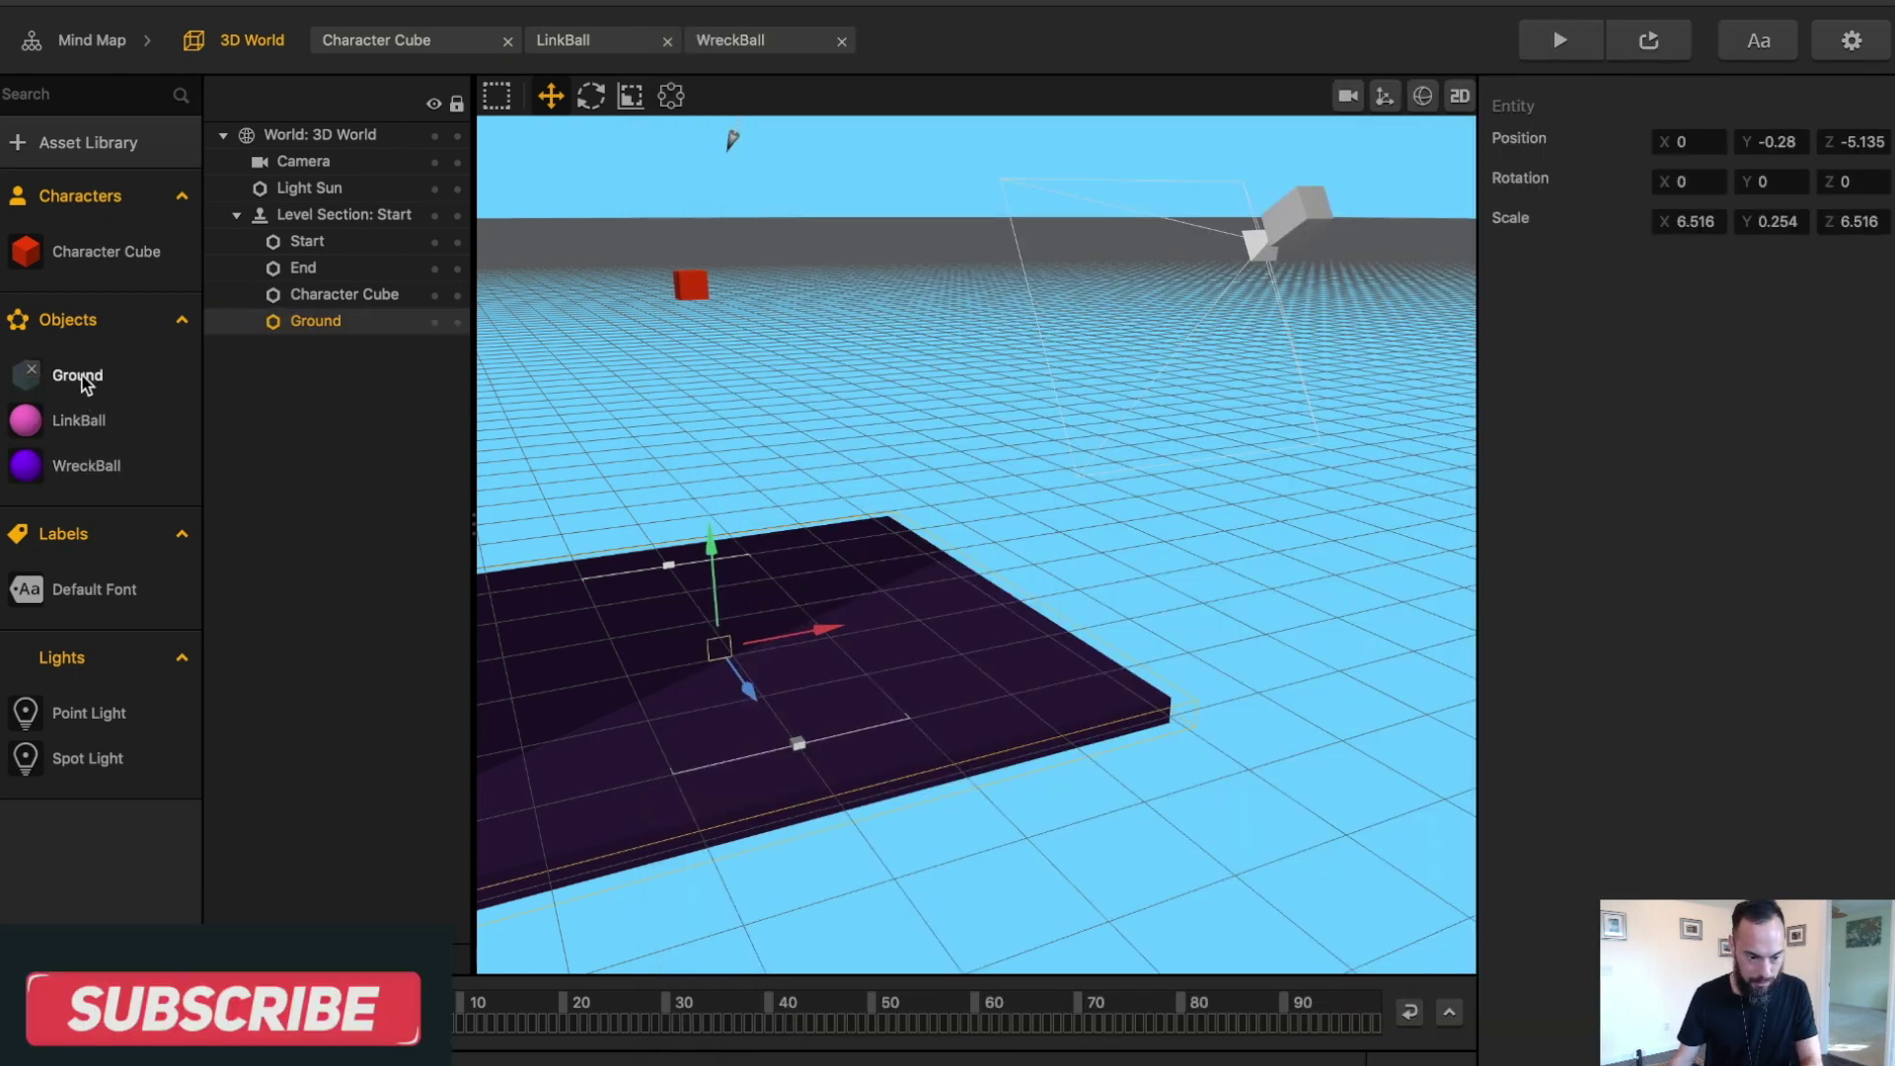
# - Open the Ground object's node map and set its 3D Model color to the Ocean pencil color
pyautogui.doubleClick(81, 375)
pyautogui.click(918, 640)
pyautogui.moveTo(1280, 705); pyautogui.dragTo(1115, 614)
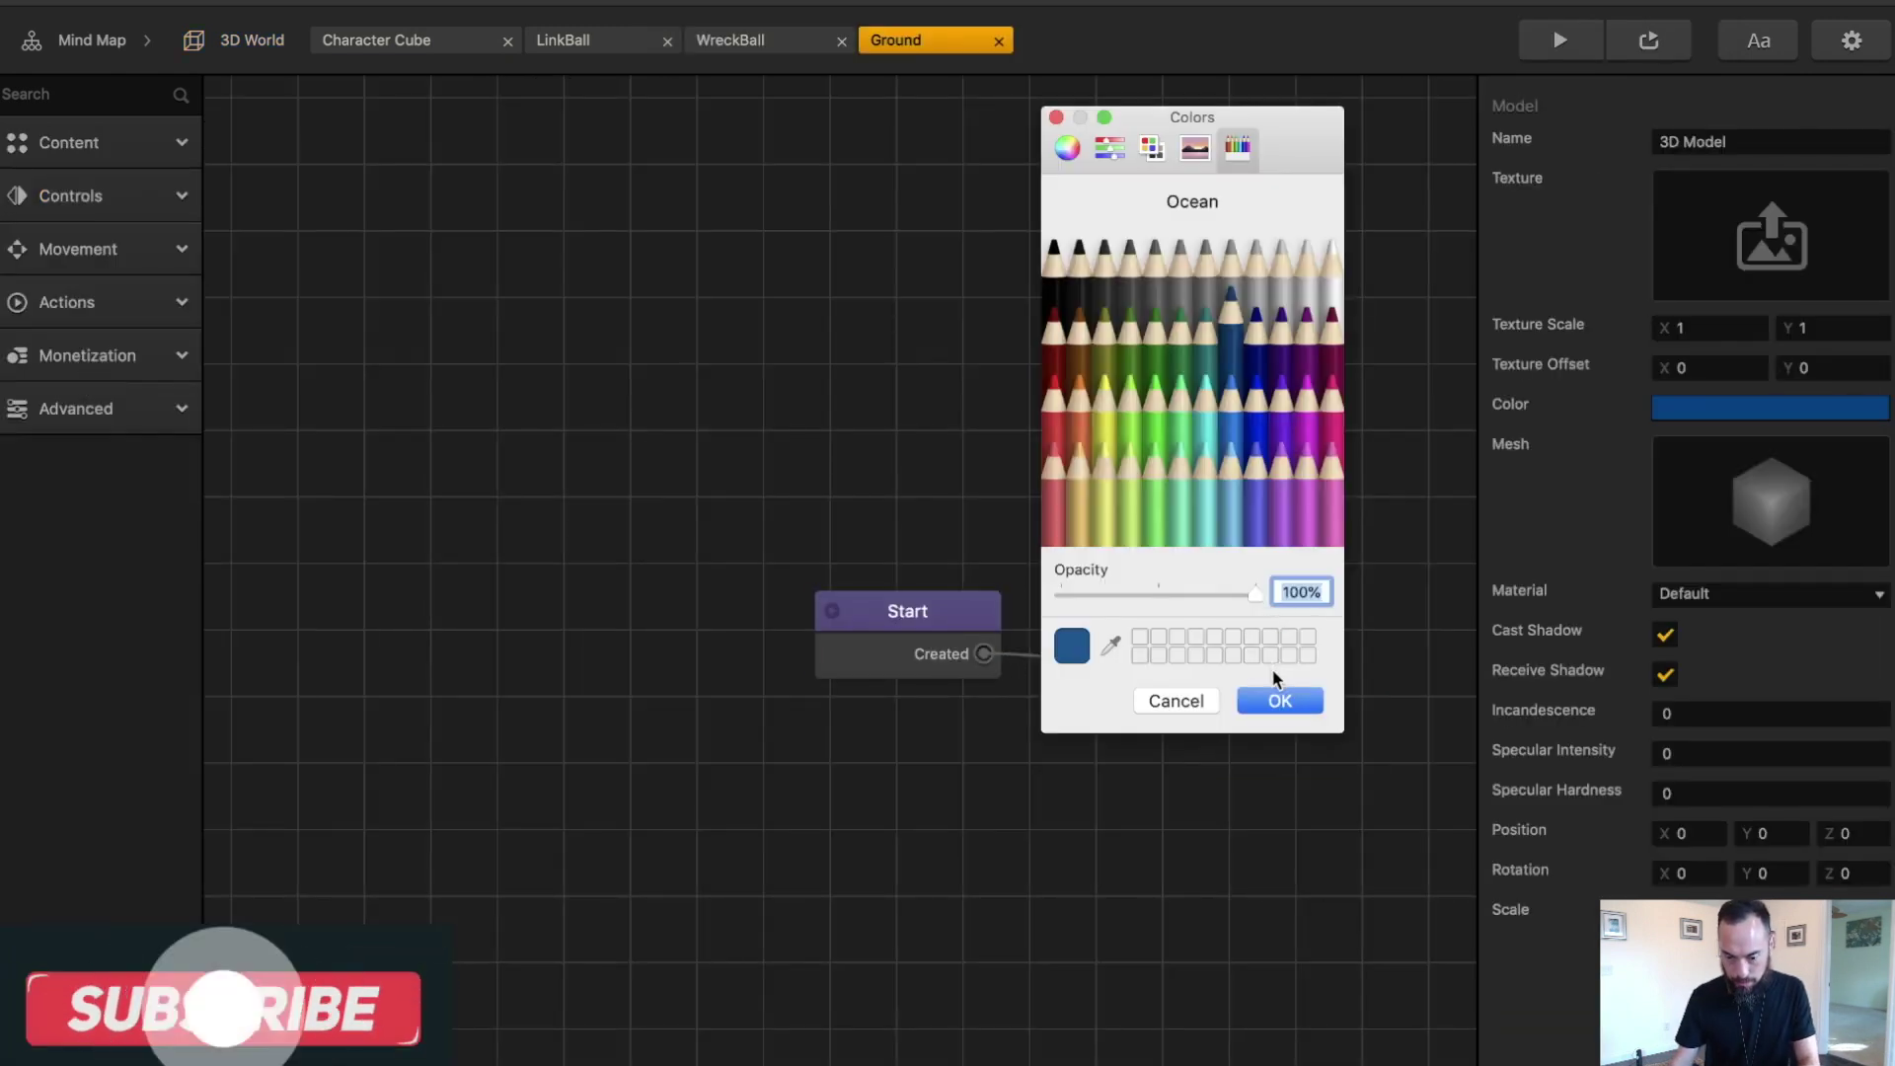
pyautogui.click(1291, 702)
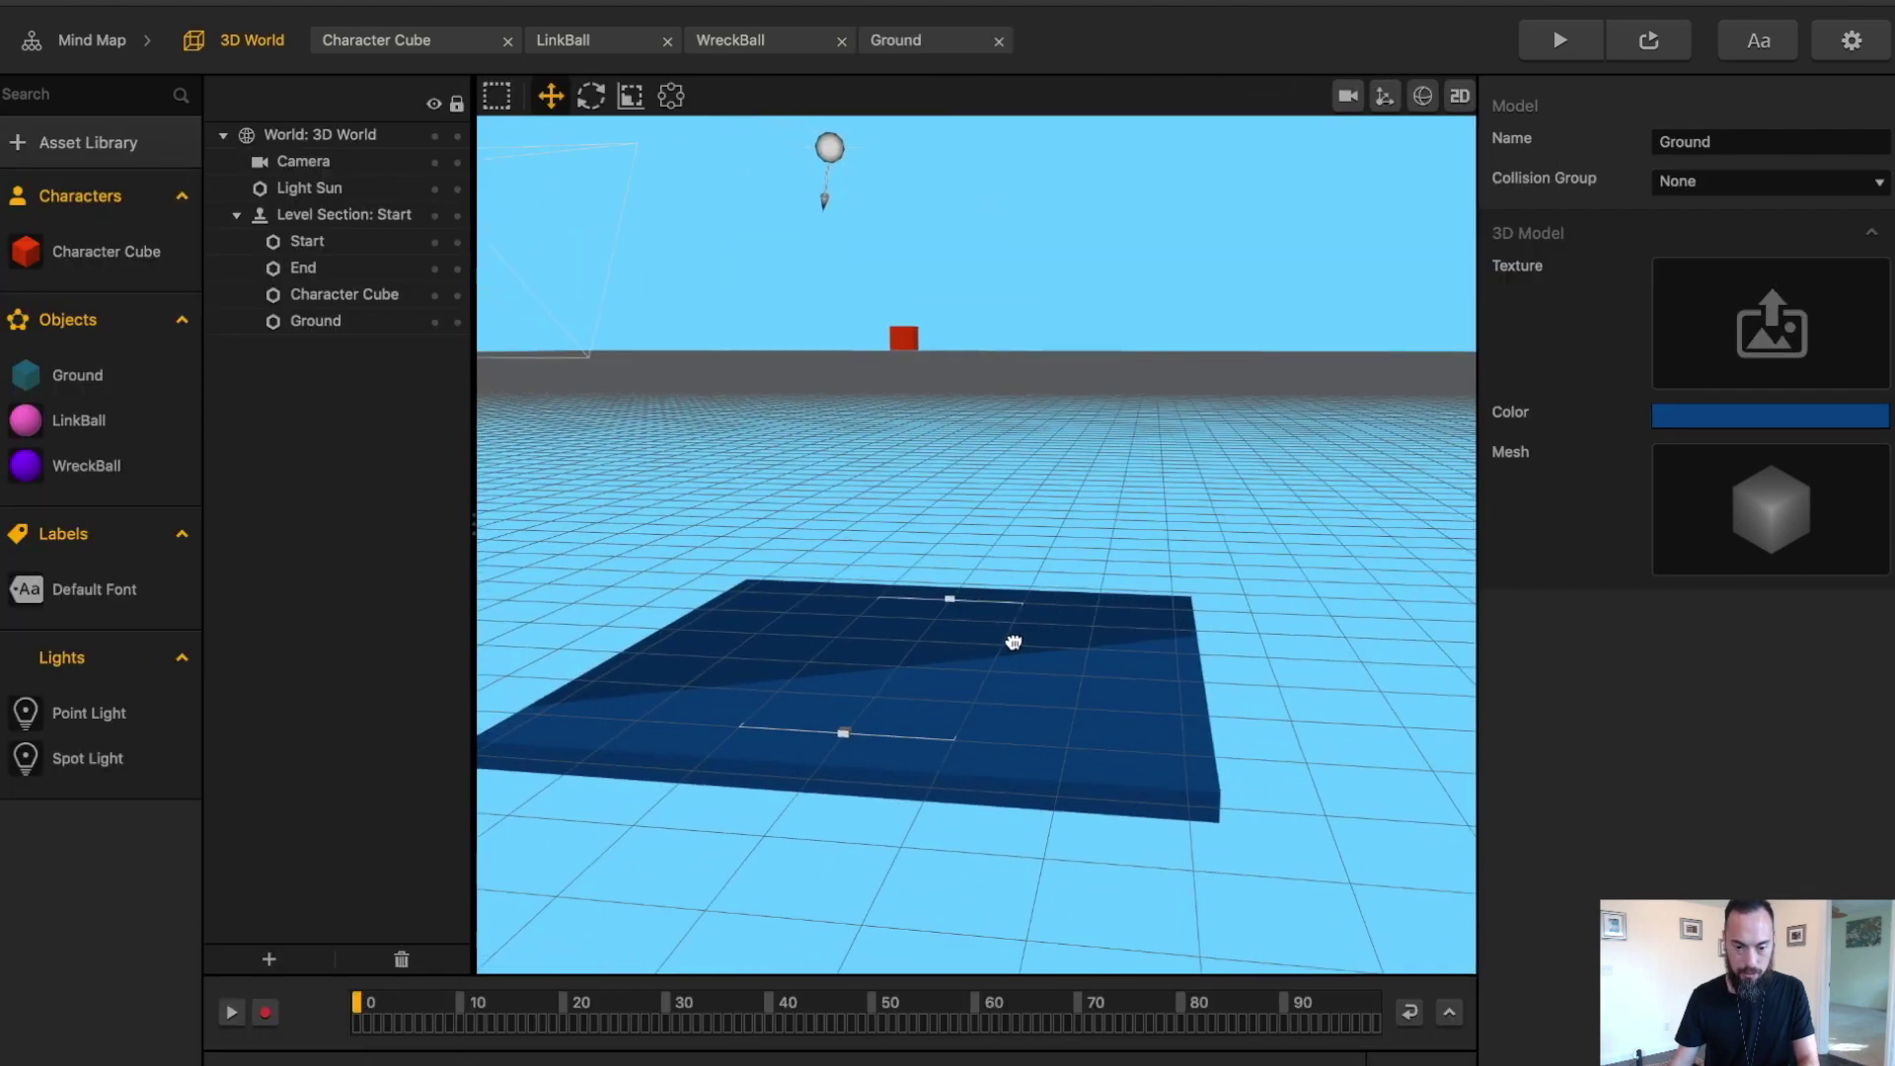
# - Place a LinkBall in the 3D World and set its Z position to -5
pyautogui.moveTo(79, 419); pyautogui.dragTo(913, 604)
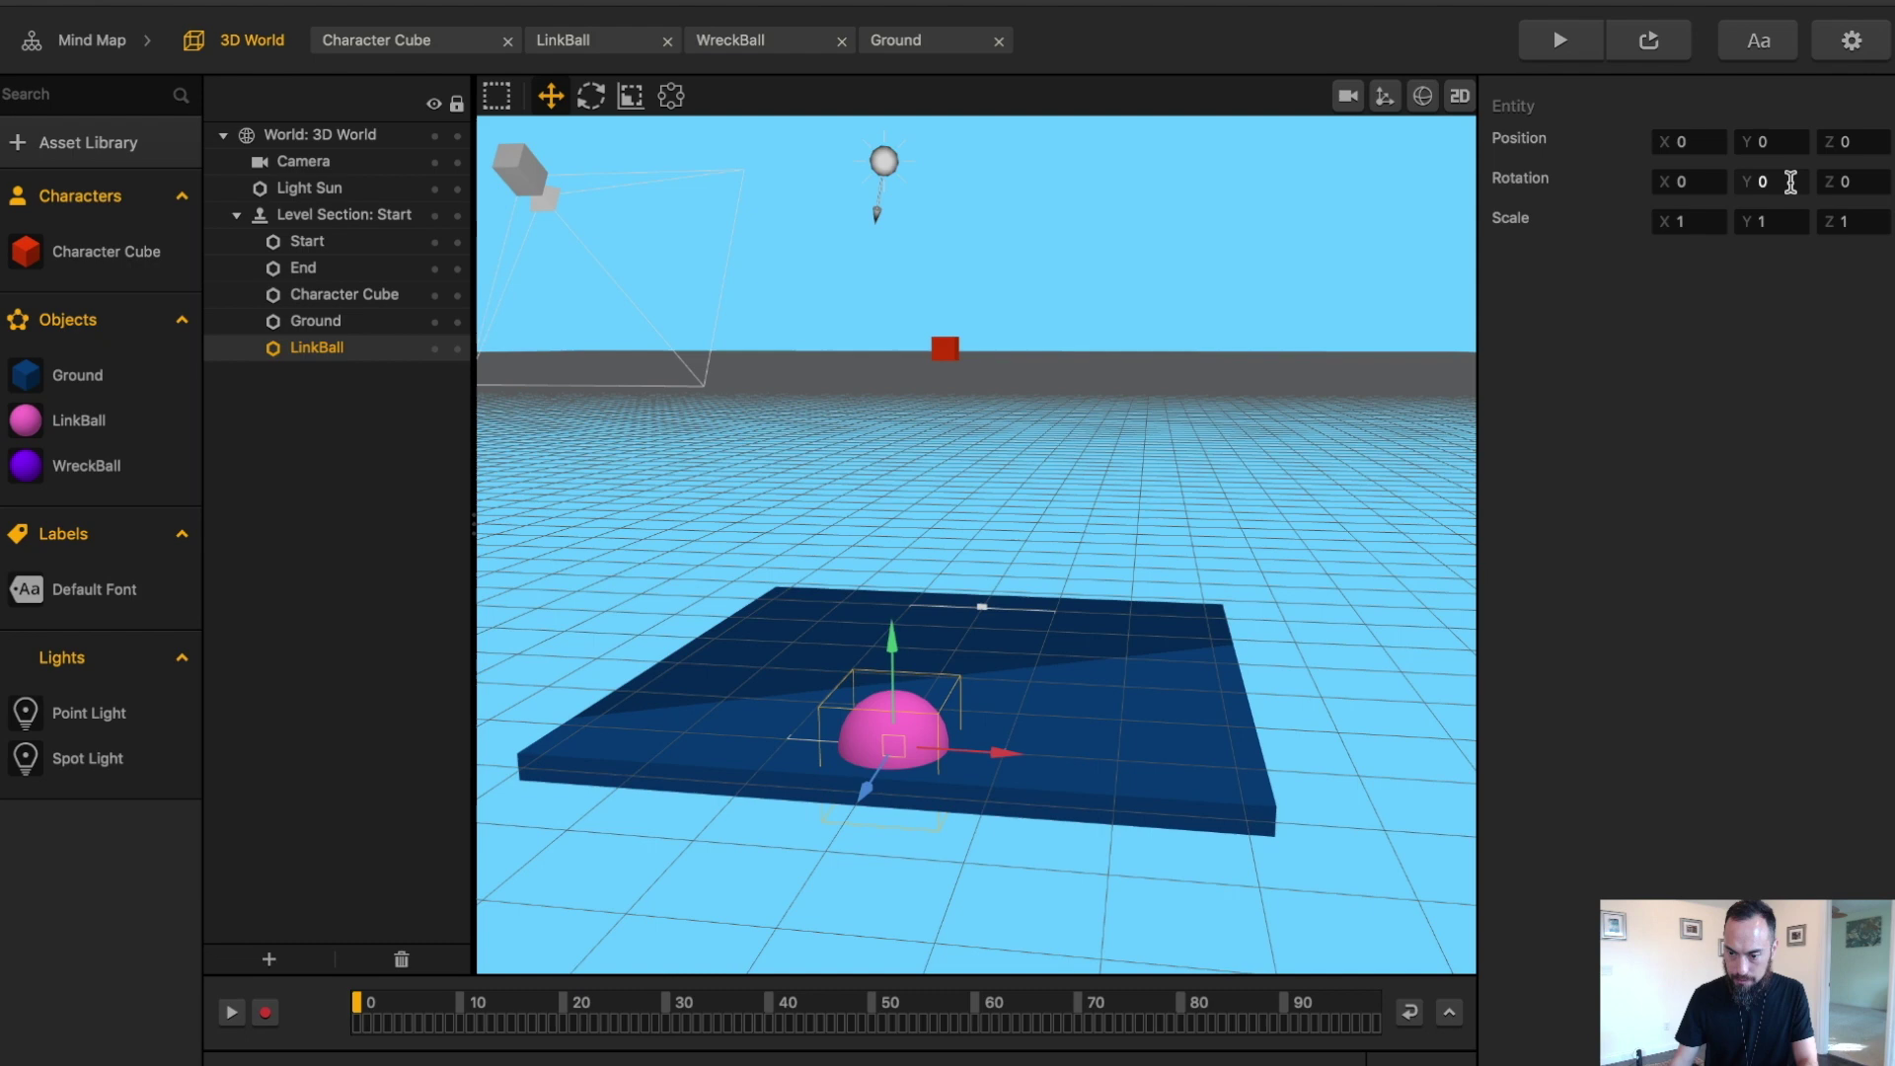
pyautogui.click(1772, 141)
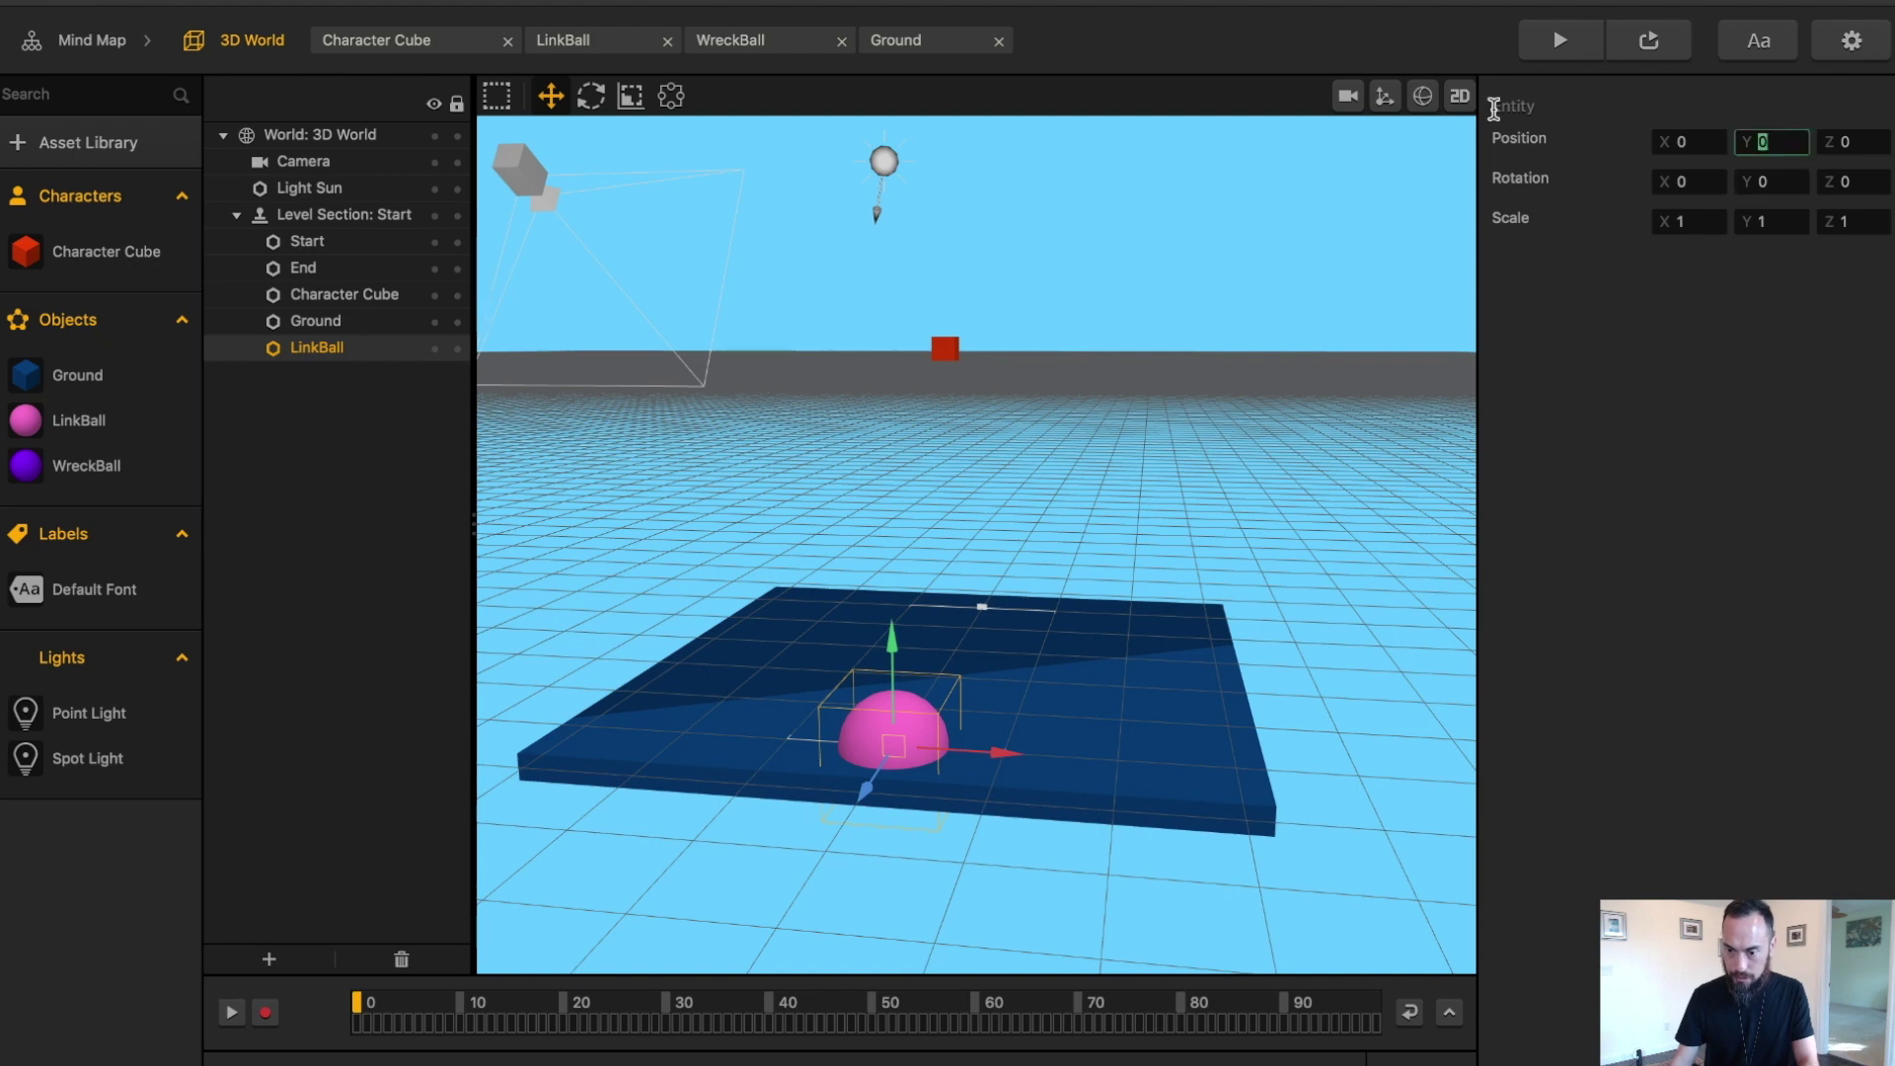
pyautogui.click(1877, 143)
pyautogui.write('-5')
# - Scale the placed LinkBall to 0.25 on the X, Y and Z axes
pyautogui.press('Tab')
pyautogui.press('Tab')
pyautogui.press('Tab')
pyautogui.press('Tab')
pyautogui.write('.25')
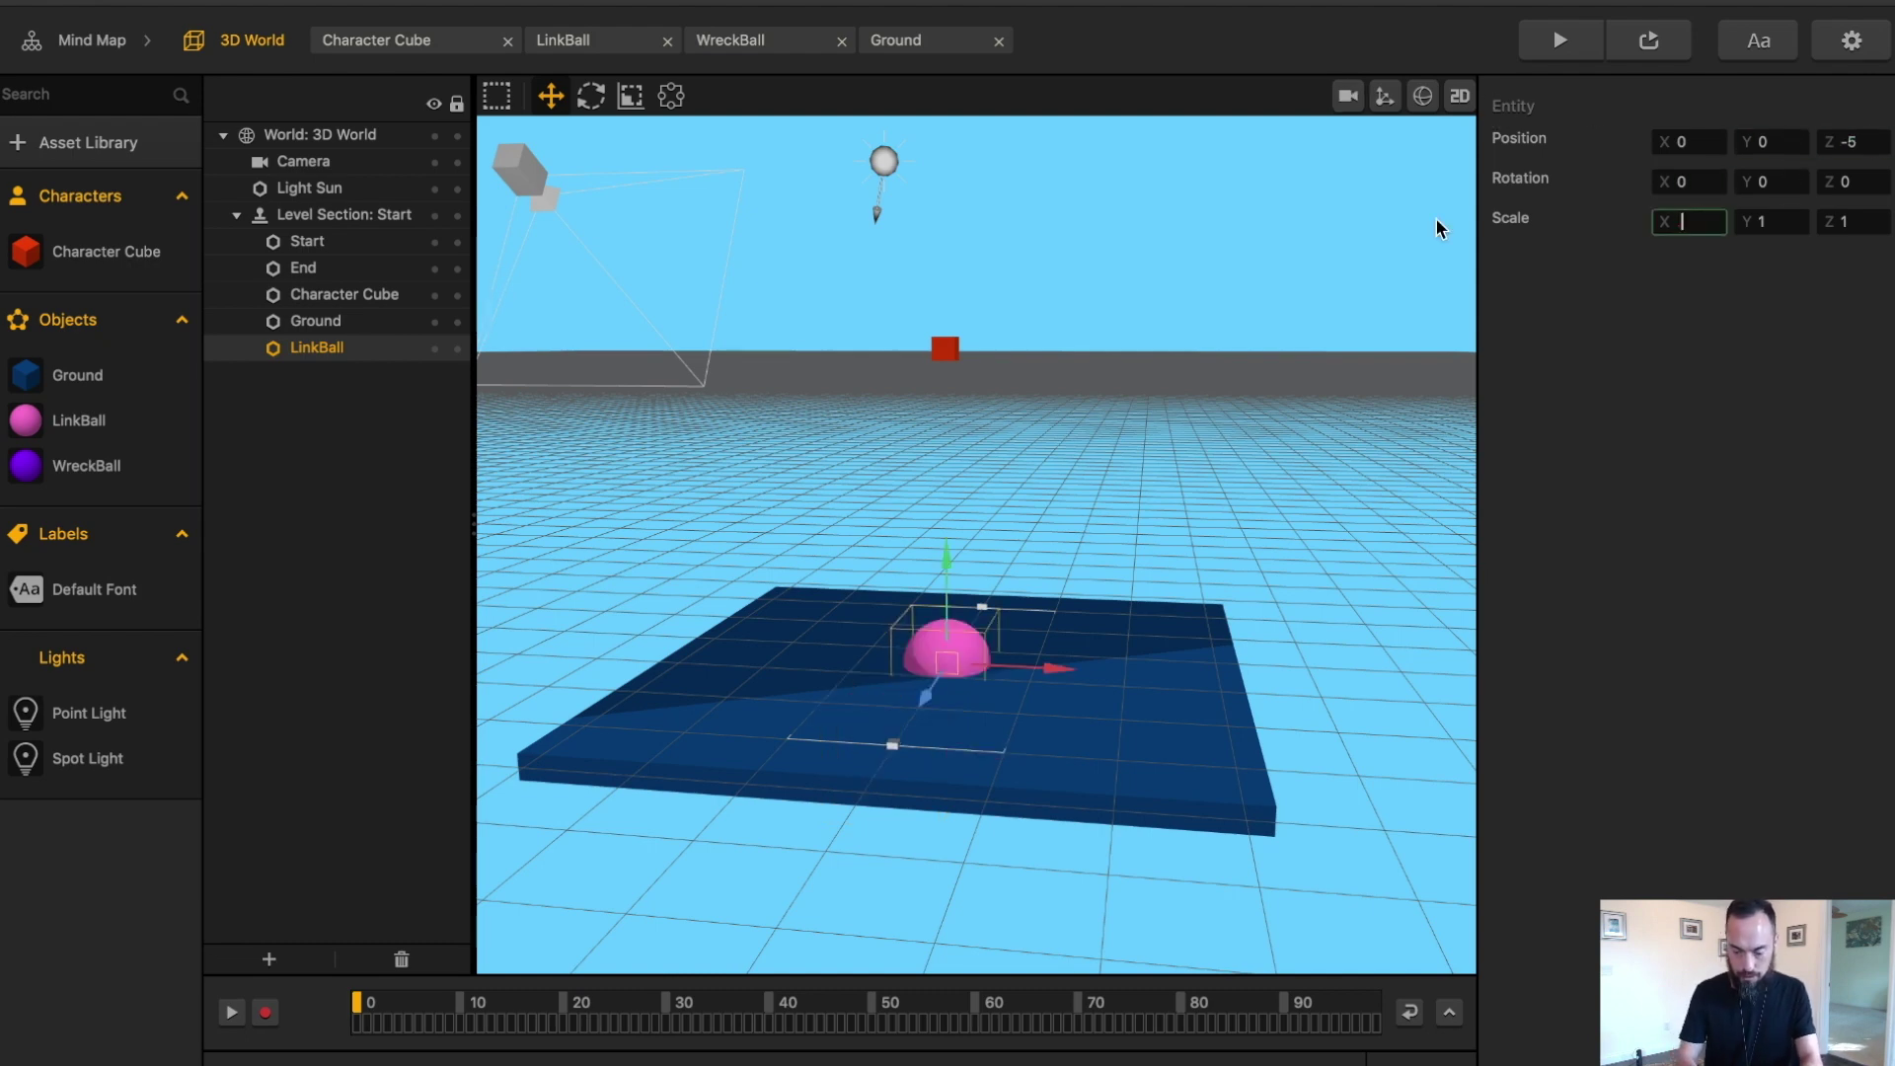
pyautogui.press('Tab')
pyautogui.write('.25')
pyautogui.press('Tab')
pyautogui.write('.25')
# - Raise the LinkBall to sit directly beneath the Character Cube, setting its Y position to 6.5
pyautogui.moveTo(945, 557); pyautogui.dragTo(954, 304)
pyautogui.moveTo(863, 452); pyautogui.dragTo(917, 345, button='right')
pyautogui.scroll(5, 694, 331)
pyautogui.moveTo(700, 331); pyautogui.dragTo(972, 493, button='middle')
pyautogui.click(978, 308)
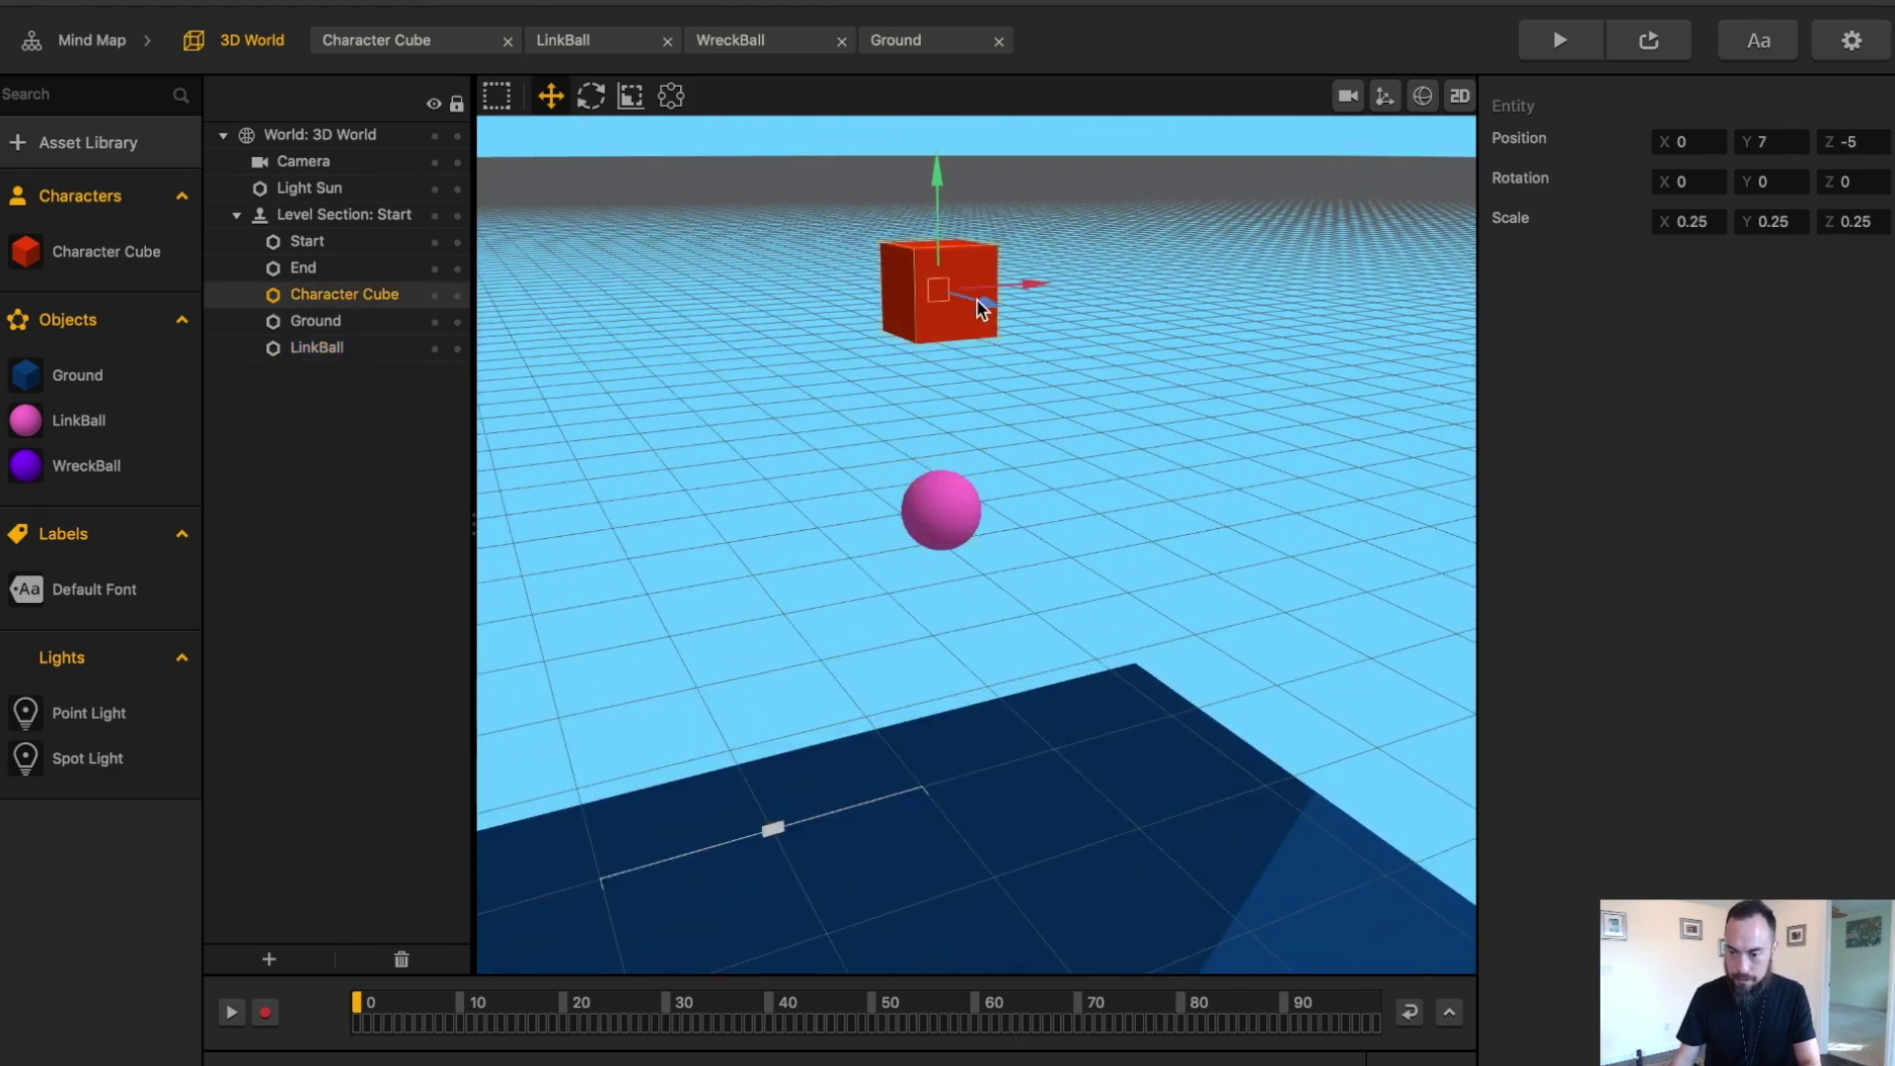
pyautogui.click(950, 533)
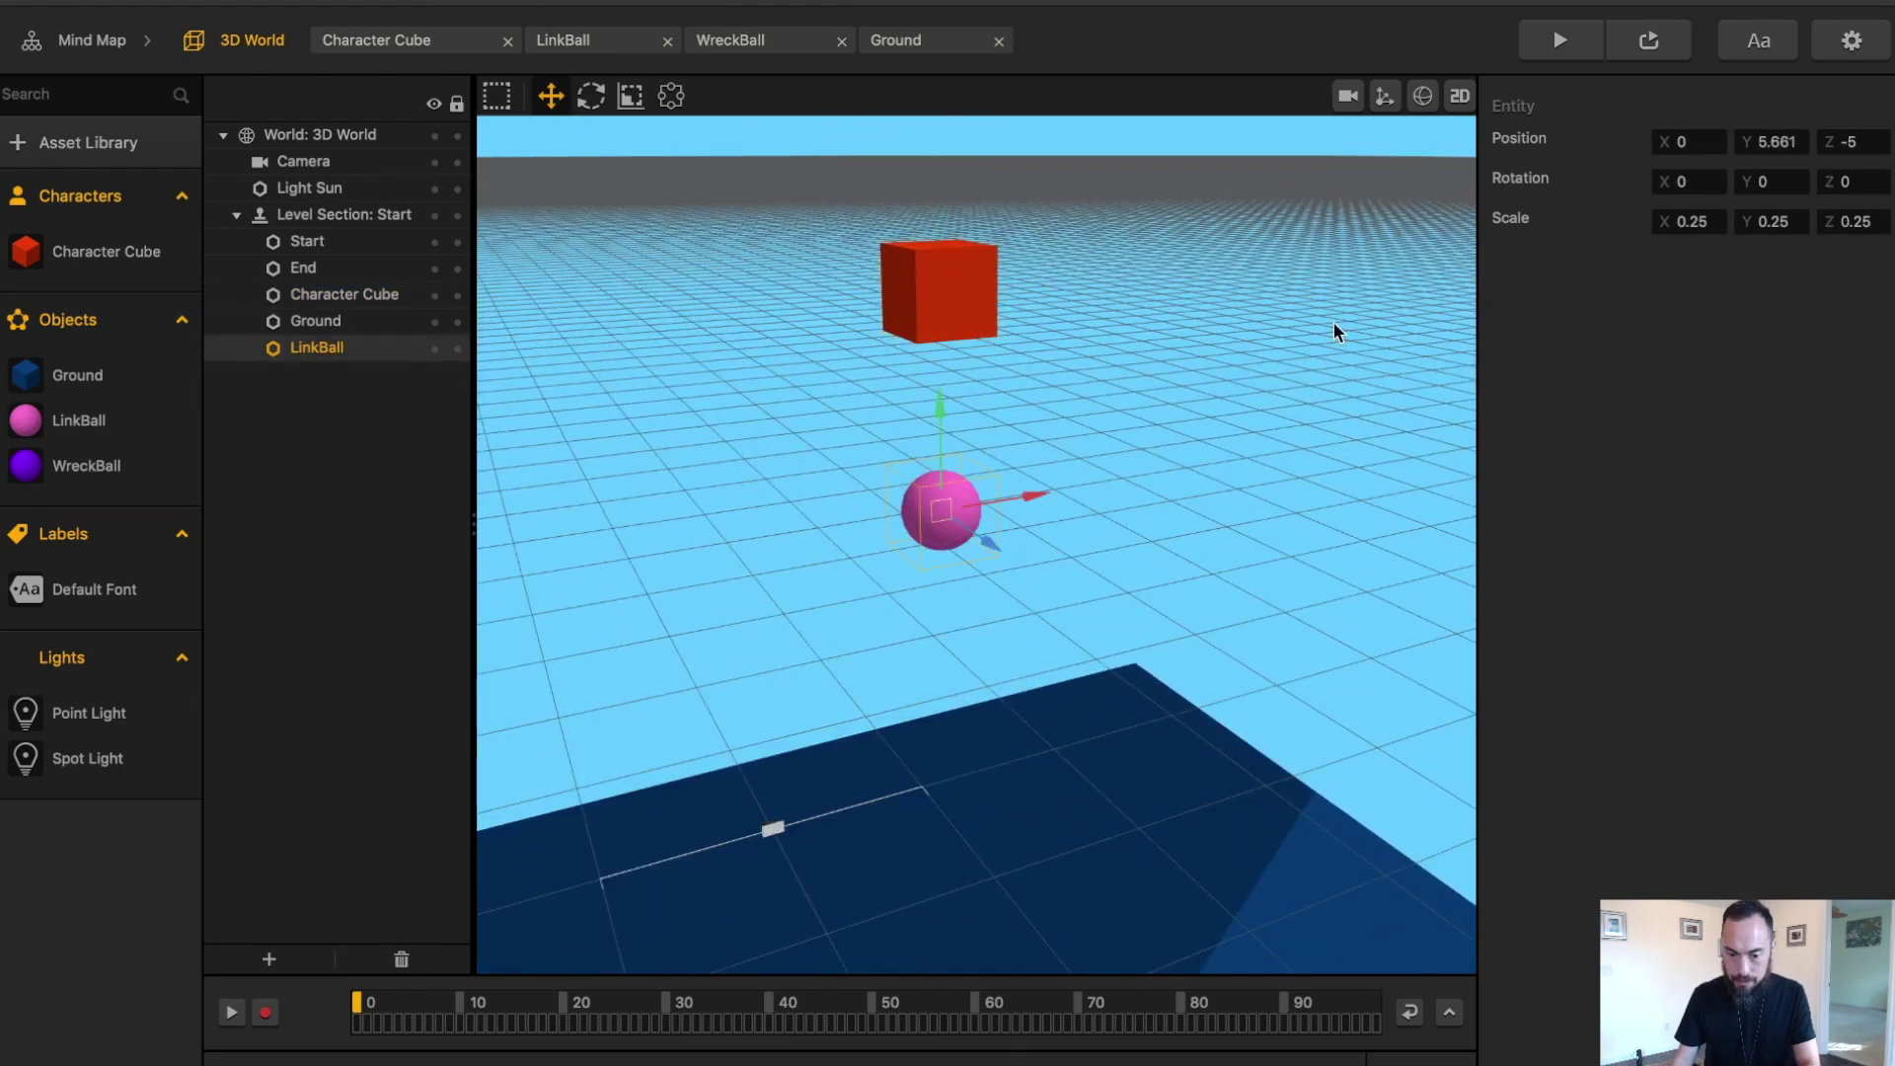
pyautogui.click(1784, 141)
pyautogui.write('6.5')
pyautogui.press('Return')
# - Duplicate the LinkBall and set the copy's Y position to 6, just under the first ball
pyautogui.moveTo(1175, 553); pyautogui.dragTo(1074, 451, button='right')
pyautogui.click(1152, 402)
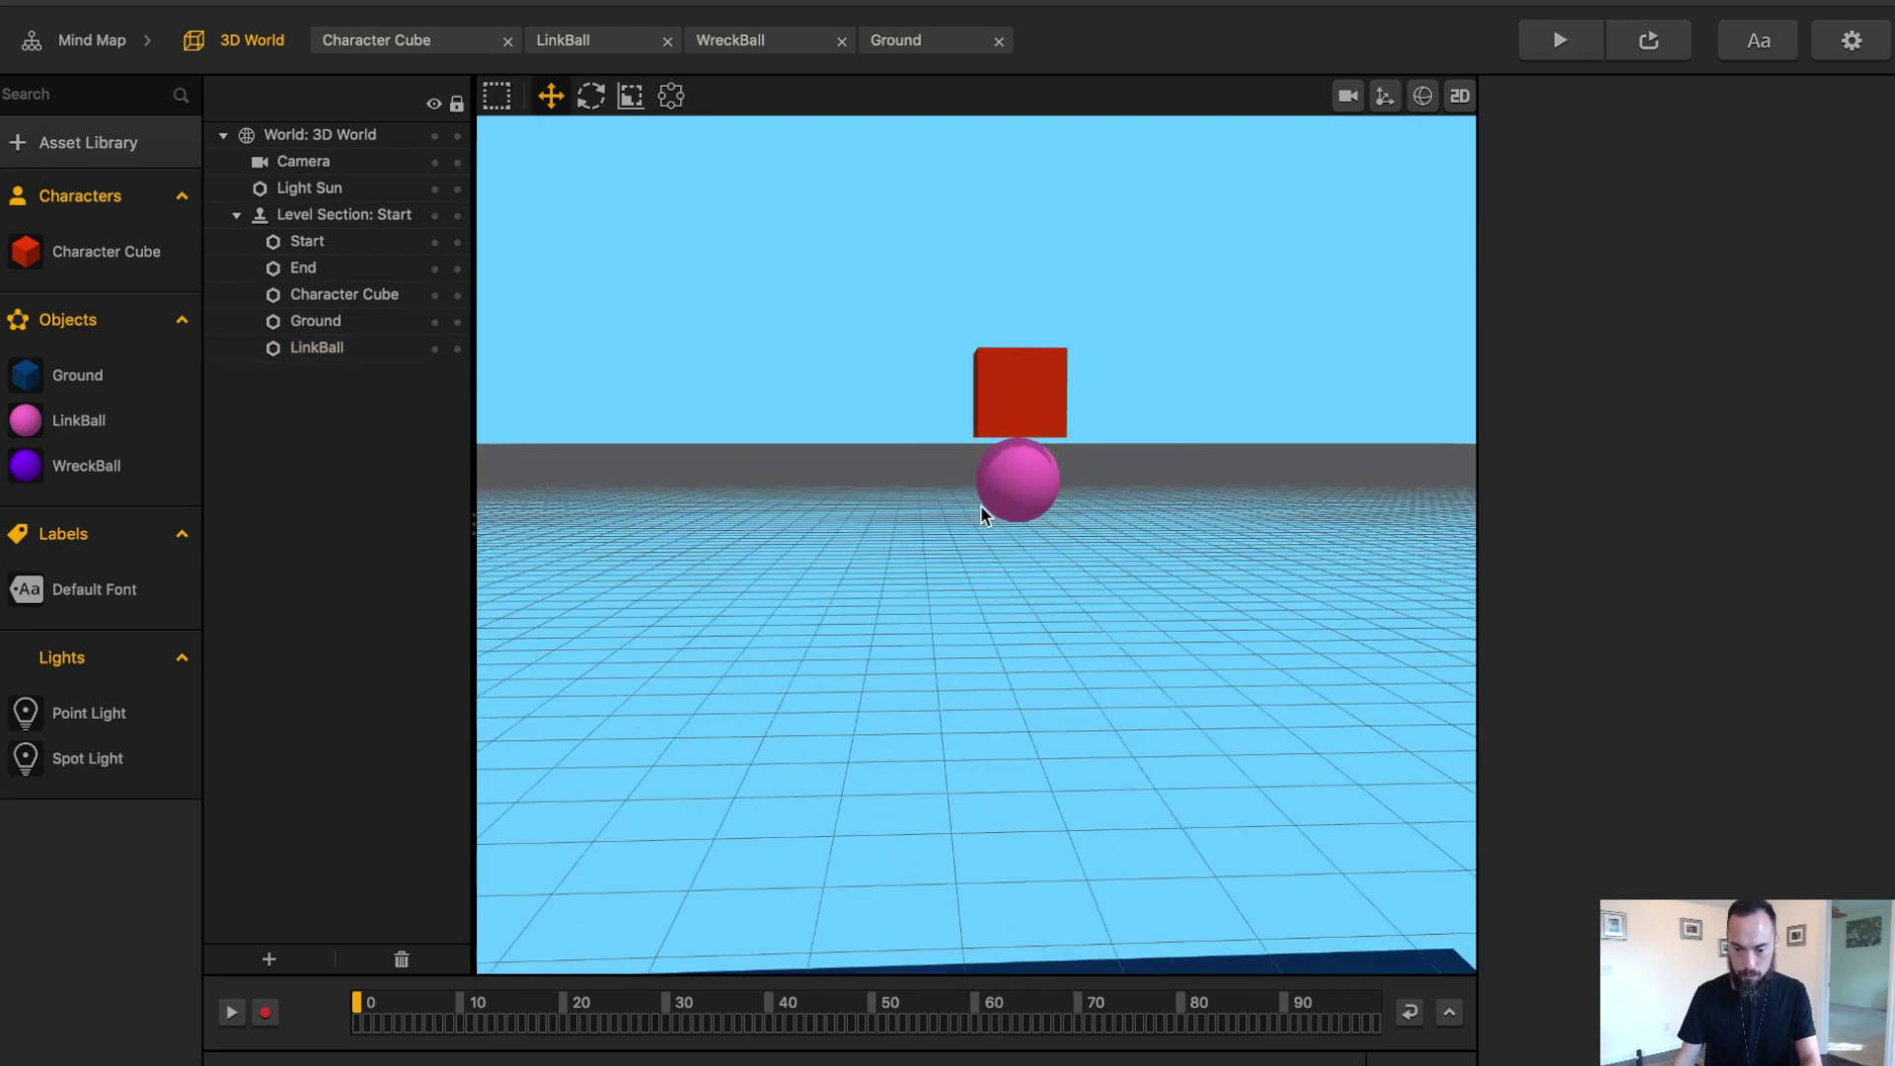
pyautogui.press('super+v')
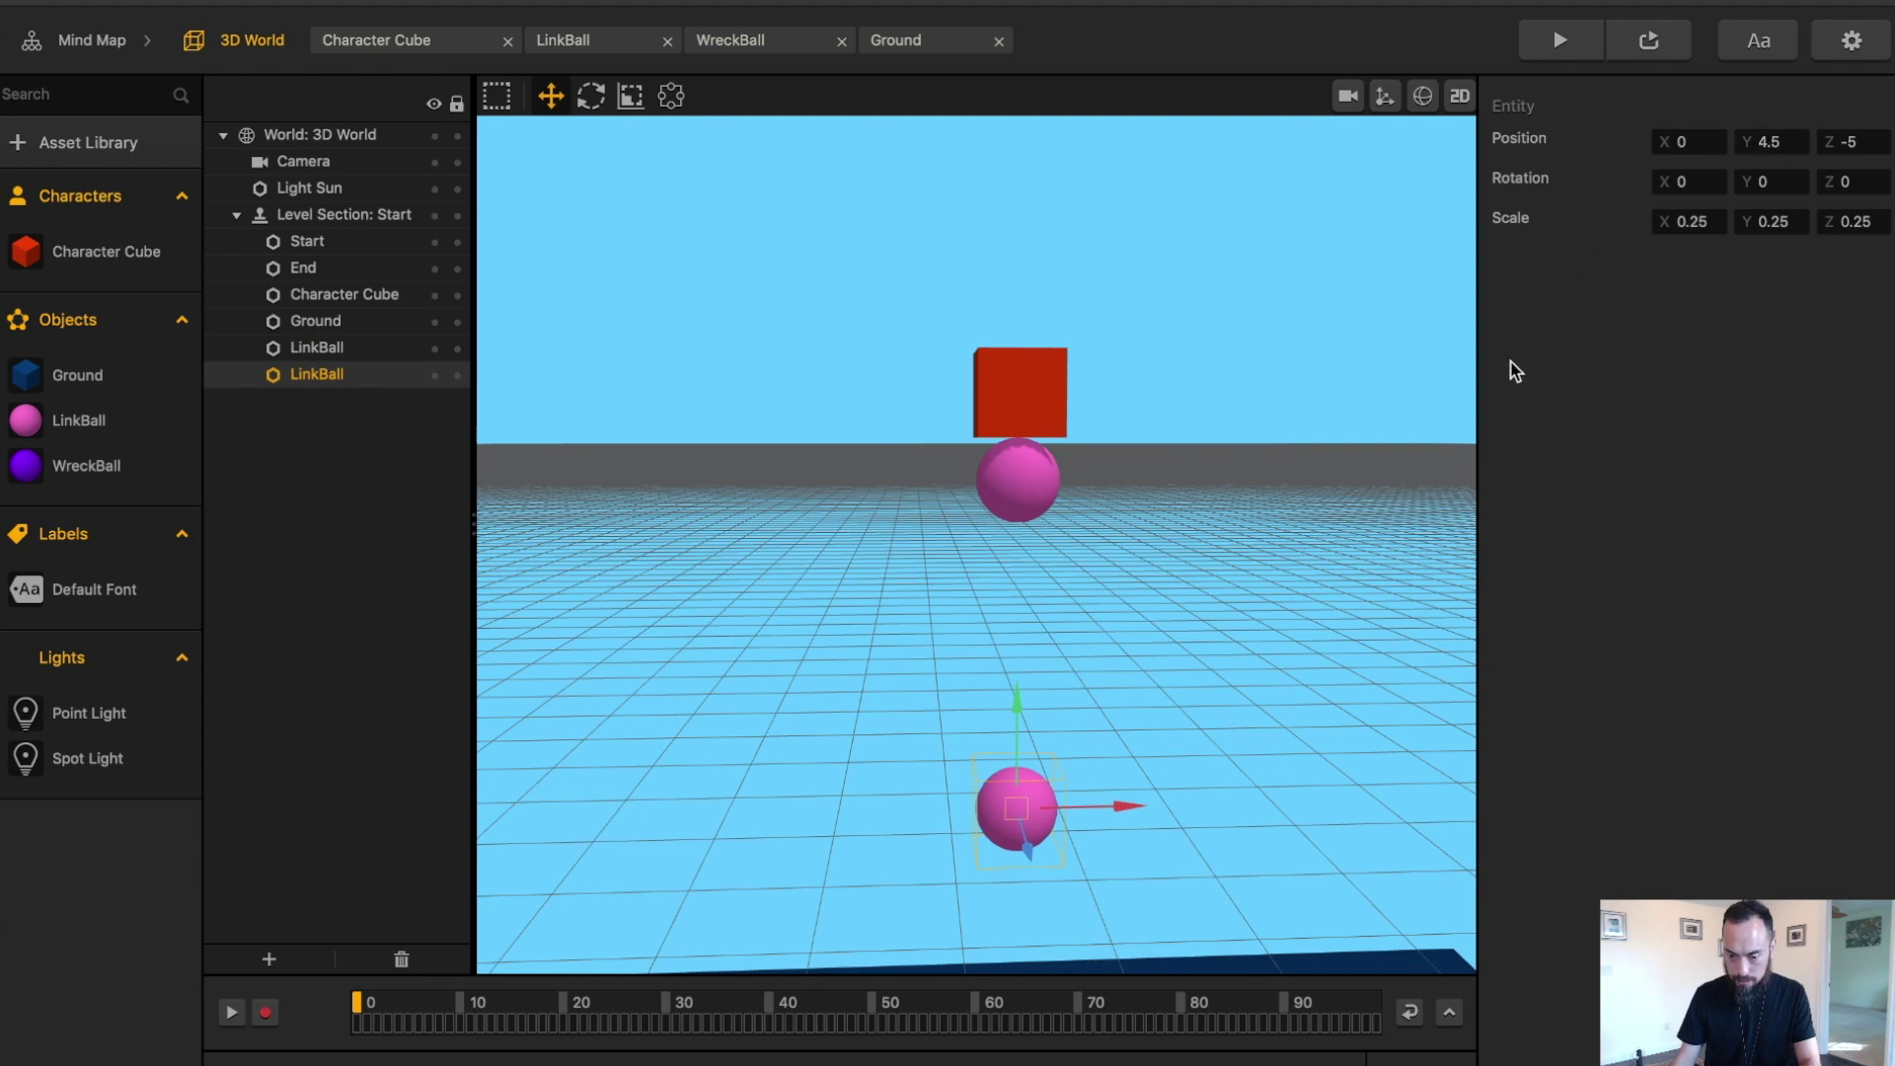
pyautogui.click(1028, 477)
pyautogui.click(1016, 821)
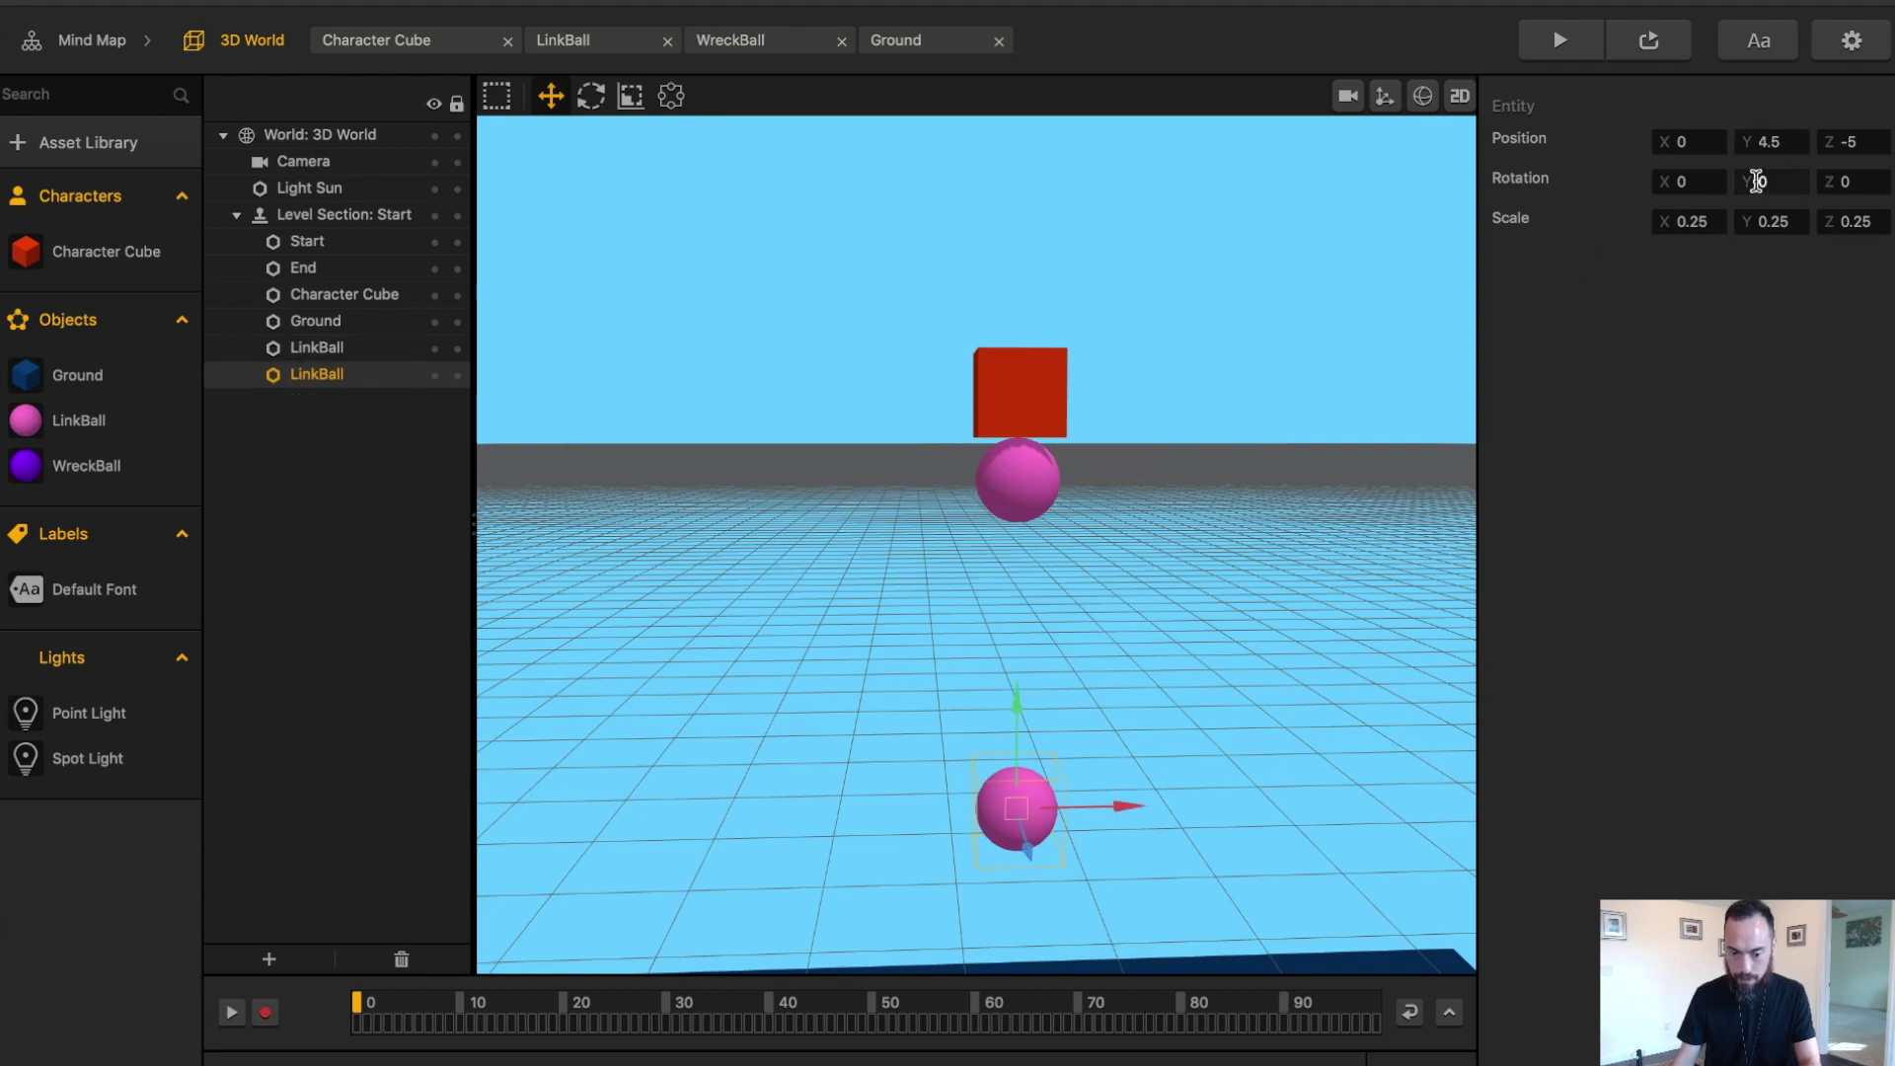
pyautogui.click(1770, 141)
pyautogui.write('6')
pyautogui.press('Tab')
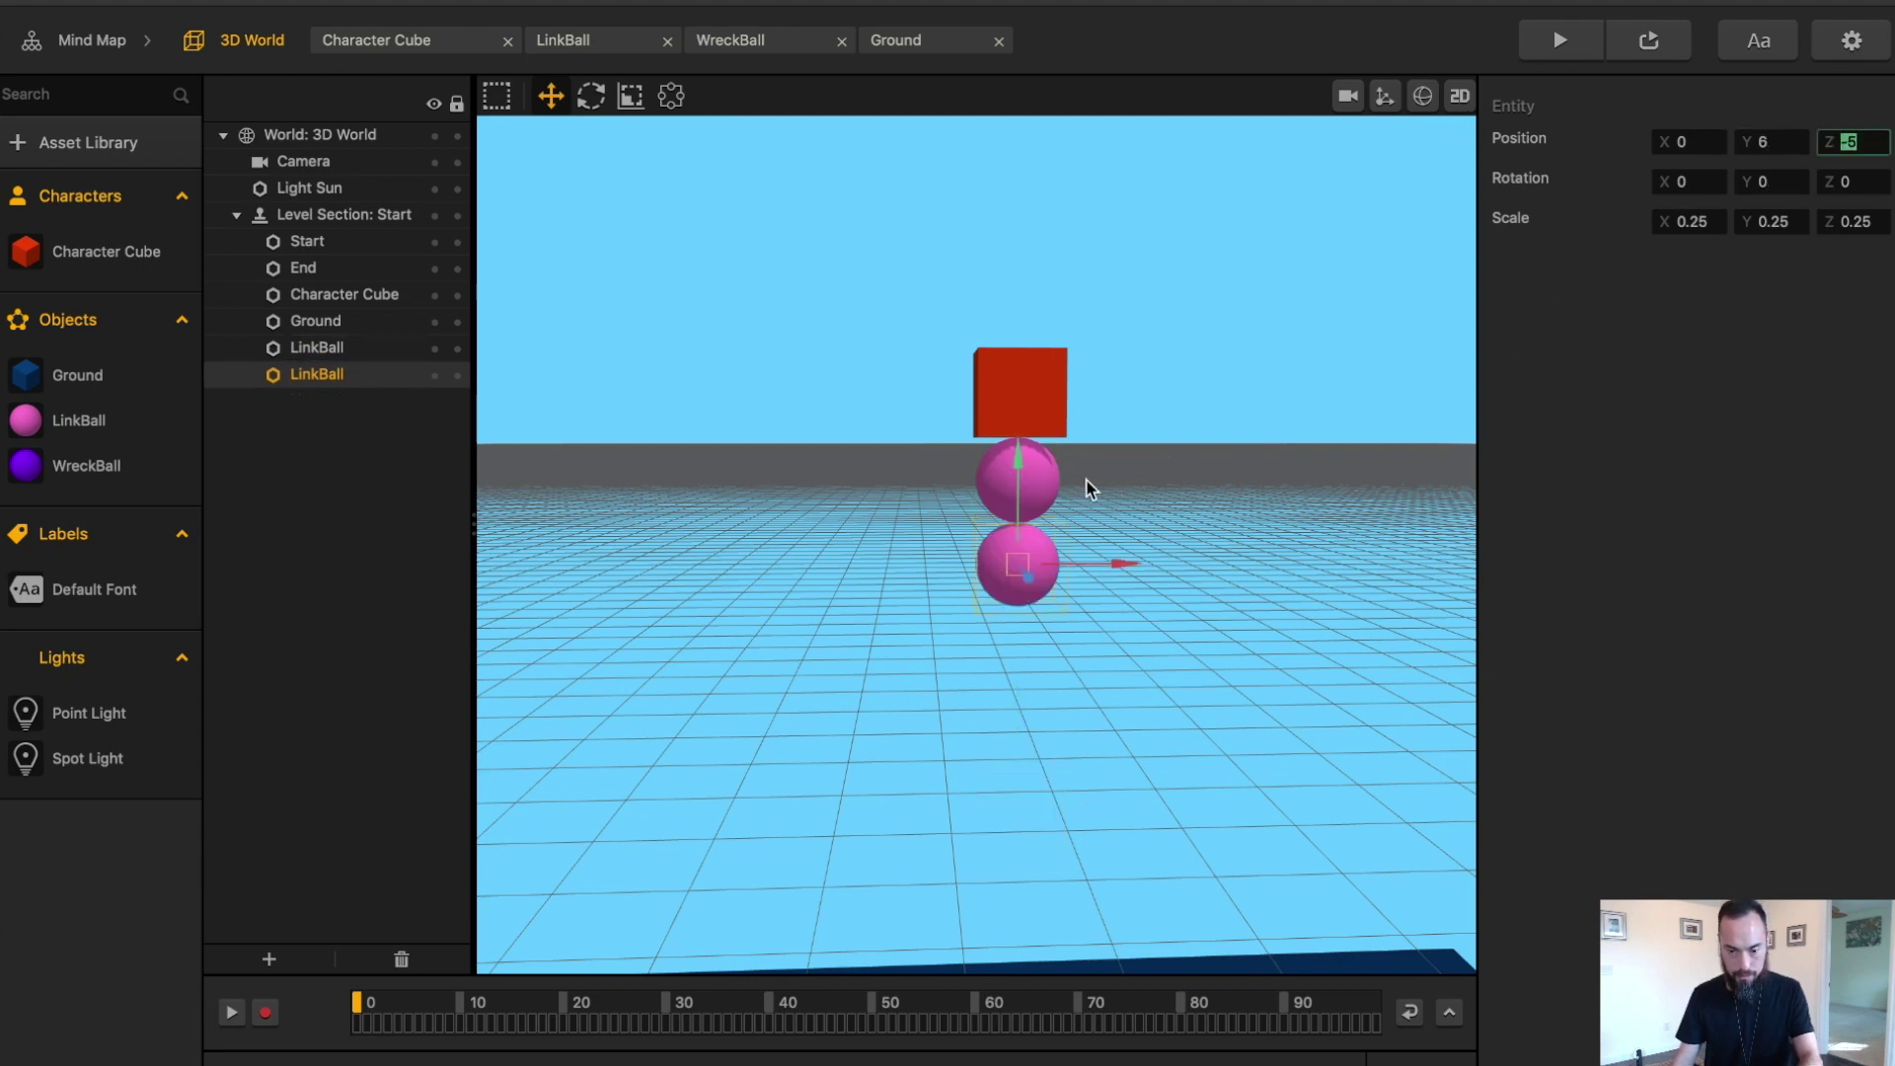
# - Duplicate both LinkBalls and set the copies' Y positions to 5.5 and 5 to continue the chain
pyautogui.keyDown('shift'); pyautogui.click(1051, 479); pyautogui.keyUp('shift')
pyautogui.press('super+d')
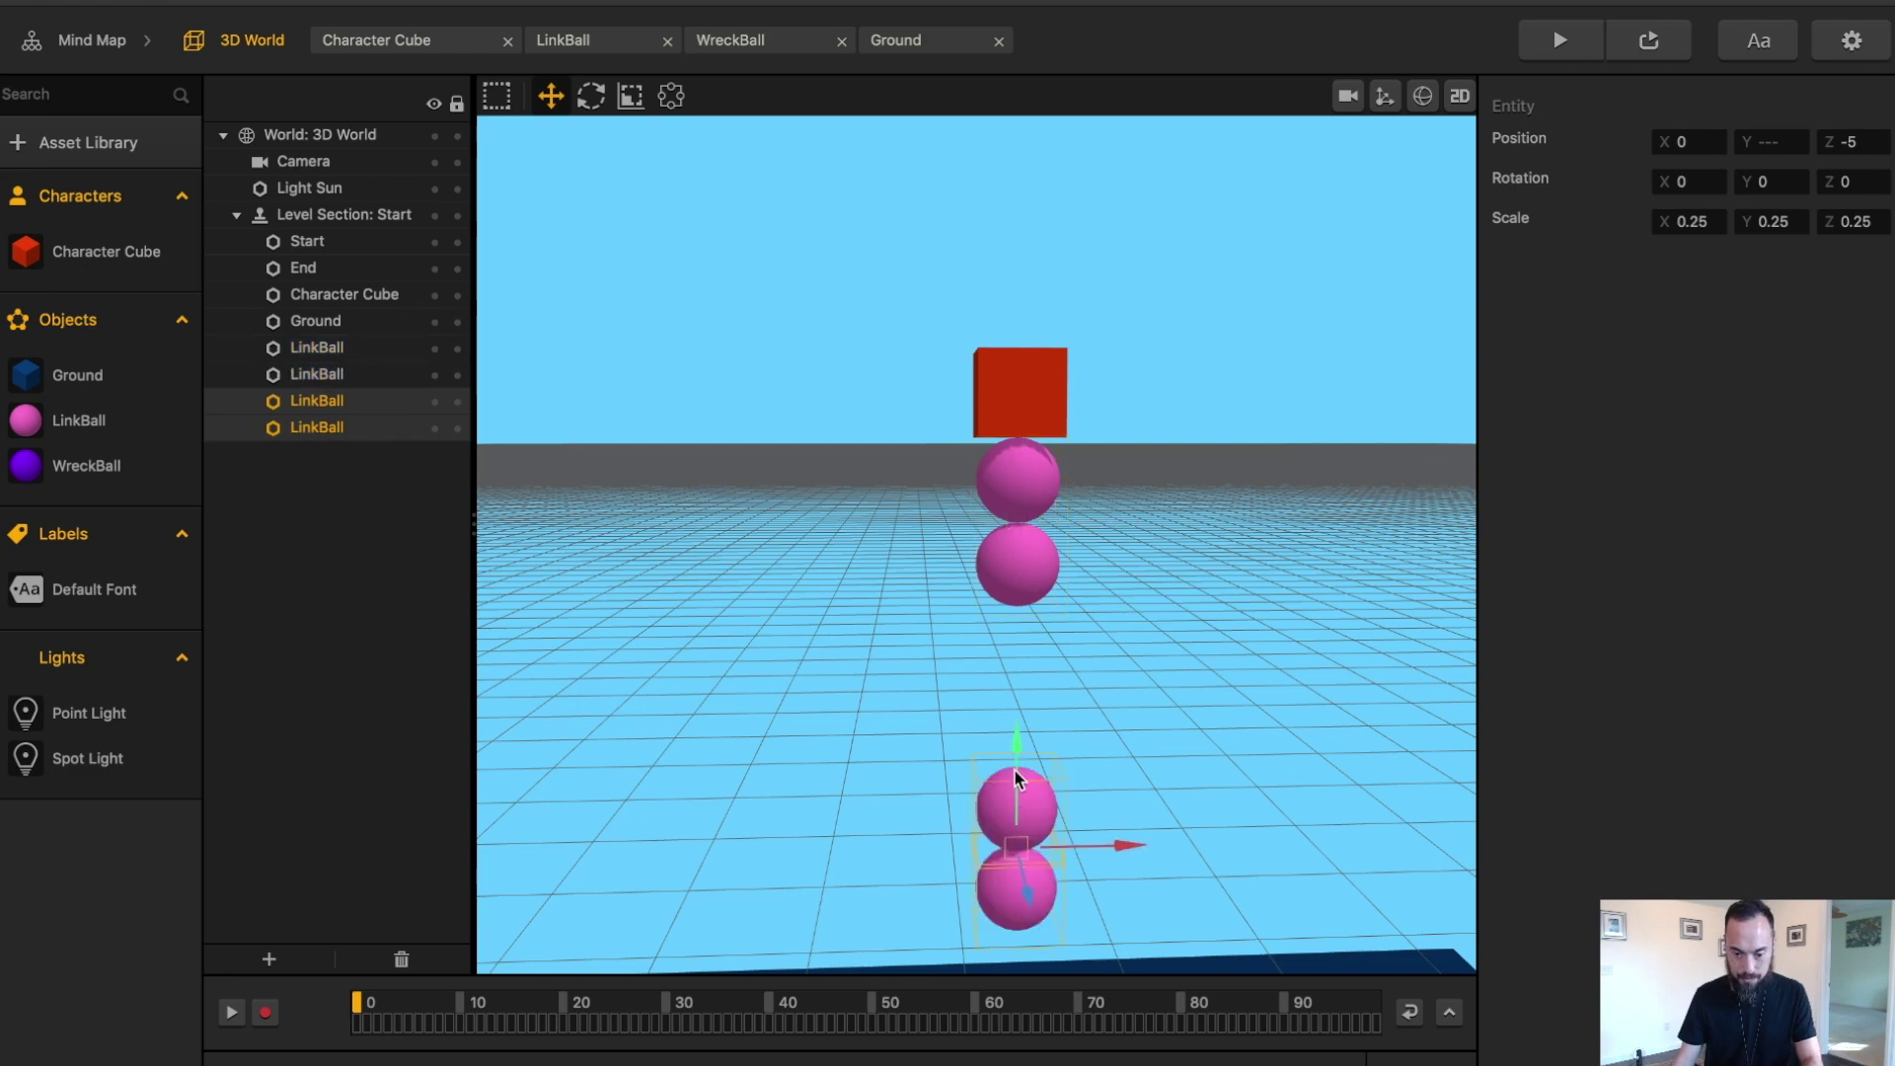
pyautogui.moveTo(1020, 780); pyautogui.dragTo(1020, 661)
pyautogui.click(995, 683)
pyautogui.click(1769, 141)
pyautogui.write('5.5')
pyautogui.press('Tab')
pyautogui.click(987, 781)
pyautogui.click(1769, 141)
pyautogui.write('5')
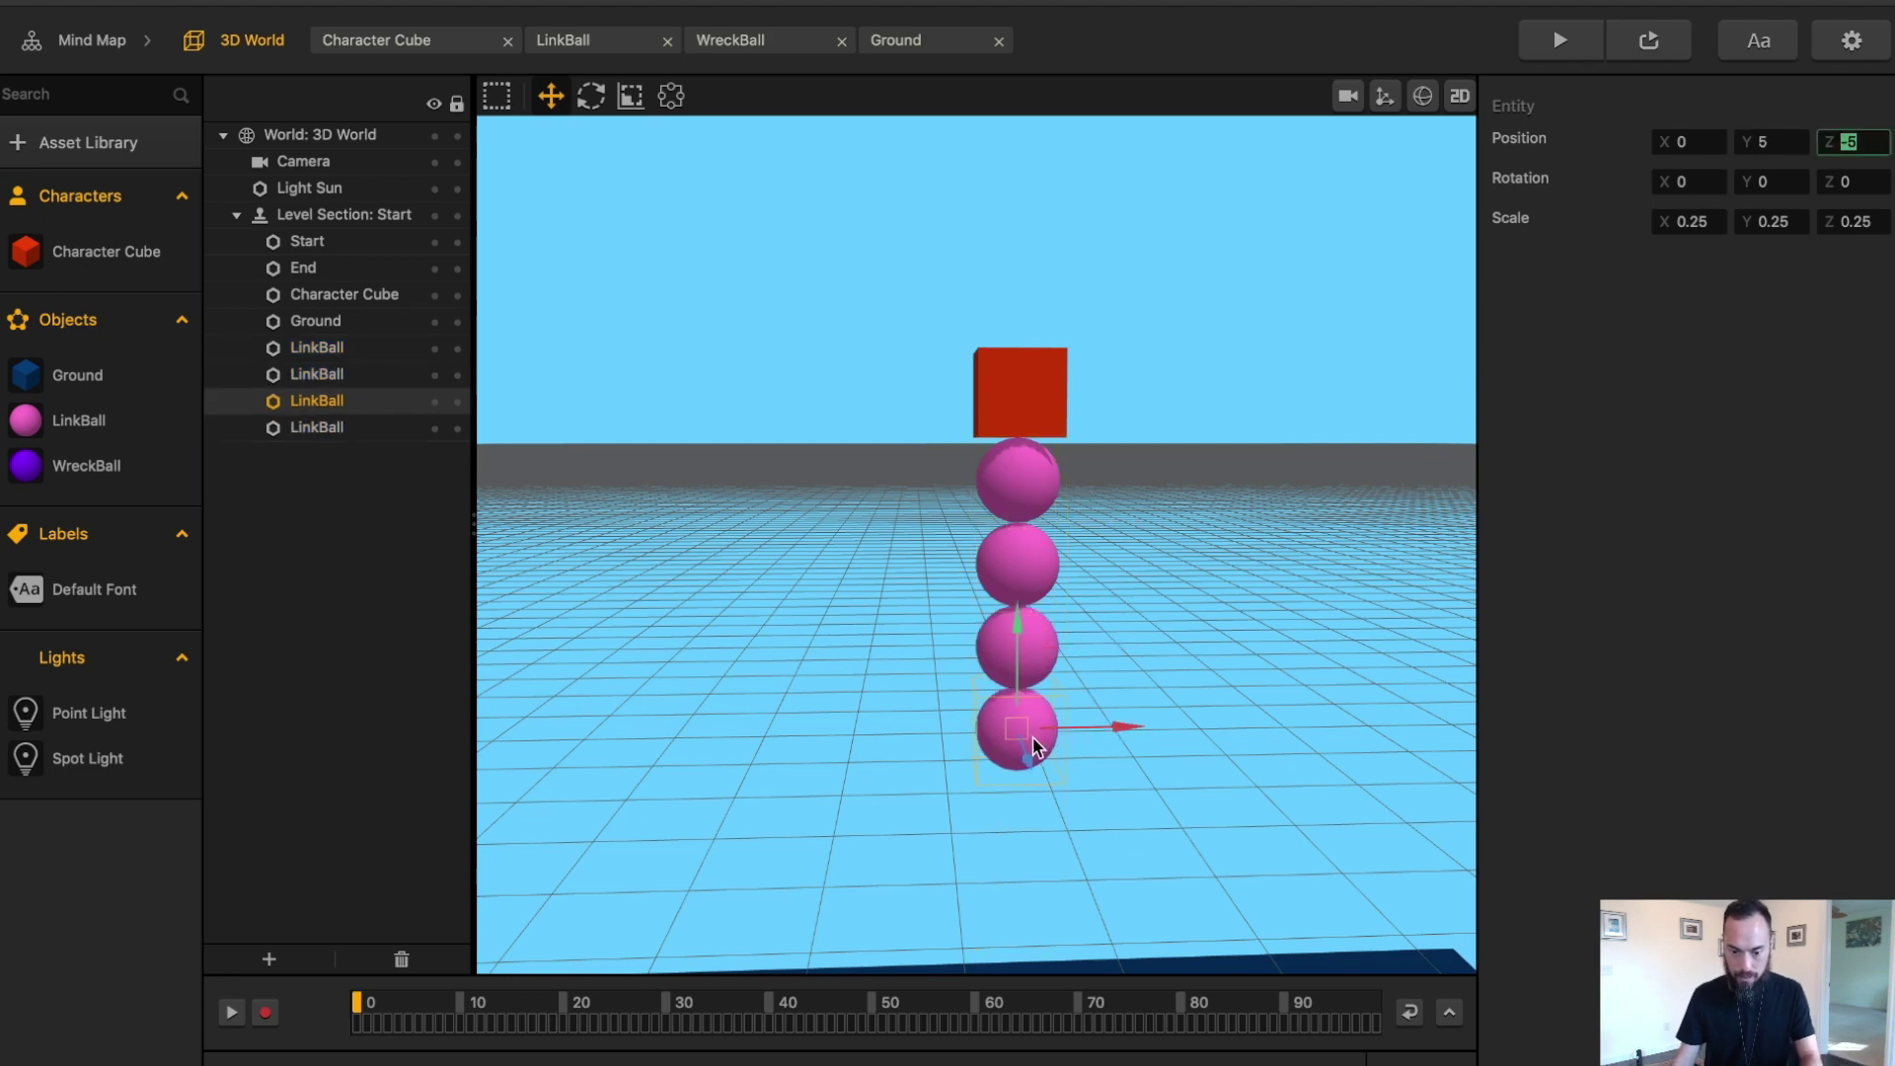
# - Duplicate the four LinkBalls together to extend the chain to eight balls
pyautogui.keyDown('shift'); pyautogui.click(1018, 646); pyautogui.keyUp('shift')
pyautogui.keyDown('shift'); pyautogui.click(1021, 562); pyautogui.keyUp('shift')
pyautogui.keyDown('shift'); pyautogui.click(1024, 480); pyautogui.keyUp('shift')
pyautogui.press('super+d')
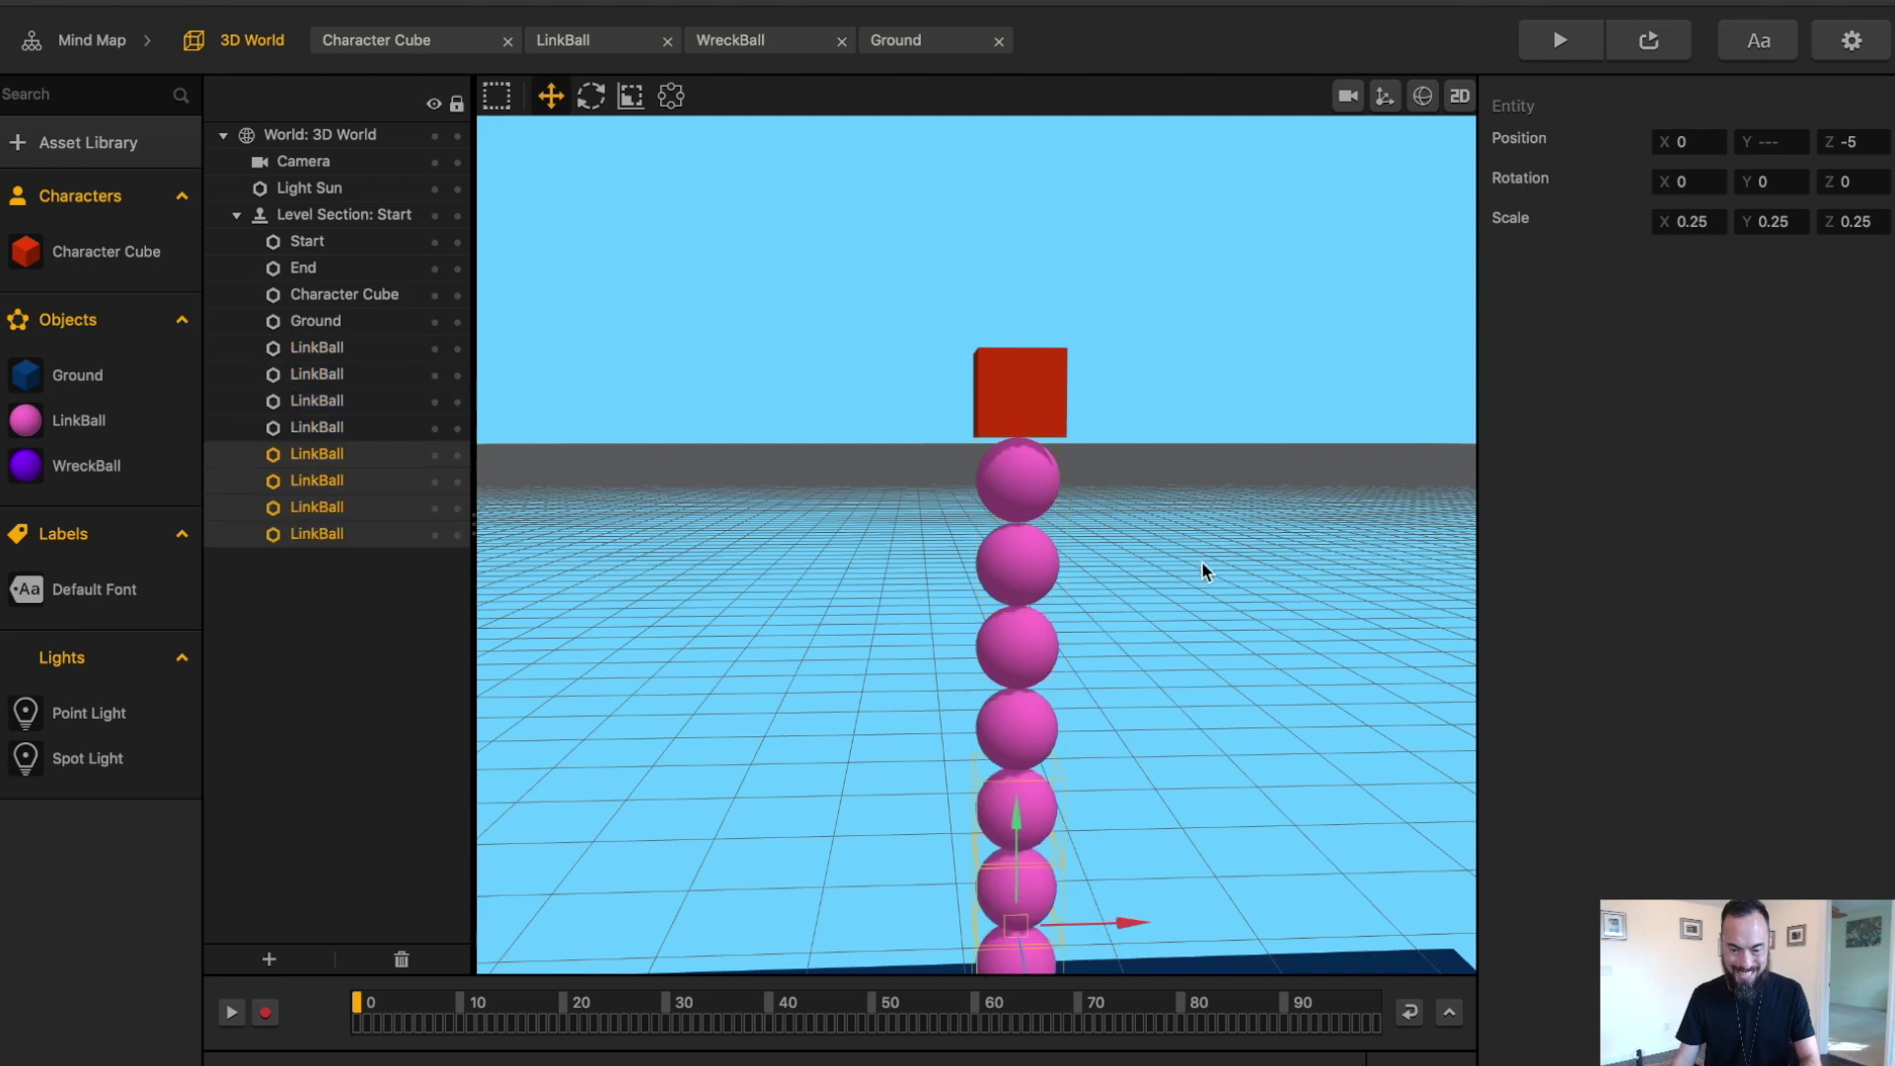
pyautogui.click(1022, 821)
pyautogui.moveTo(1230, 821); pyautogui.dragTo(1201, 305, button='right')
pyautogui.scroll(-3, 1039, 679)
pyautogui.moveTo(1040, 691); pyautogui.dragTo(1032, 905, button='right')
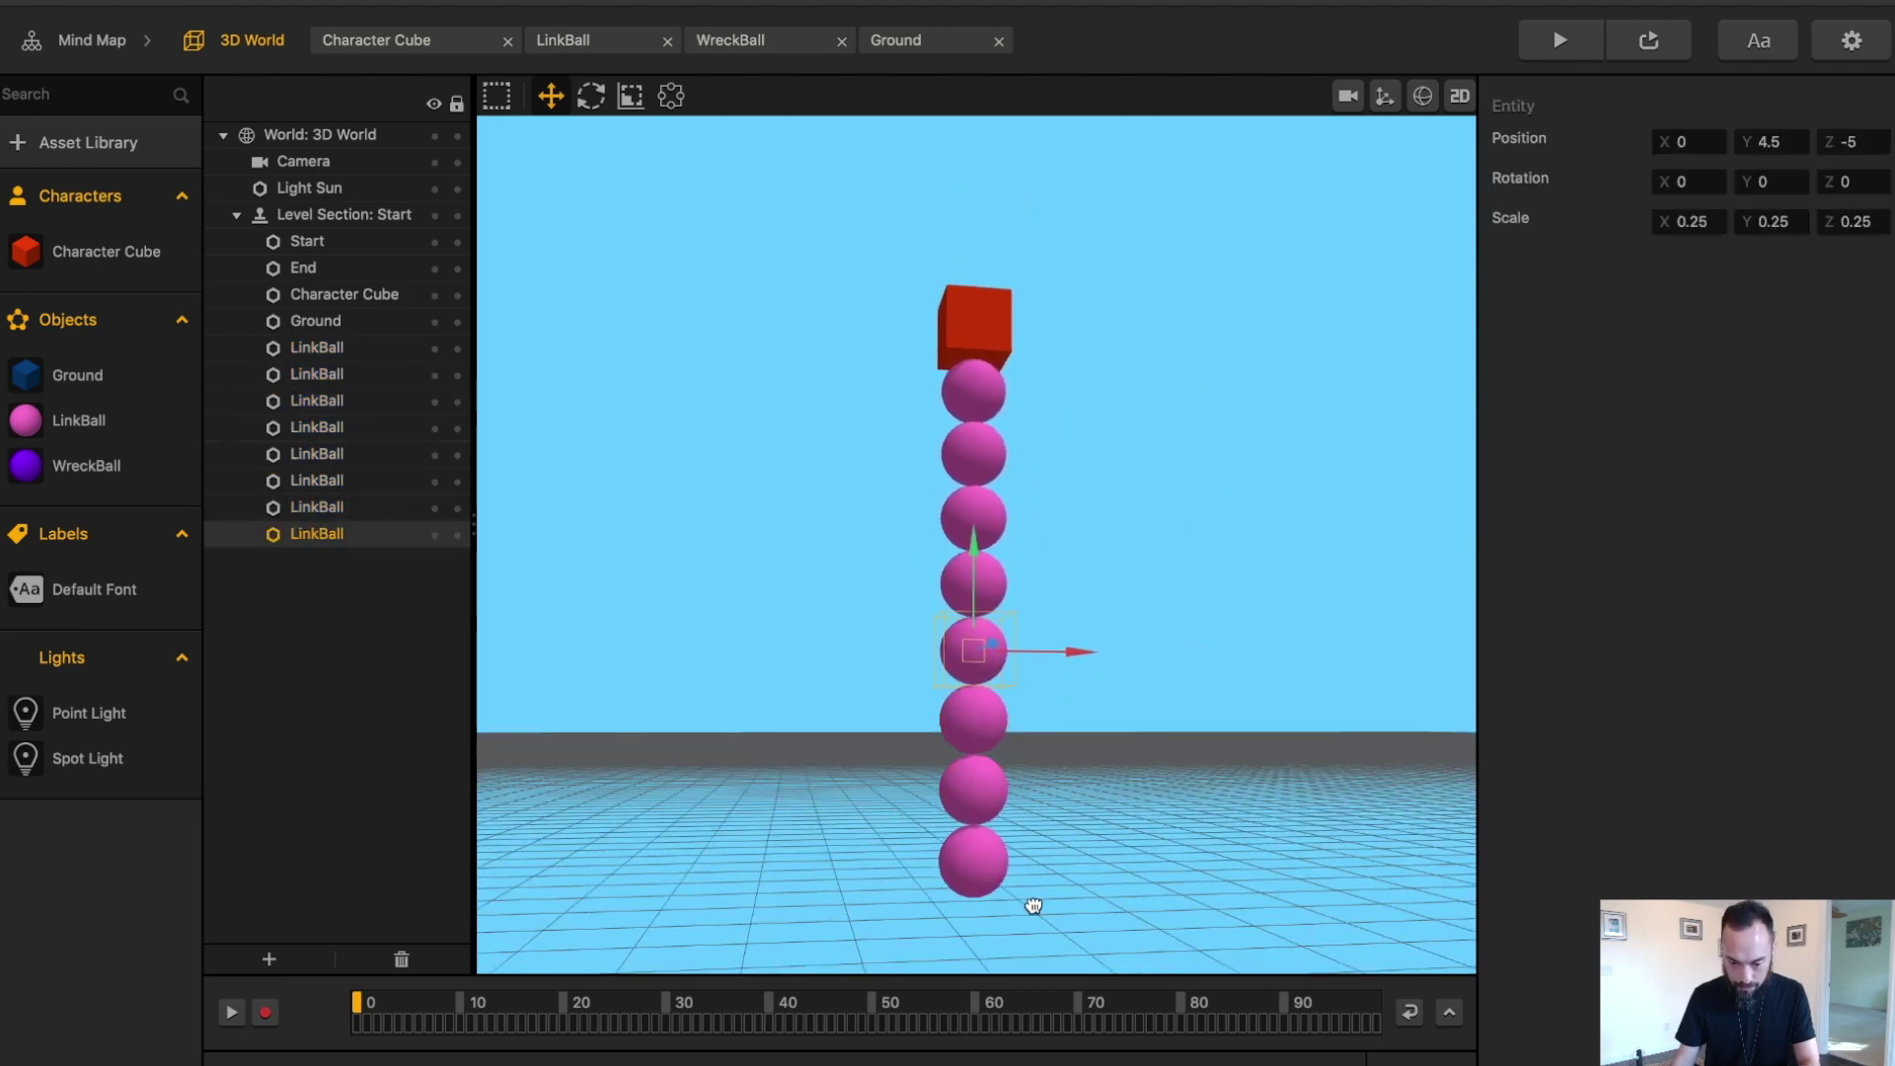
# - Select the lowest four LinkBalls and duplicate them to extend the chain to twelve balls
pyautogui.scroll(-5, 992, 653)
pyautogui.click(973, 720)
pyautogui.keyDown('shift'); pyautogui.click(972, 679); pyautogui.keyUp('shift')
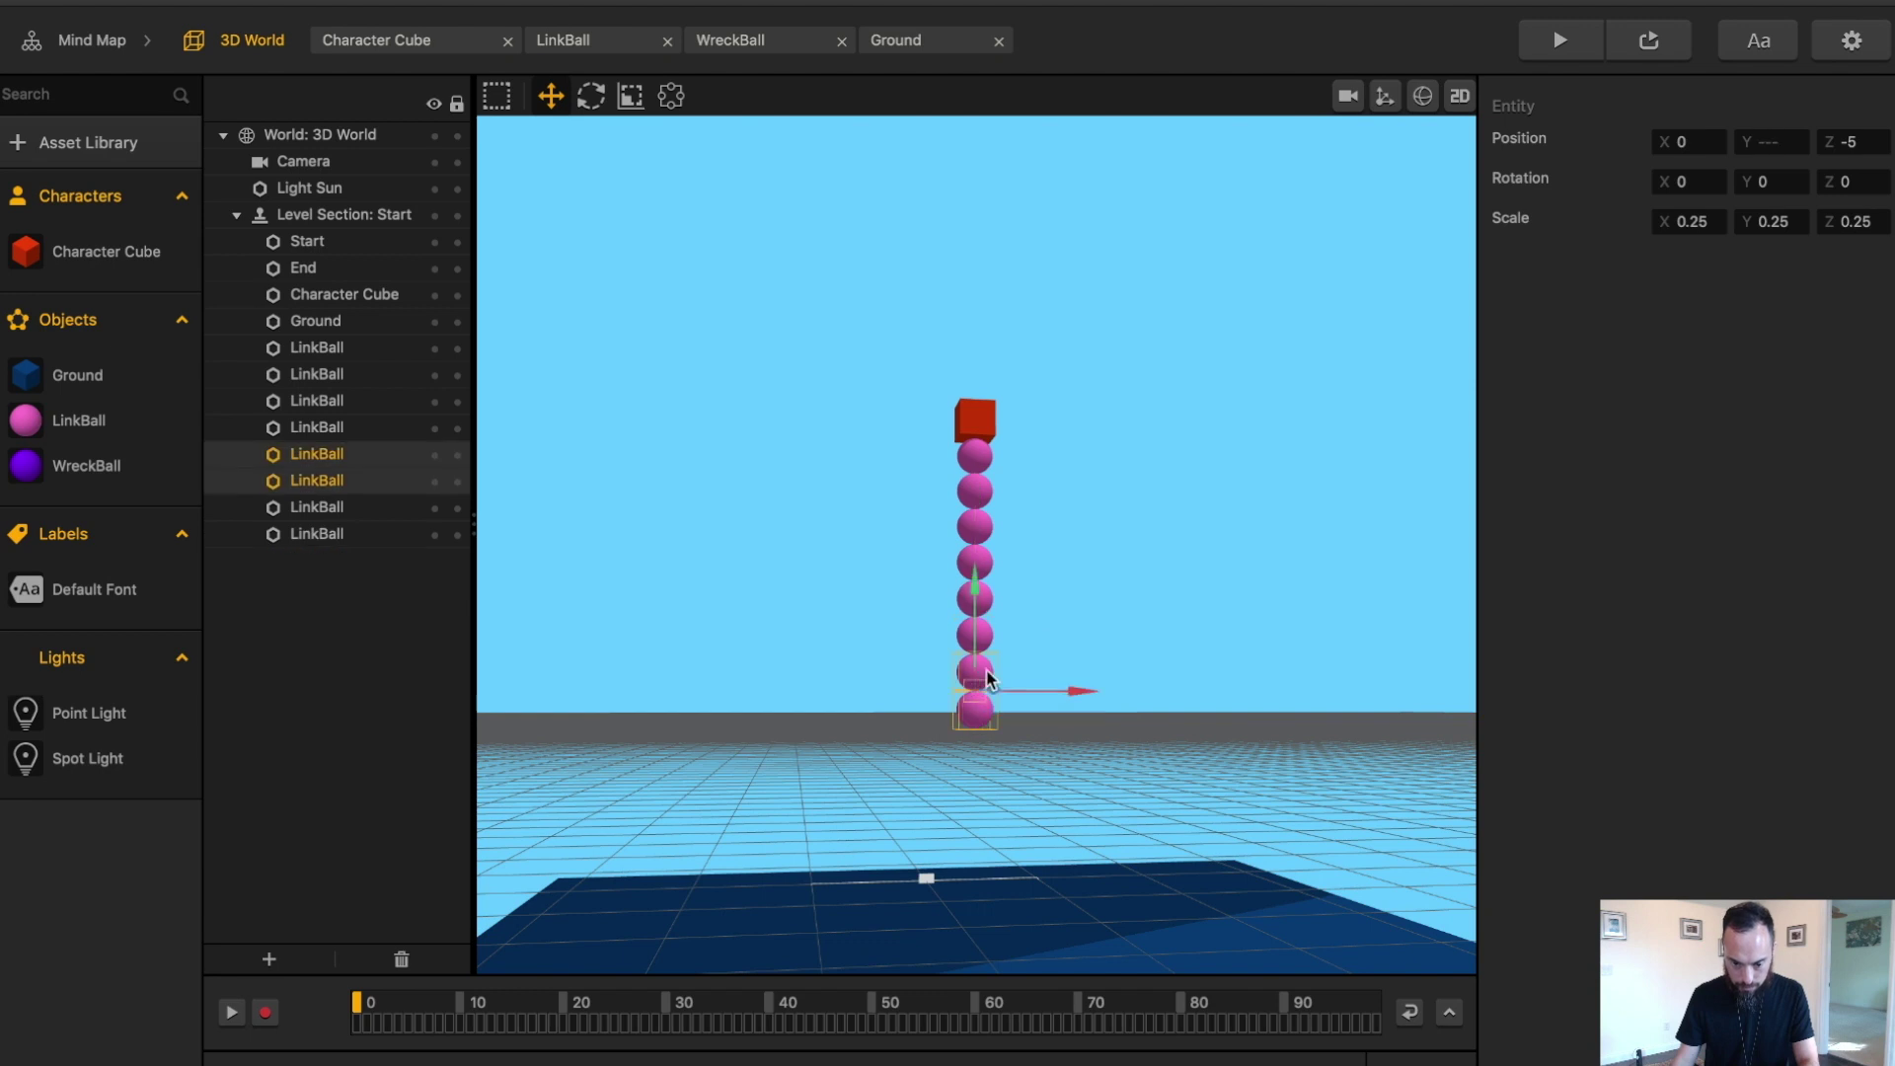
pyautogui.click(990, 710)
pyautogui.click(980, 711)
pyautogui.keyDown('shift'); pyautogui.click(979, 675); pyautogui.keyUp('shift')
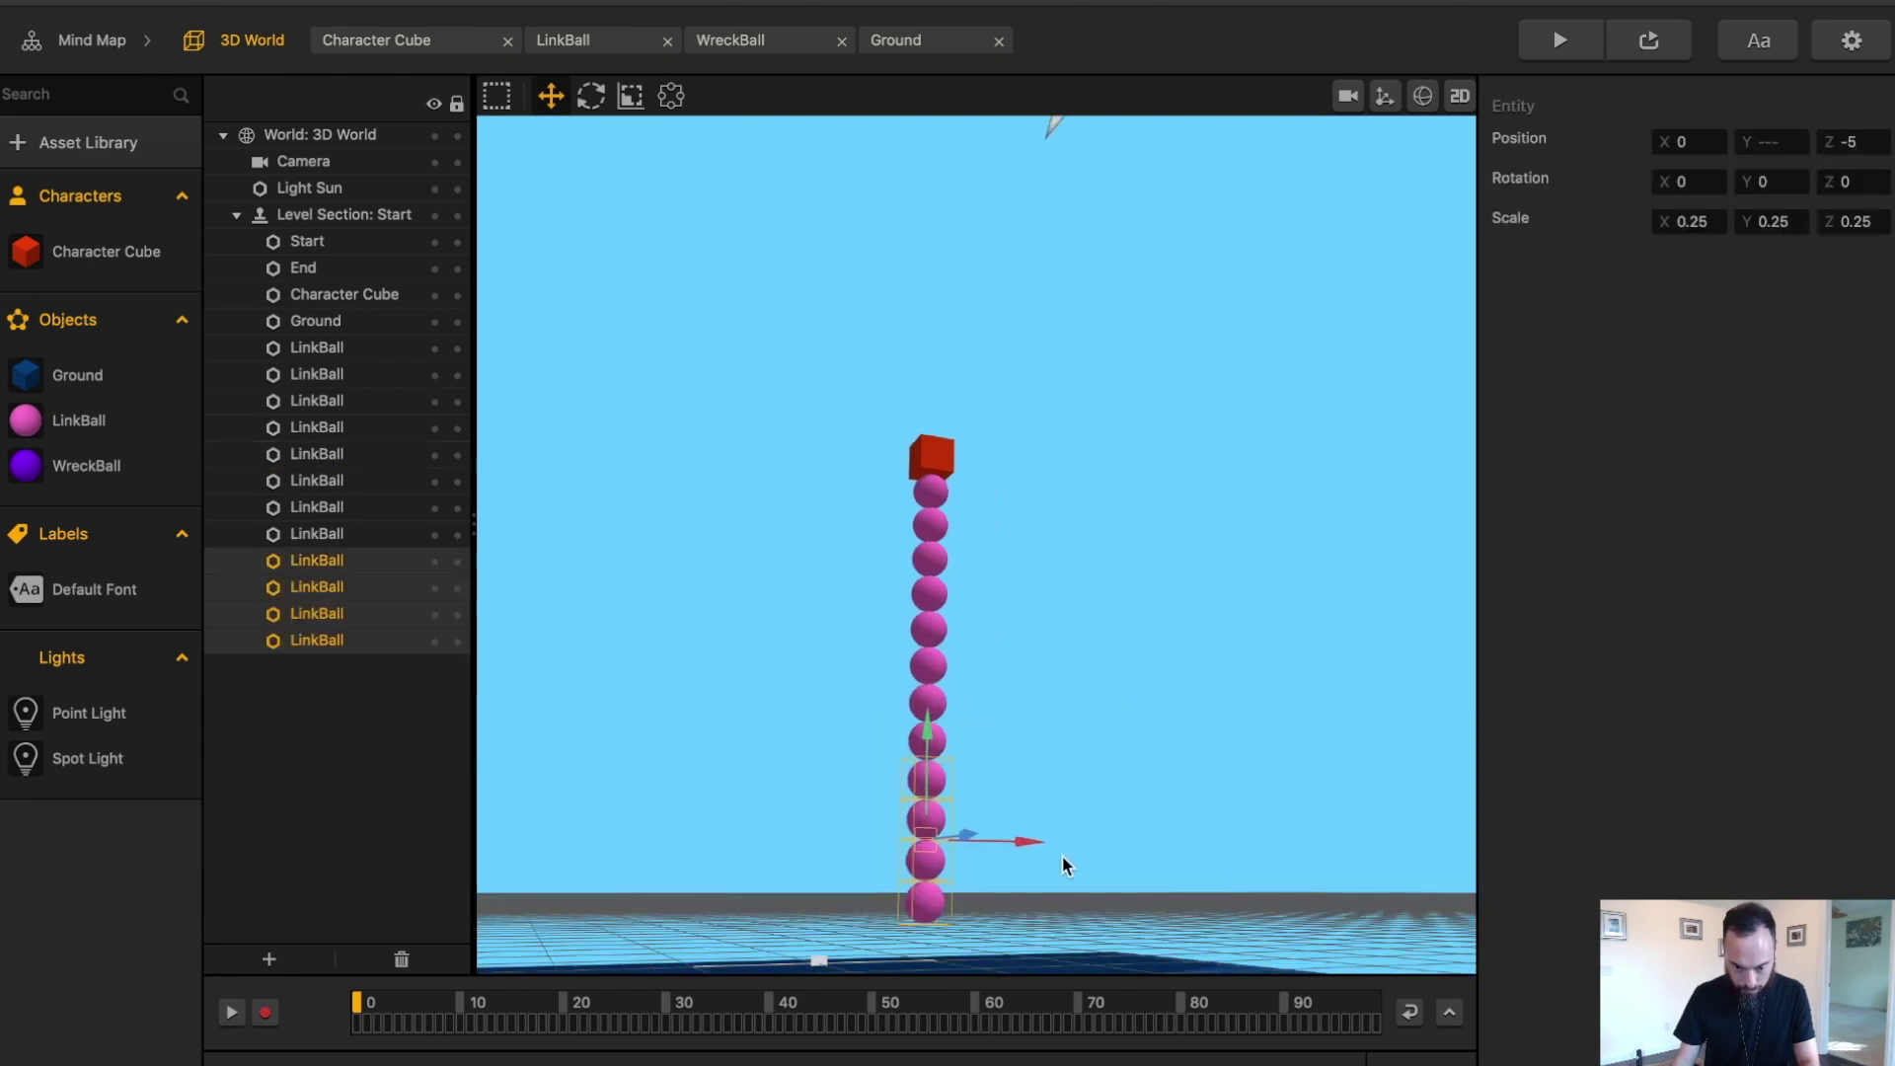
pyautogui.moveTo(1061, 860); pyautogui.dragTo(972, 922, button='right')
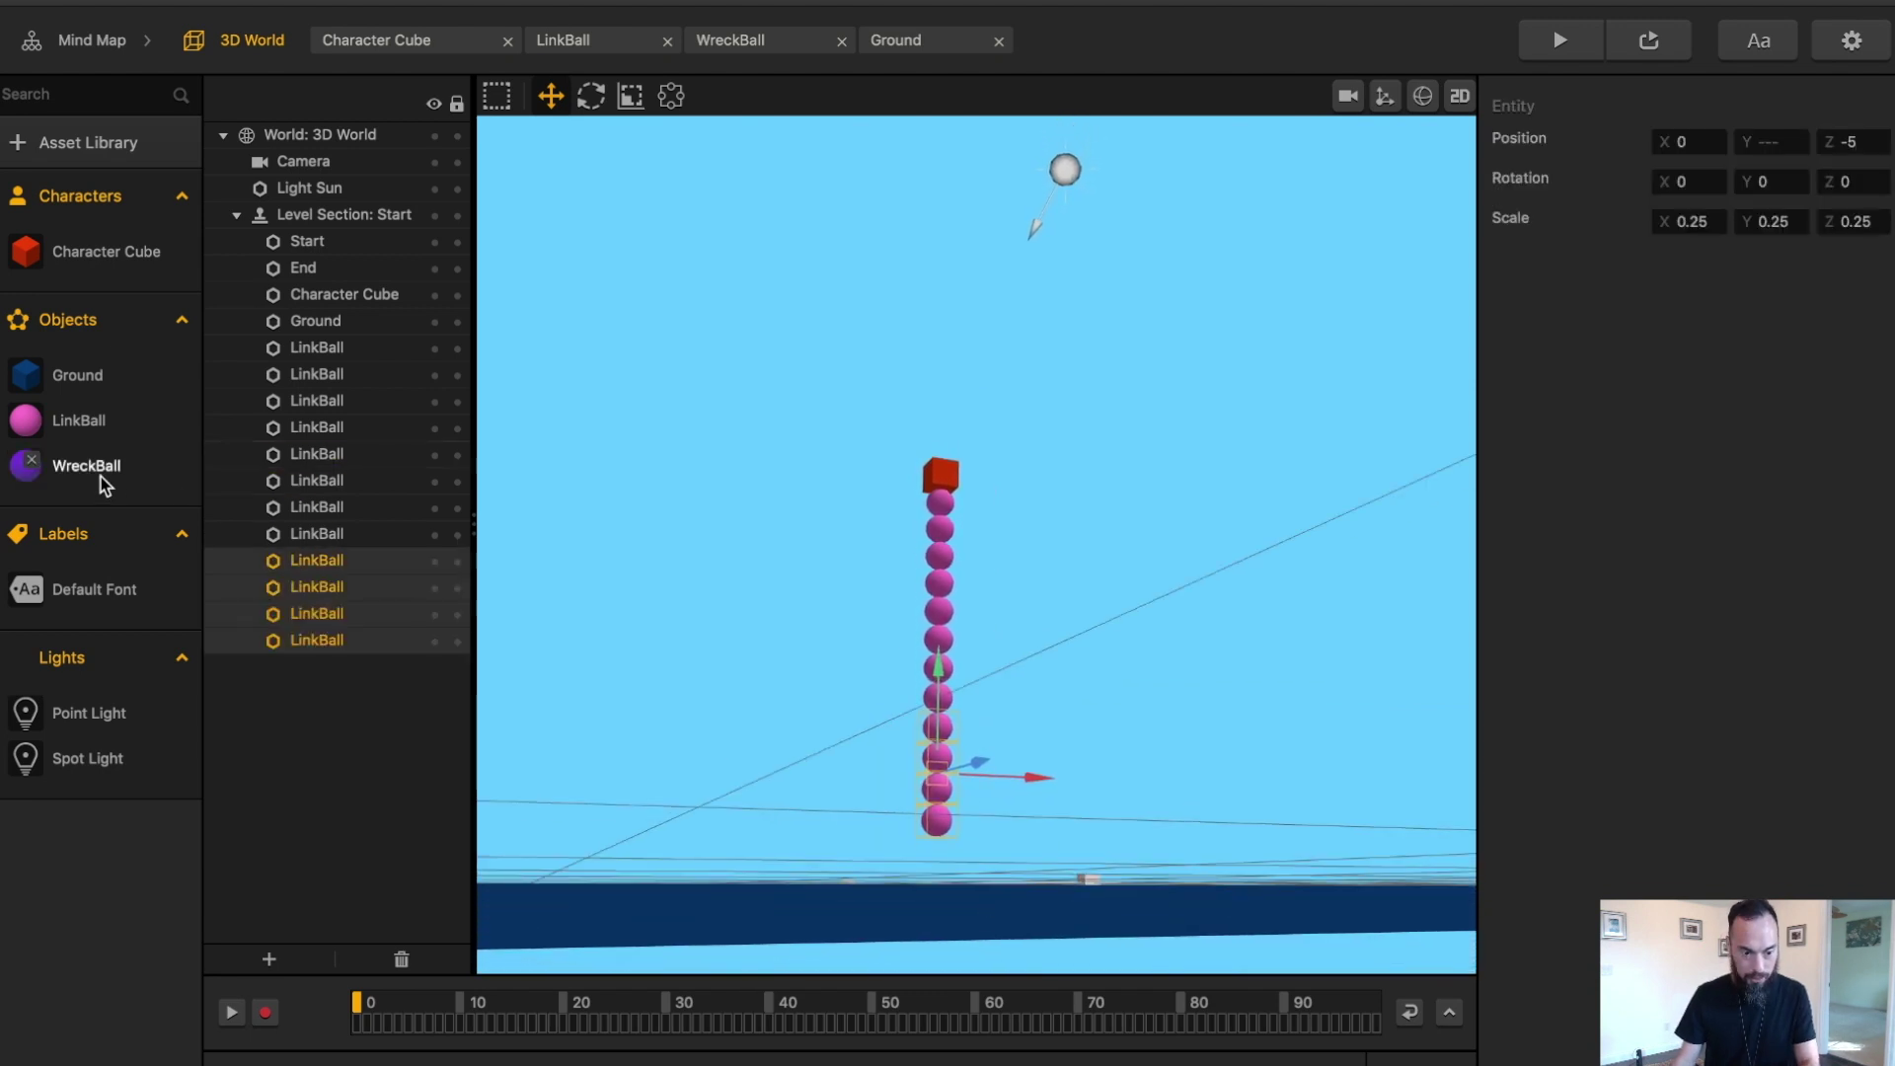
# - Place a WreckBall in the 3D World and scale it to 0.5 on the X, Y and Z axes
pyautogui.moveTo(101, 477); pyautogui.dragTo(904, 794)
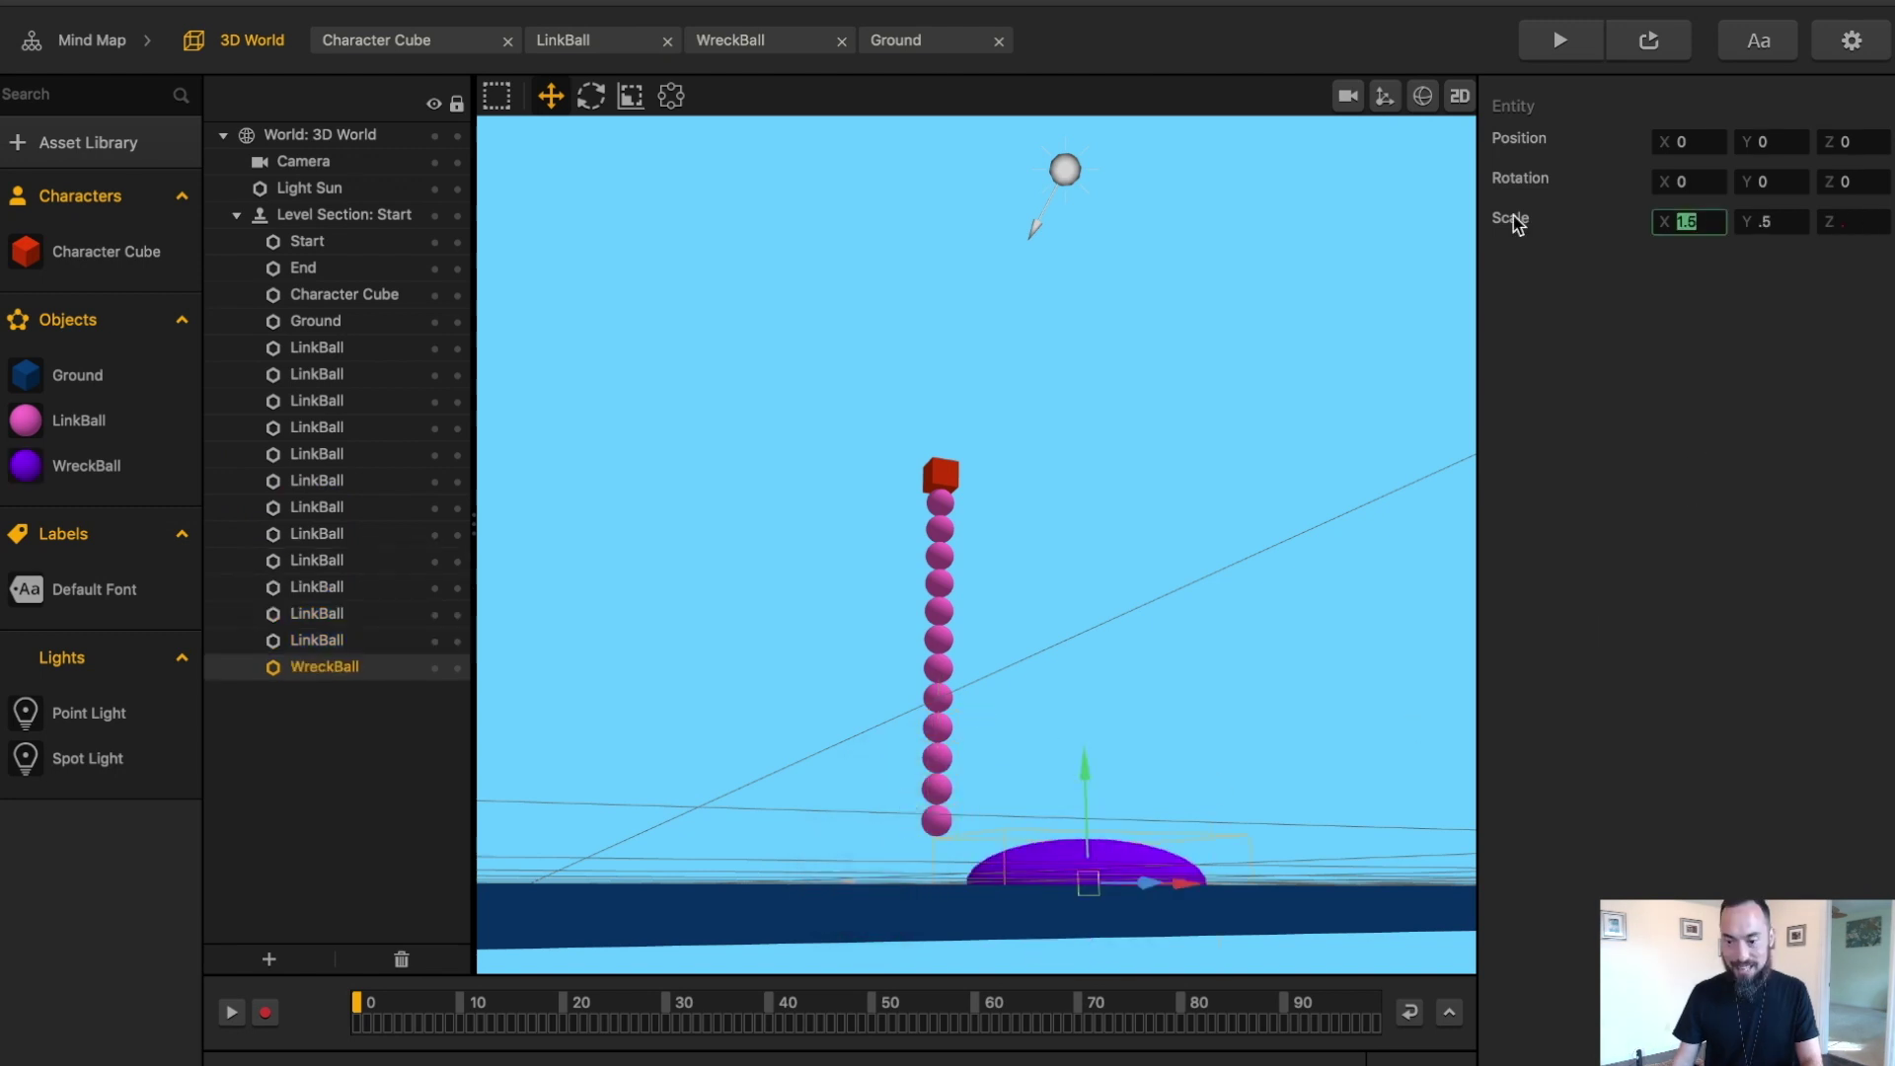
pyautogui.write('.5')
pyautogui.press('Tab')
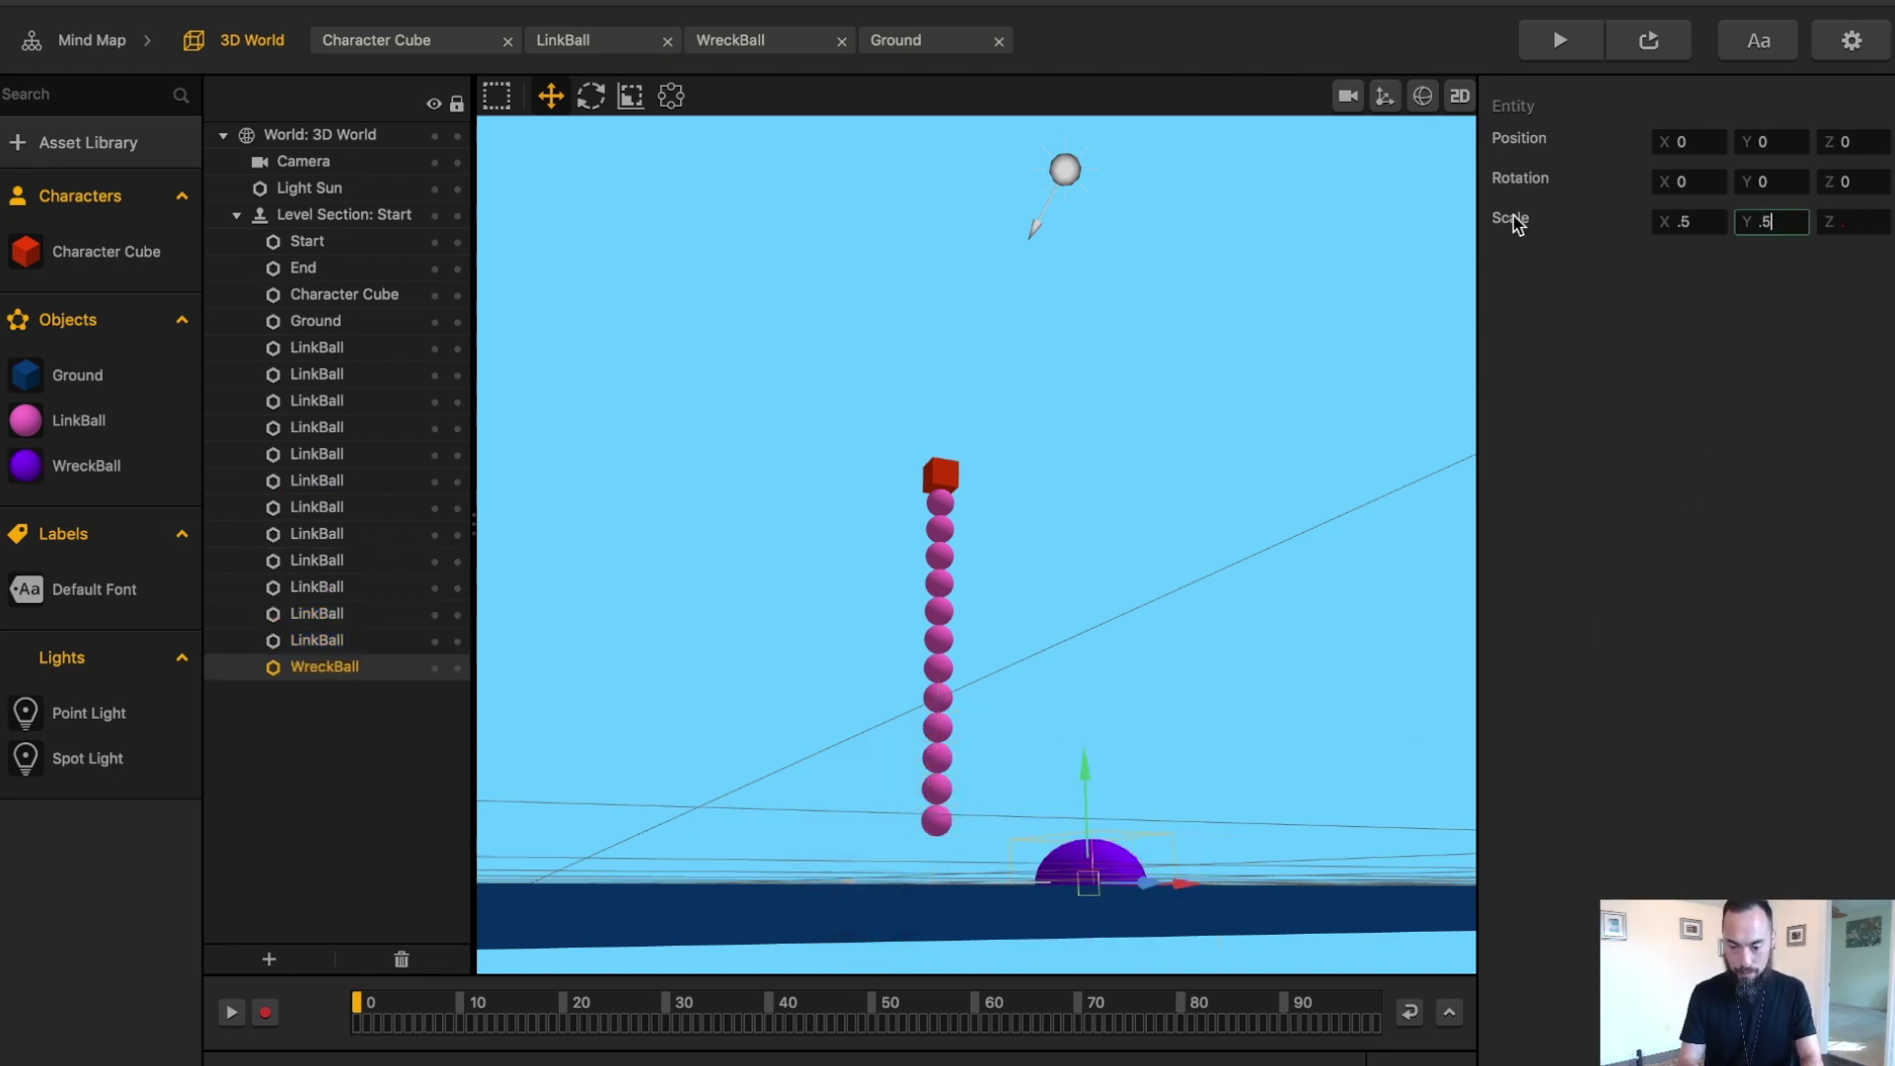
pyautogui.press('Tab')
pyautogui.write('.5')
pyautogui.press('Tab')
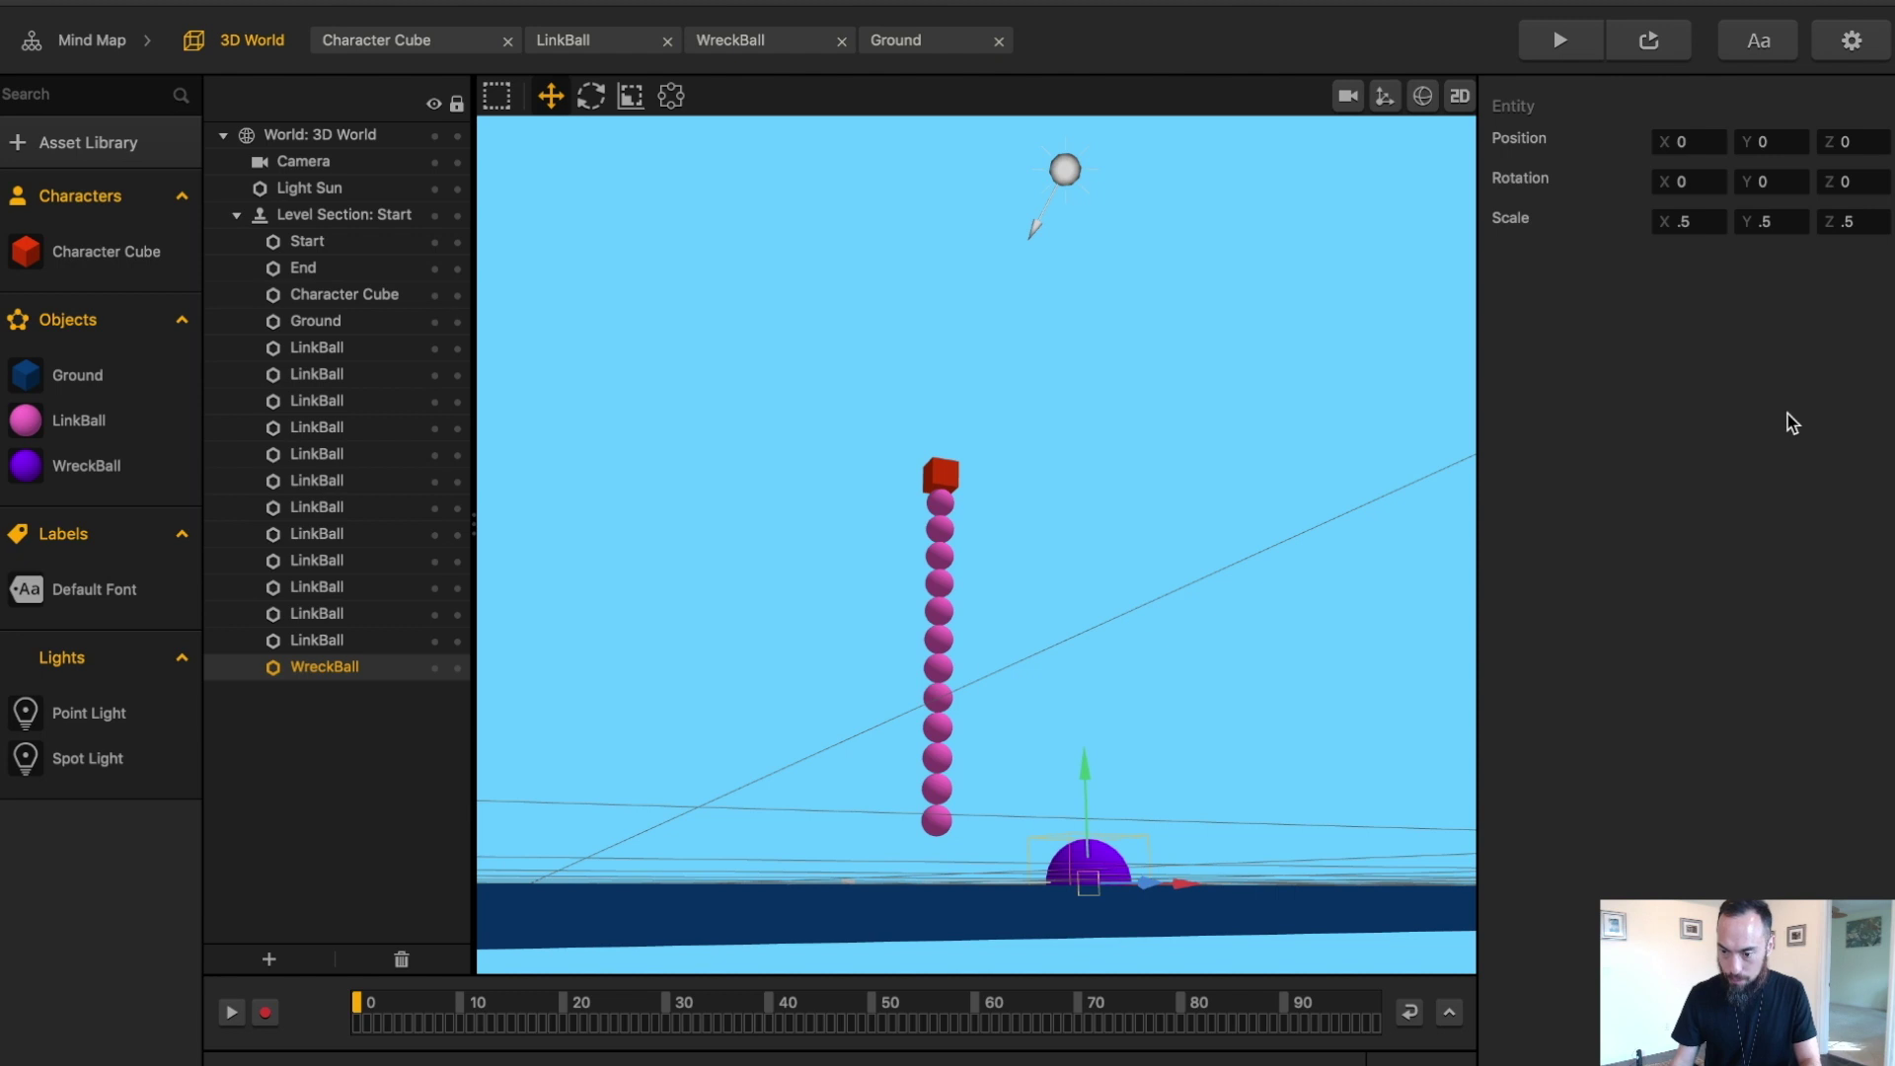
# - Set the WreckBall's Z position to -5 and raise it to about Y 0.4 at the chain's lower end
pyautogui.moveTo(1859, 142); pyautogui.dragTo(1626, 138)
pyautogui.write('-')
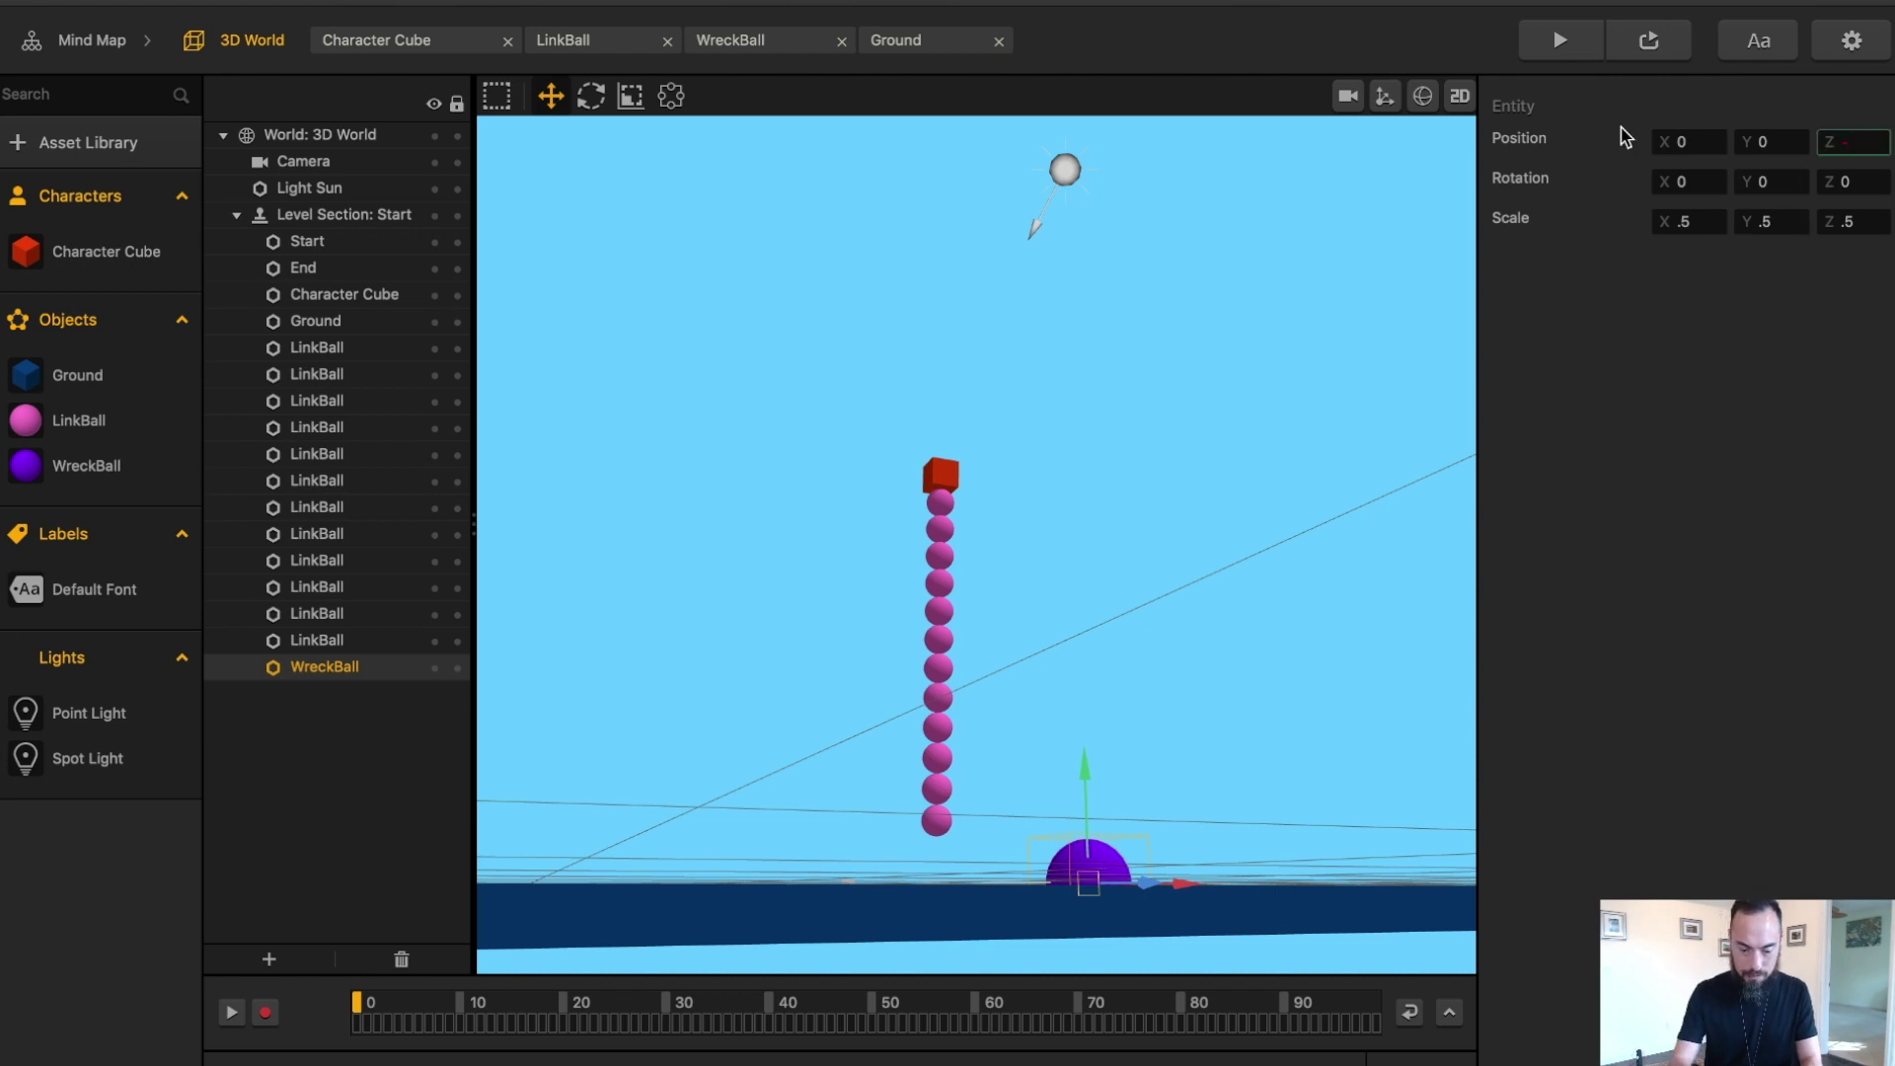
pyautogui.write('5')
pyautogui.press('Tab')
pyautogui.moveTo(937, 826); pyautogui.dragTo(939, 799)
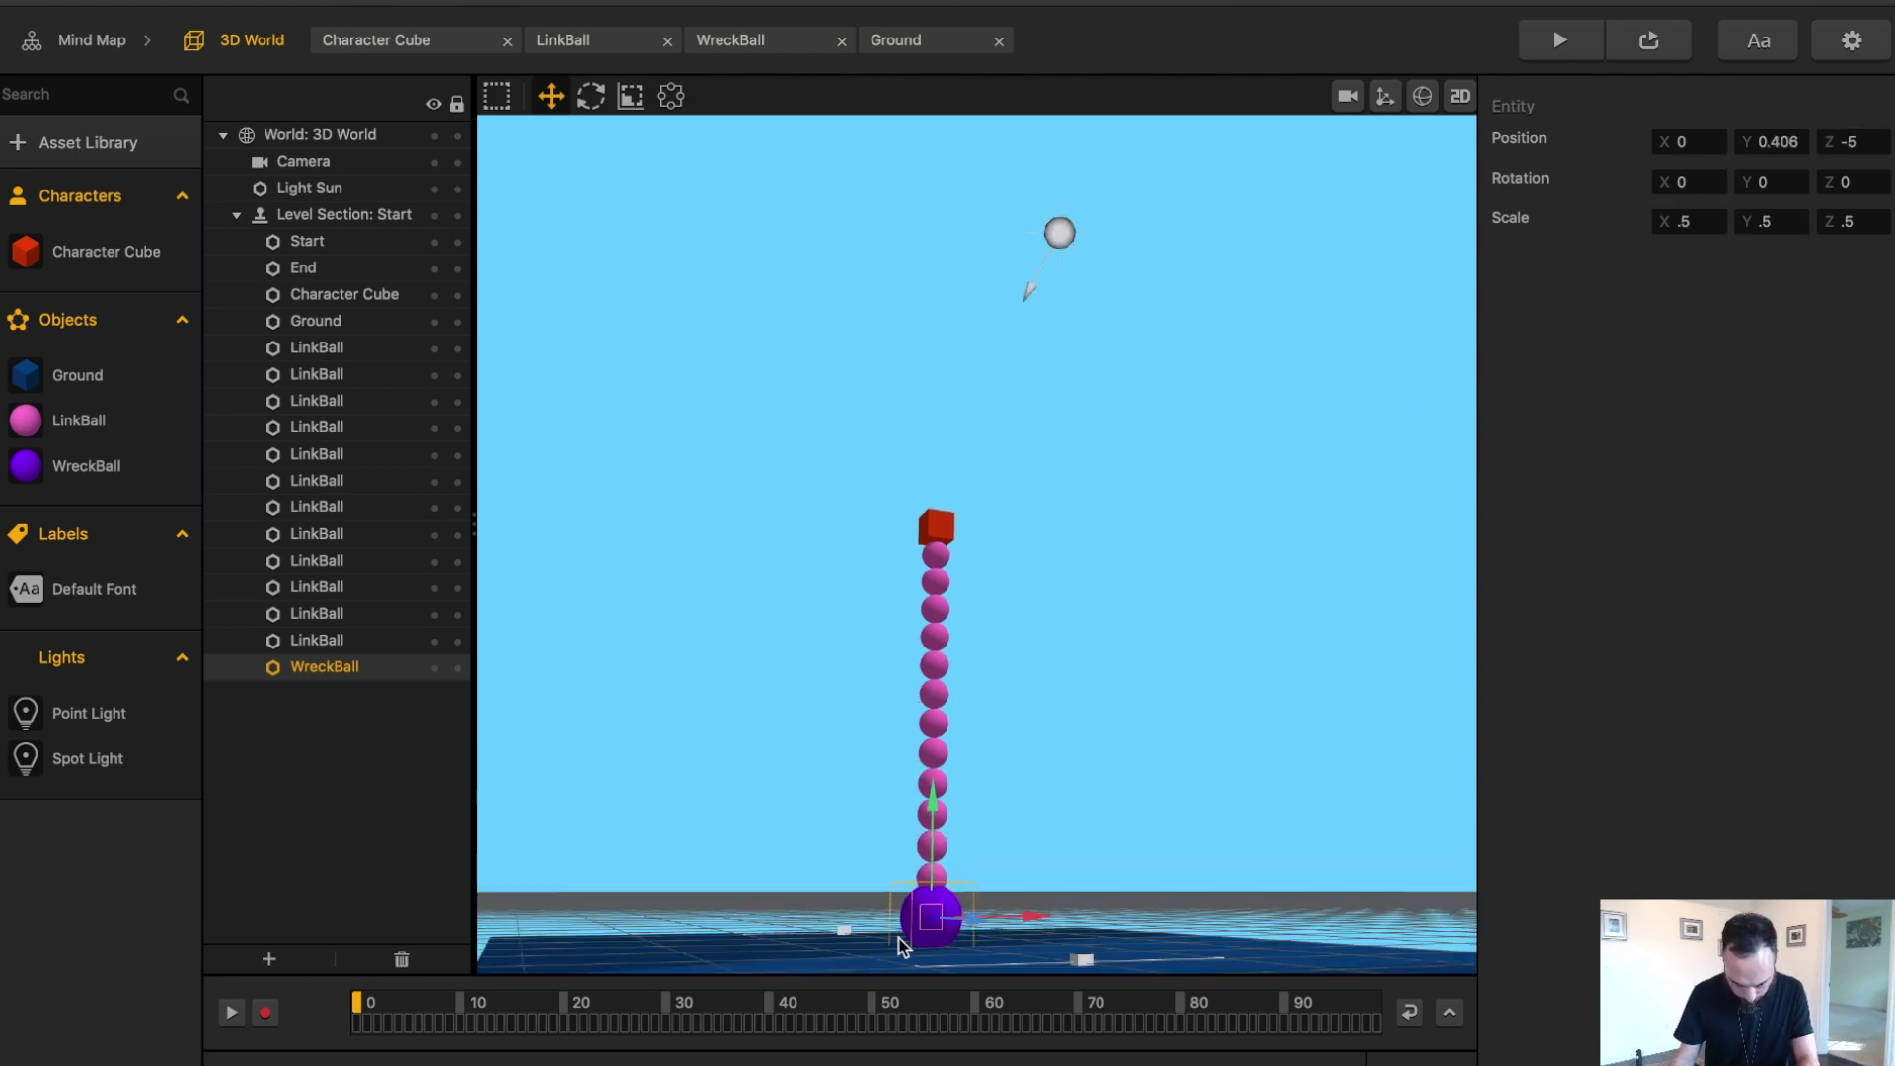
# - Delete the lowest LinkBall, which overlaps the WreckBall
pyautogui.scroll(4, 974, 821)
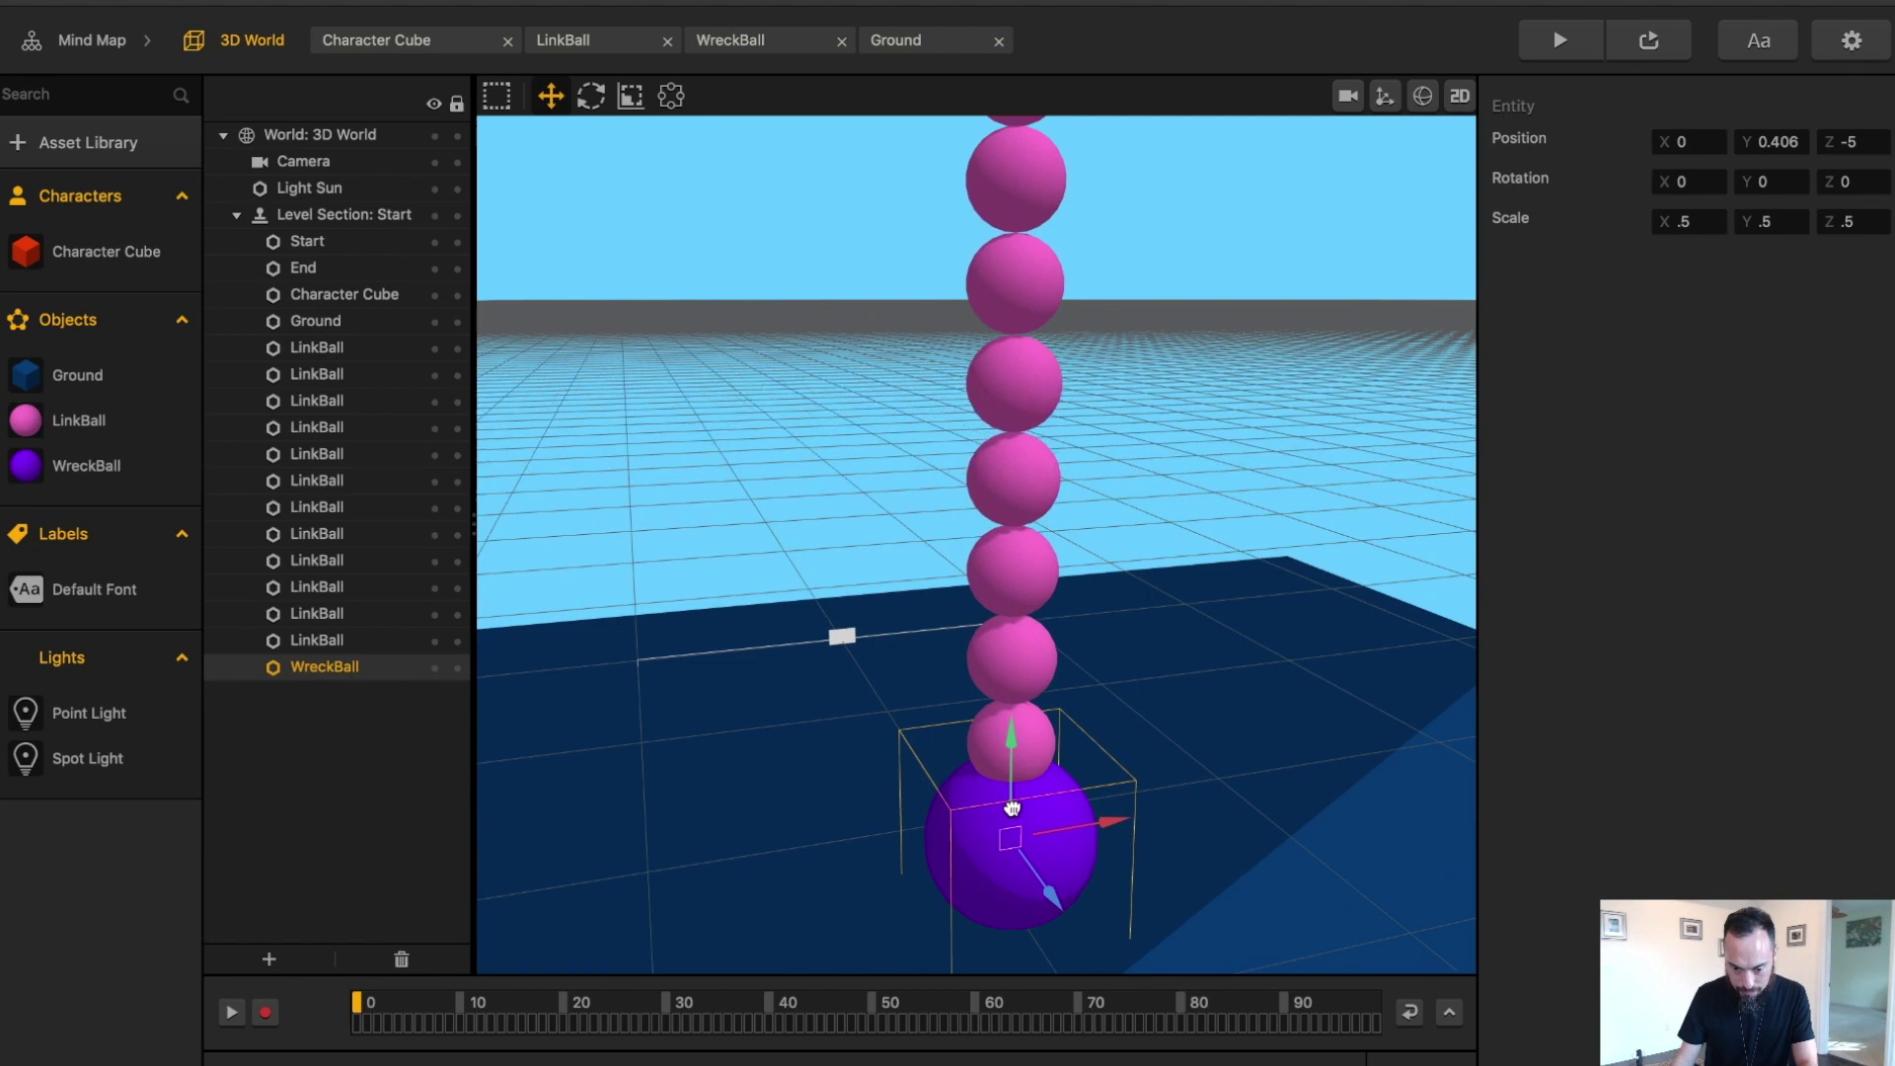
pyautogui.moveTo(1012, 809); pyautogui.dragTo(1057, 652, button='right')
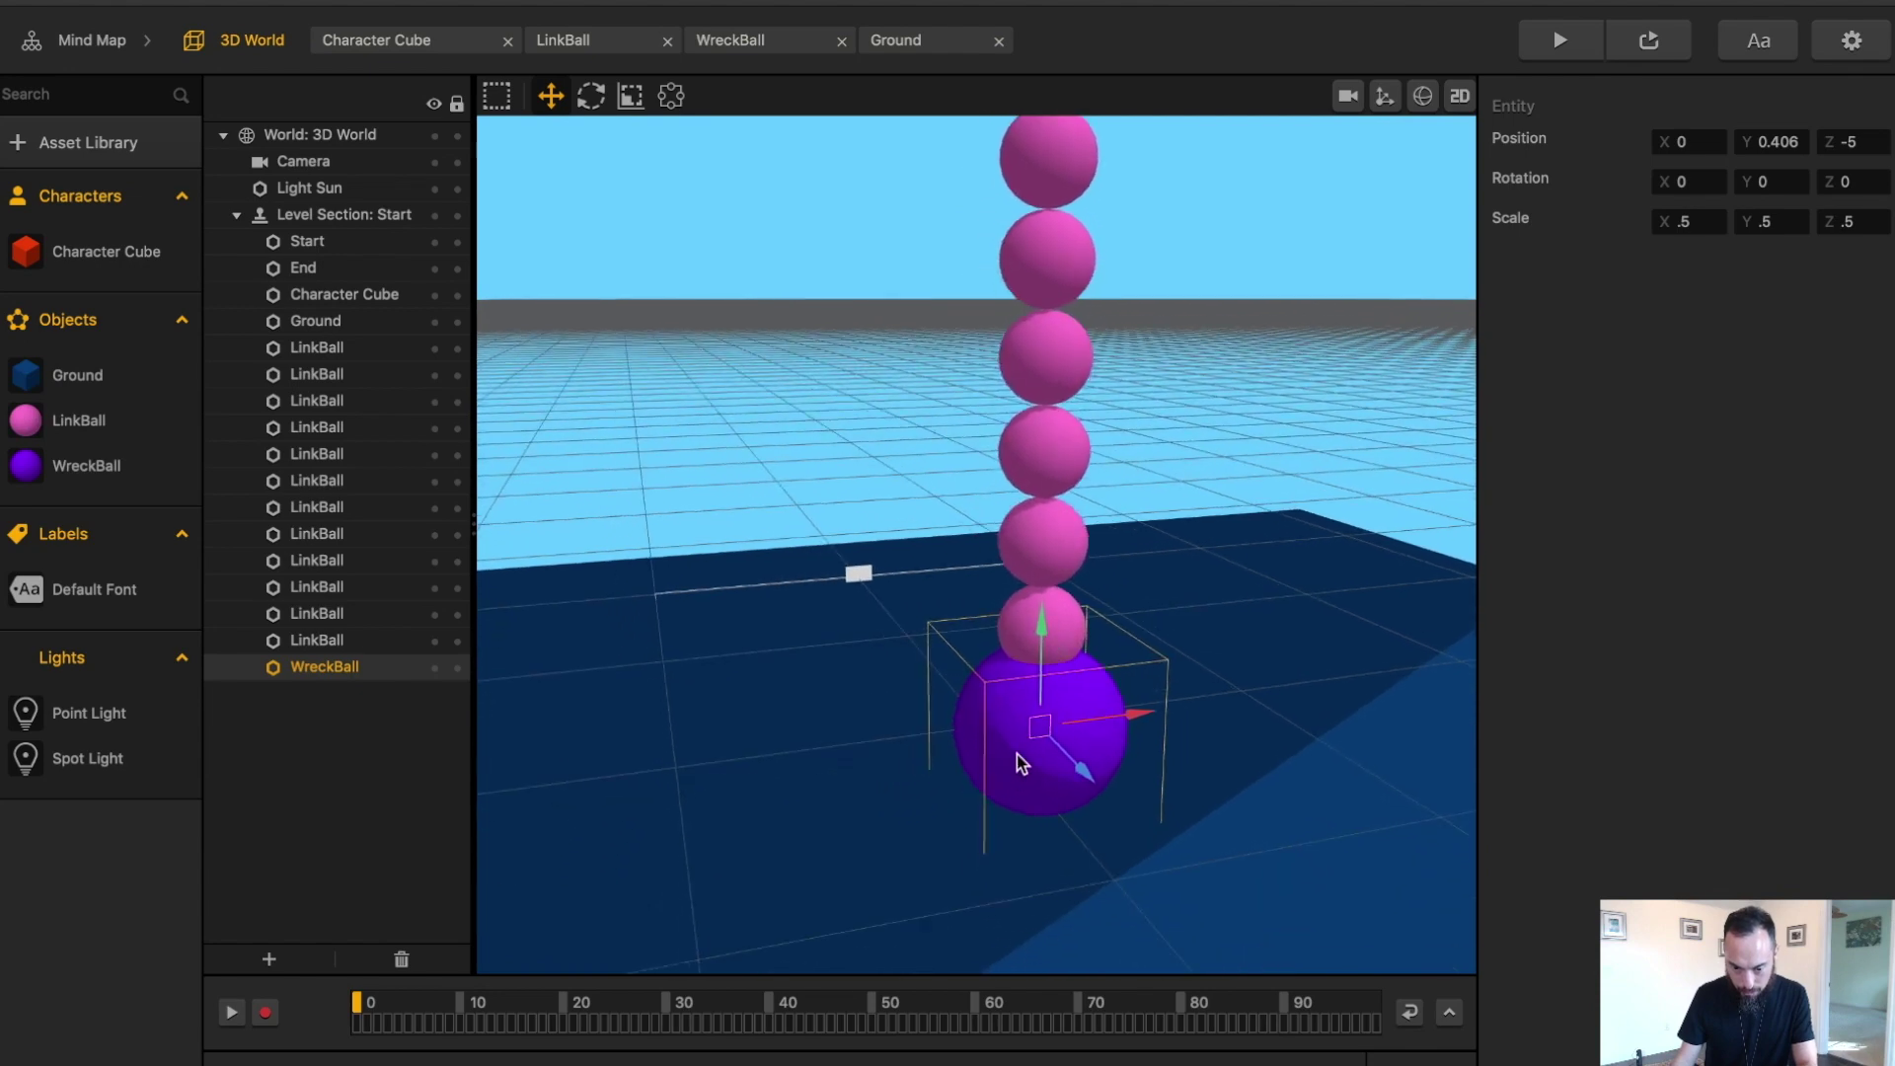
pyautogui.click(1076, 632)
pyautogui.press('Delete')
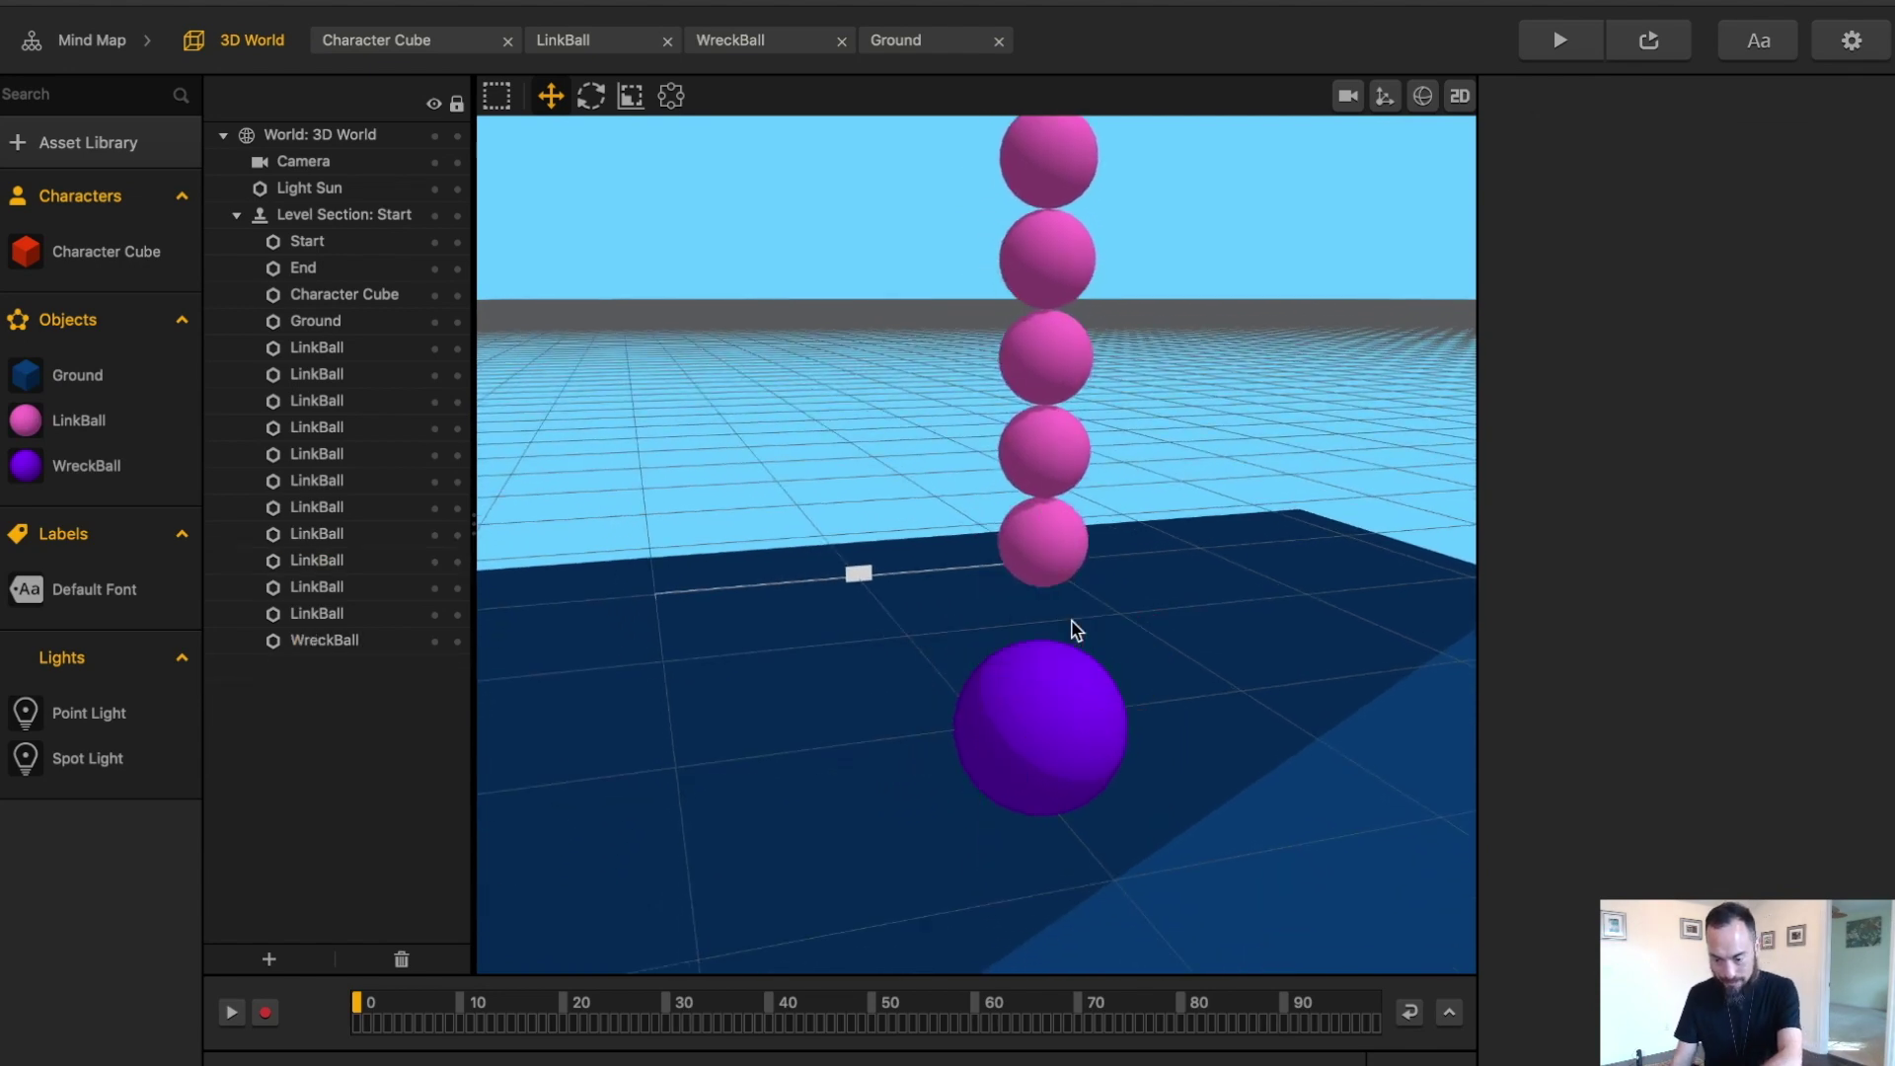
# - Move the WreckBall up to the last LinkBall and set its Y position to 0.75
pyautogui.click(1066, 727)
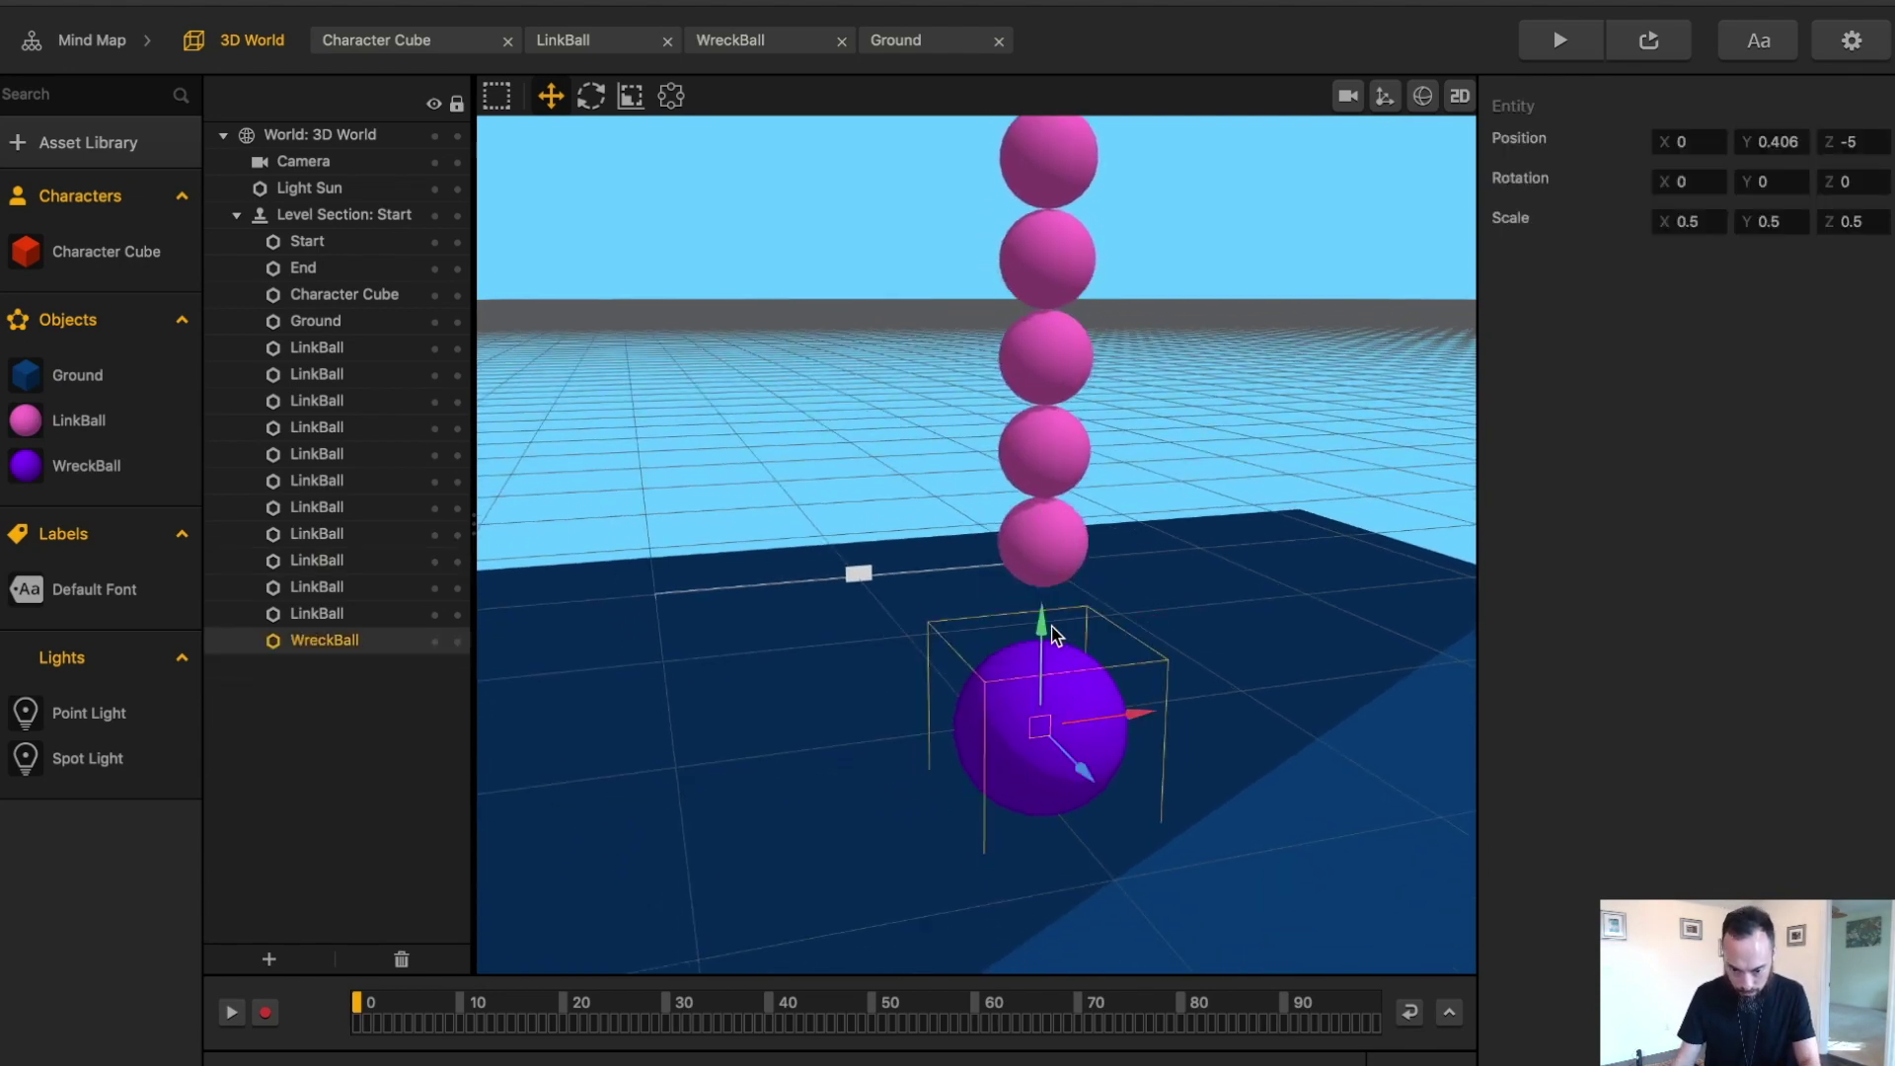
pyautogui.moveTo(1054, 634); pyautogui.dragTo(1044, 538)
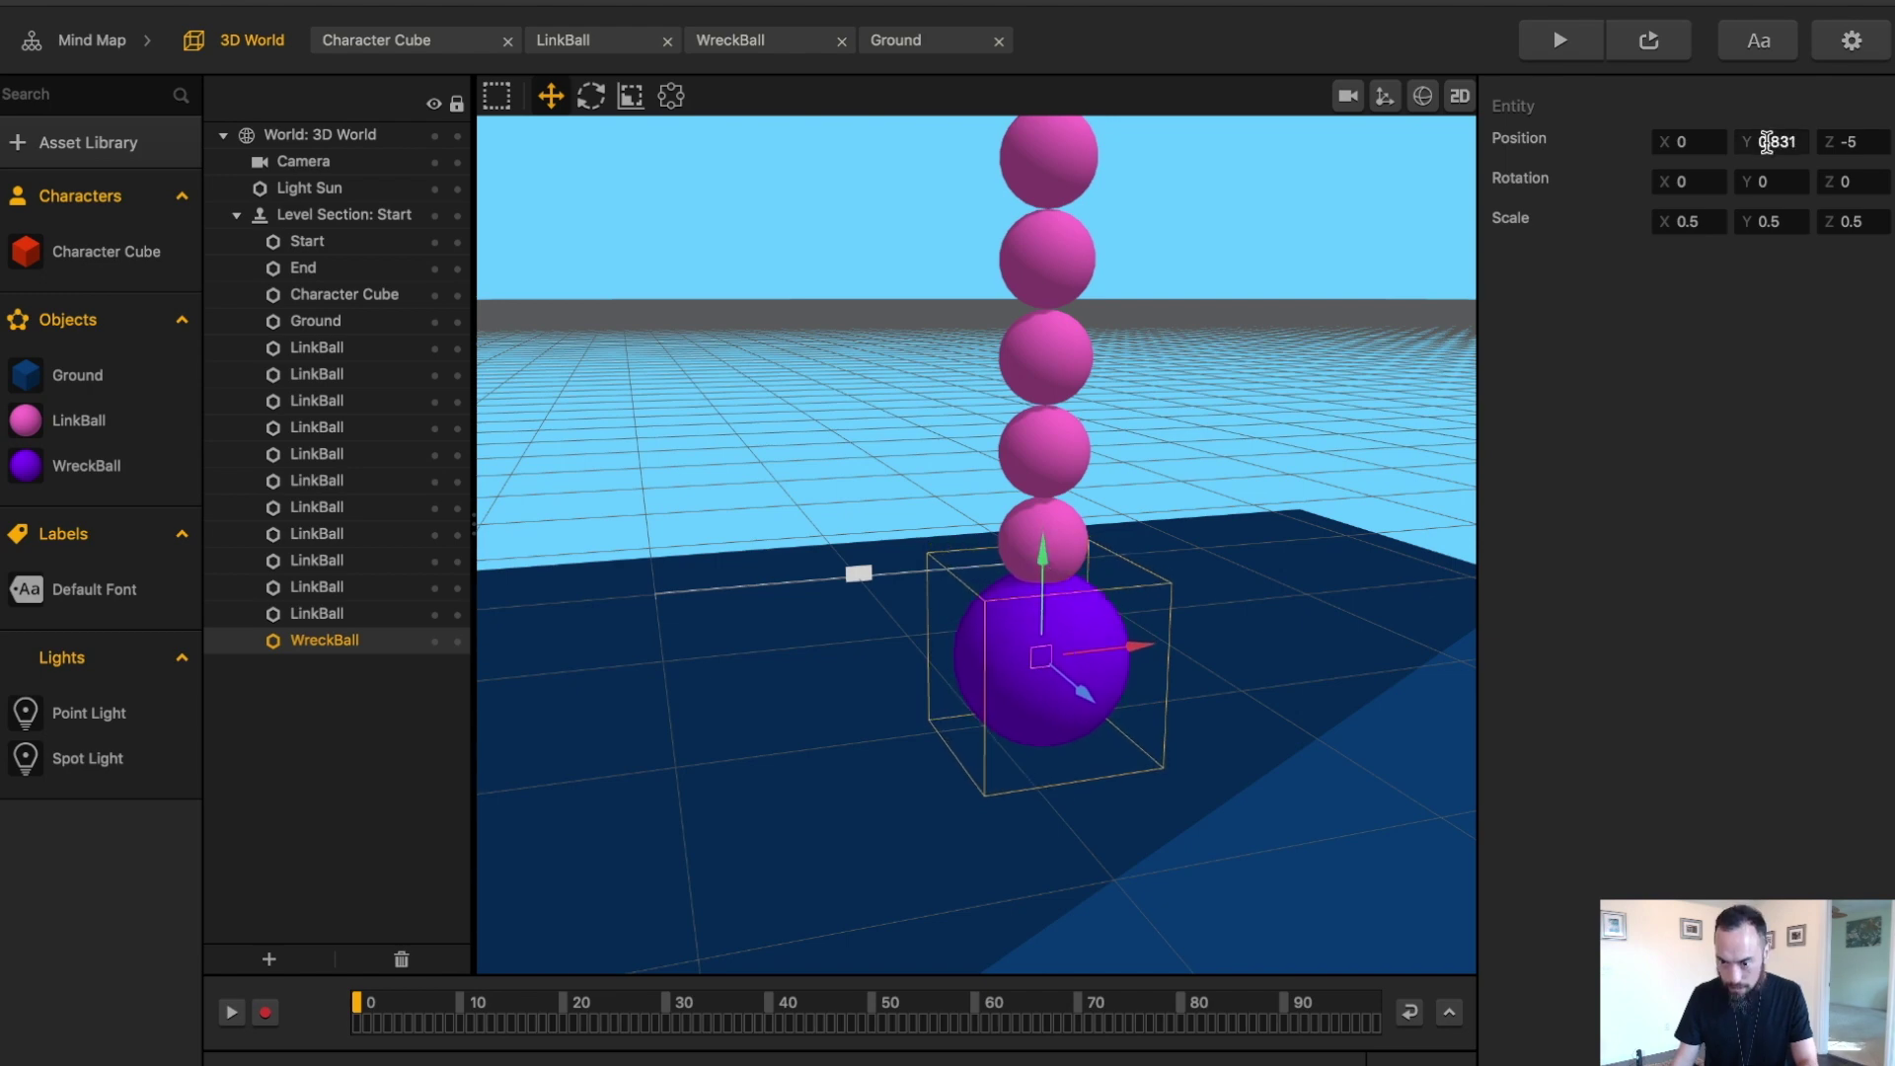
pyautogui.moveTo(1767, 142); pyautogui.dragTo(1829, 140)
pyautogui.write('7')
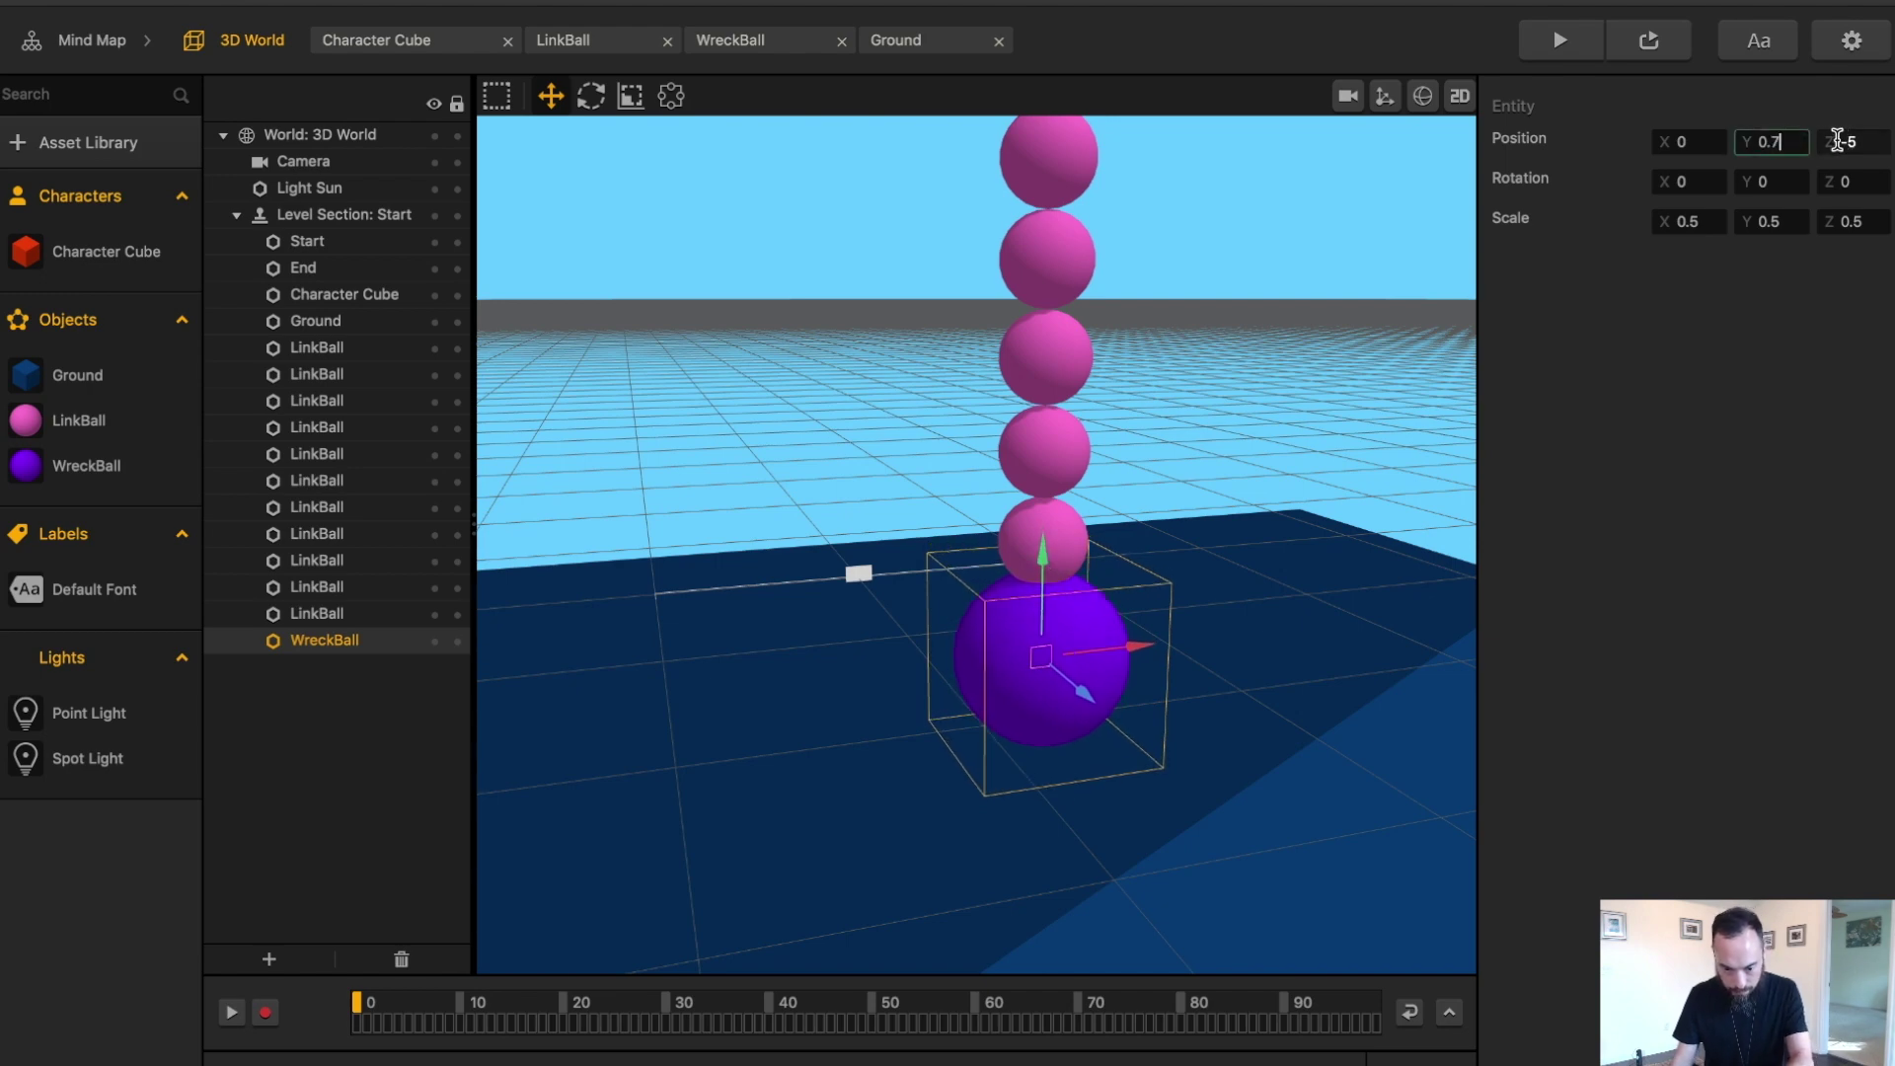
pyautogui.write('5')
pyautogui.press('Tab')
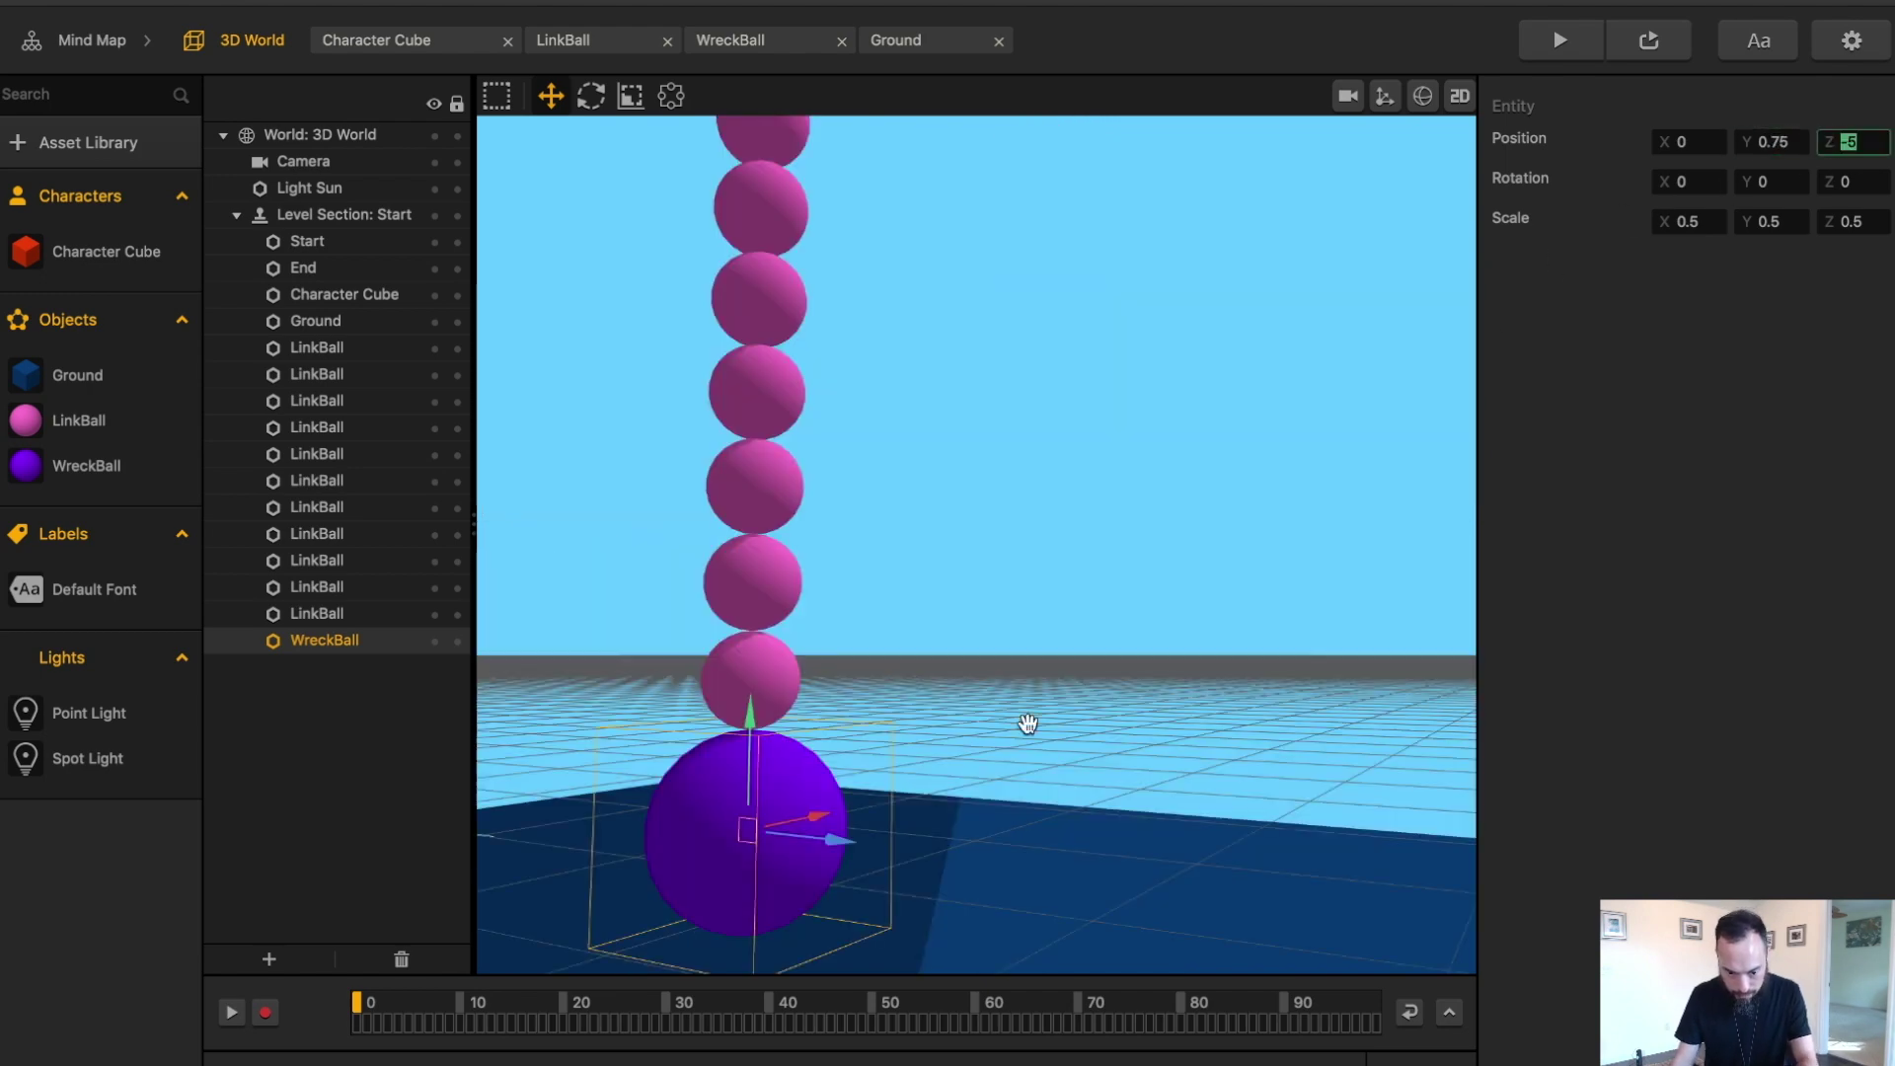
# - Examine the contact between the WreckBall and the lowest LinkBall from several angles
pyautogui.moveTo(1028, 723); pyautogui.dragTo(998, 682, button='middle')
pyautogui.scroll(3, 968, 749)
pyautogui.moveTo(1202, 584); pyautogui.dragTo(1134, 638, button='middle')
pyautogui.scroll(-5, 1121, 592)
pyautogui.scroll(-2, 1105, 646)
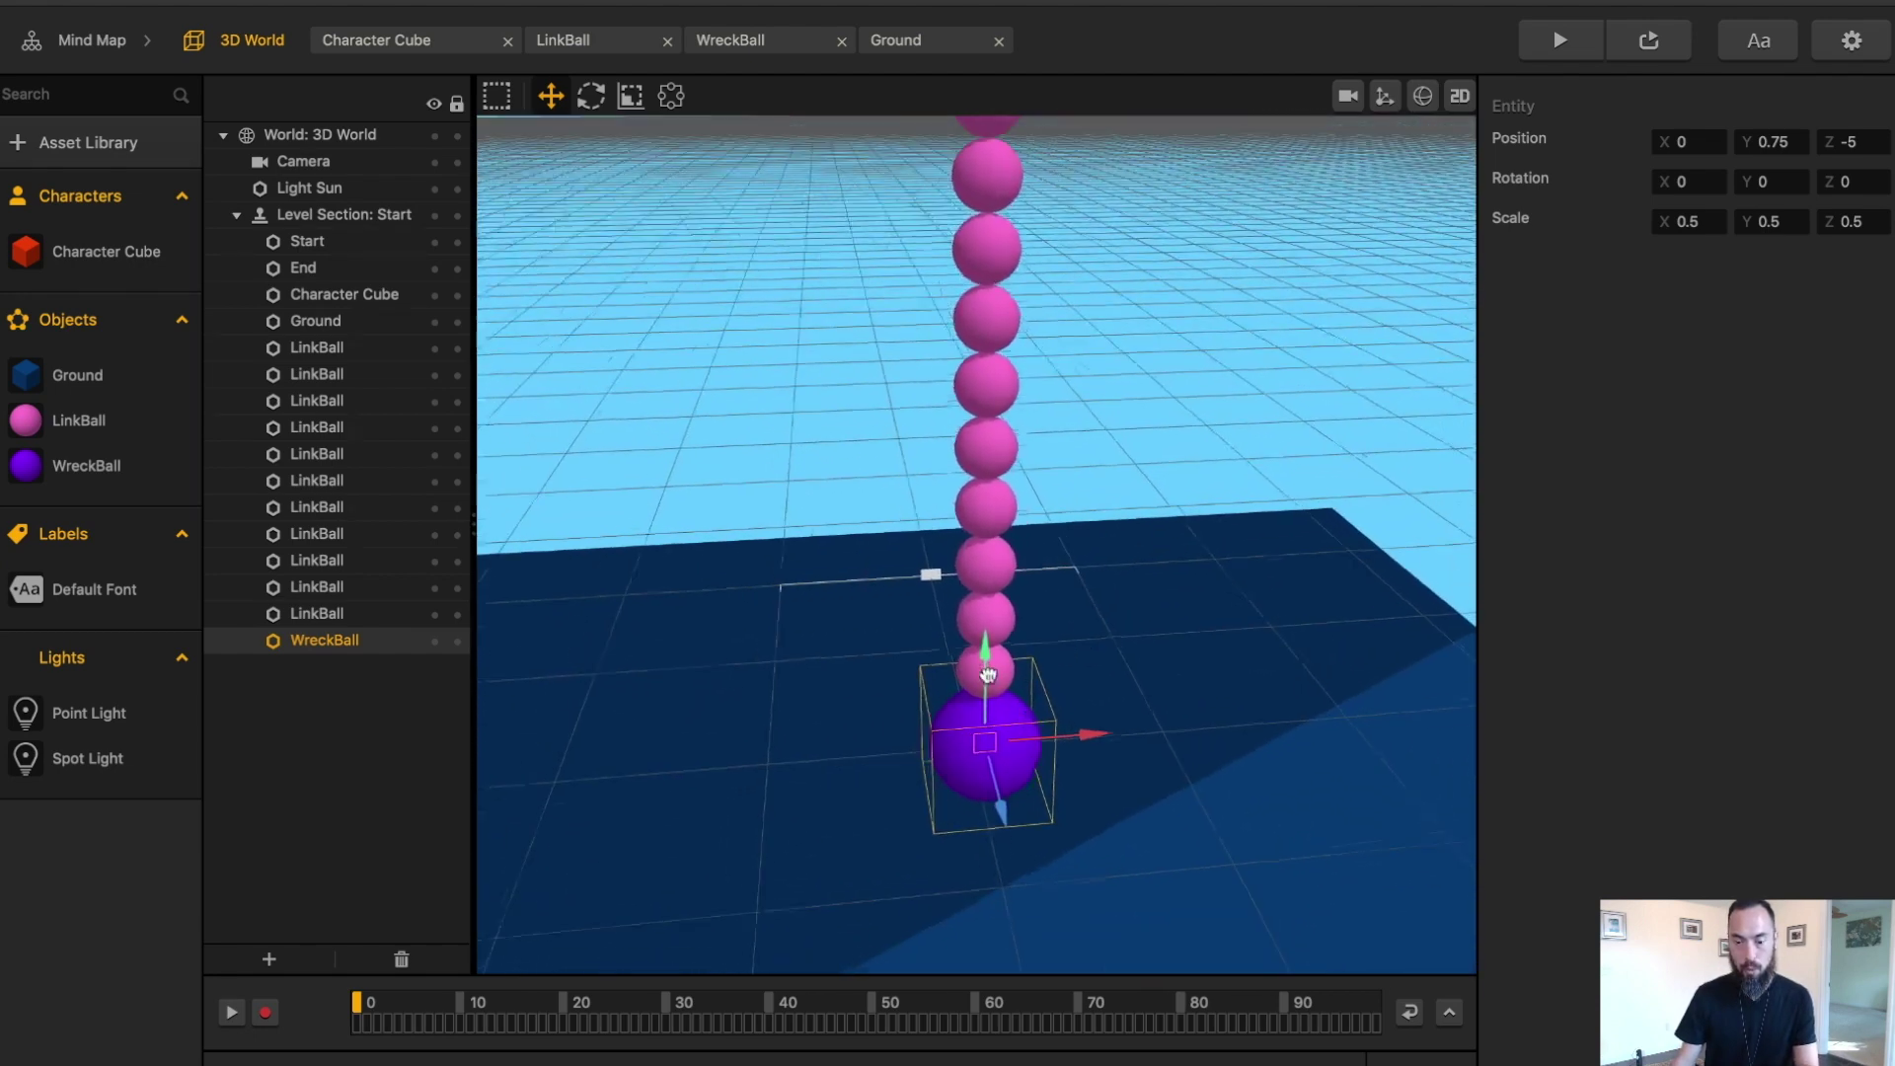
pyautogui.moveTo(988, 674); pyautogui.dragTo(1049, 642, button='middle')
pyautogui.click(1078, 673)
pyautogui.click(950, 773)
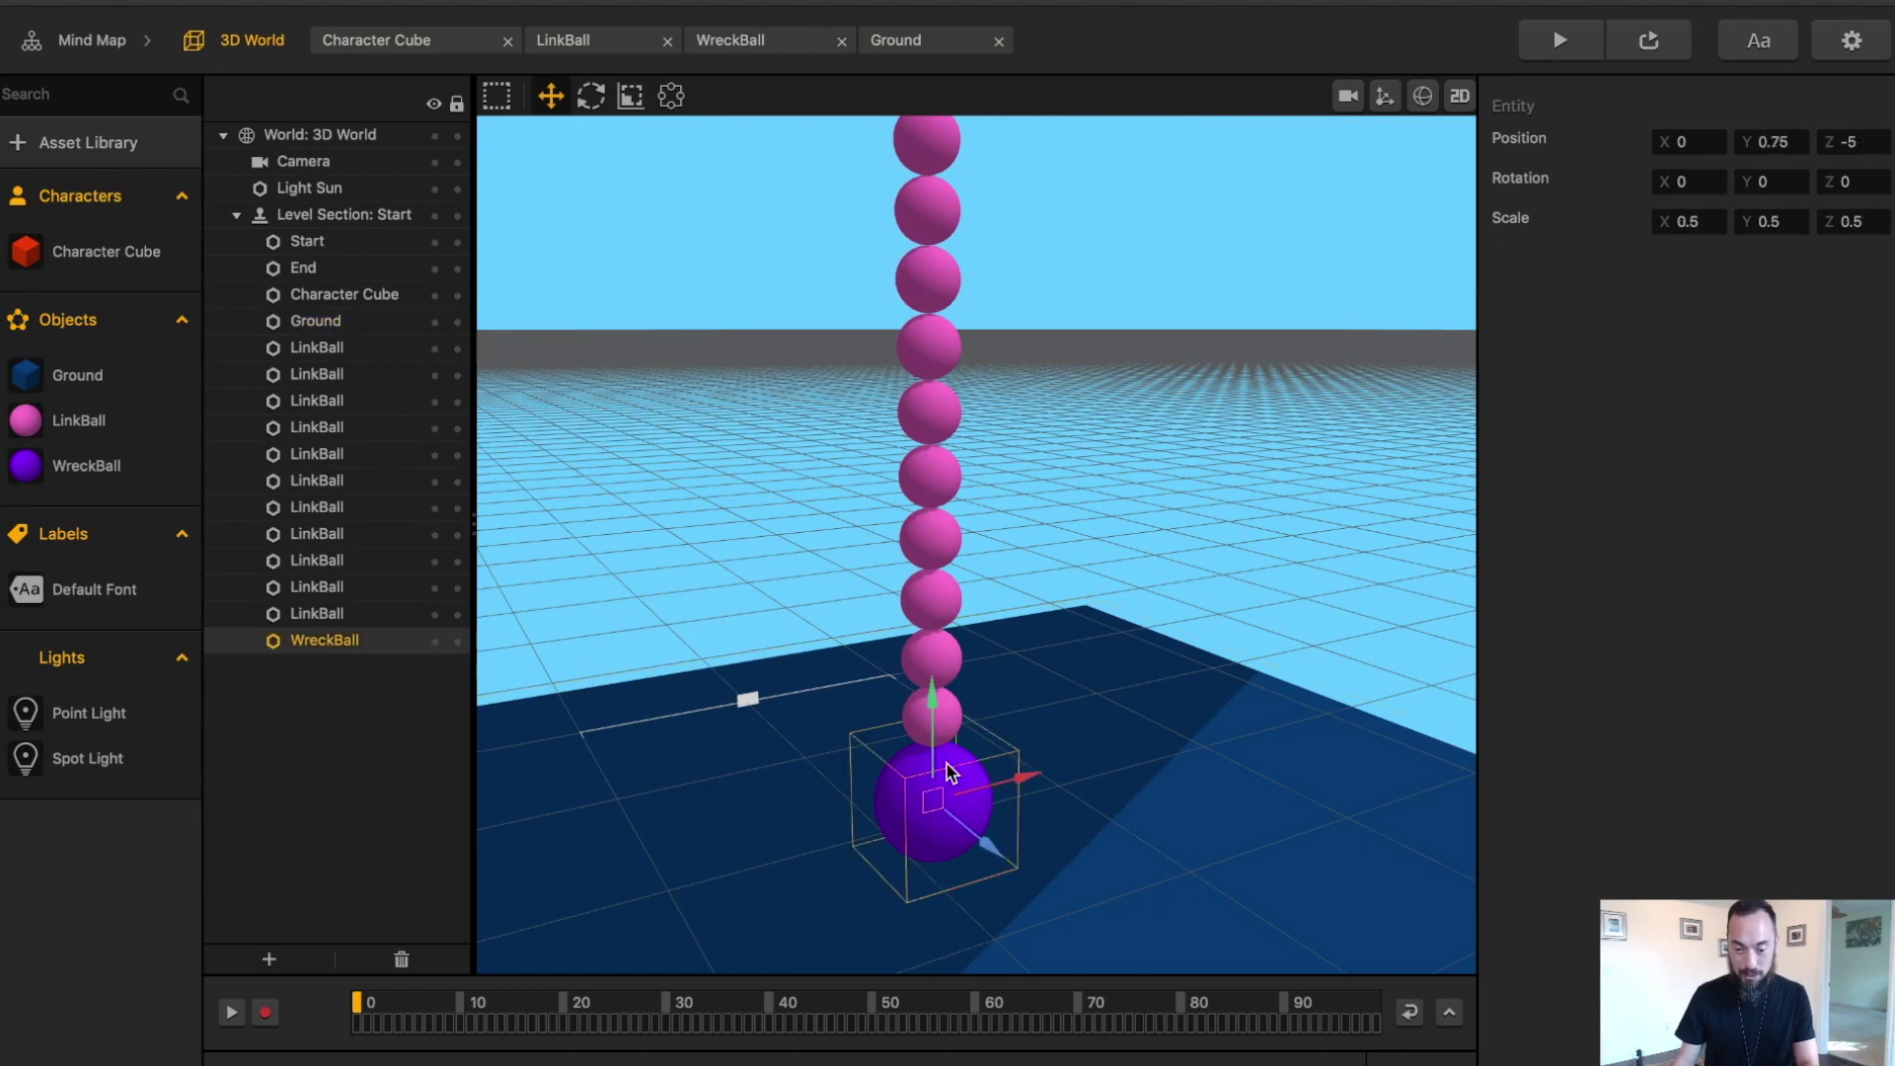
# - Link the WreckBall to the lowest LinkBall with a point linker
pyautogui.keyDown('shift'); pyautogui.click(953, 721); pyautogui.keyUp('shift')
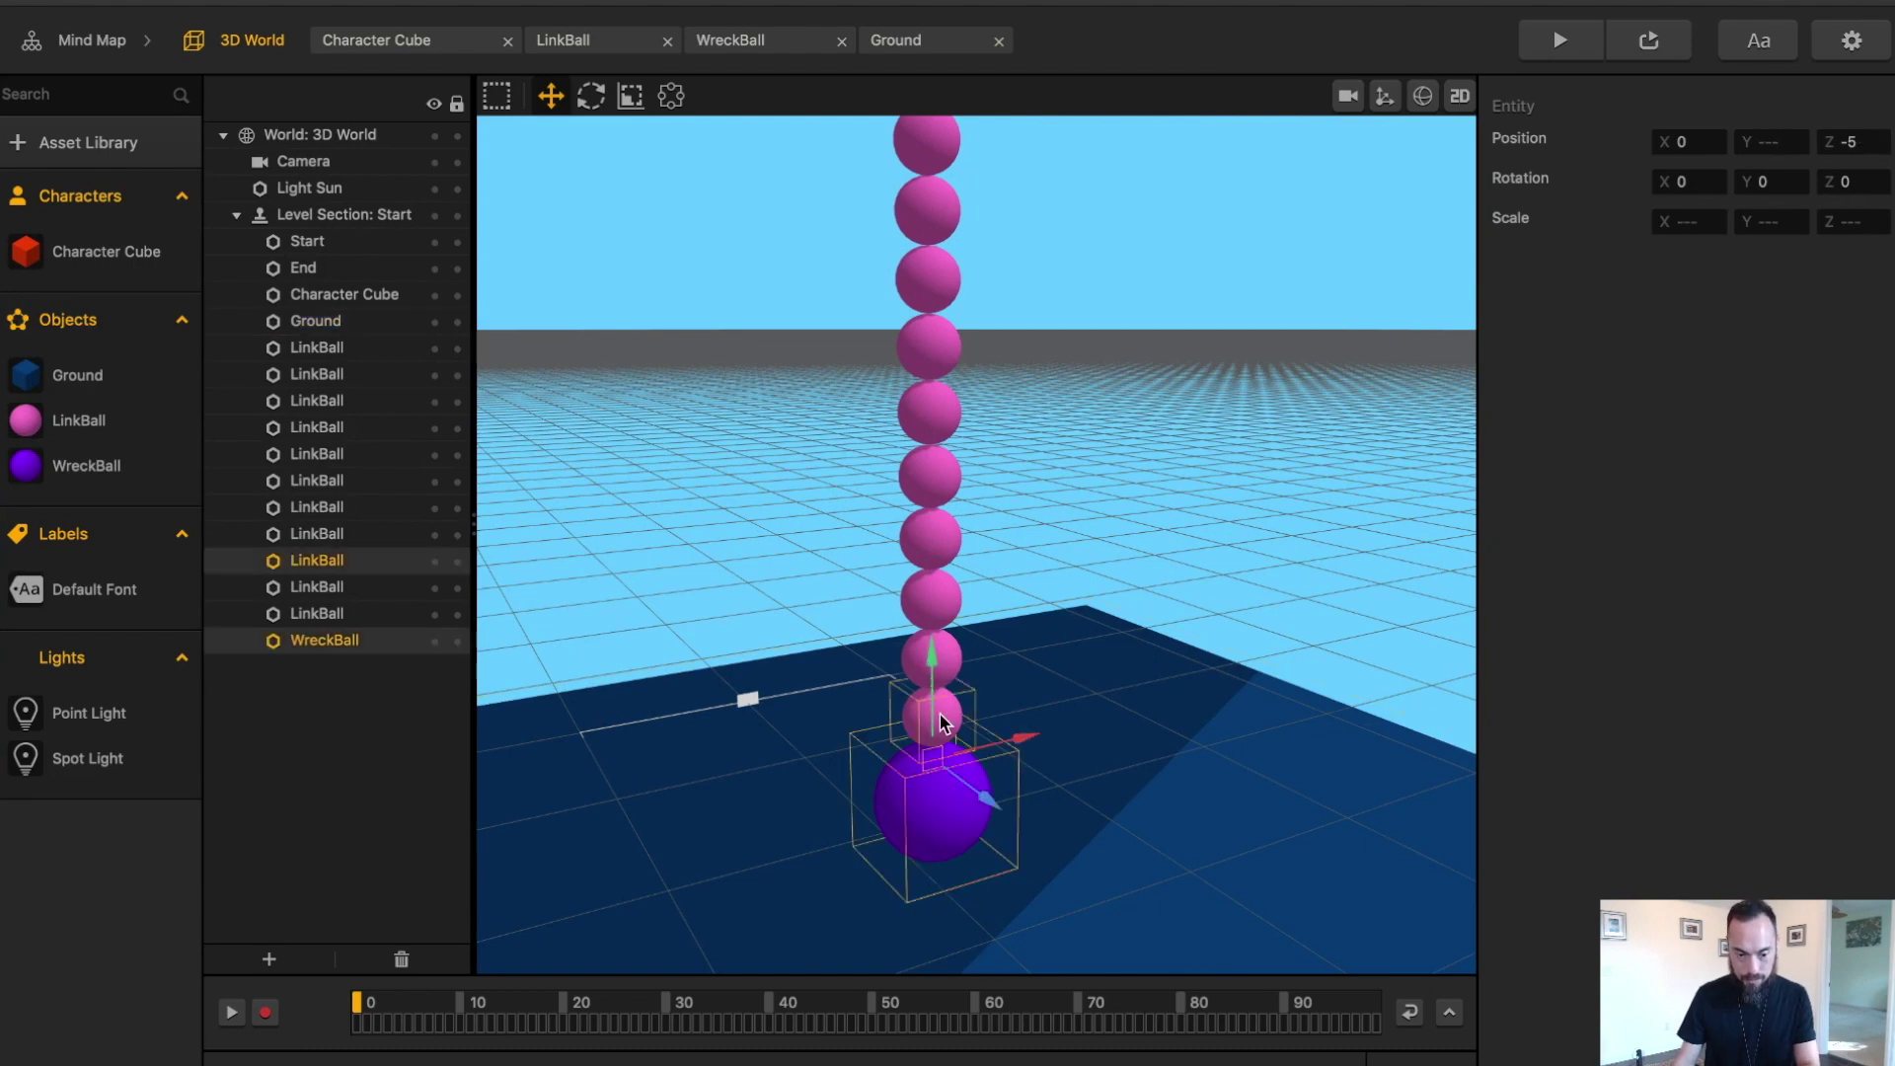
pyautogui.click(270, 960)
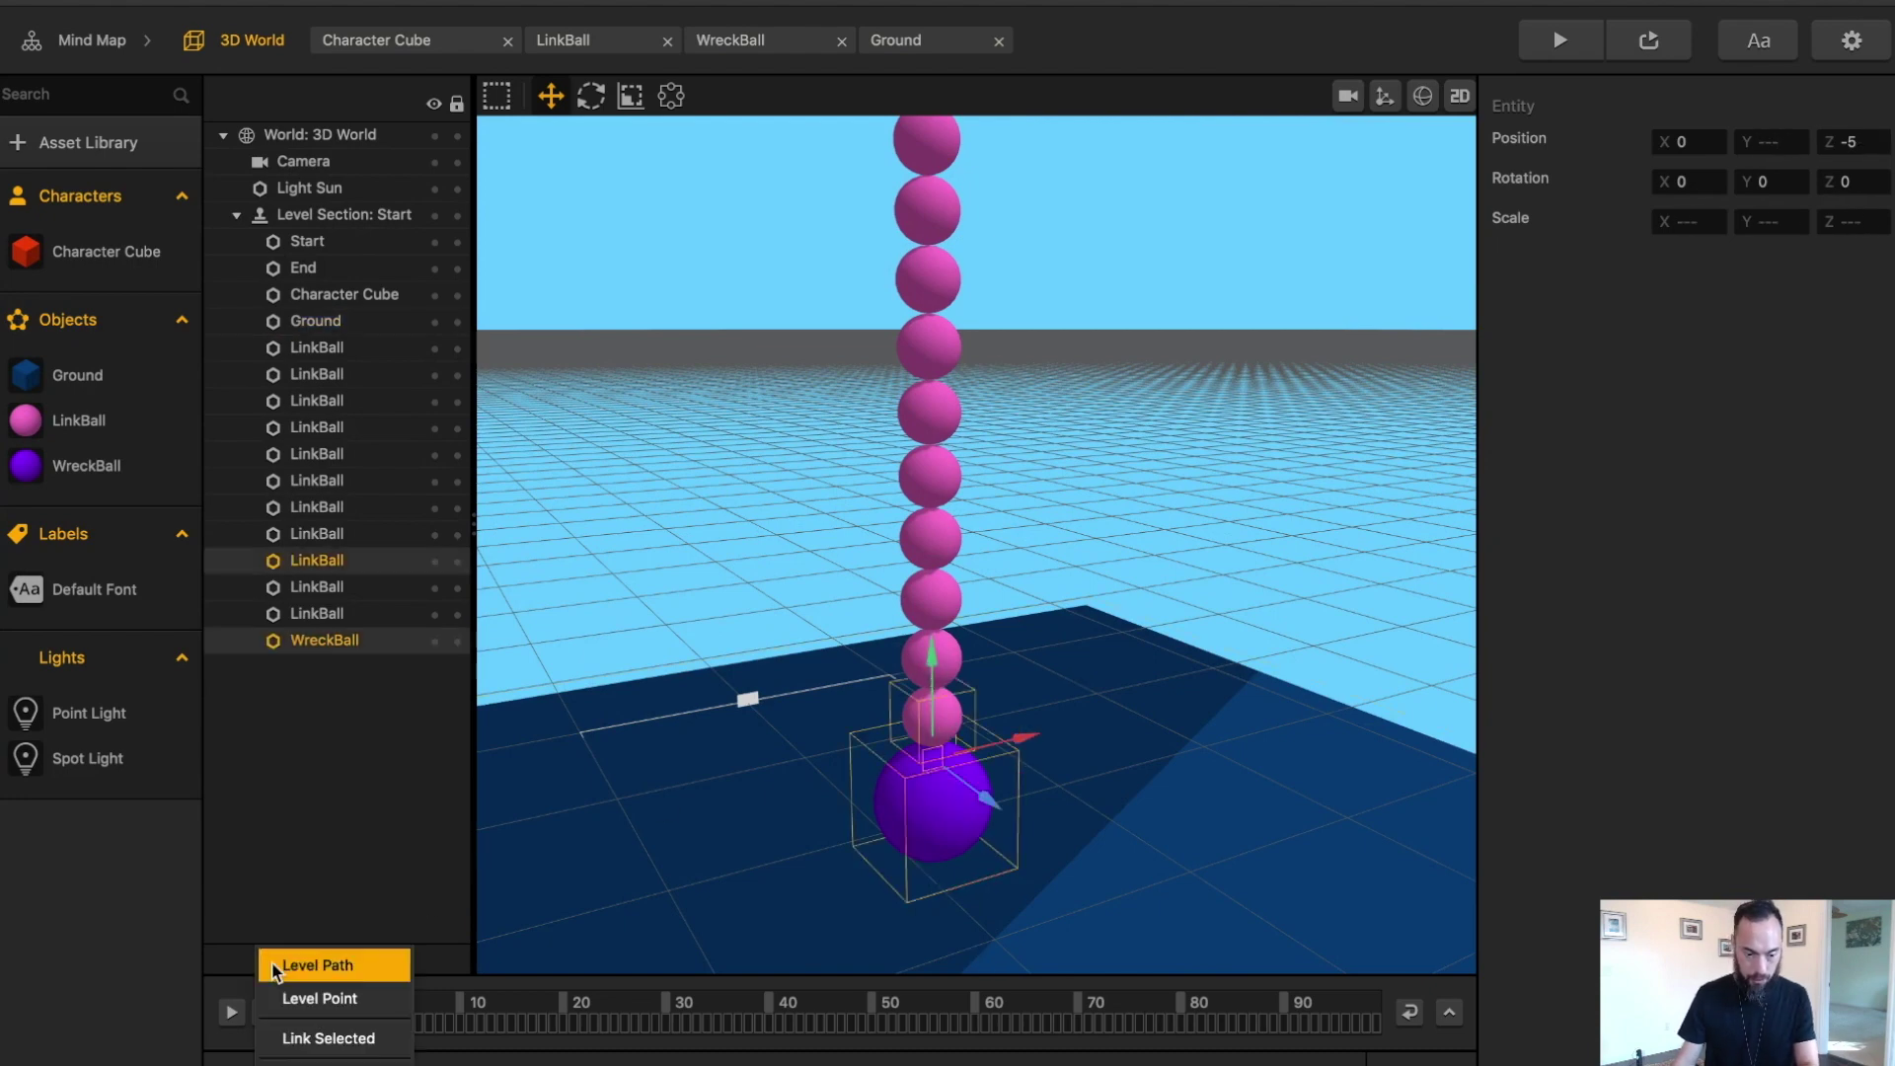
pyautogui.click(312, 1032)
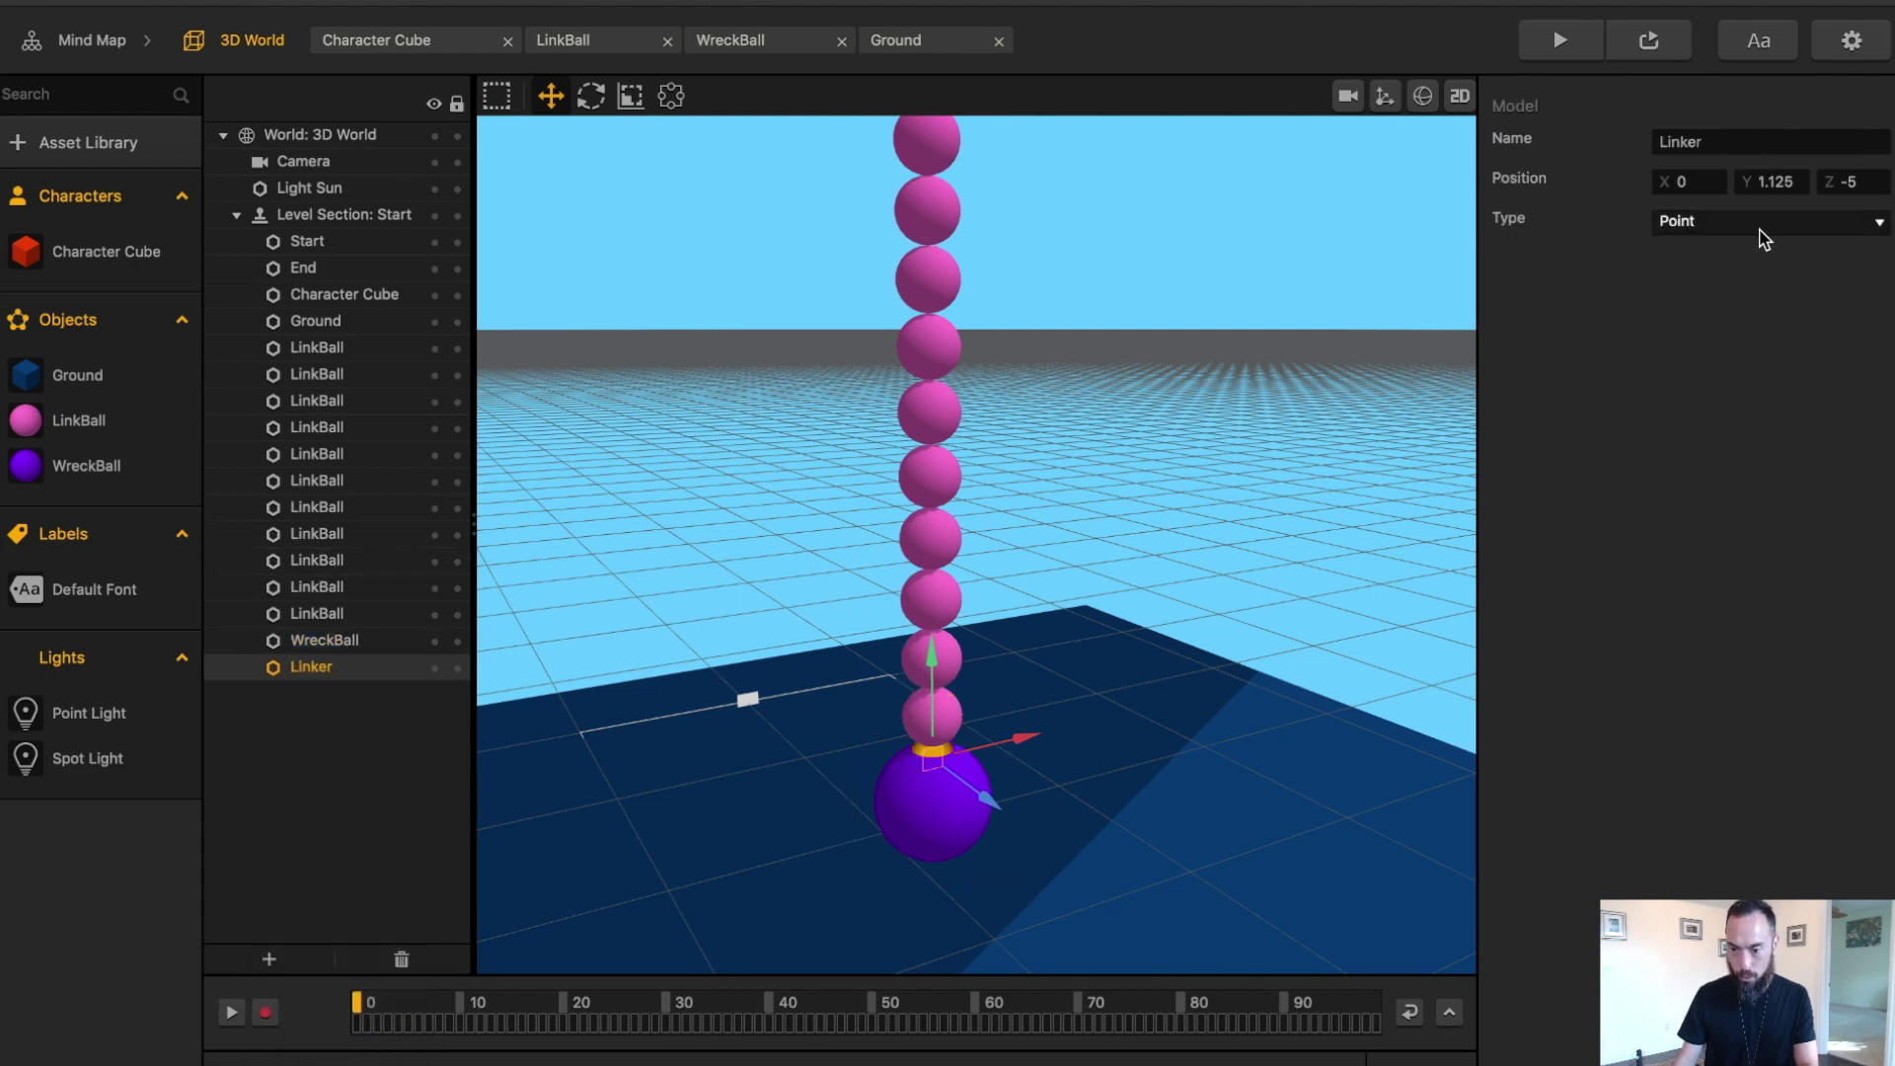
pyautogui.click(1114, 553)
# - Link each neighbouring pair of LinkBalls, working up the chain from the lowest one
pyautogui.click(938, 662)
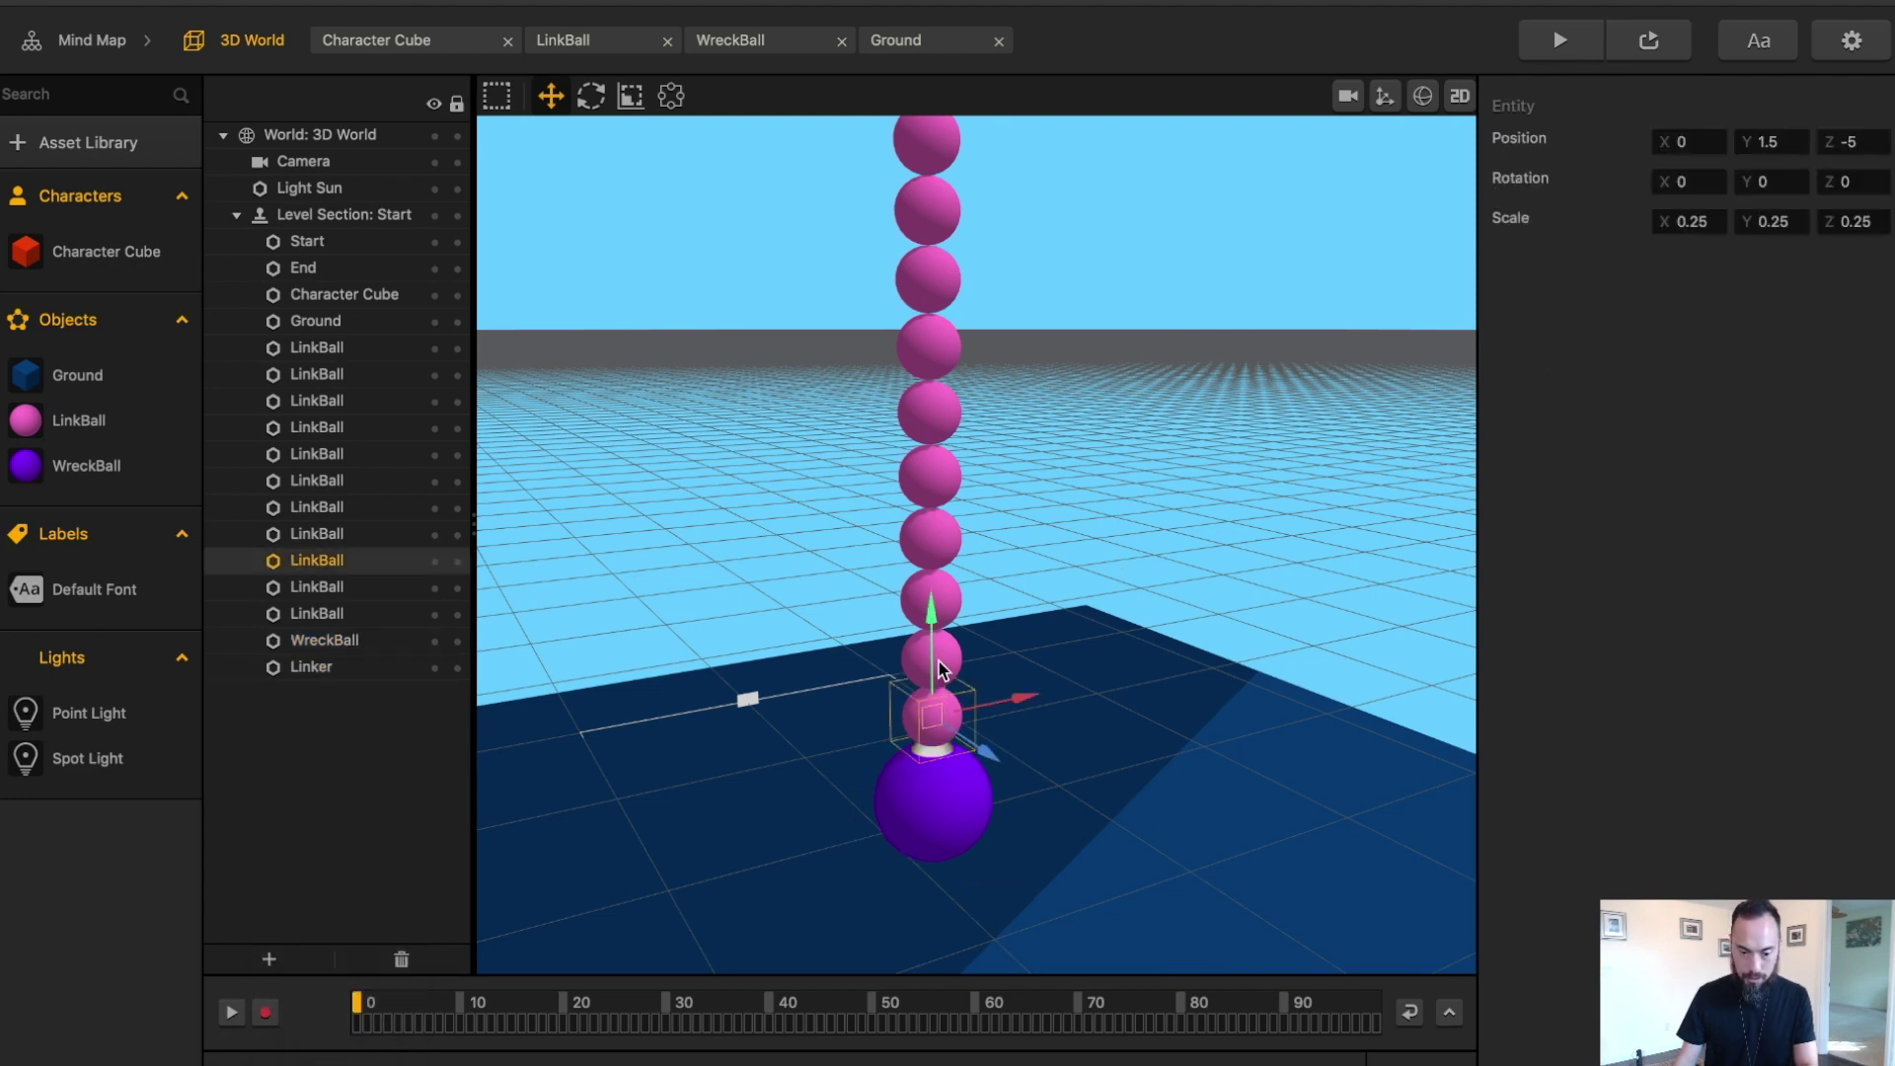
pyautogui.keyDown('shift'); pyautogui.click(945, 656); pyautogui.keyUp('shift')
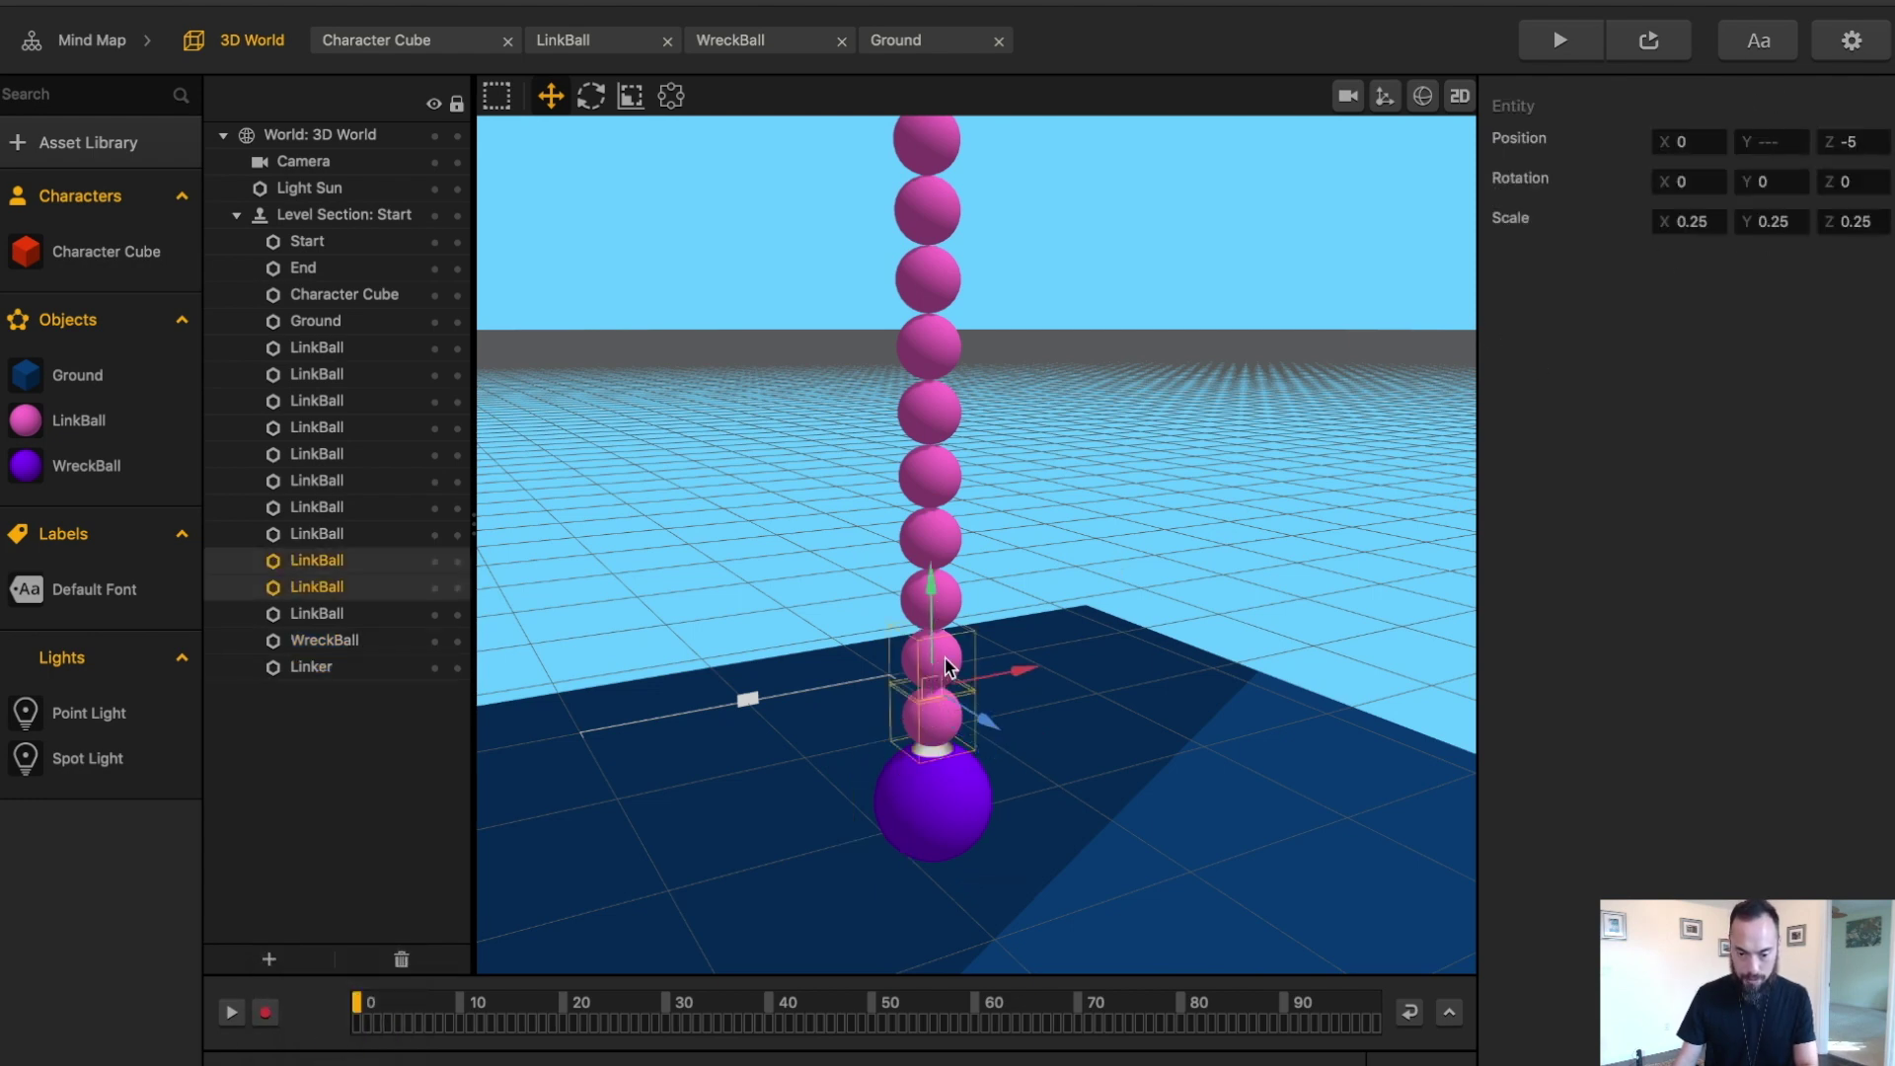
pyautogui.click(279, 963)
pyautogui.click(336, 1035)
pyautogui.click(949, 588)
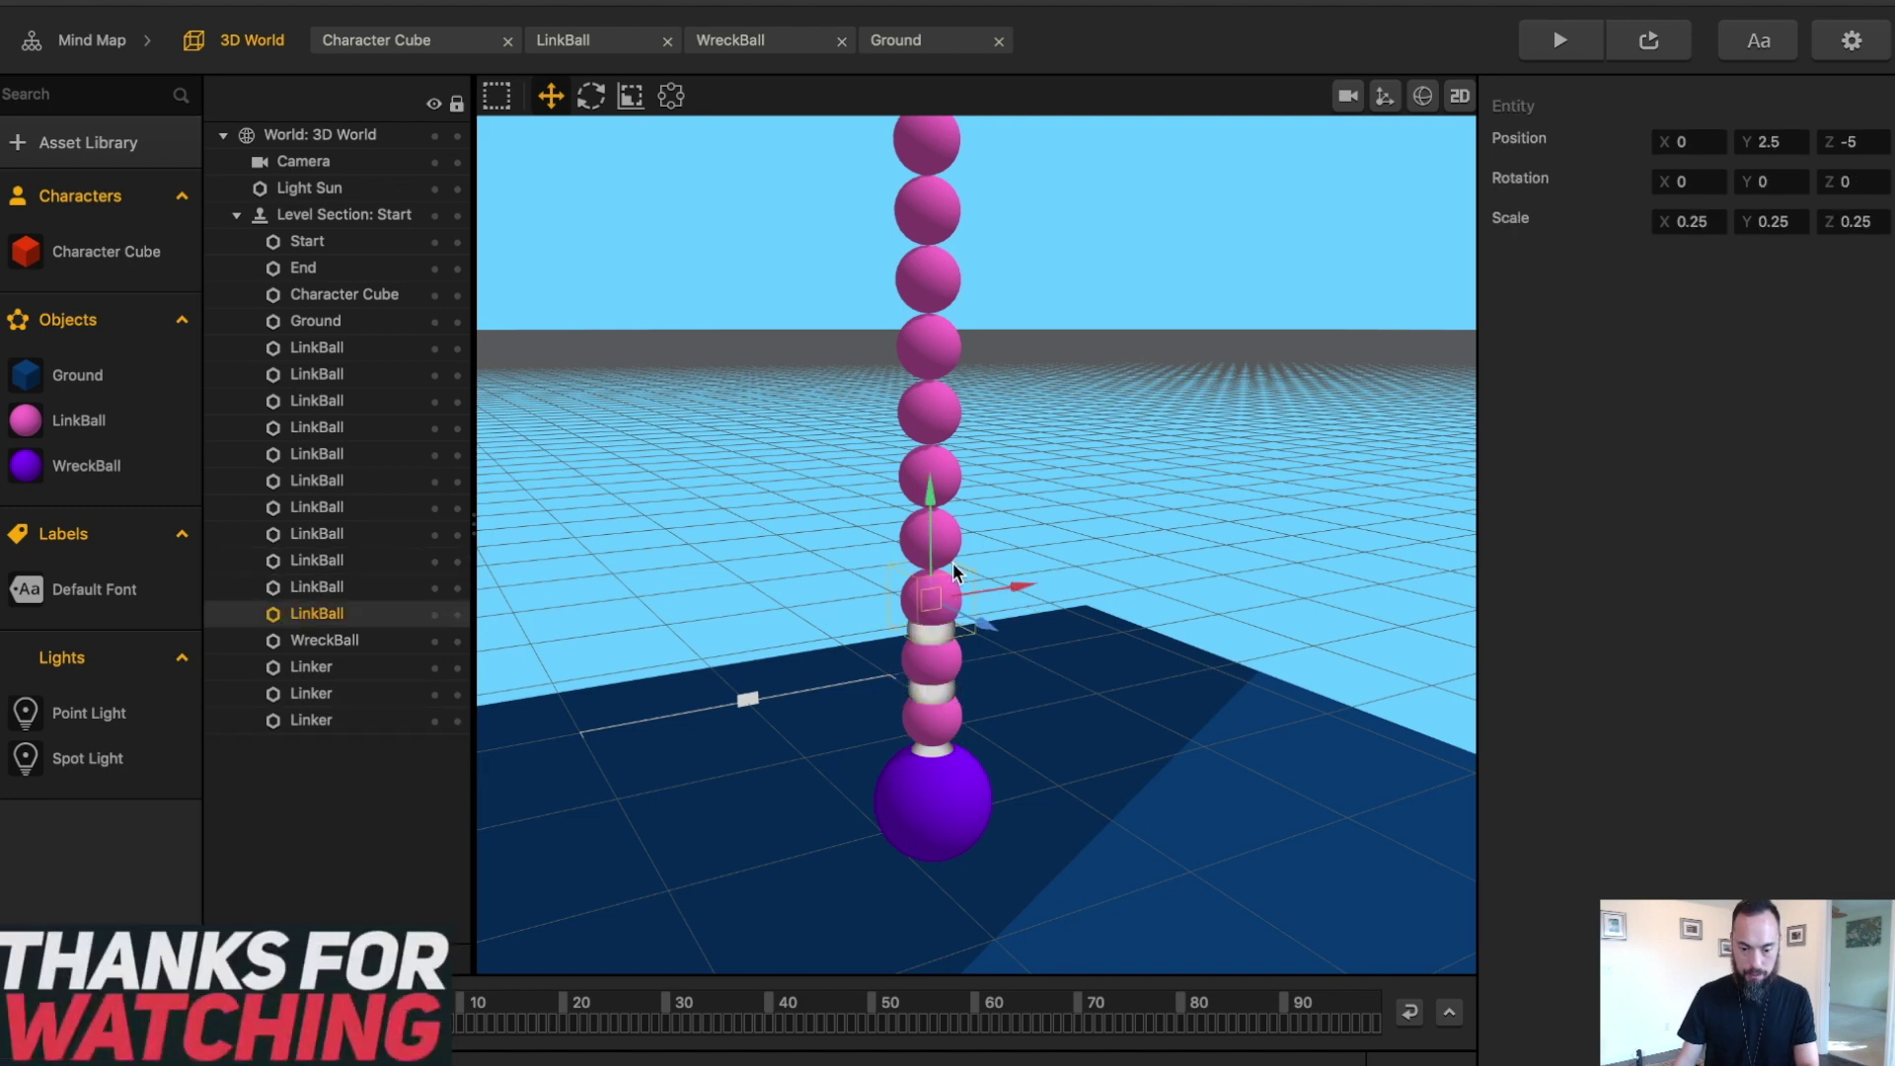
pyautogui.keyDown('shift'); pyautogui.click(954, 549); pyautogui.keyUp('shift')
pyautogui.keyDown('shift'); pyautogui.click(947, 599); pyautogui.keyUp('shift')
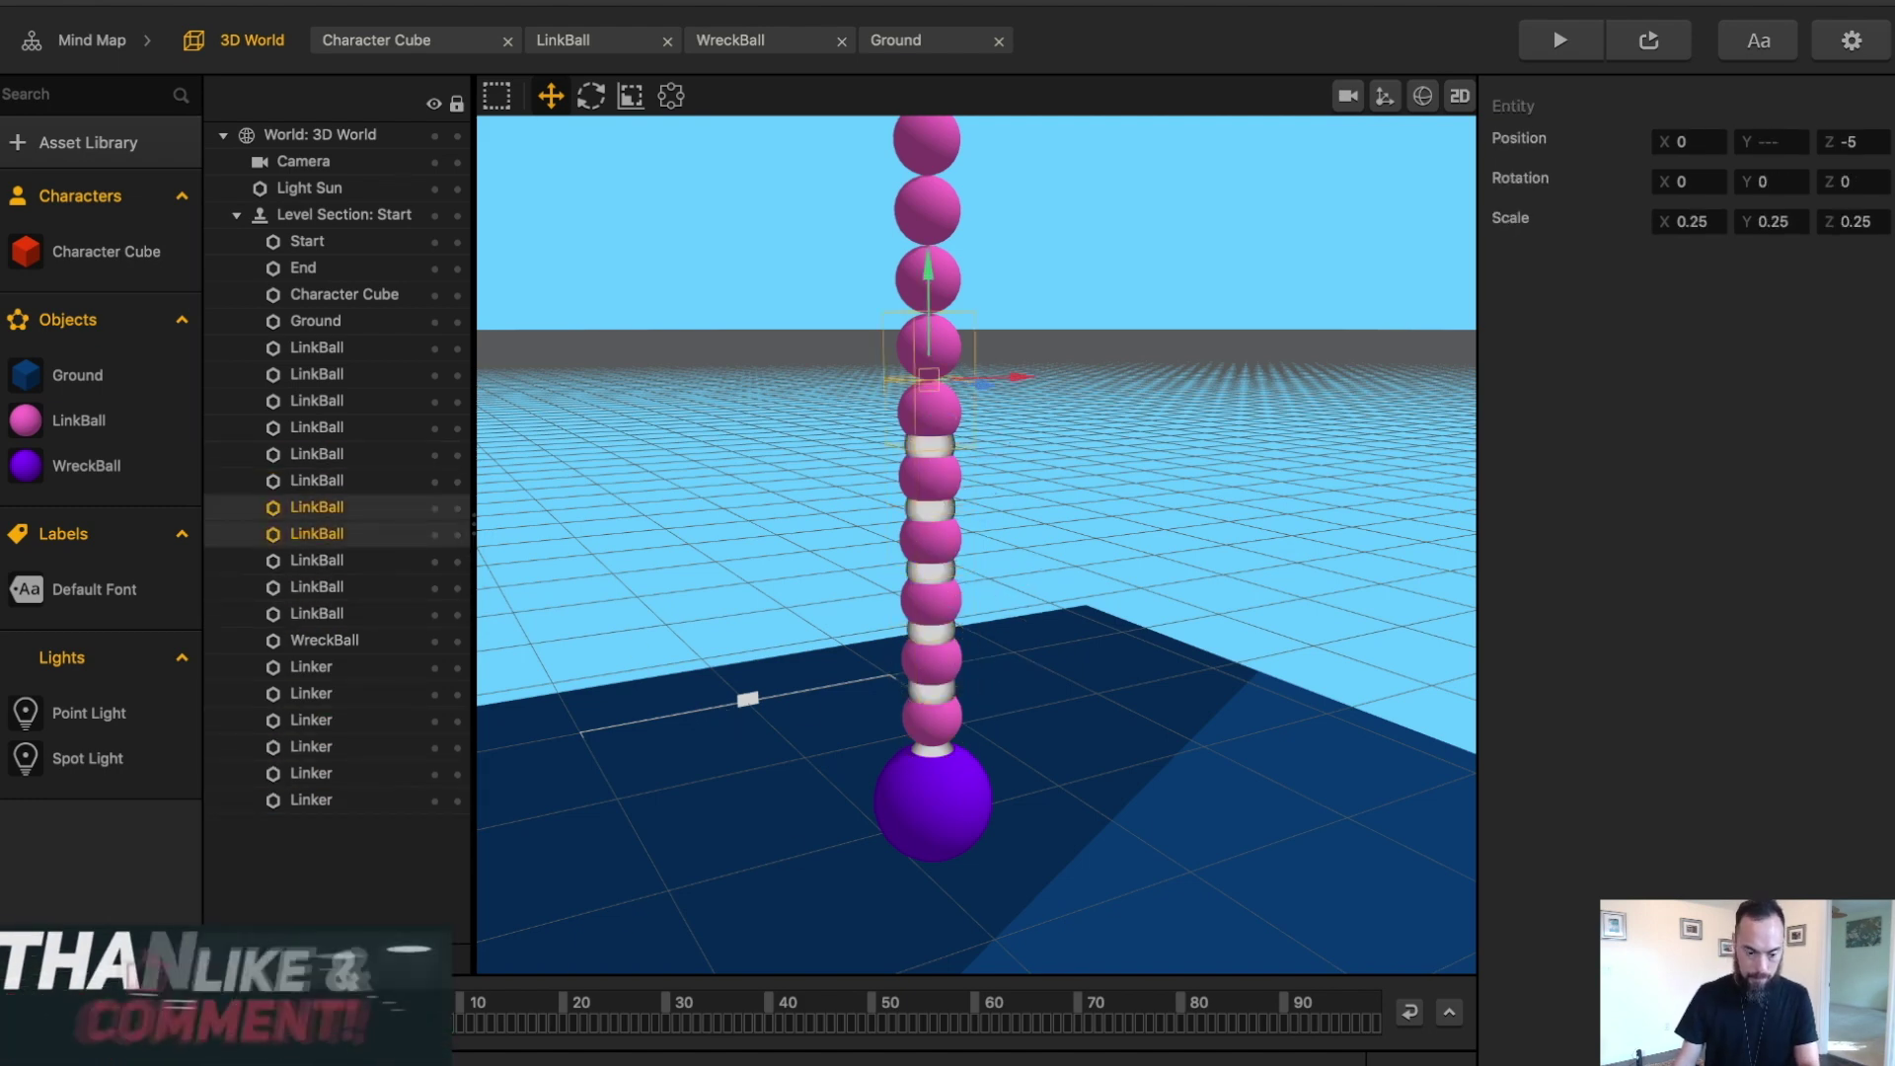
# - Enable physics on the Ground object's Start node, set its type to Static and return to the 3D world
pyautogui.click(93, 384)
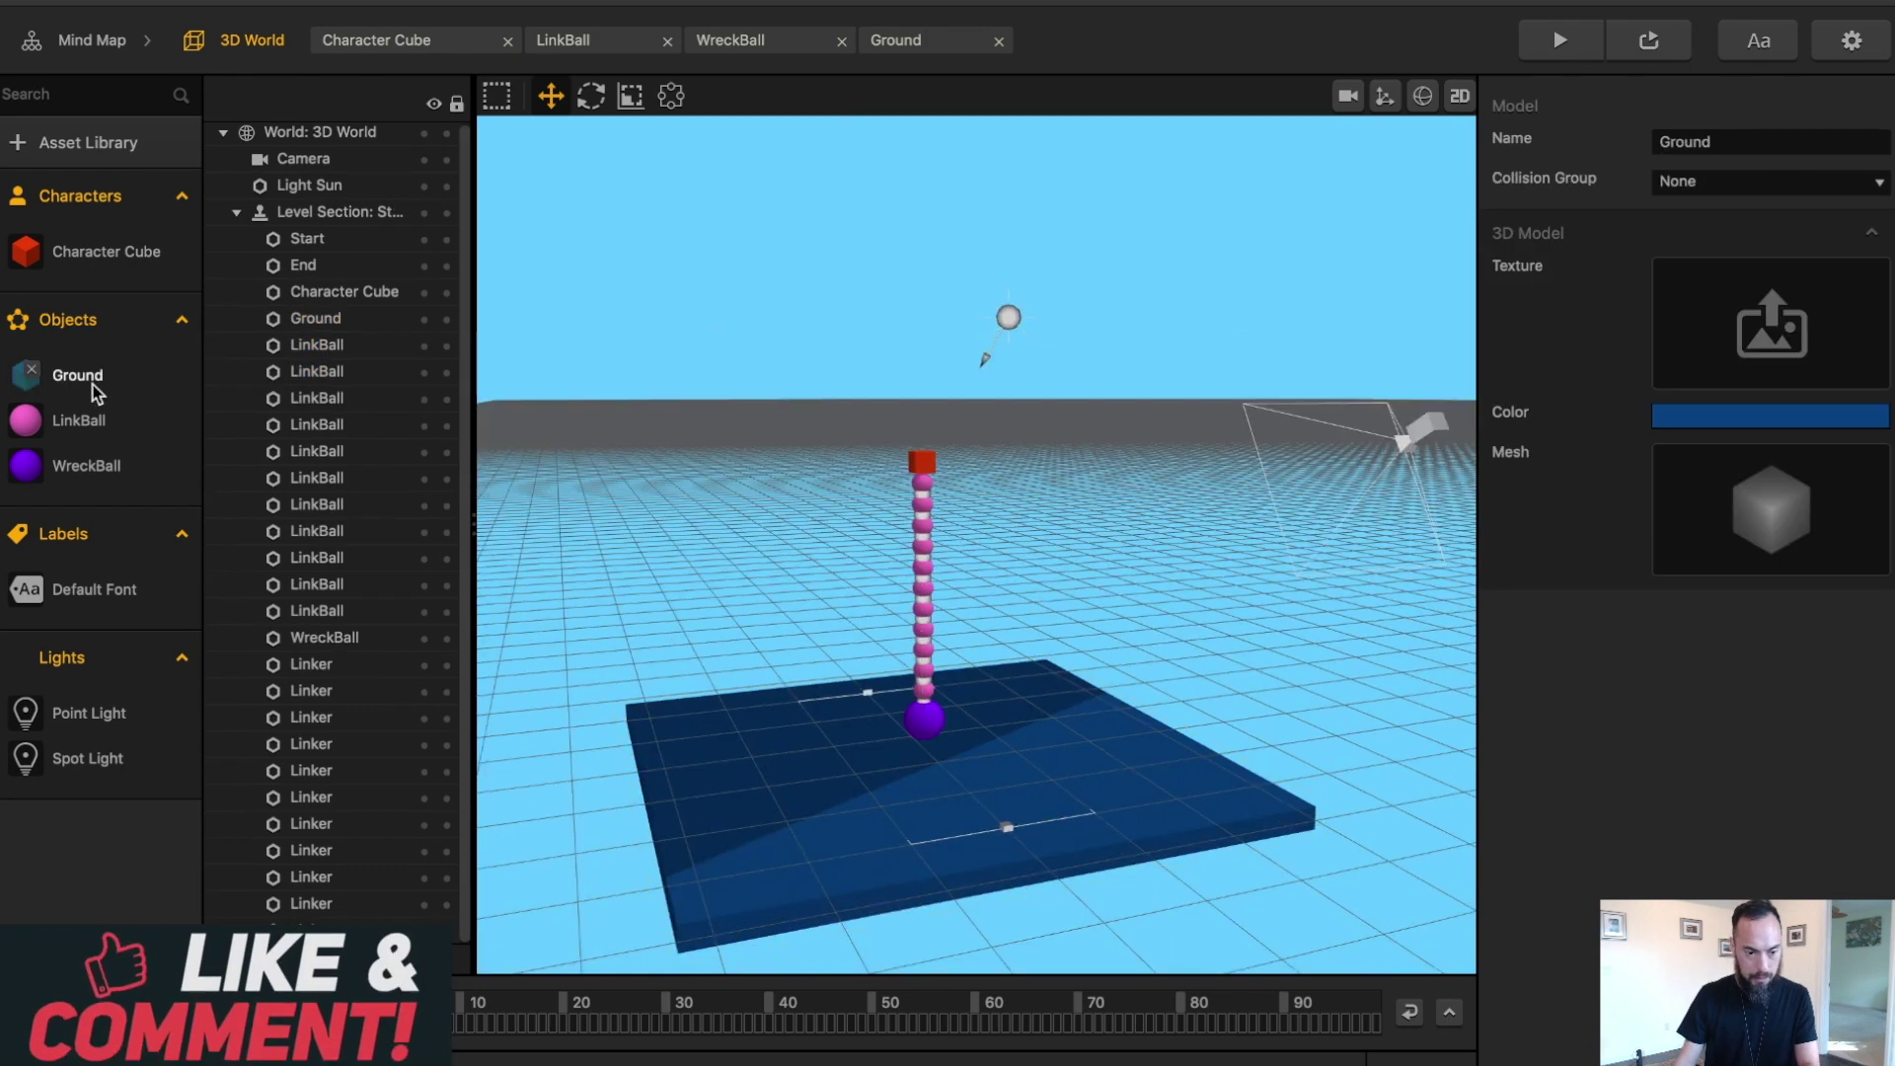
pyautogui.doubleClick(93, 387)
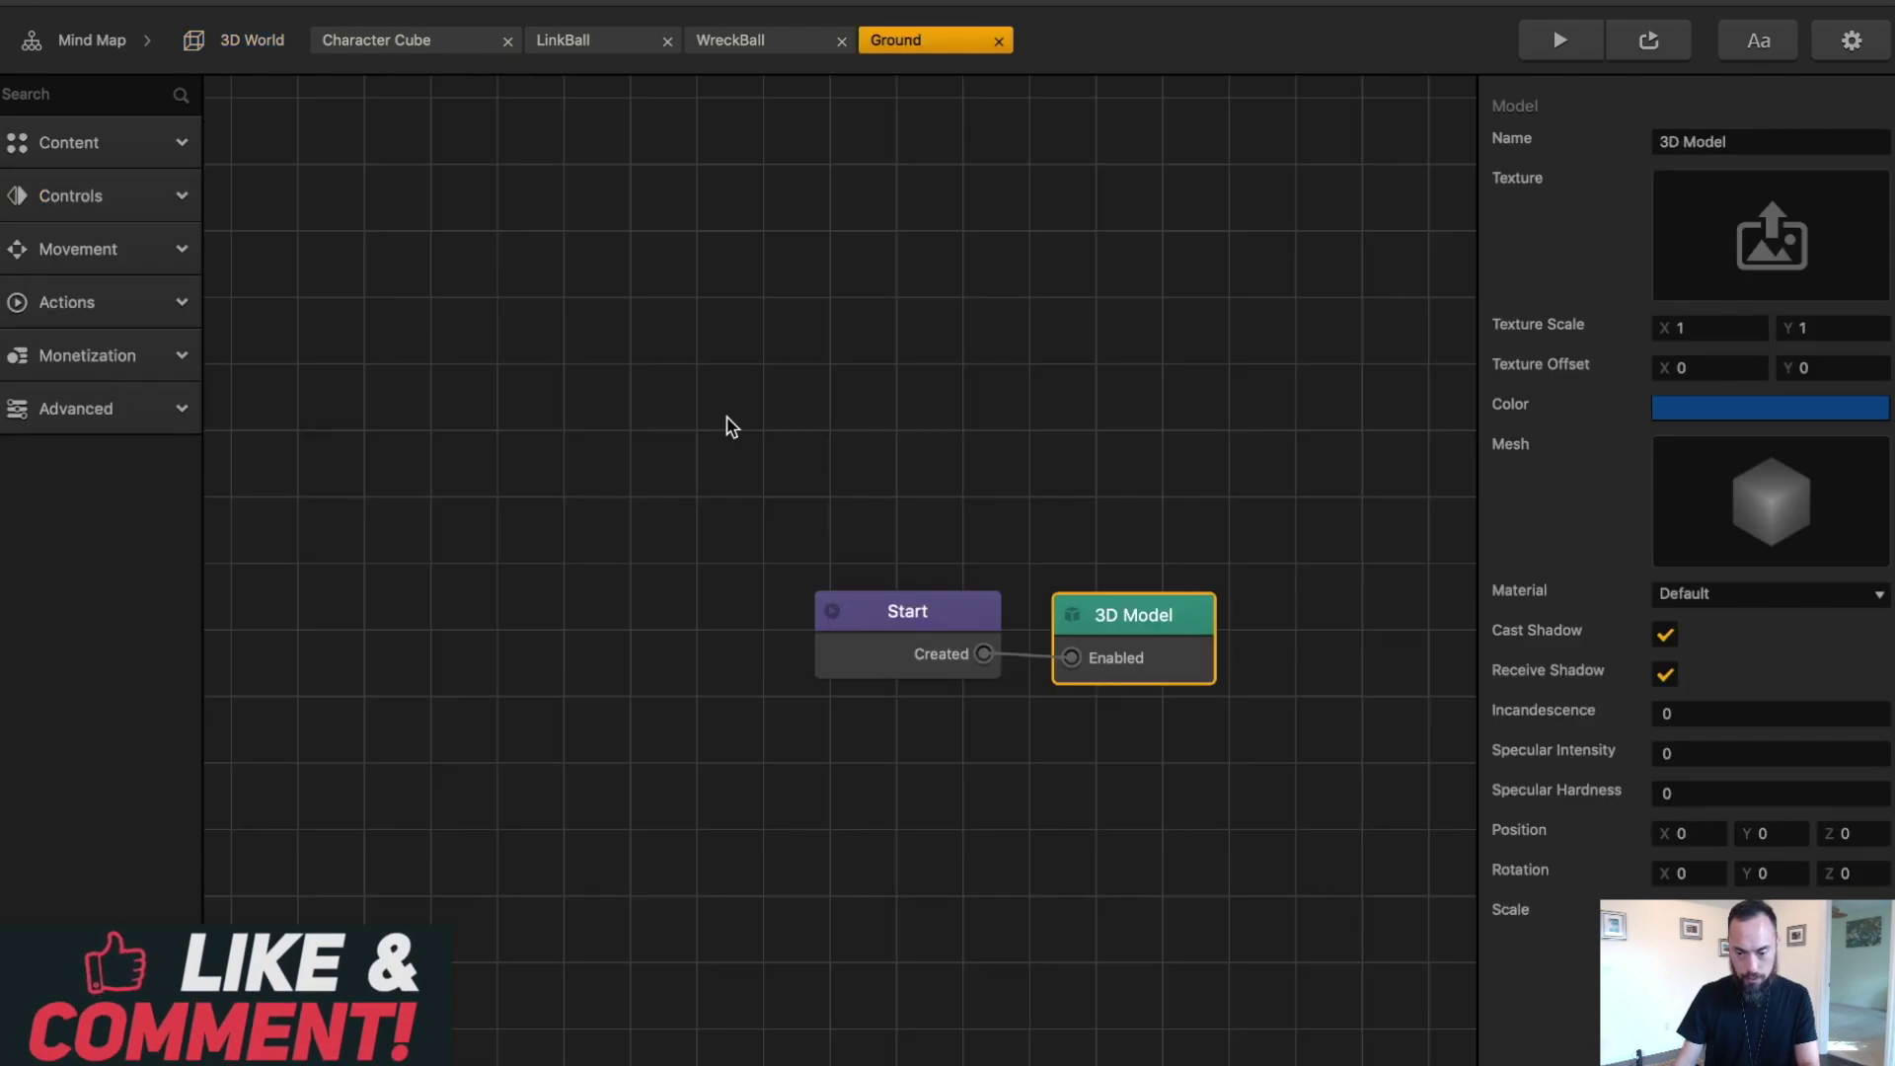
pyautogui.click(1672, 189)
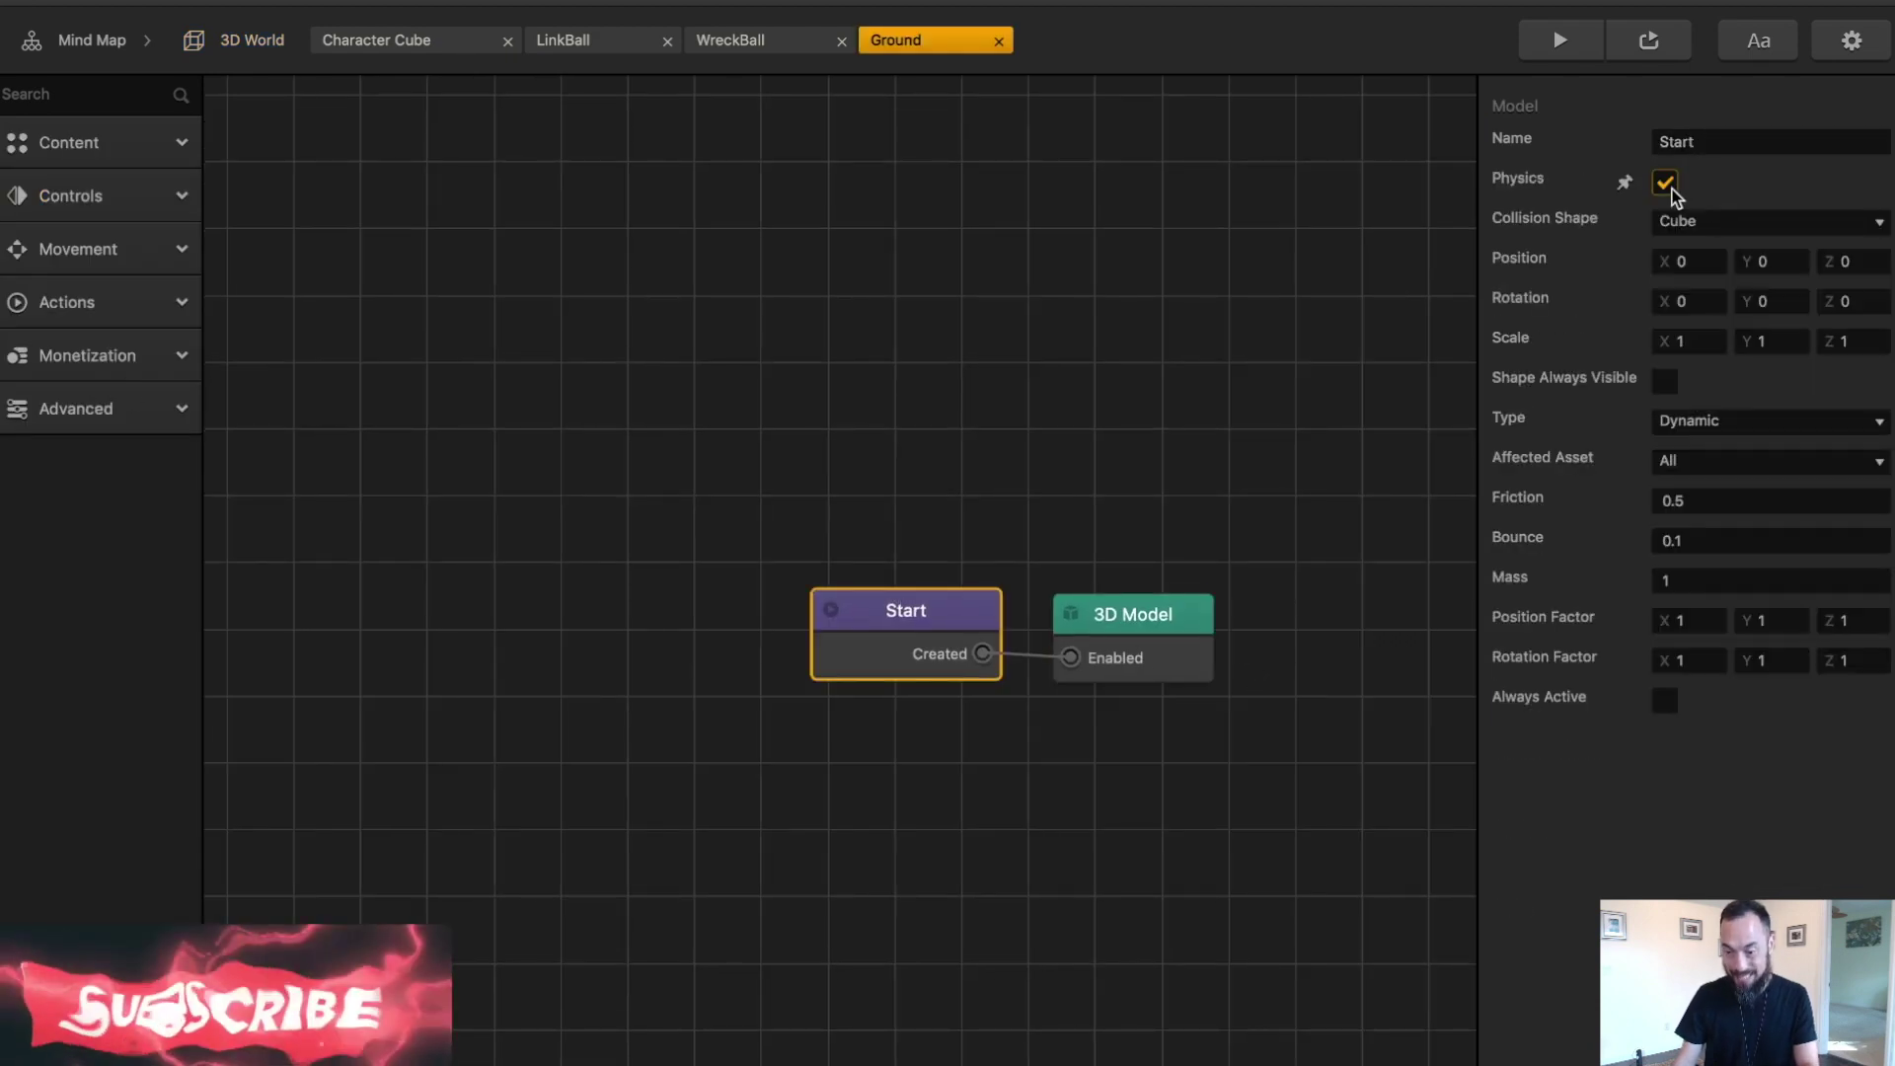
pyautogui.click(1711, 420)
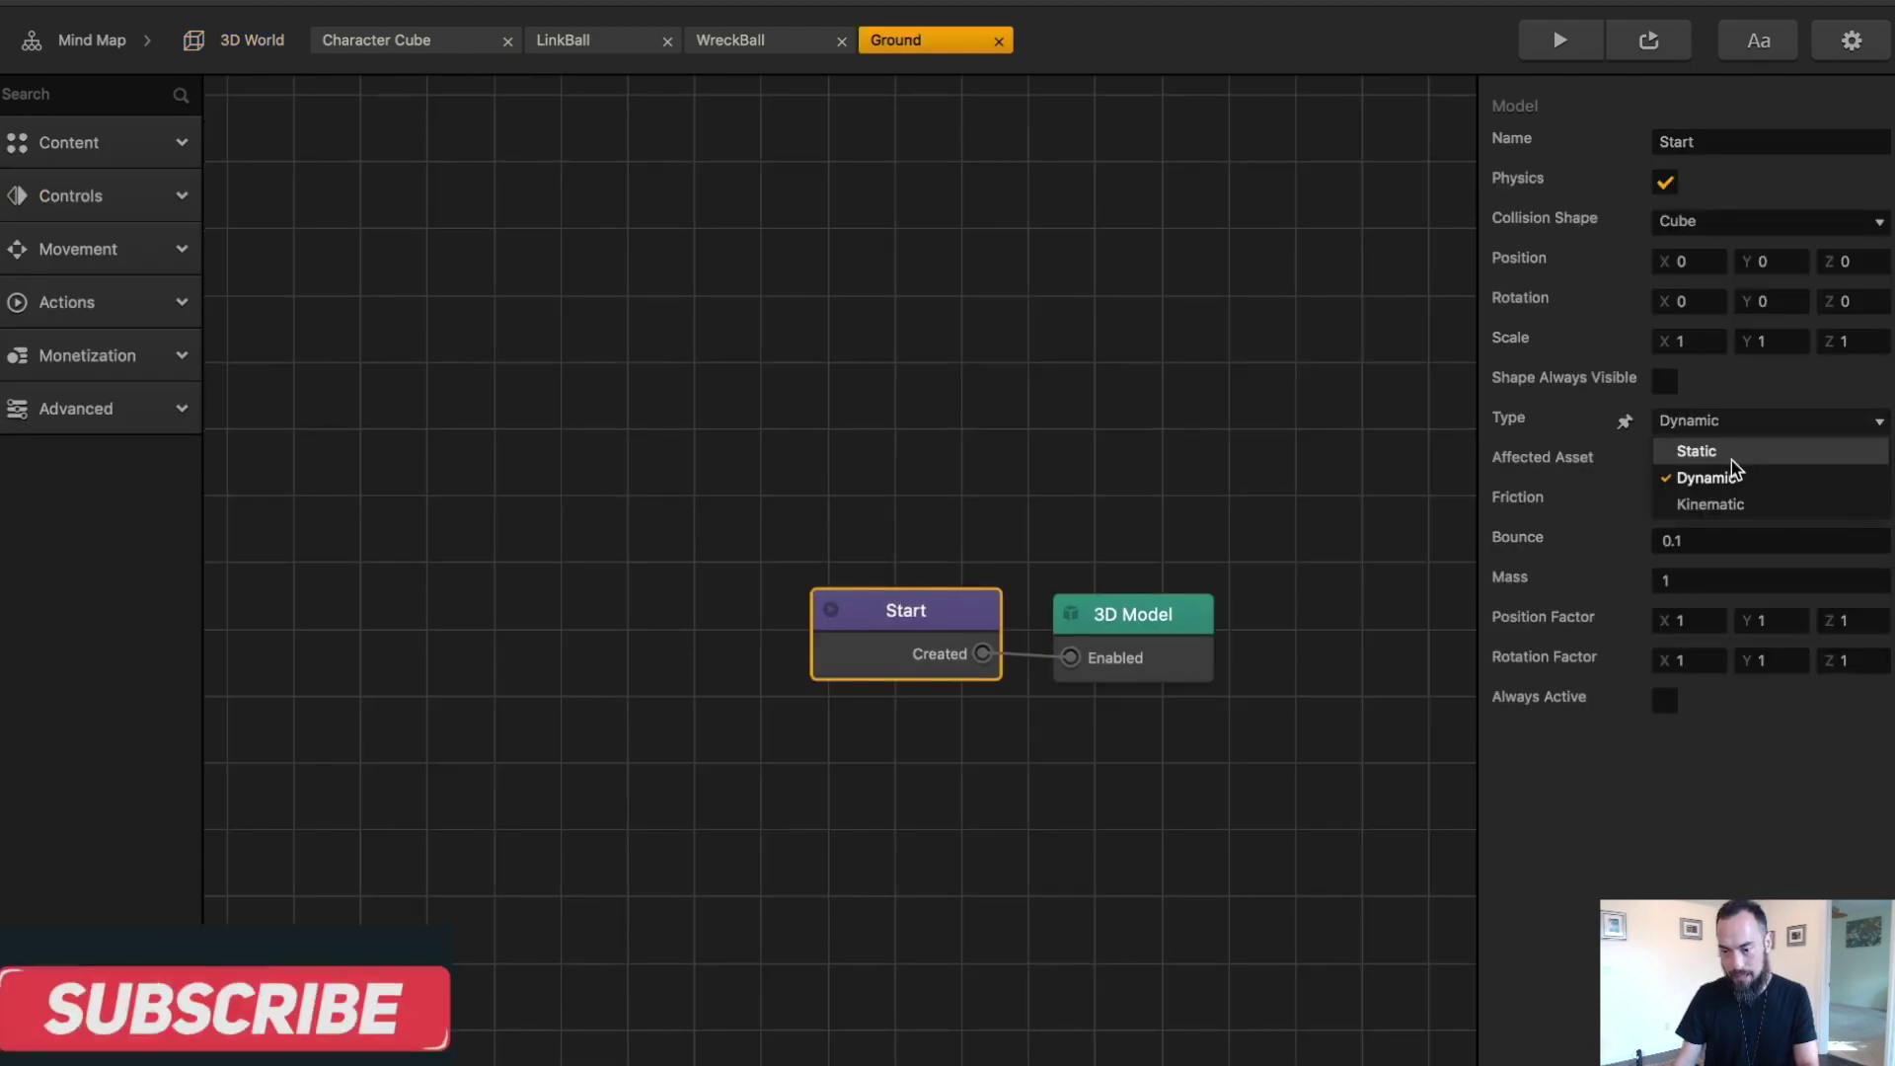
pyautogui.click(1729, 456)
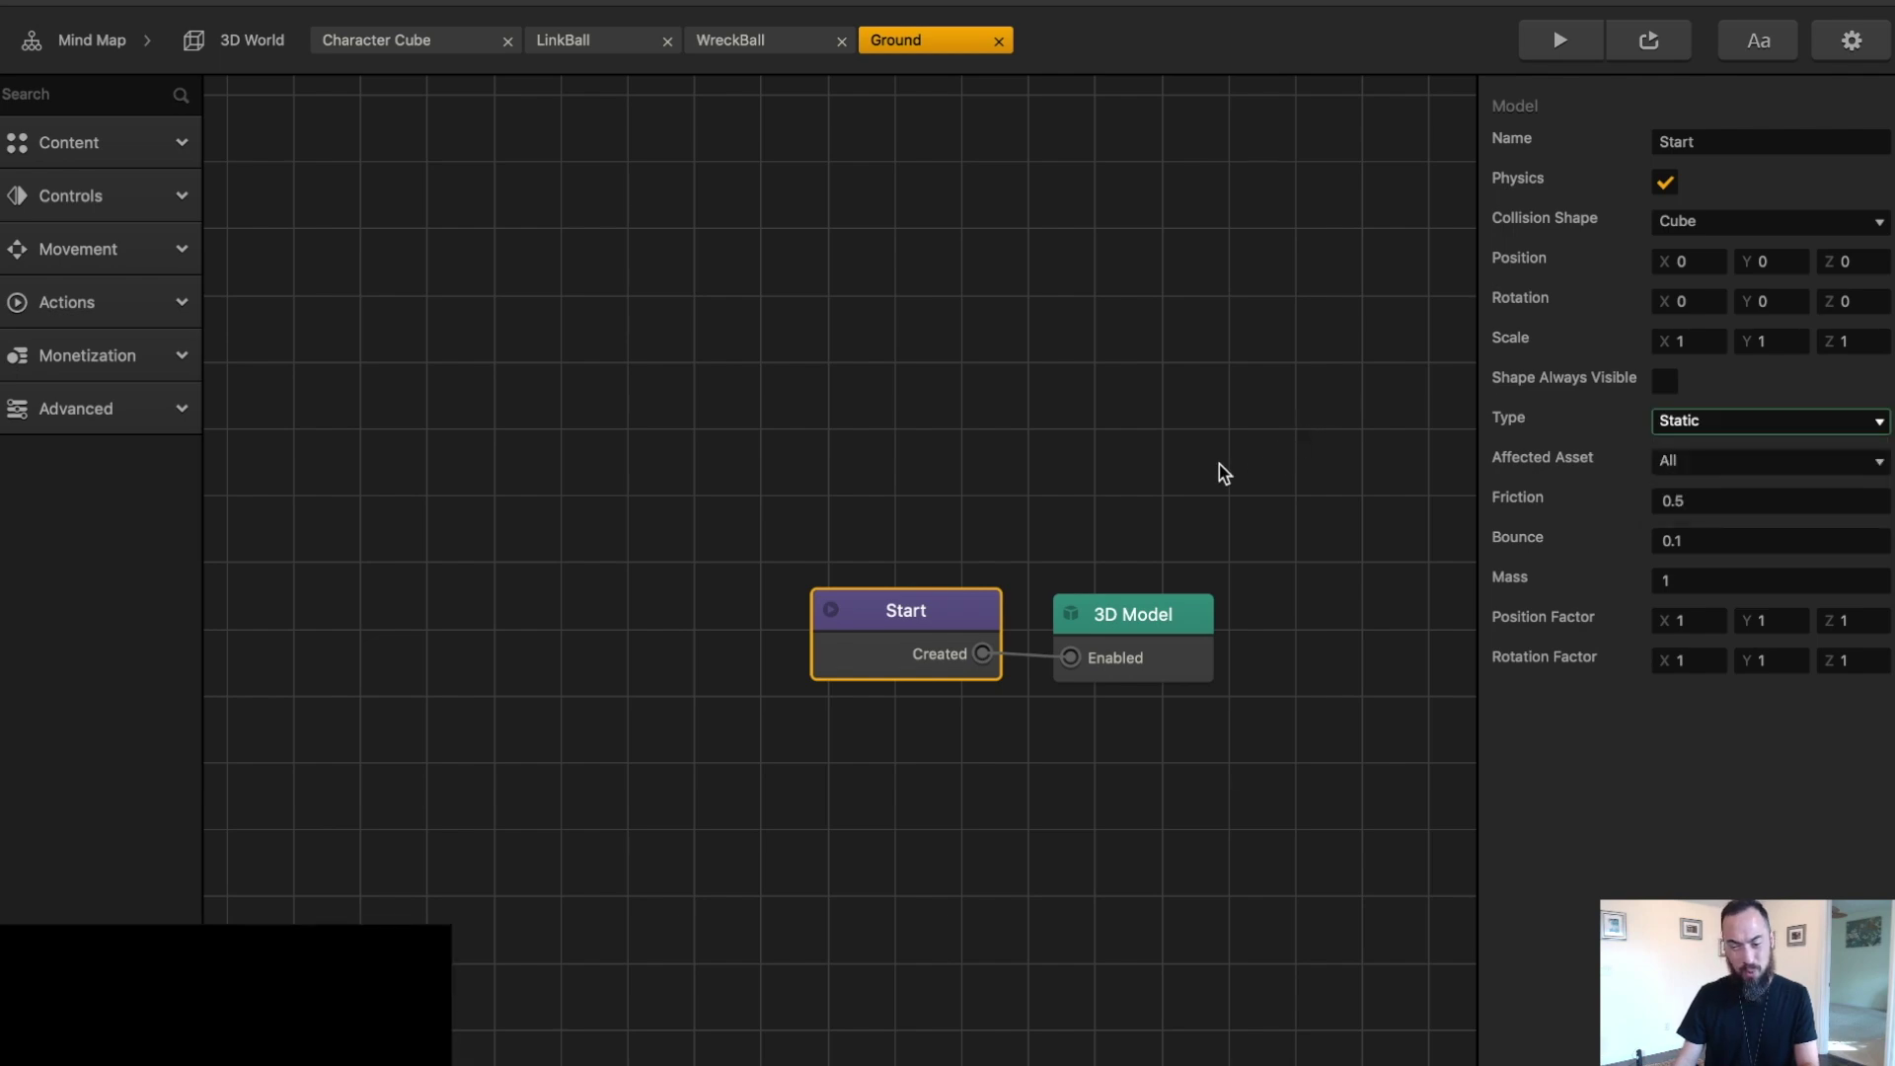
pyautogui.click(230, 49)
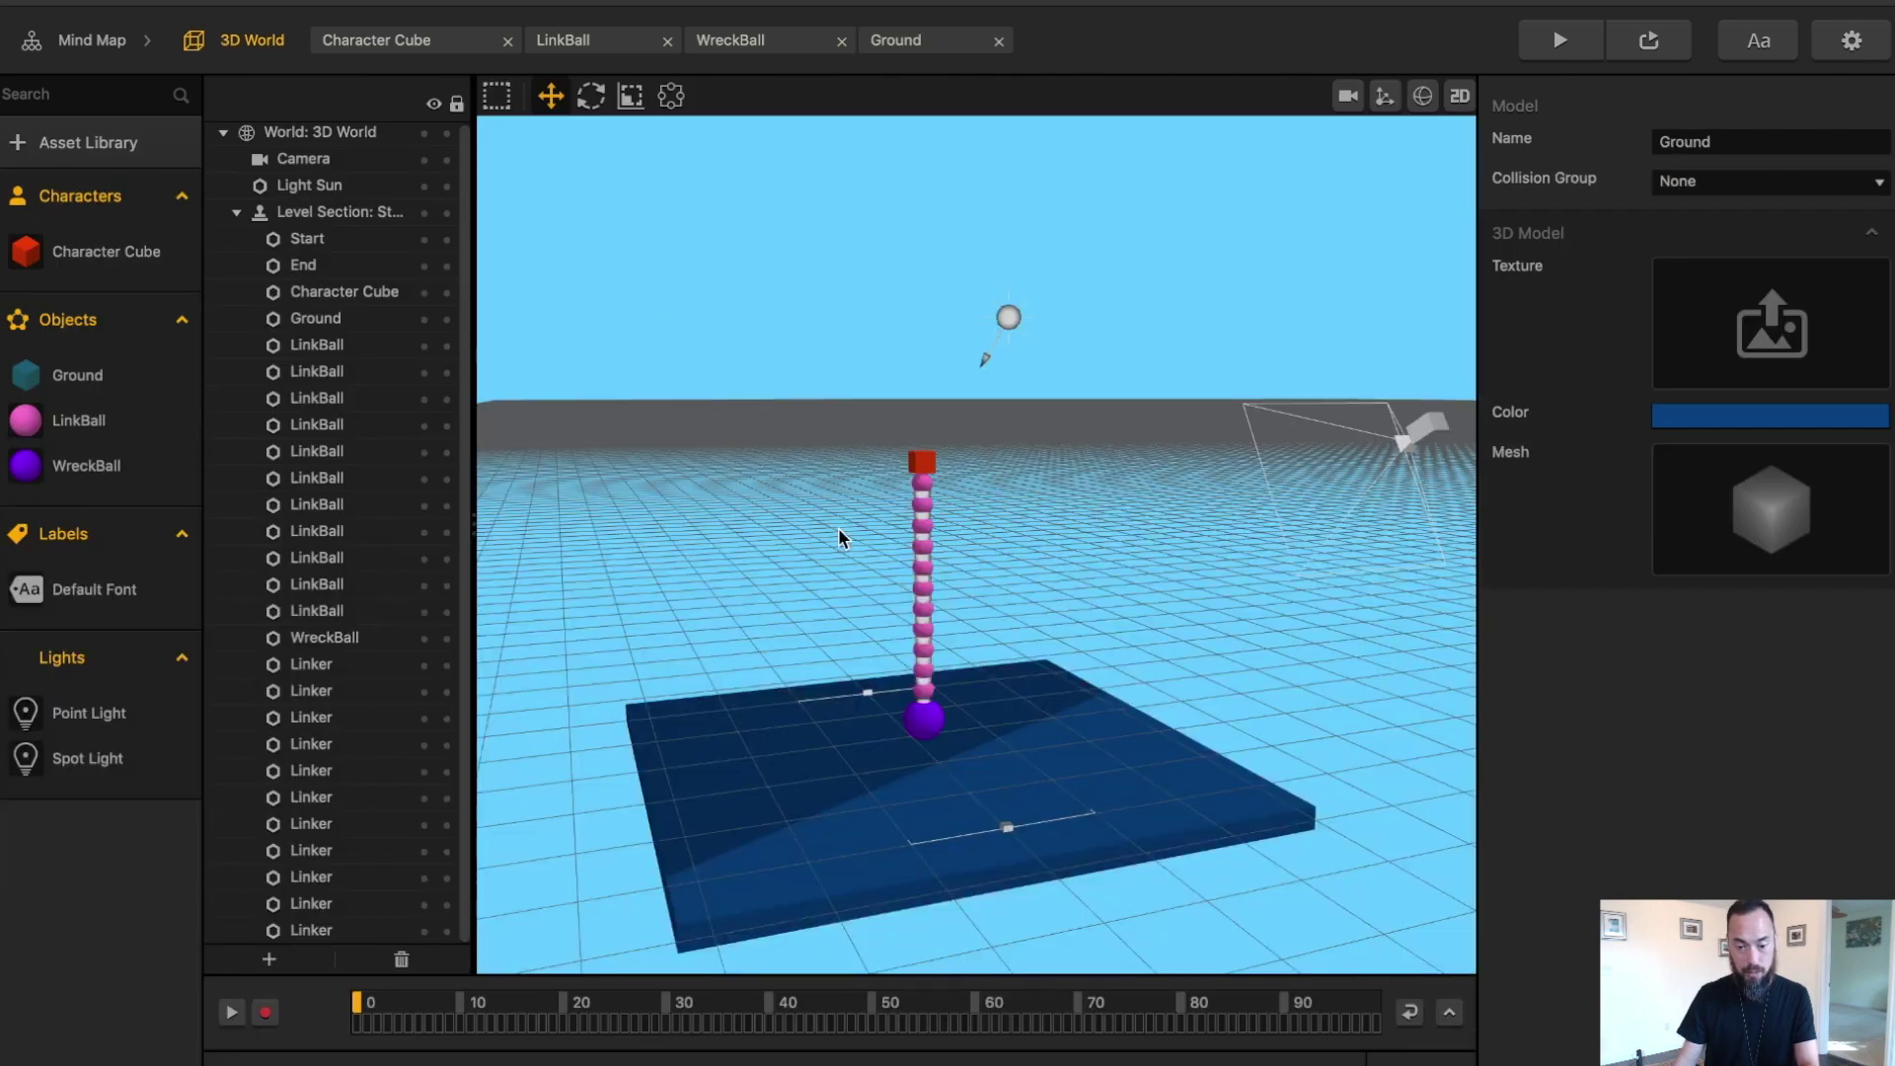
# - Preview the game to check how the linked chain and WreckBall behave, and close the preview
pyautogui.scroll(3, 961, 637)
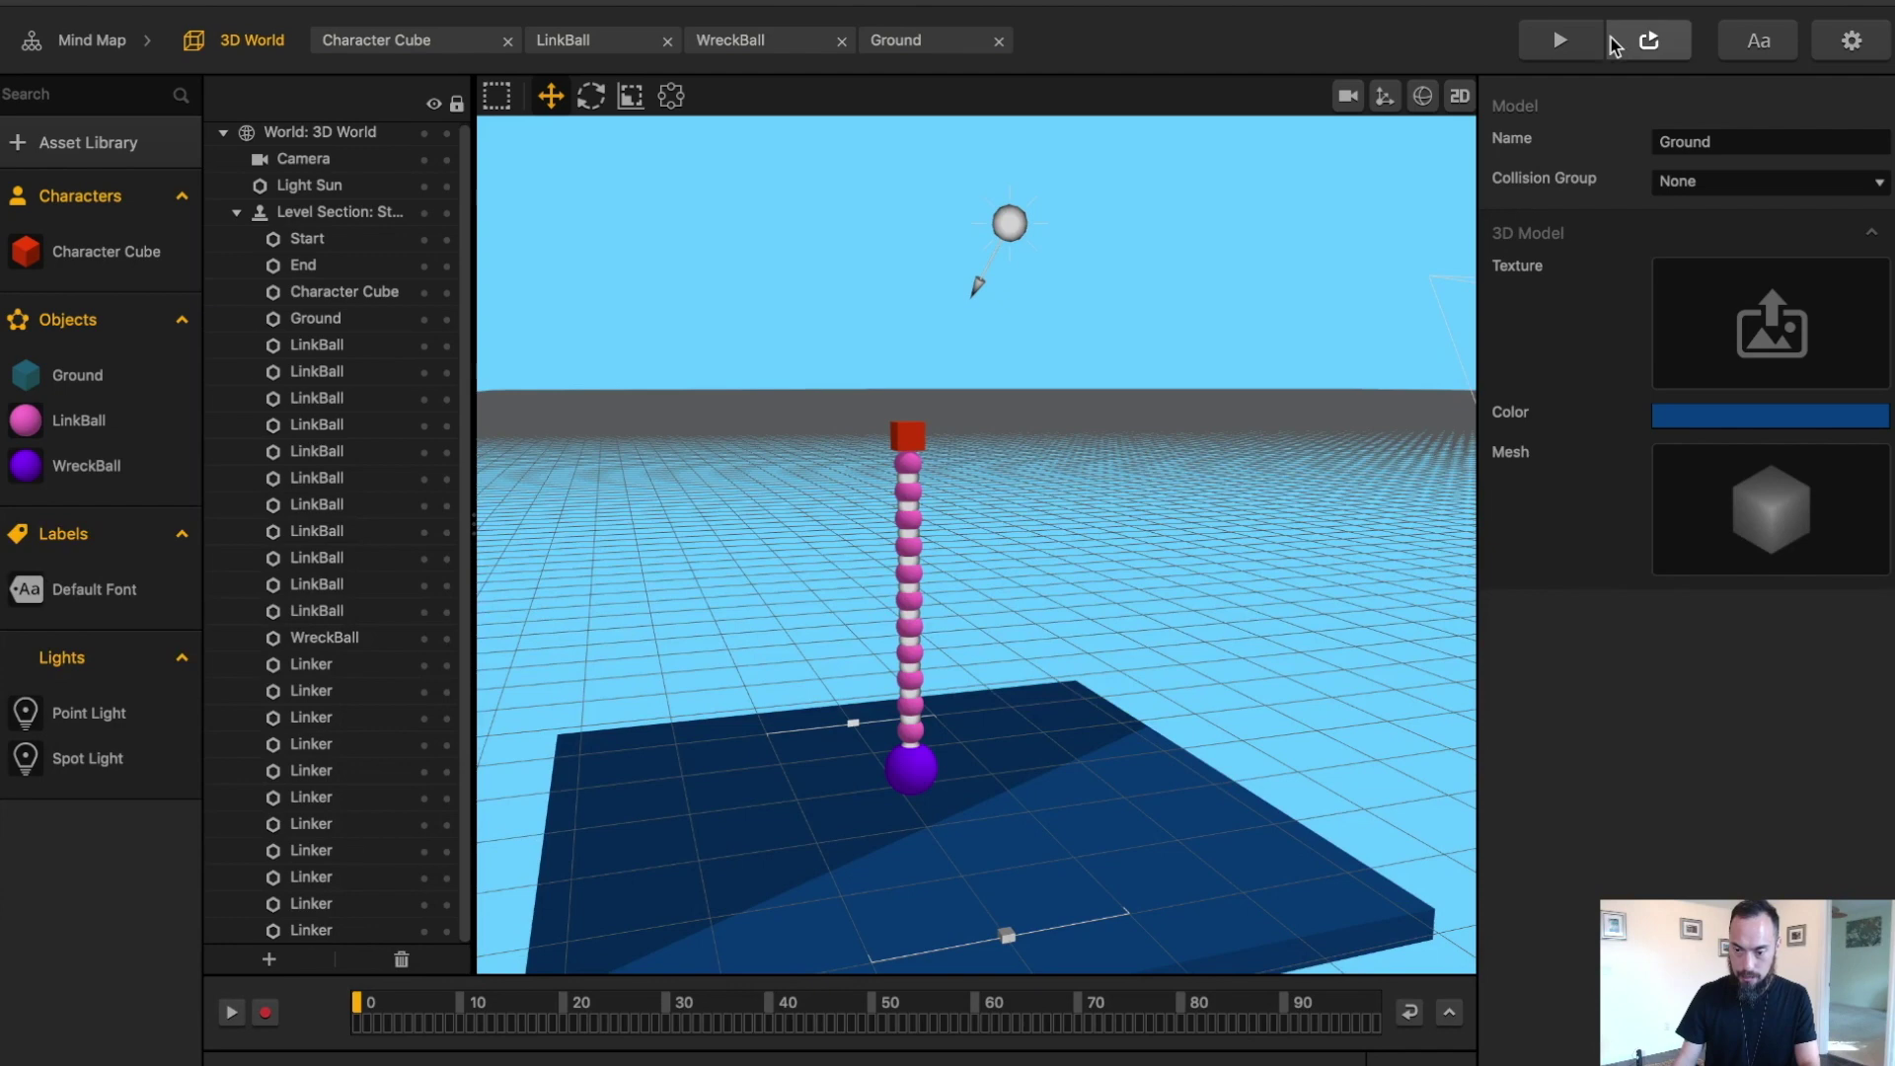
pyautogui.click(1559, 39)
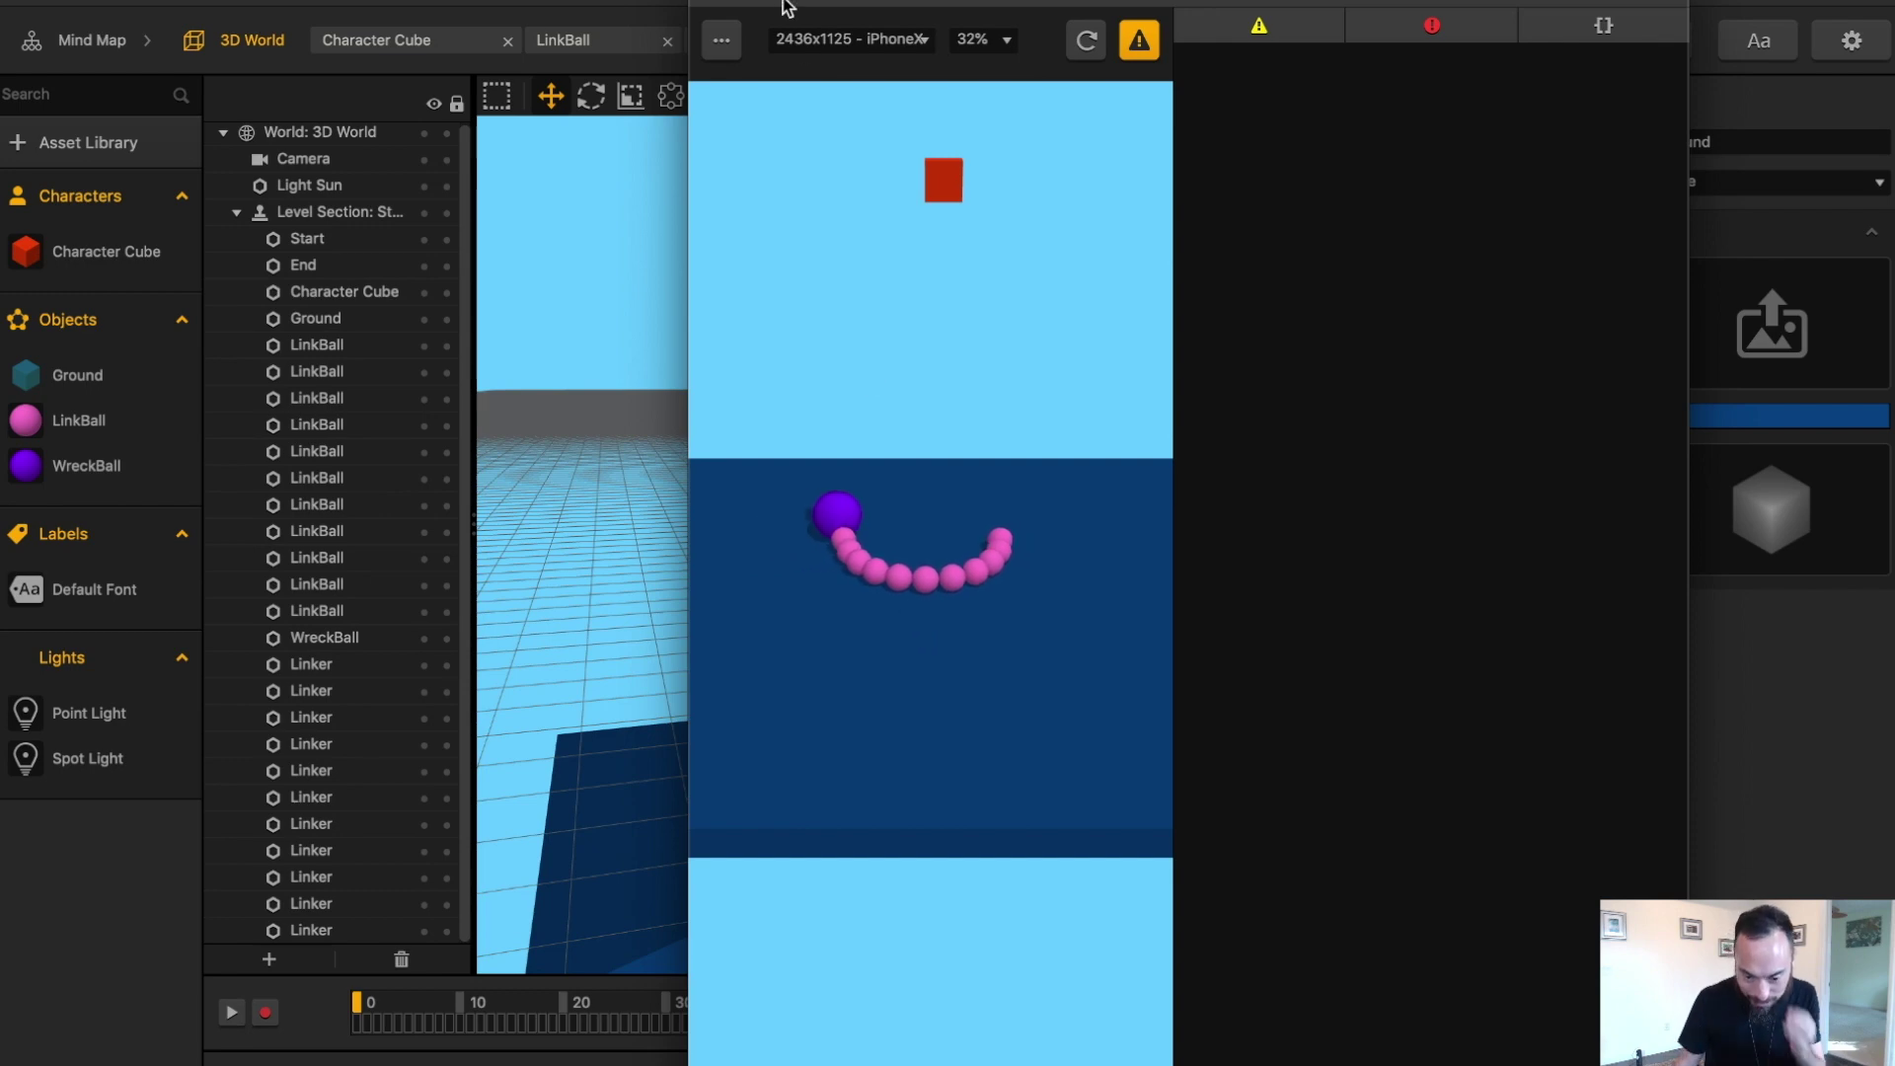
pyautogui.click(710, 4)
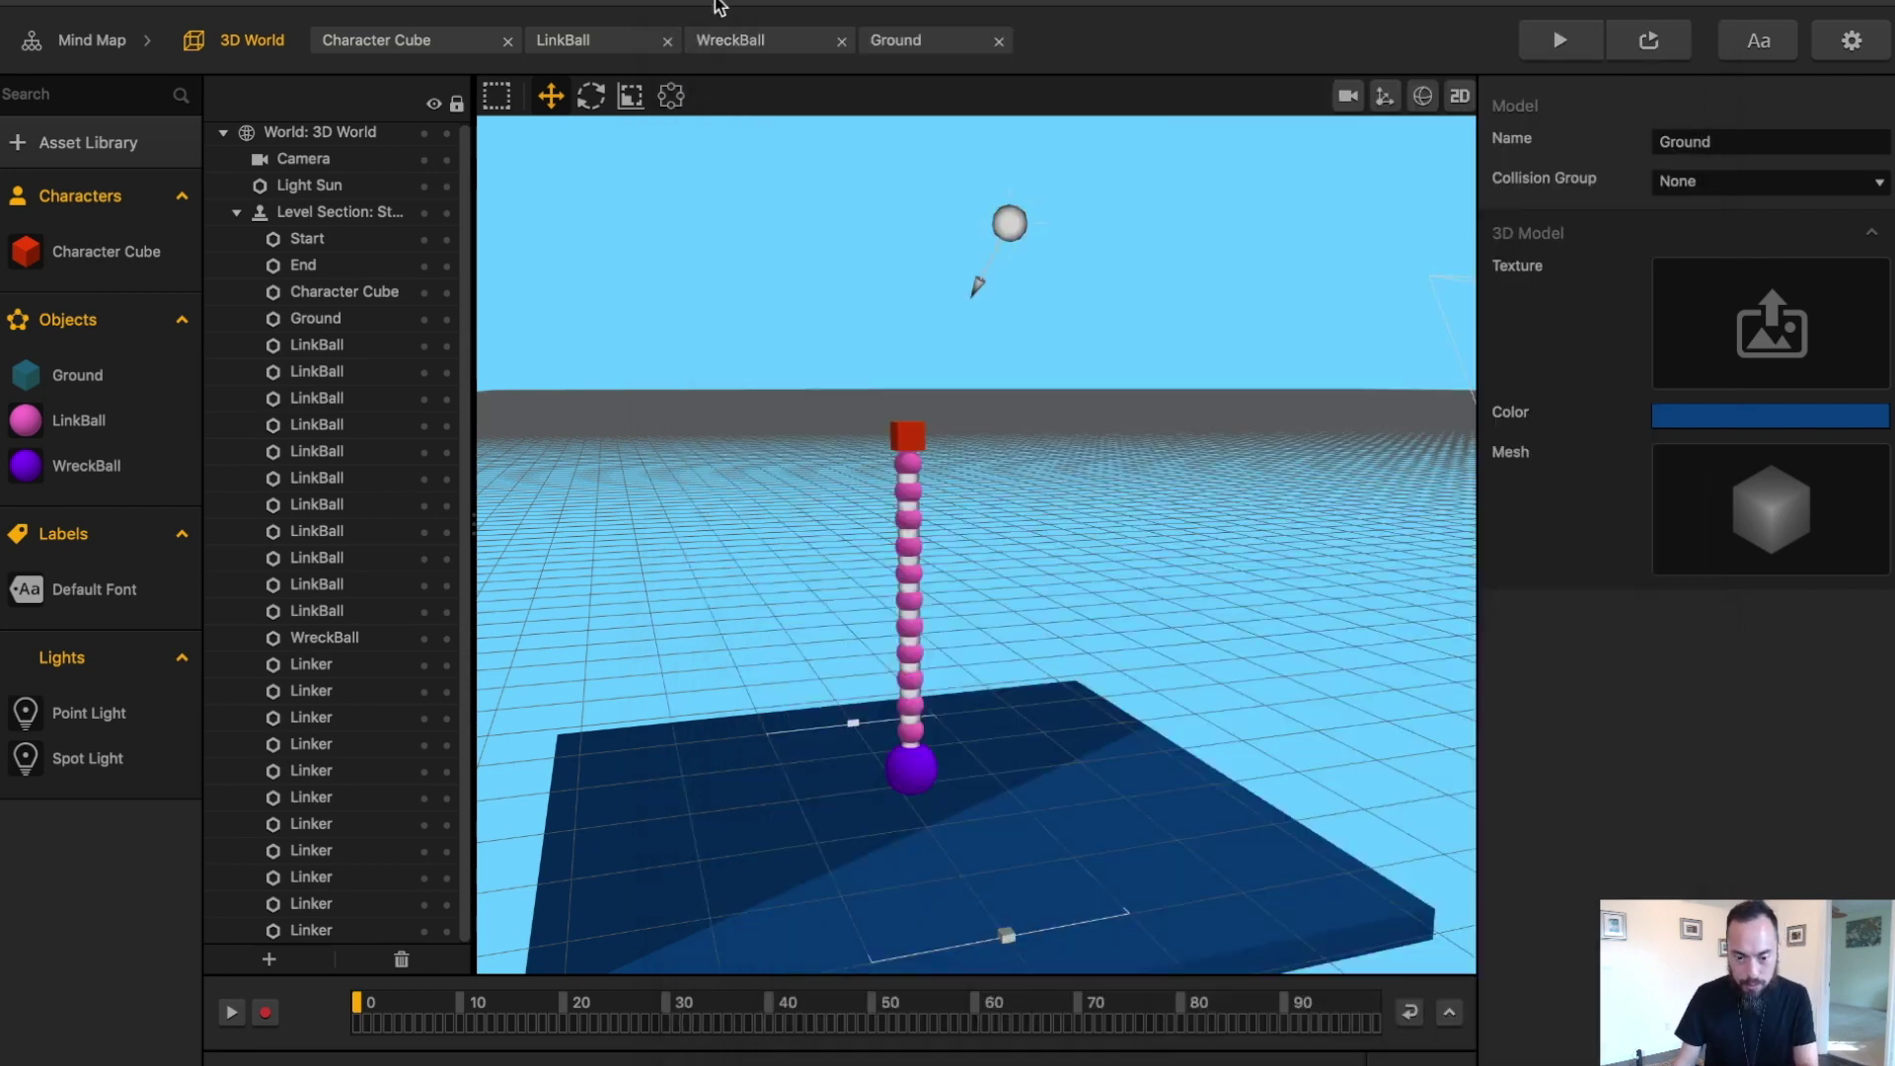
# - Link the top LinkBall to the Character Cube and test the swinging chain in the game preview
pyautogui.scroll(5, 852, 366)
pyautogui.click(759, 267)
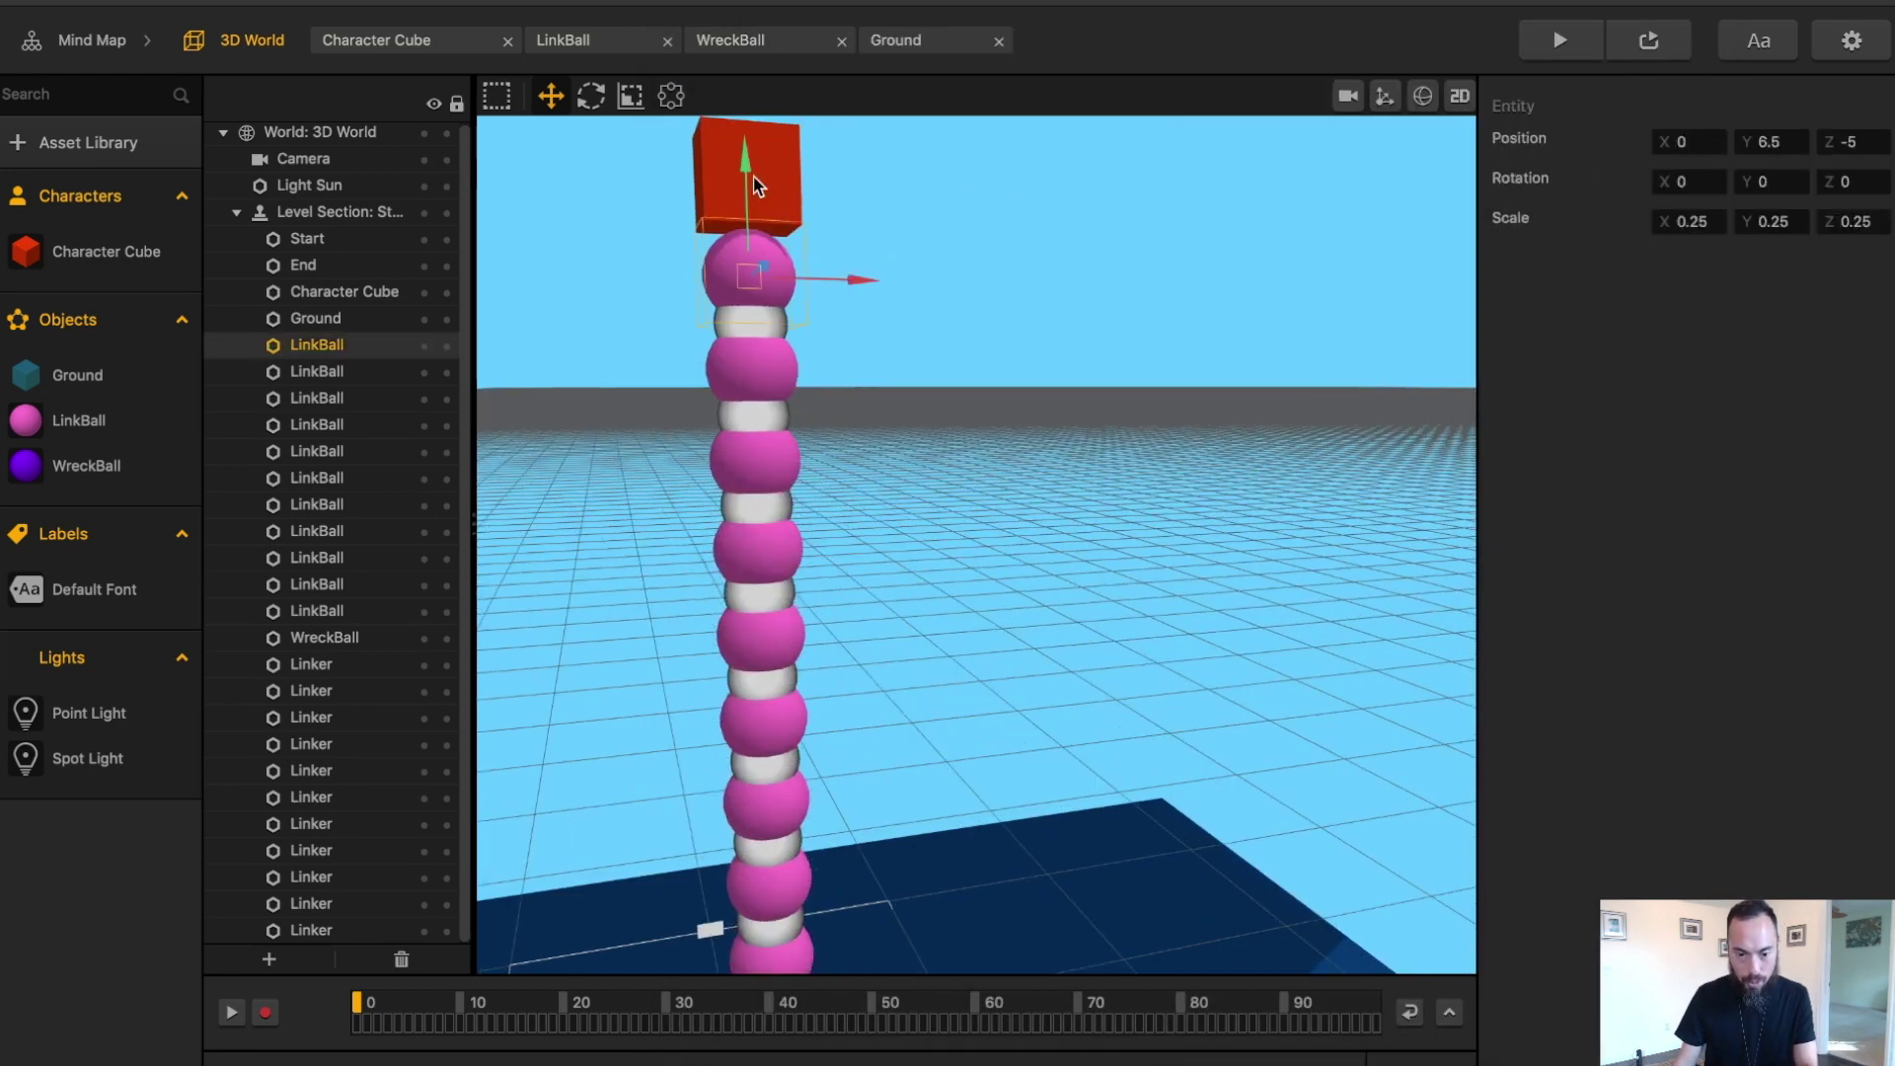
pyautogui.keyDown('shift'); pyautogui.click(756, 180); pyautogui.keyUp('shift')
pyautogui.click(269, 959)
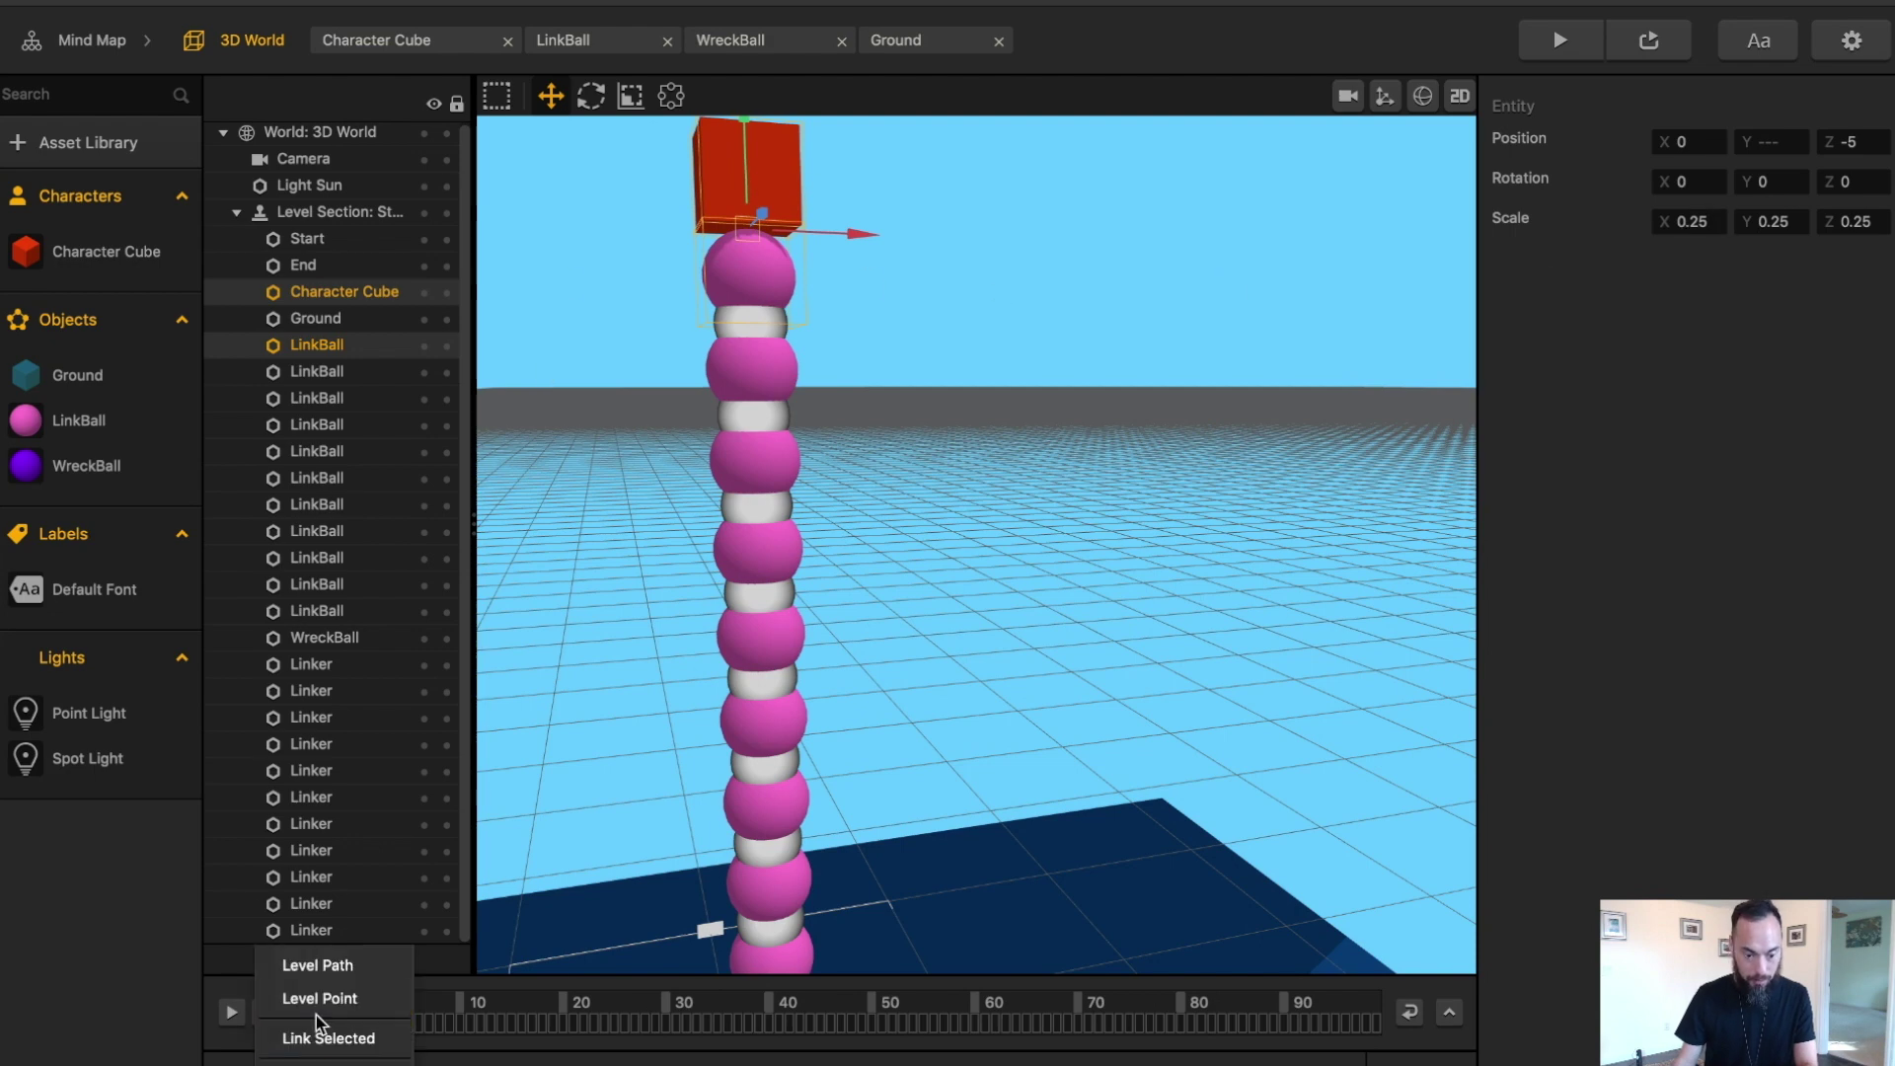
pyautogui.click(334, 1038)
pyautogui.click(1561, 41)
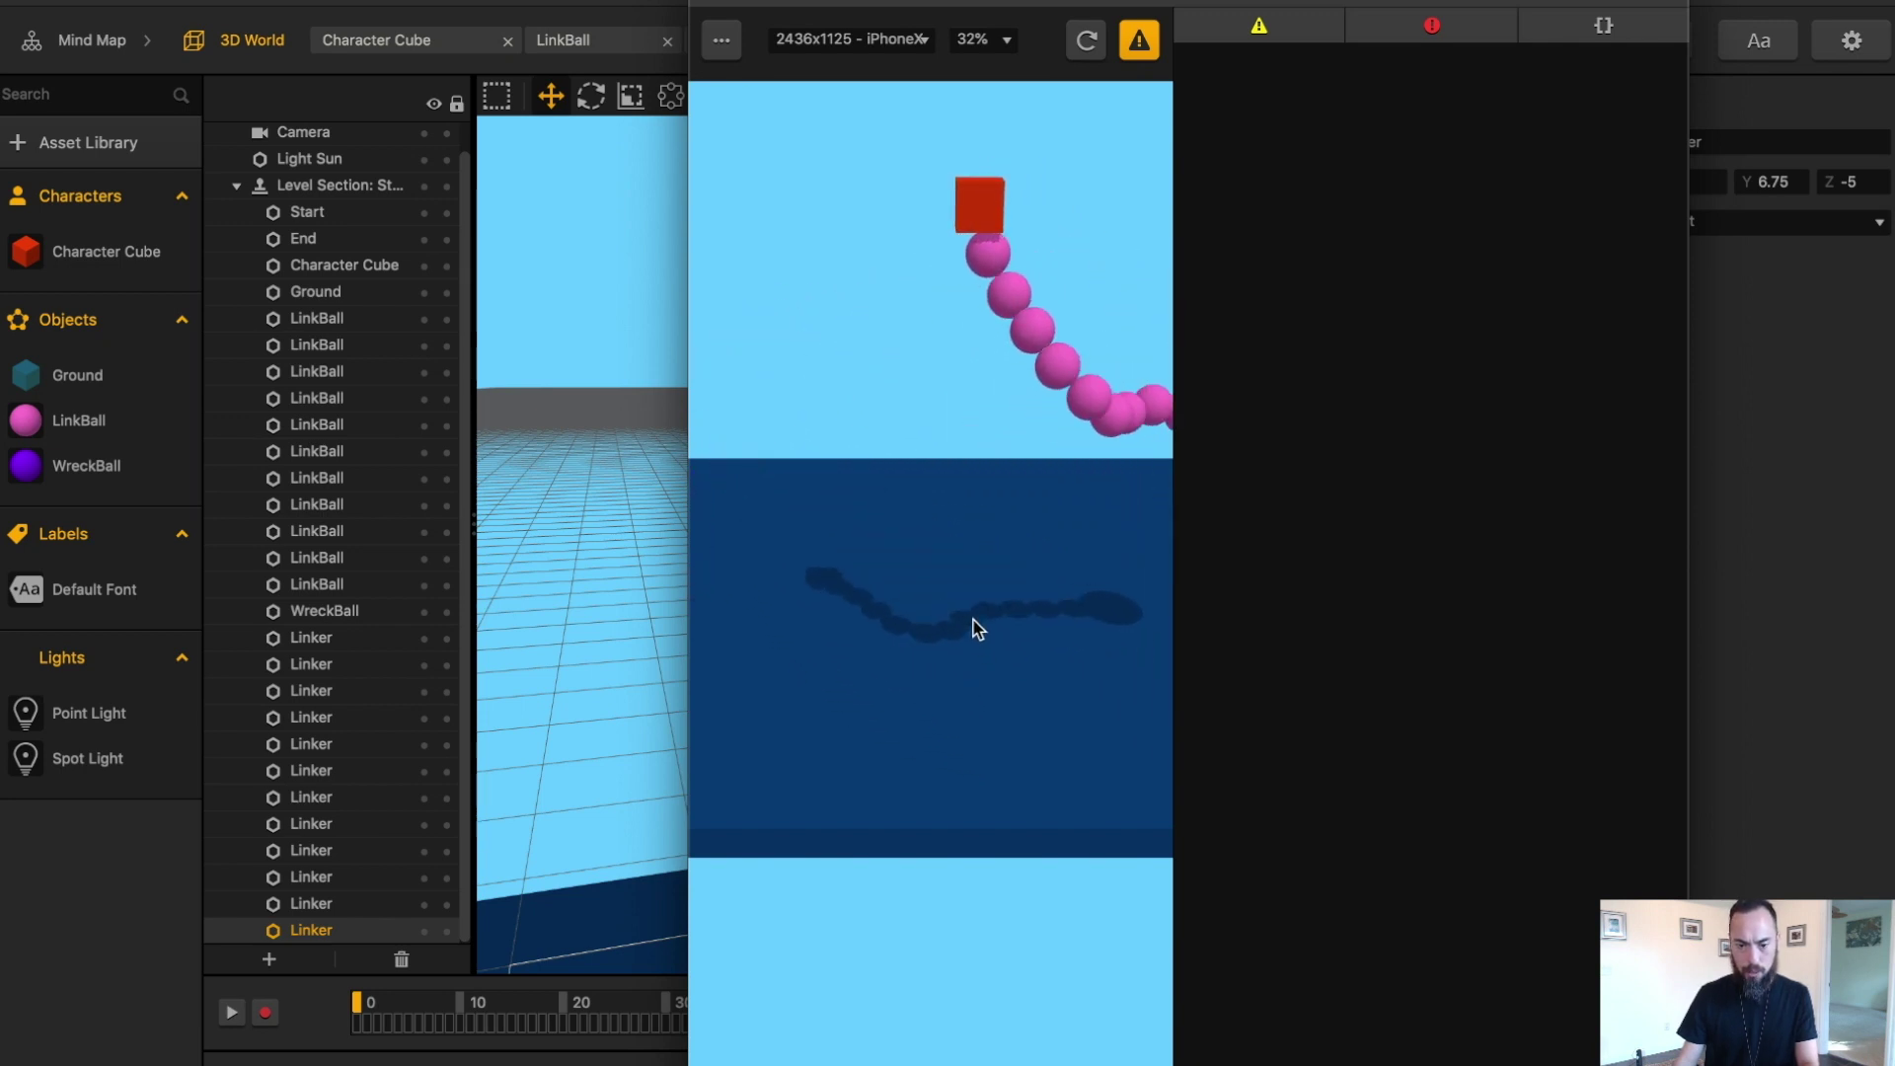
pyautogui.press('super+w')
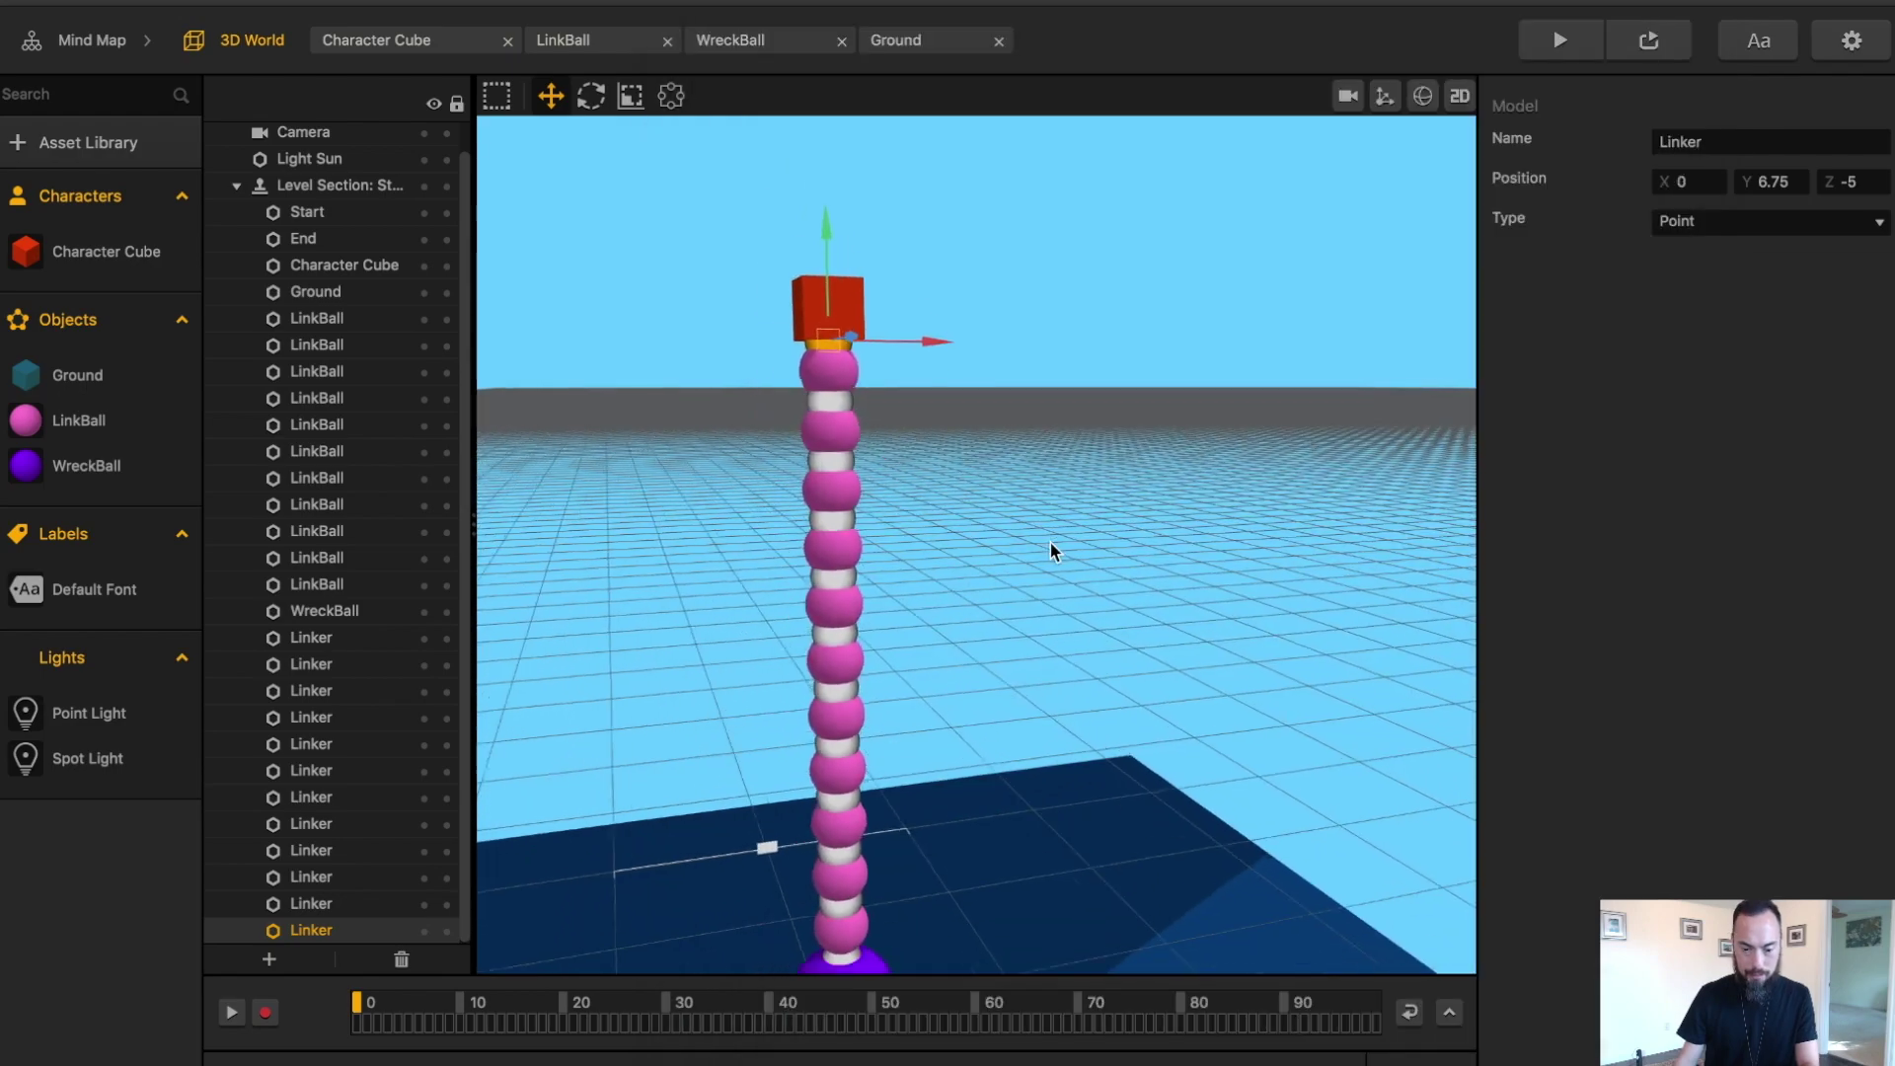
# - Import Pig.obj from the file browser into the 3D world and set its scale to 0.05
pyautogui.hotkey('ctrl', 'Up')
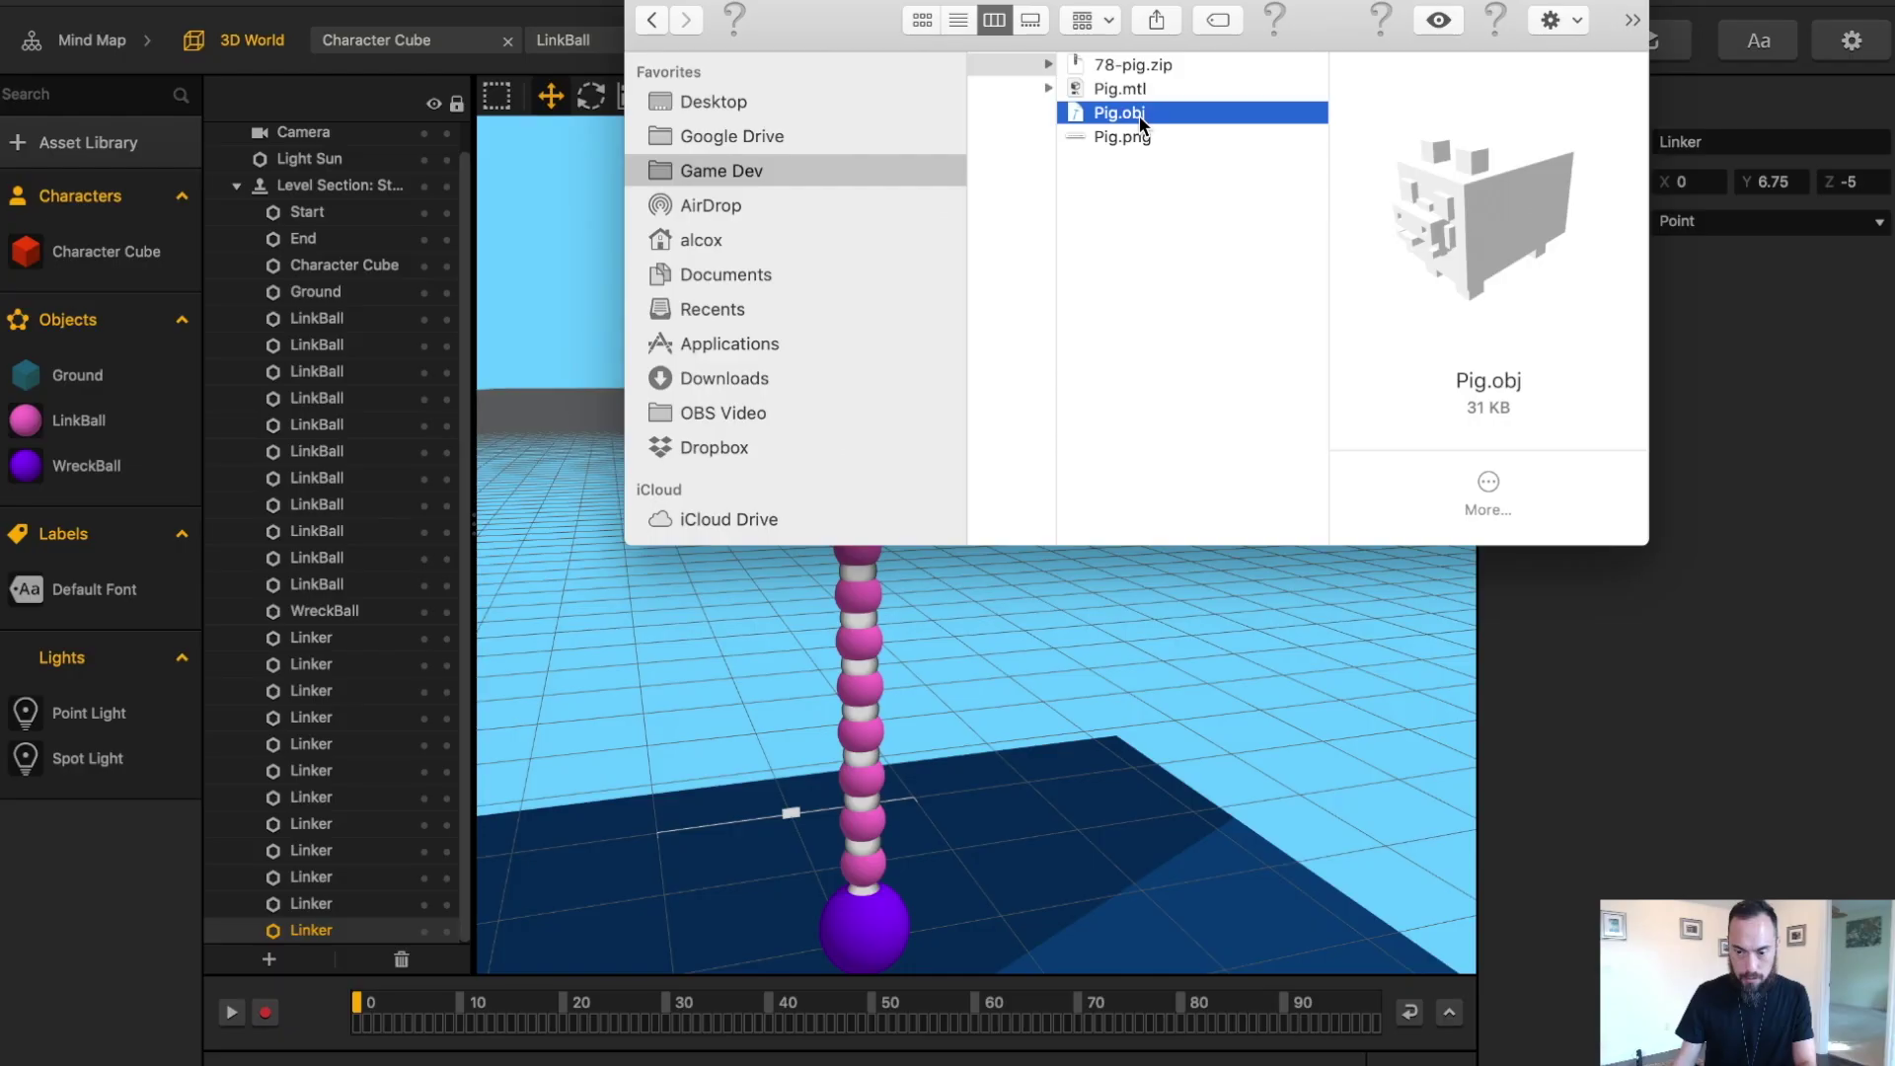
pyautogui.moveTo(1139, 116); pyautogui.dragTo(1085, 728)
pyautogui.moveTo(1694, 219); pyautogui.dragTo(1388, 205)
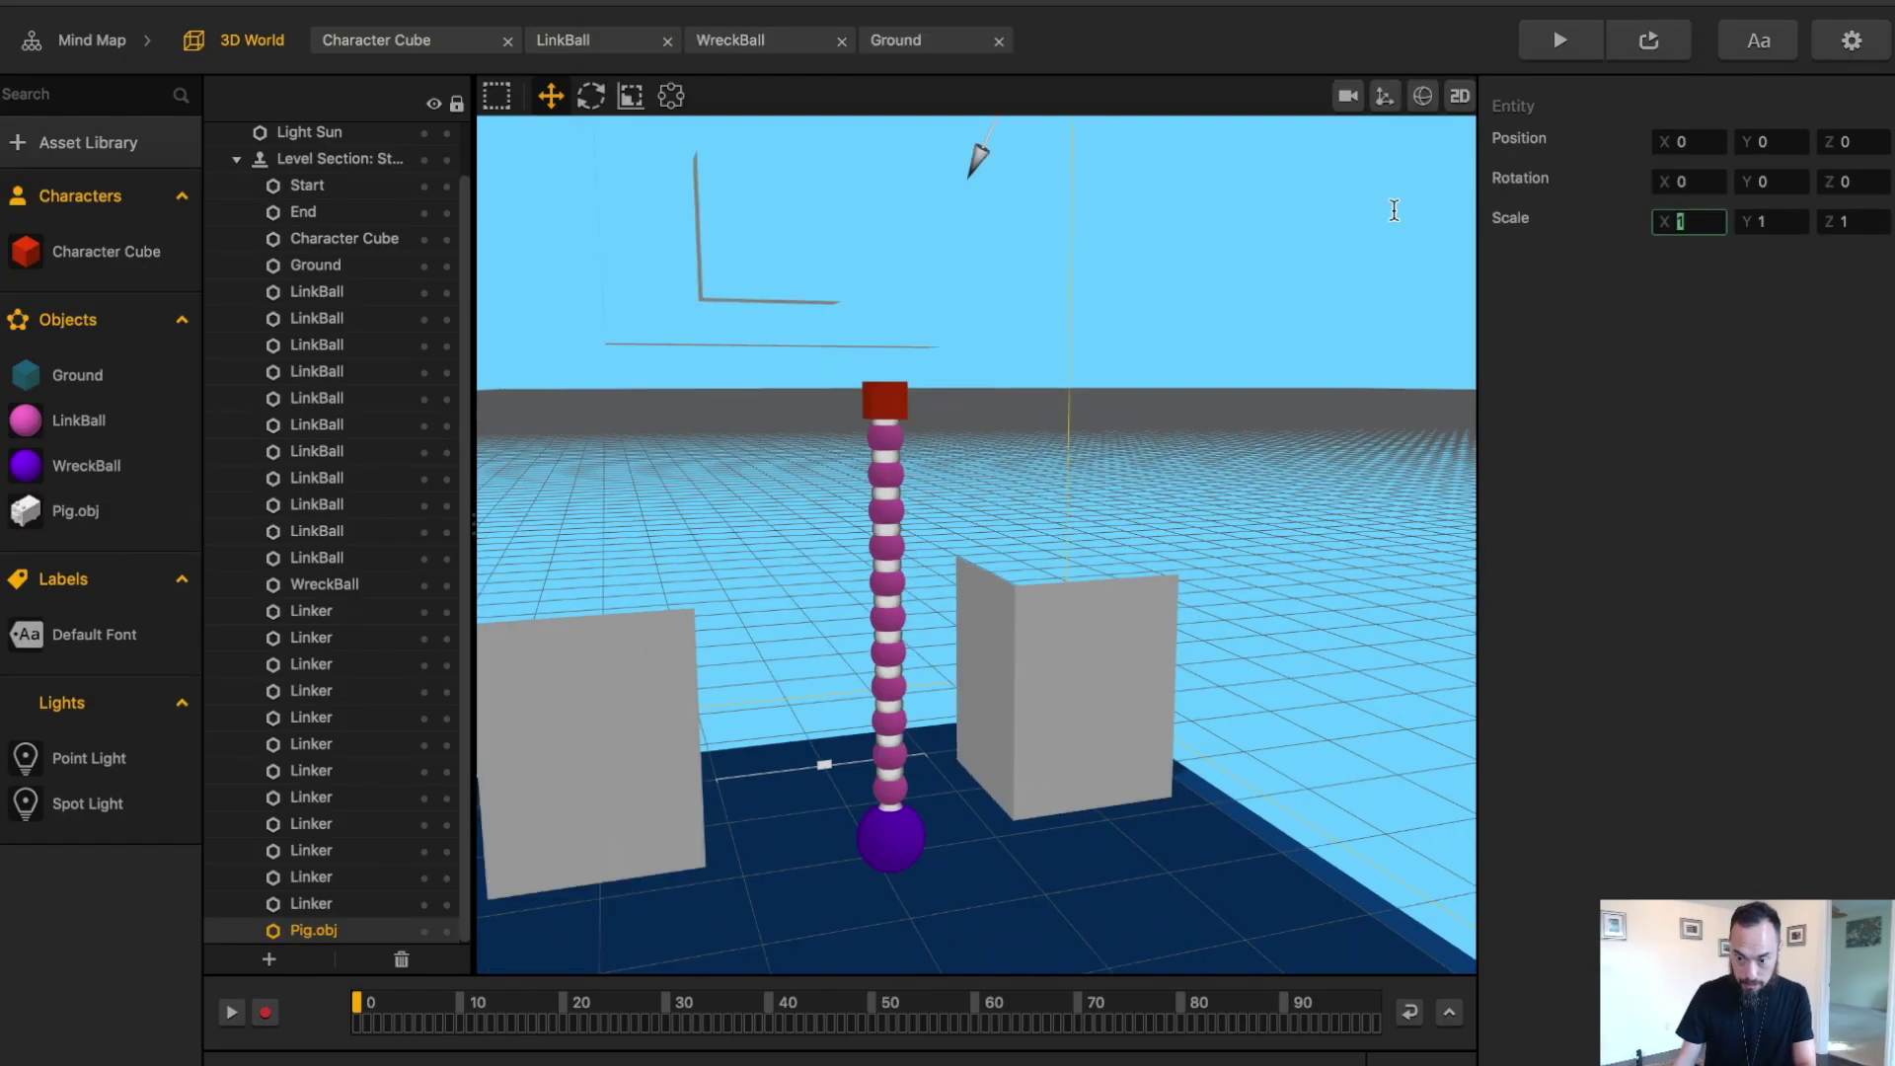
pyautogui.press('BackSpace')
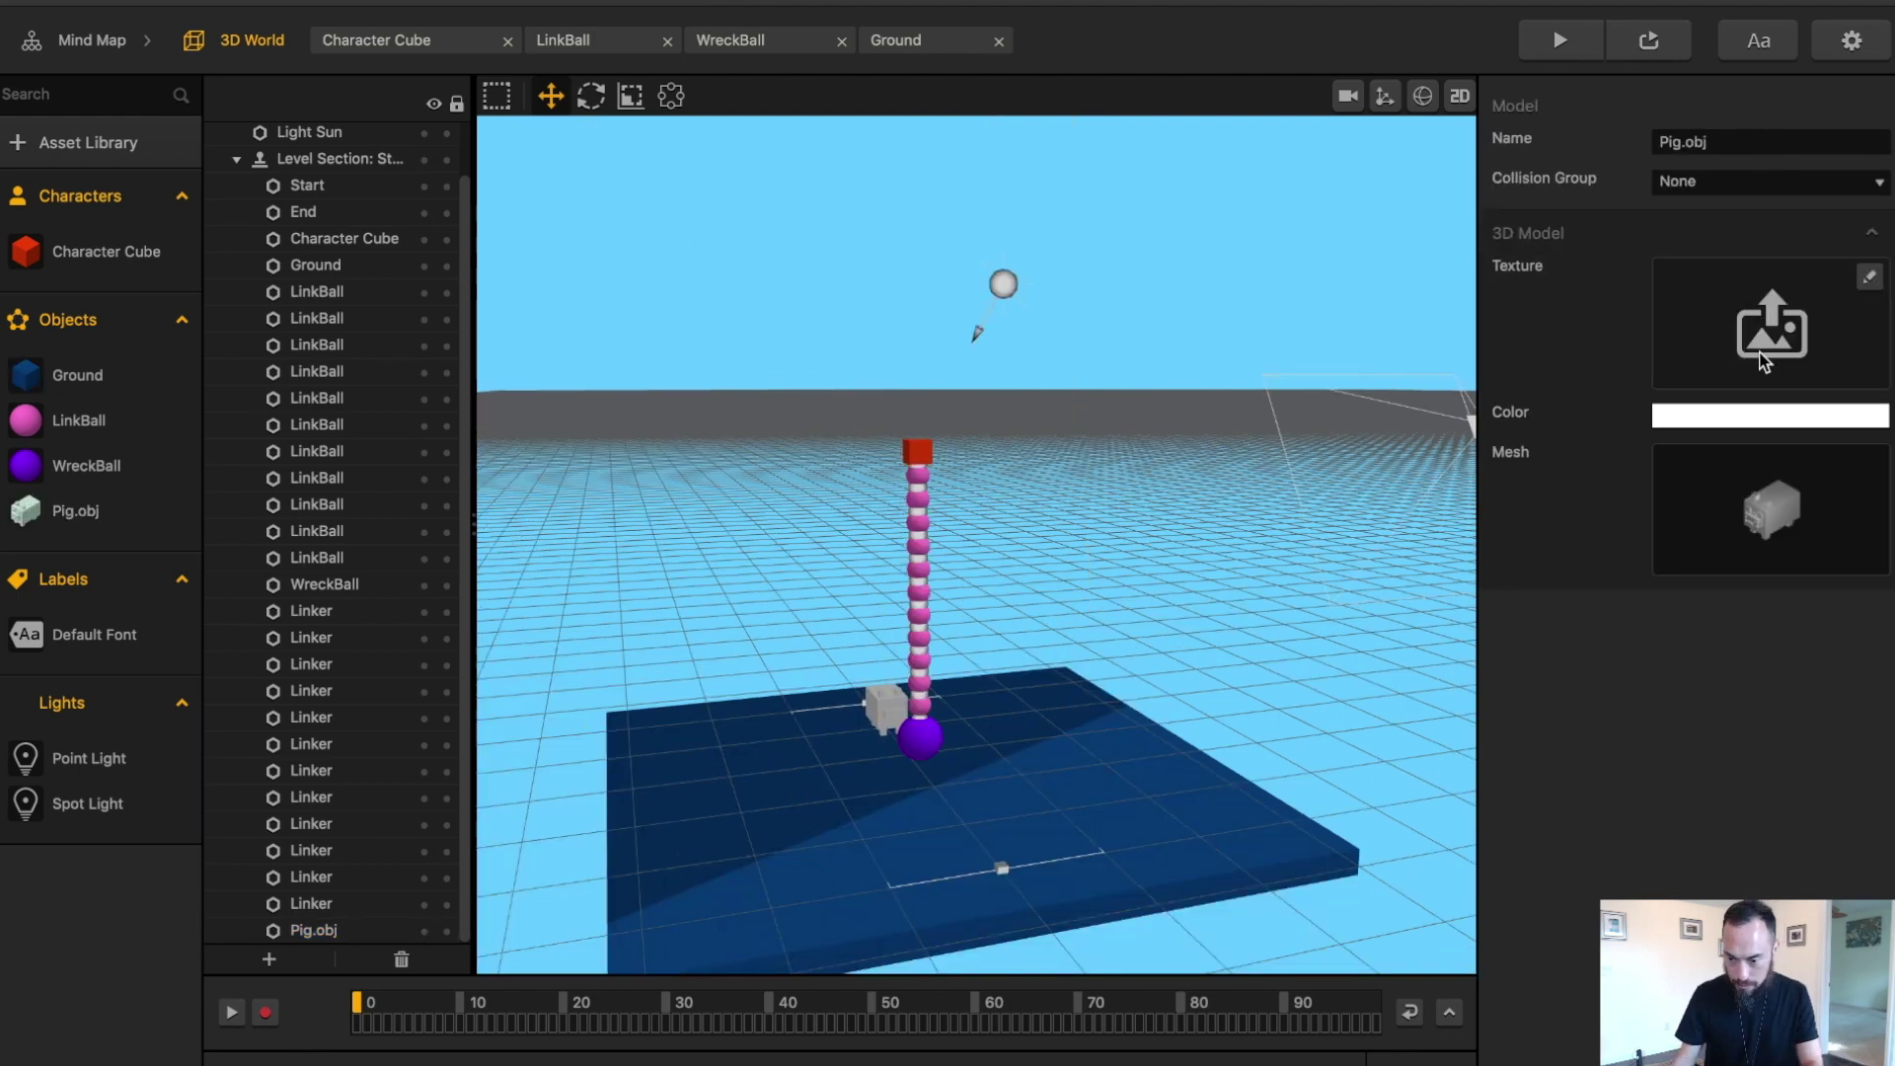
# - Color the Pig.obj model pink, enable physics on its Start node and return to the 3D world
pyautogui.click(1720, 416)
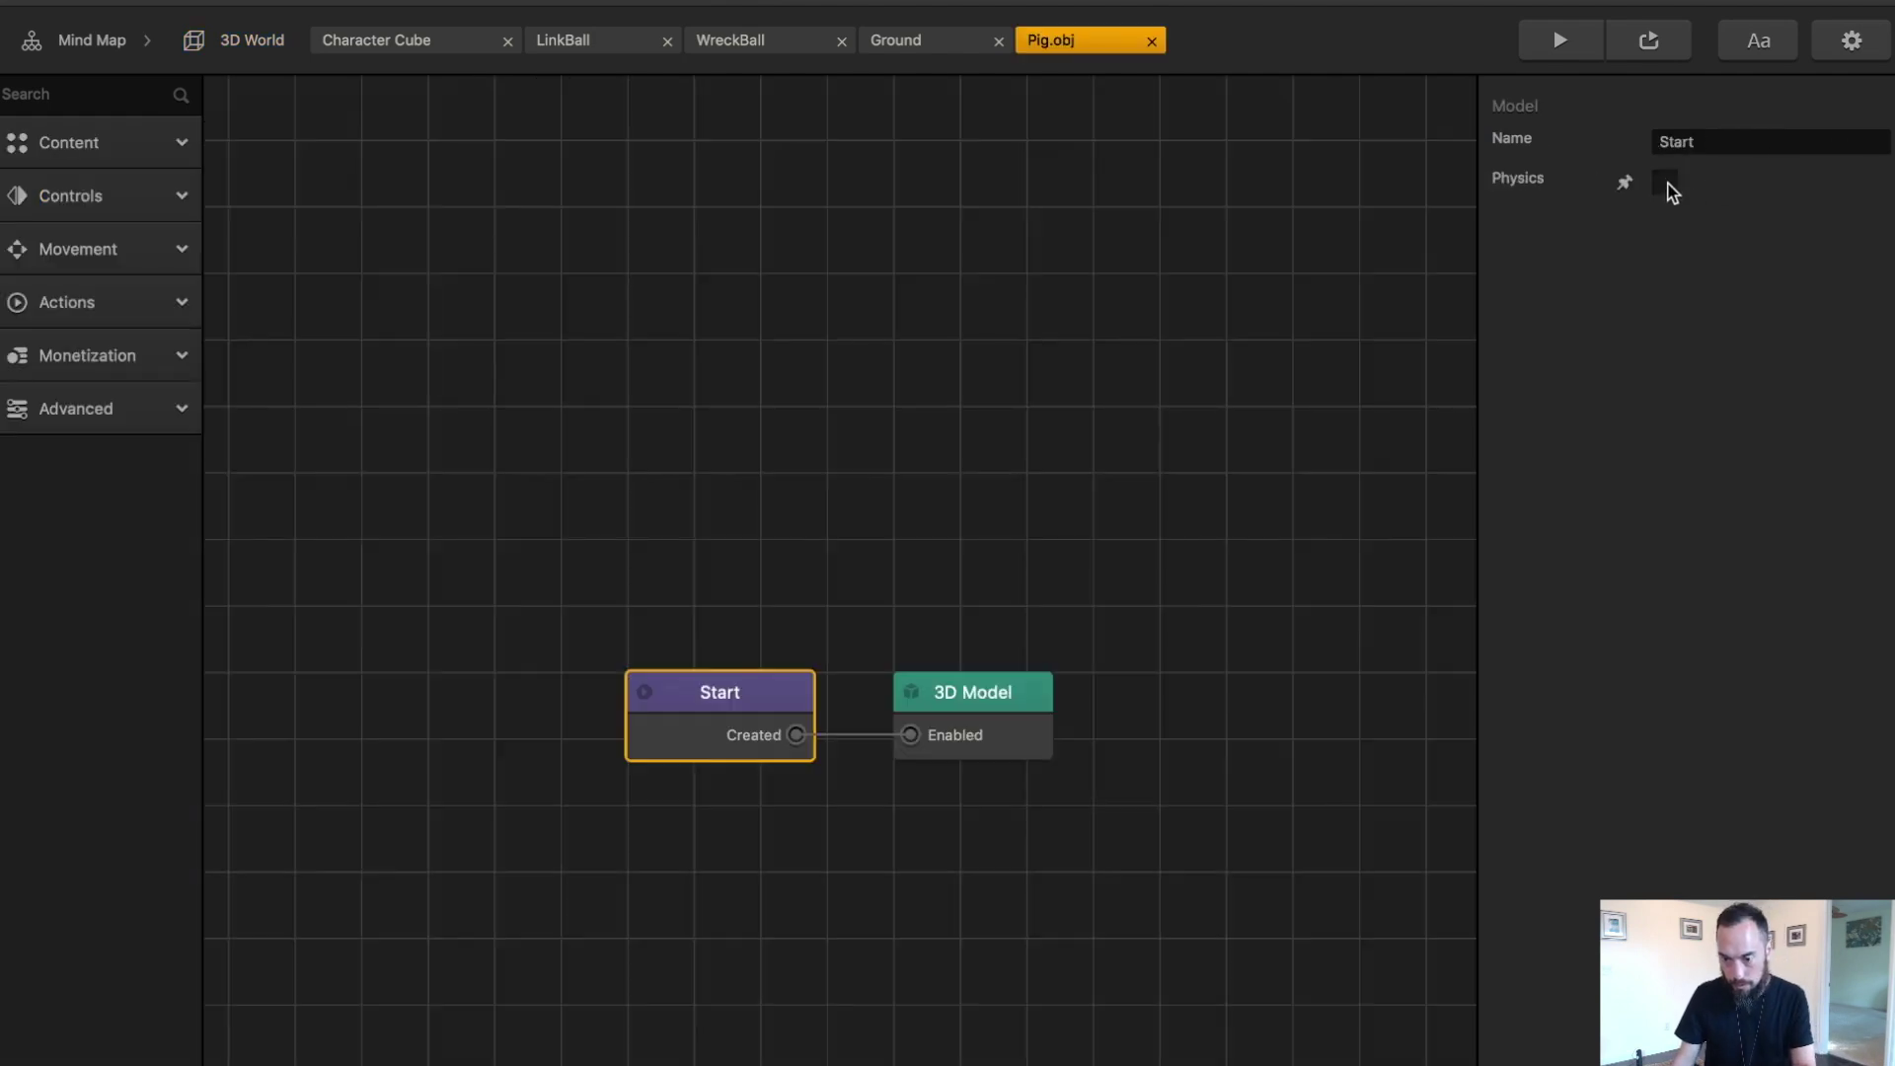
pyautogui.click(1666, 185)
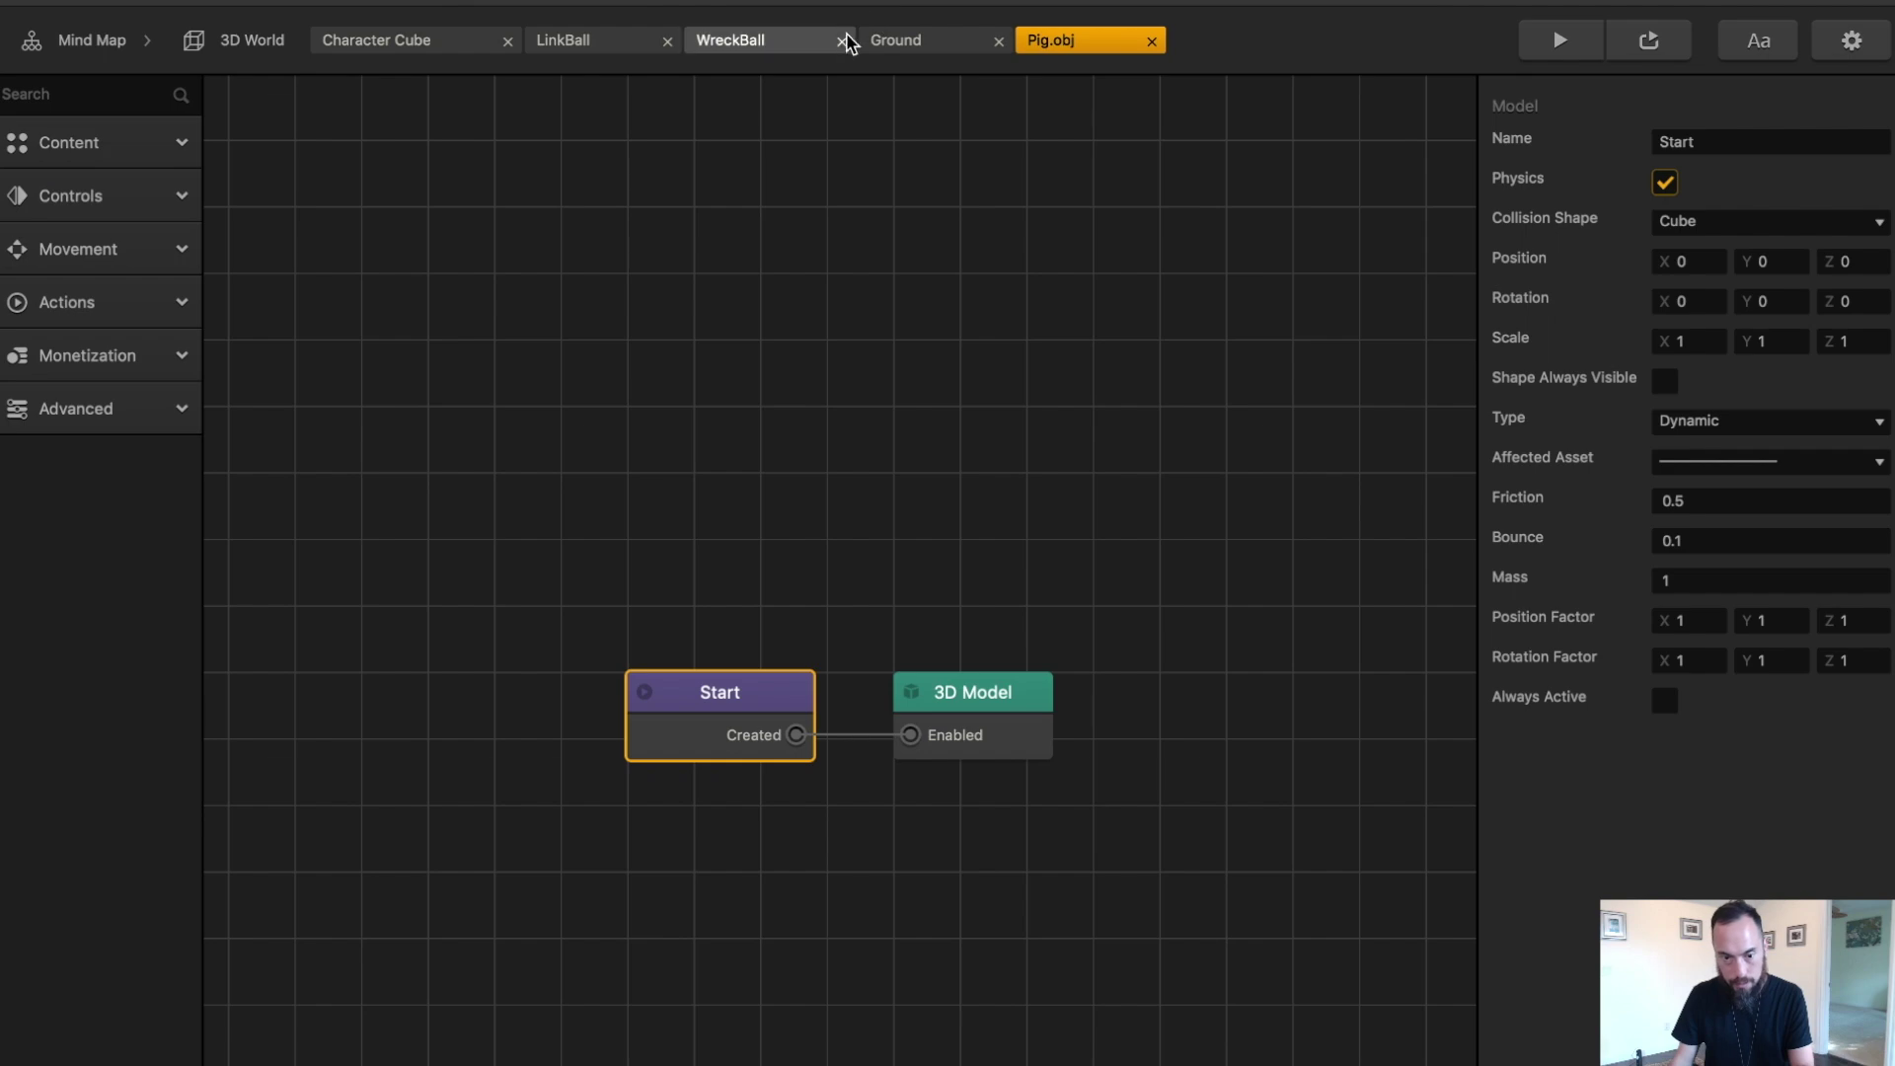
pyautogui.click(234, 39)
# - Fit the pig's cube collision shape around its body by adjusting its scale and position, stretching the Z scale to about 14.5
pyautogui.moveTo(1203, 457); pyautogui.dragTo(716, 408, button='right')
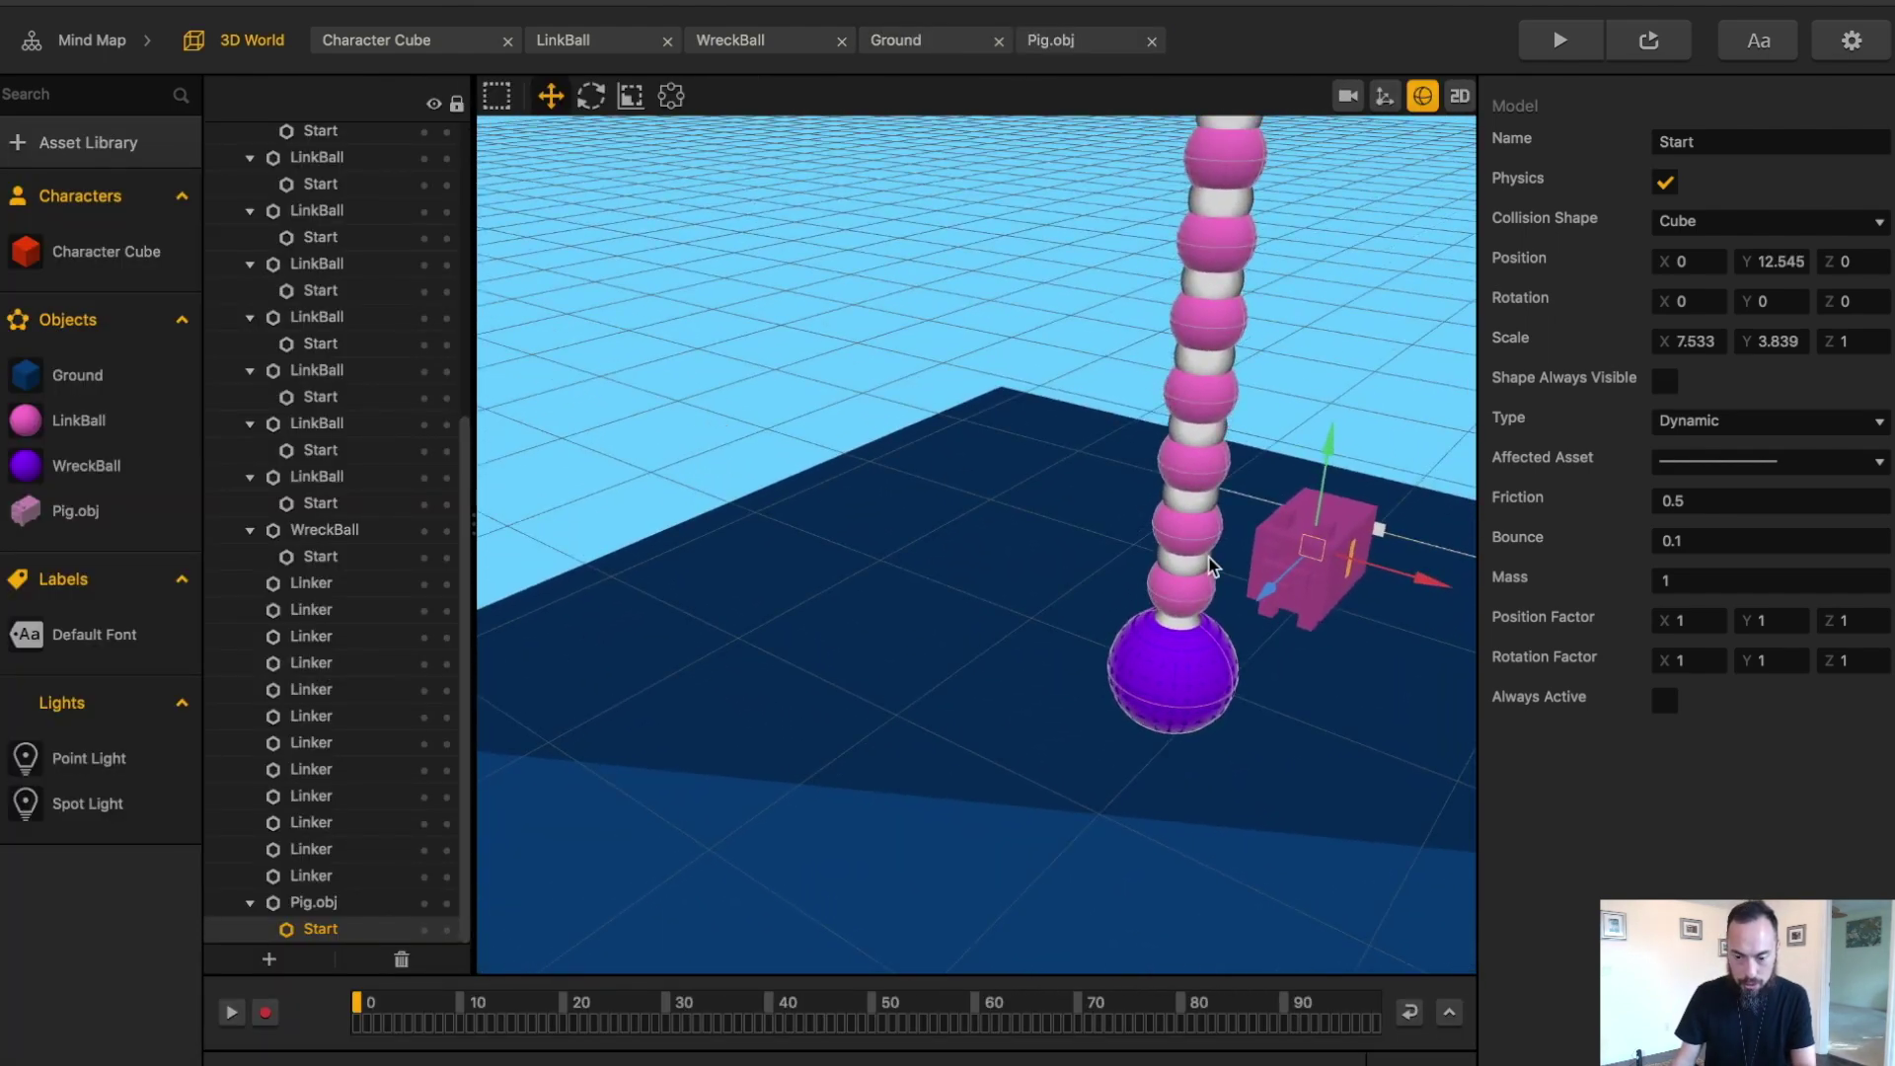
pyautogui.click(631, 96)
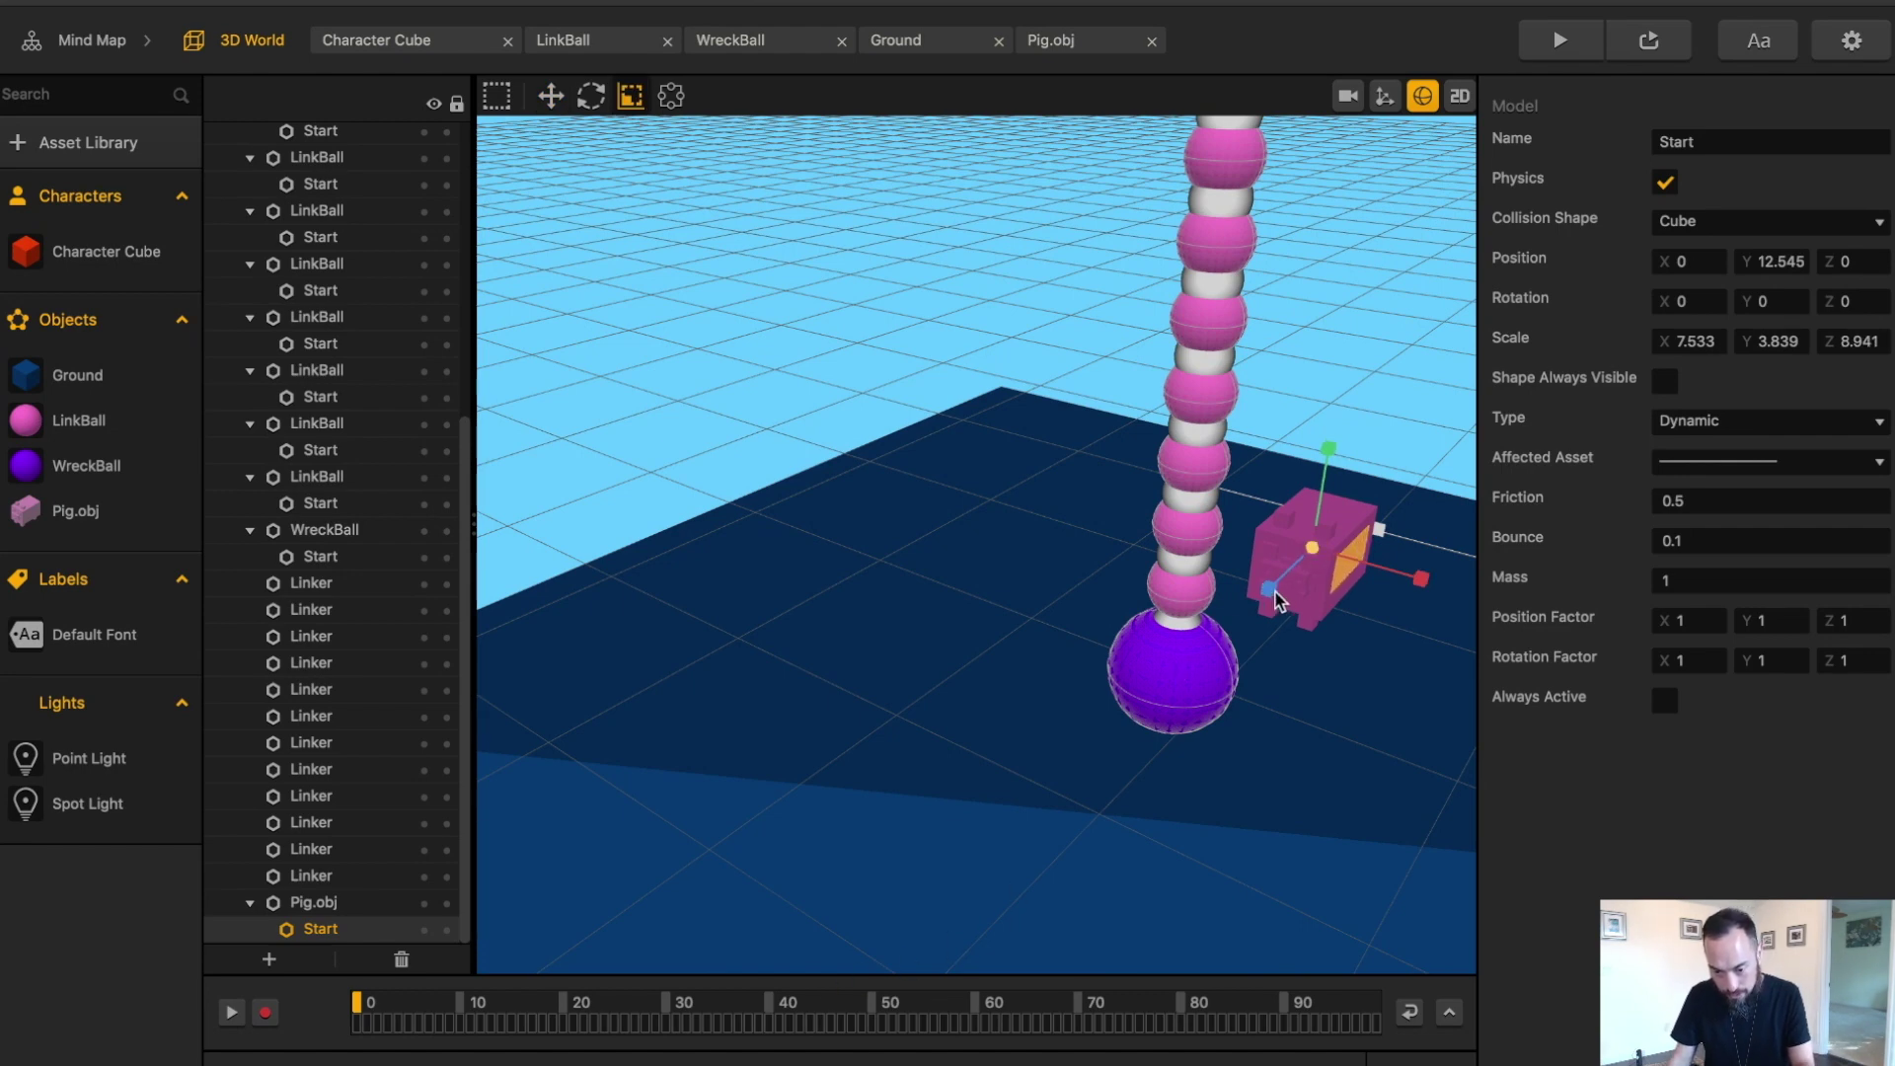
pyautogui.moveTo(1274, 599); pyautogui.dragTo(1233, 628)
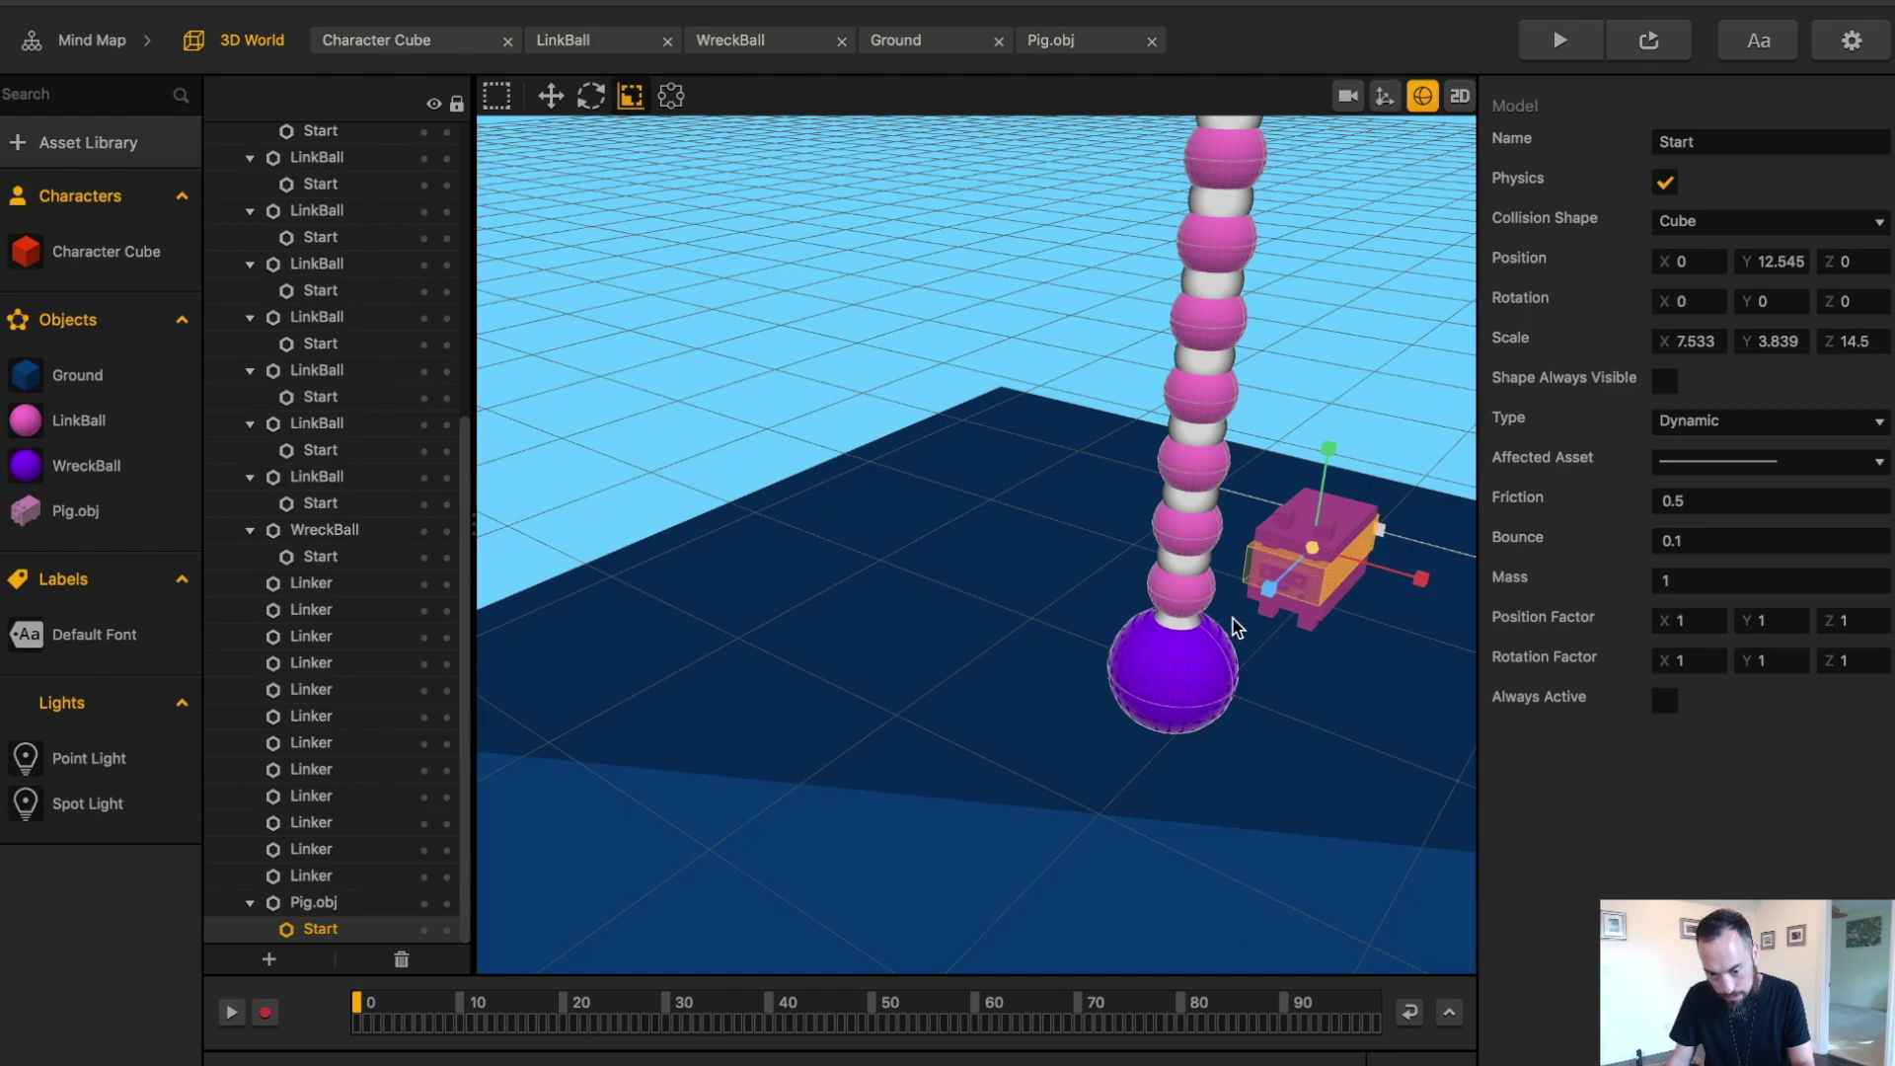
pyautogui.moveTo(1327, 482); pyautogui.dragTo(1328, 449)
pyautogui.moveTo(1329, 449); pyautogui.dragTo(987, 474, button='right')
pyautogui.click(551, 95)
pyautogui.moveTo(904, 558); pyautogui.dragTo(911, 592)
pyautogui.click(631, 96)
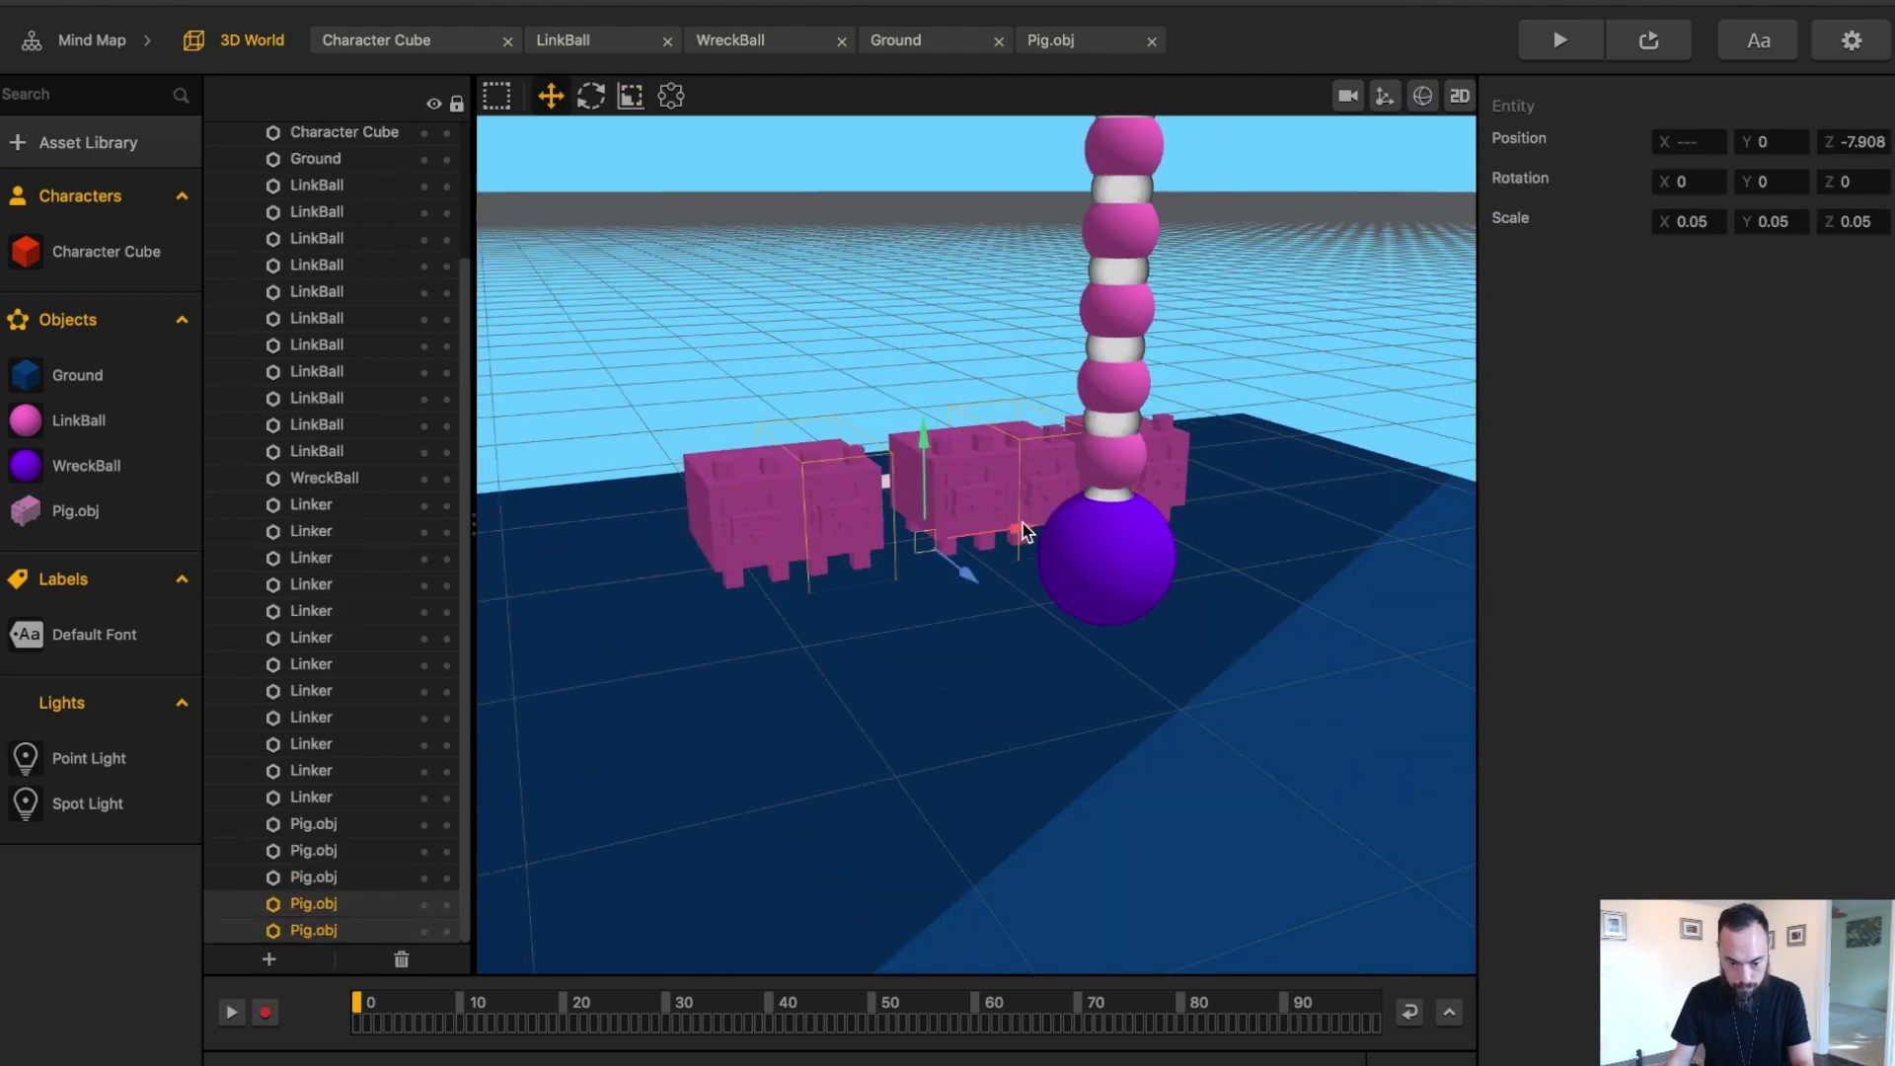
# - Duplicate the pig into a five-row pyramid at Z -7.908 behind the chain and preview the wrecking ball striking it
pyautogui.moveTo(1023, 523); pyautogui.dragTo(995, 225)
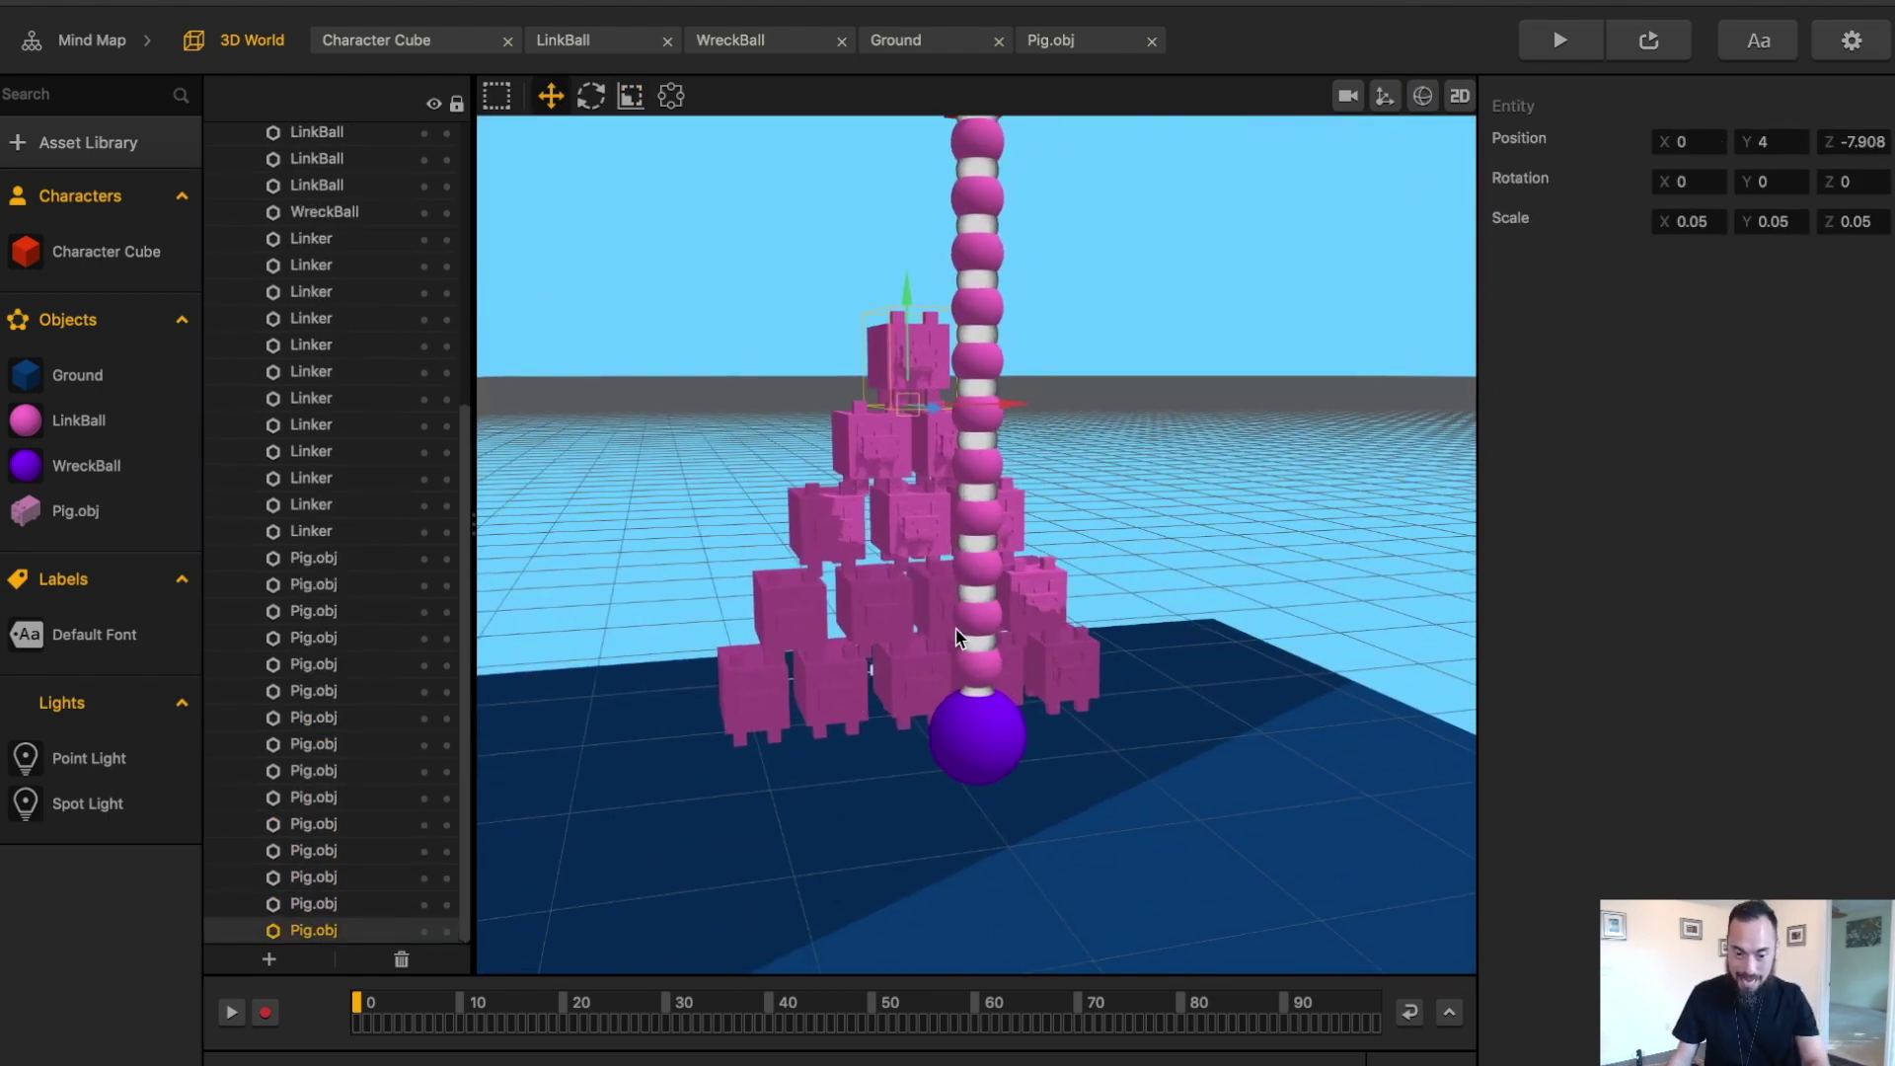
pyautogui.scroll(-2, 955, 630)
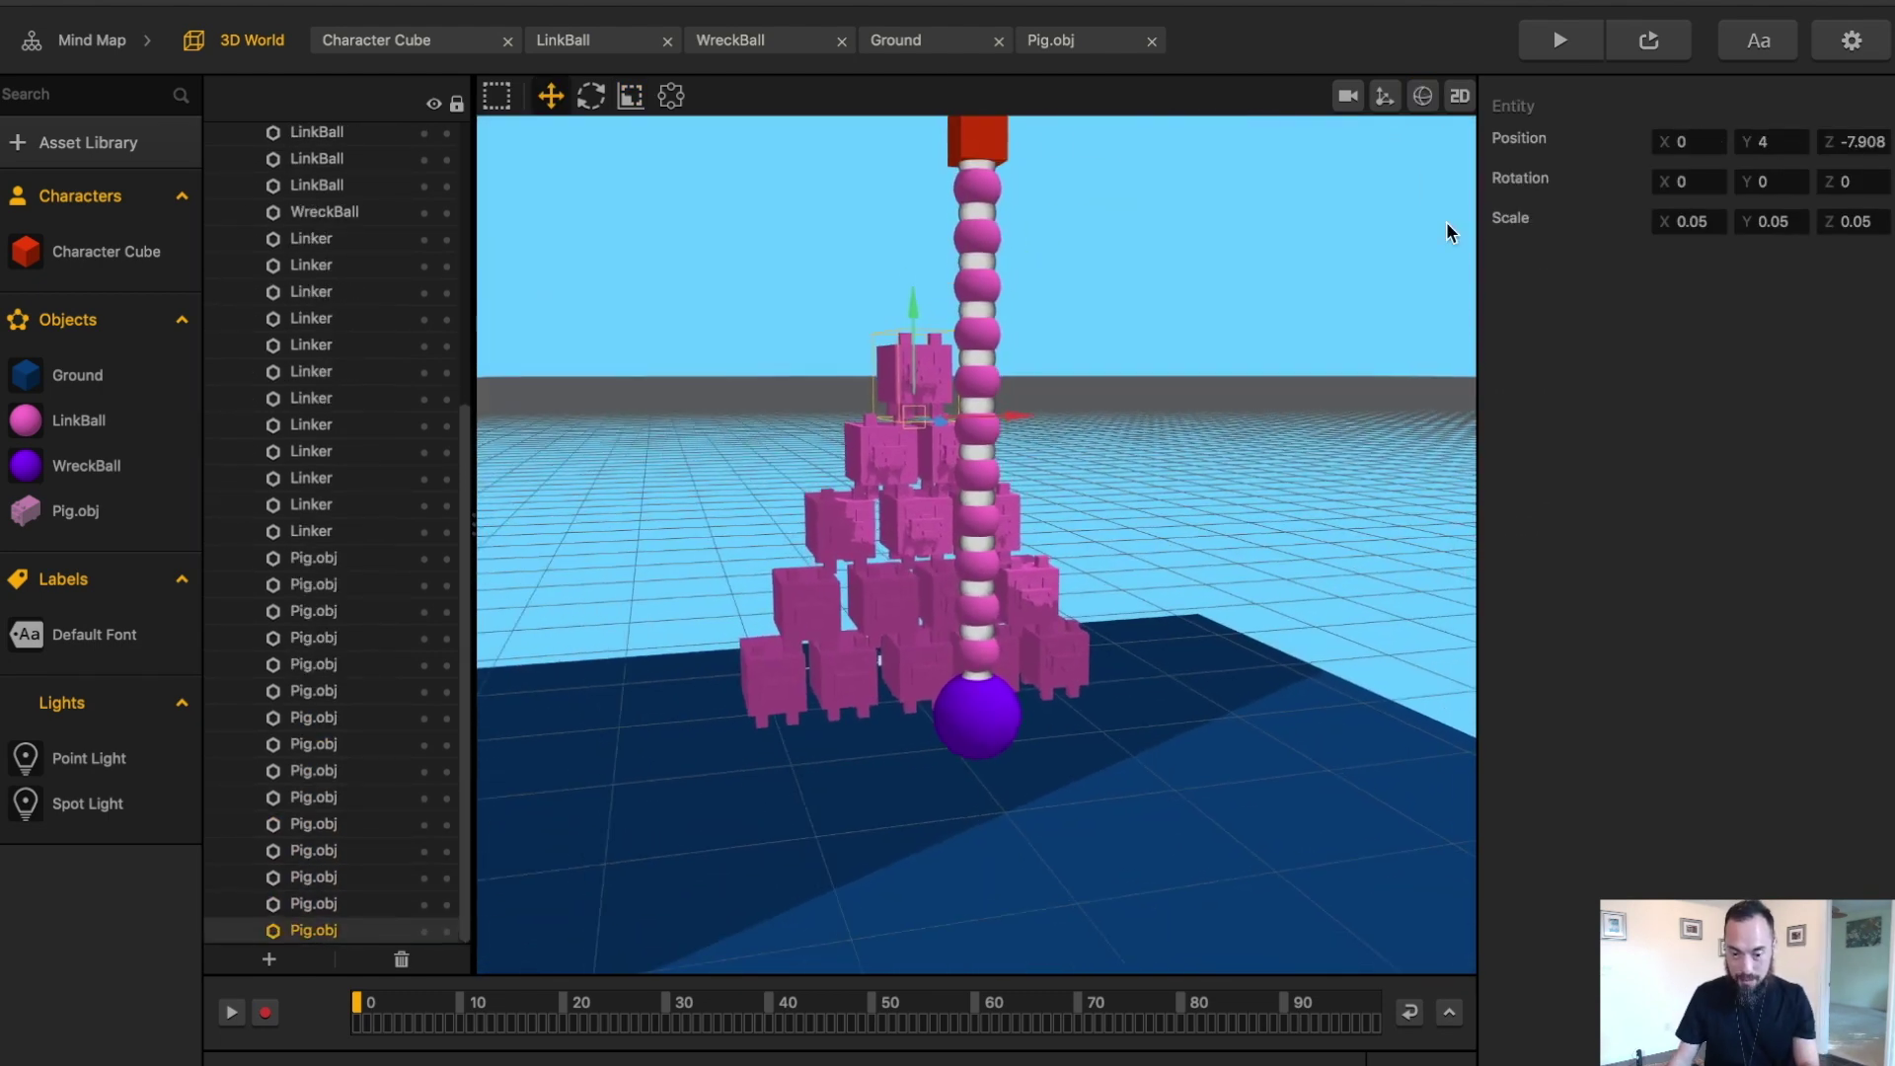
pyautogui.click(1530, 47)
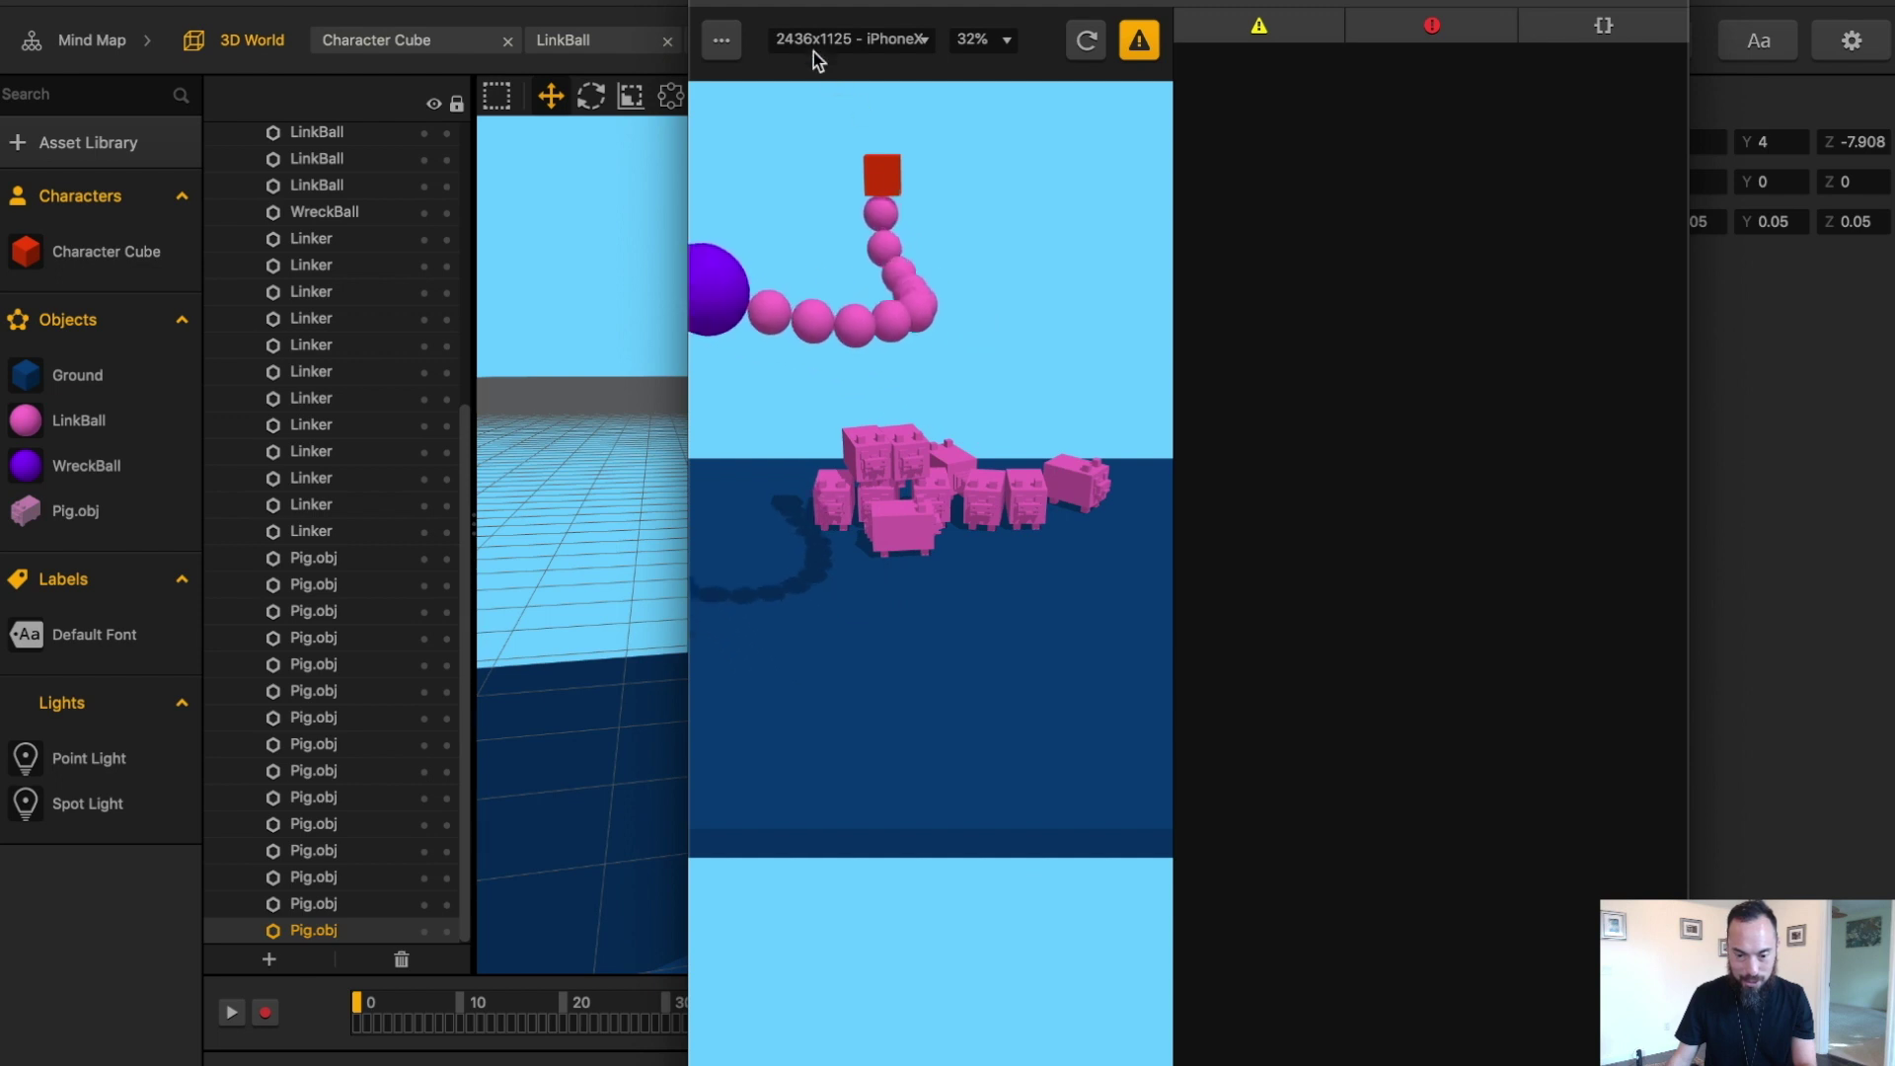
pyautogui.click(709, 1)
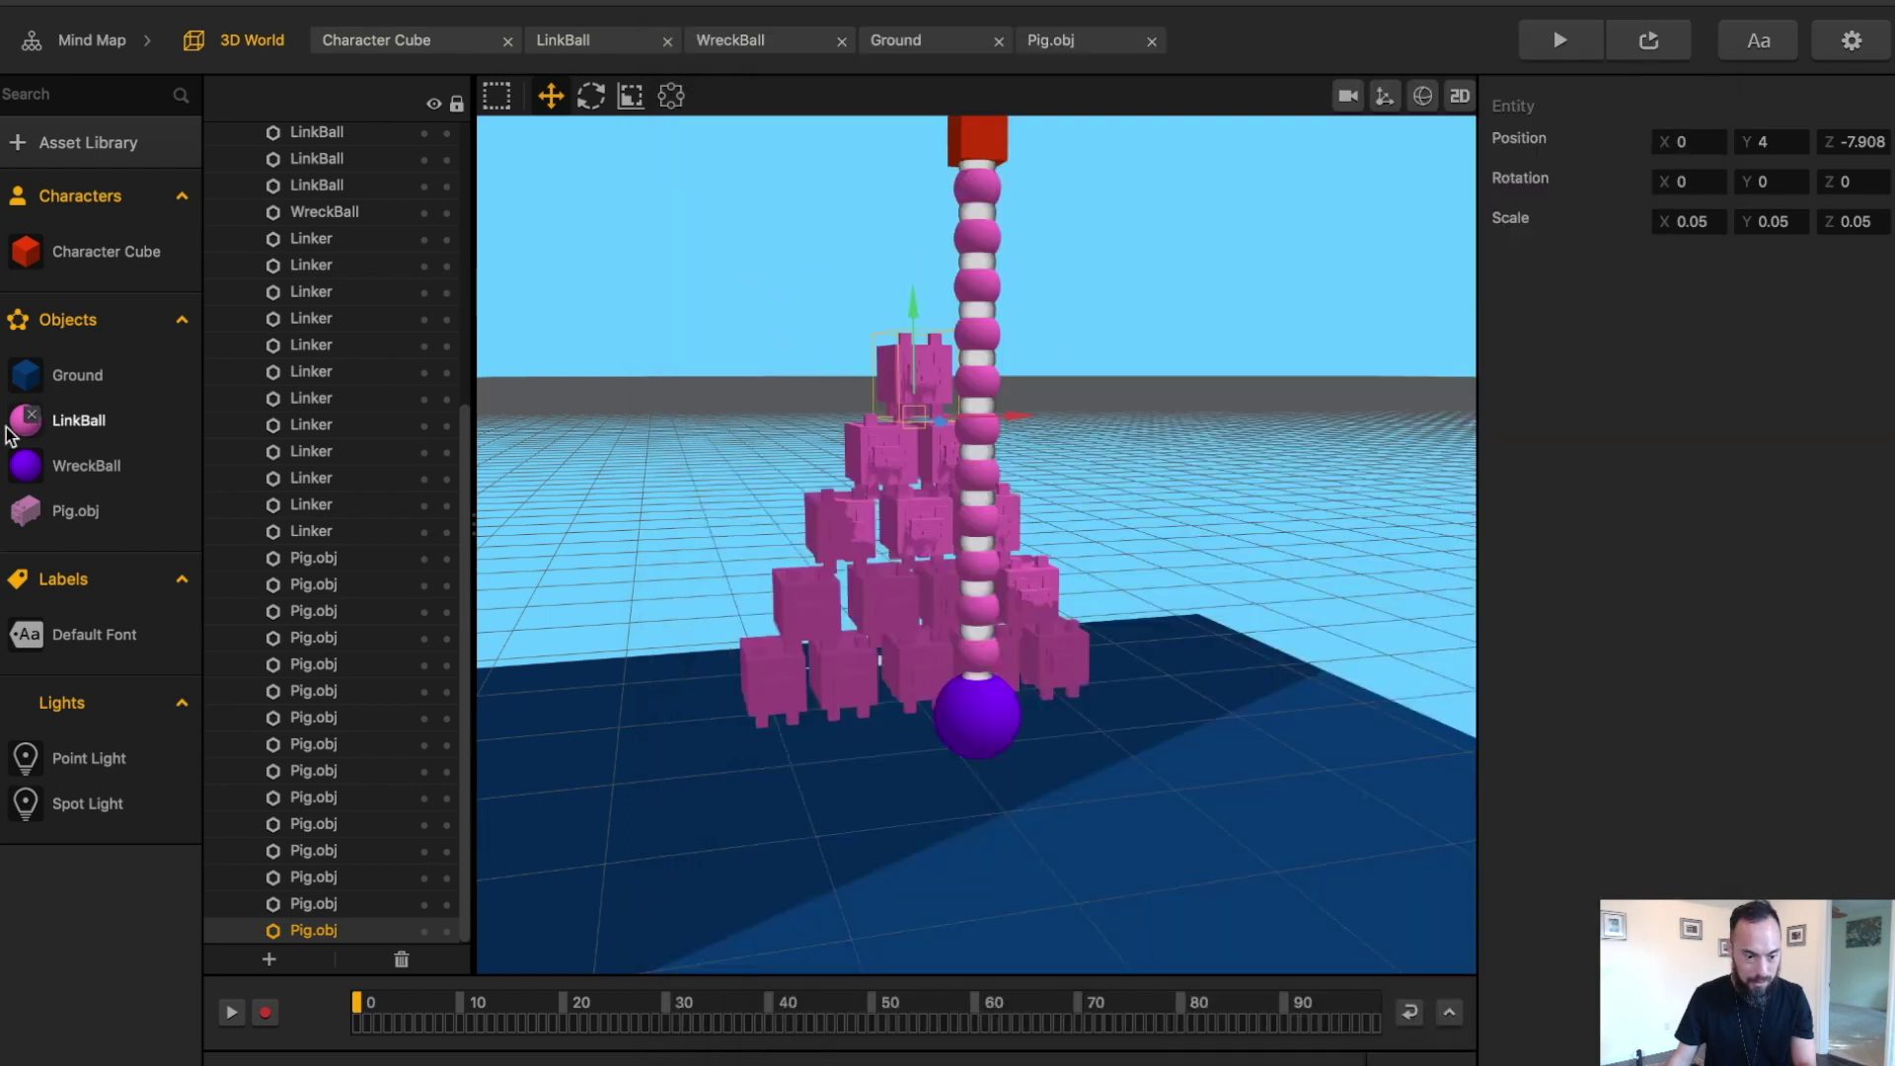
# - Set the LinkBall's bounce to 0.01 and friction to 0.05 in its Start node
pyautogui.click(59, 424)
pyautogui.doubleClick(79, 425)
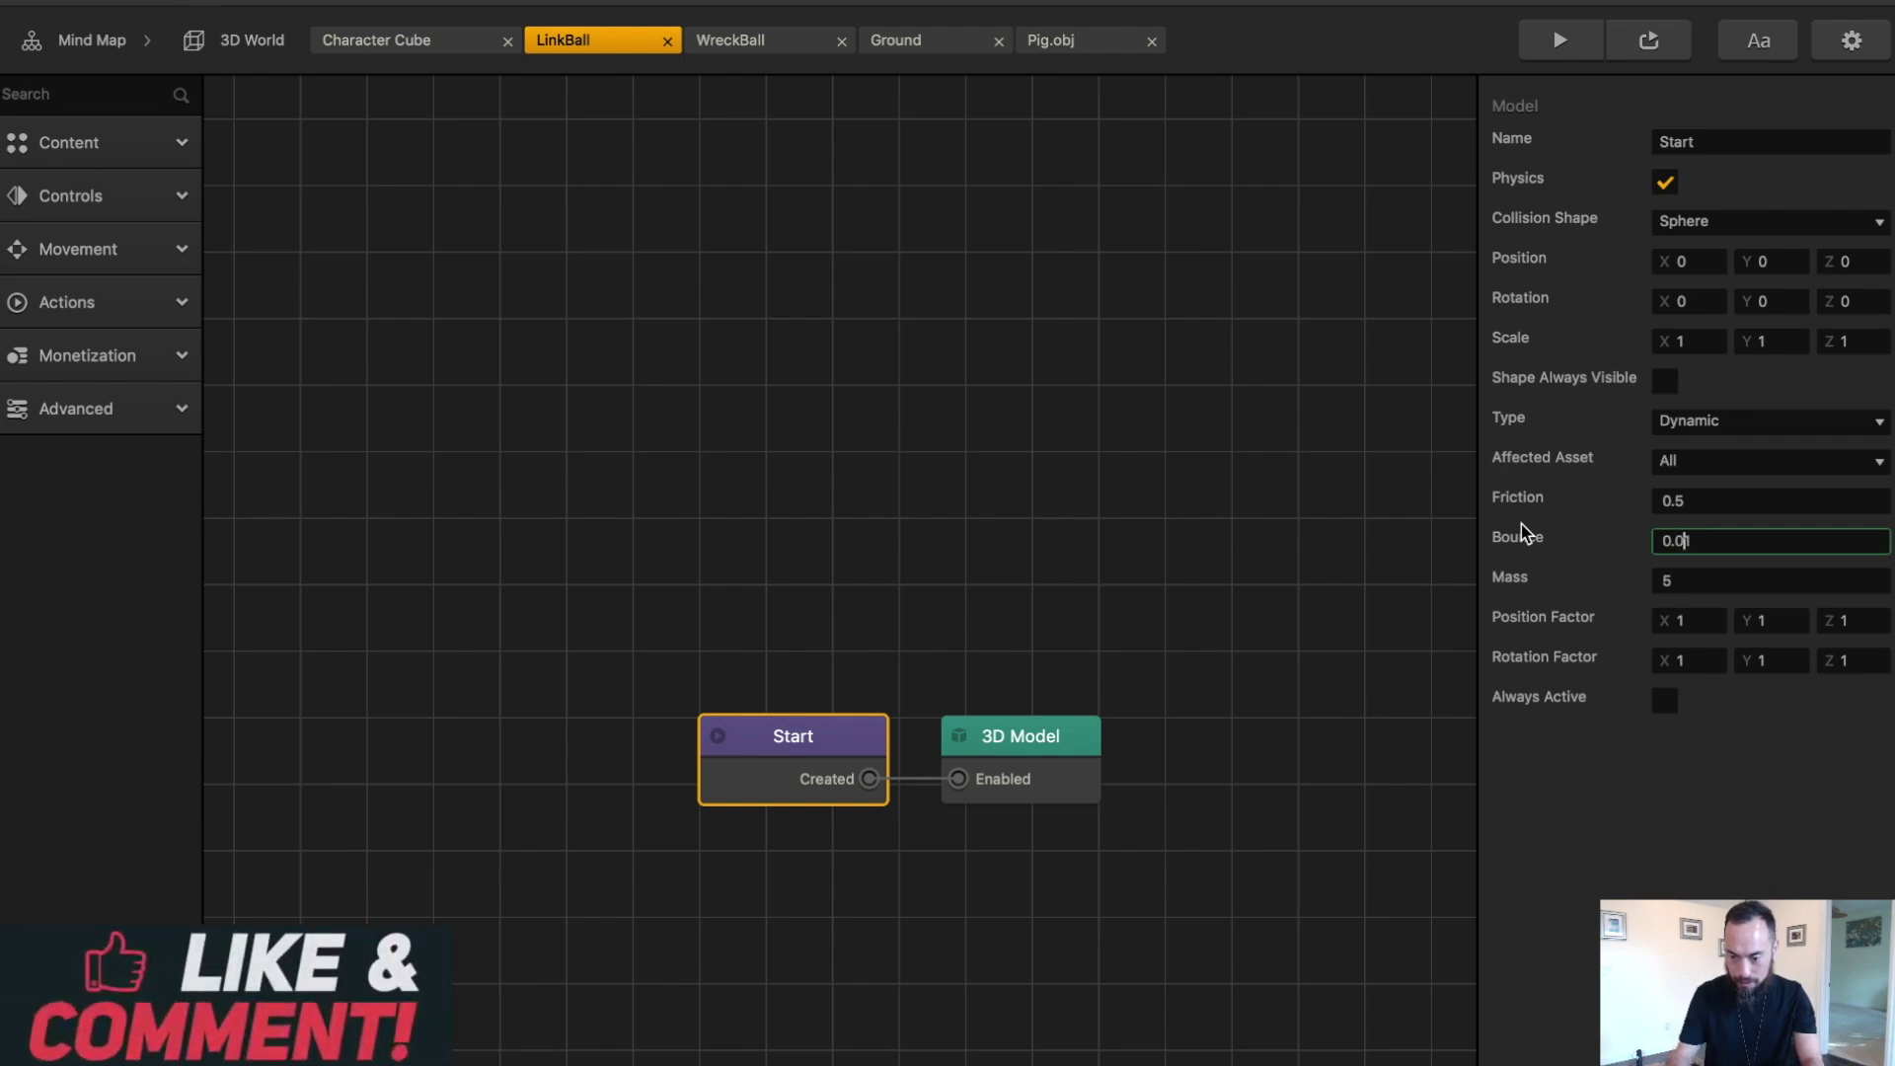
pyautogui.doubleClick(1704, 502)
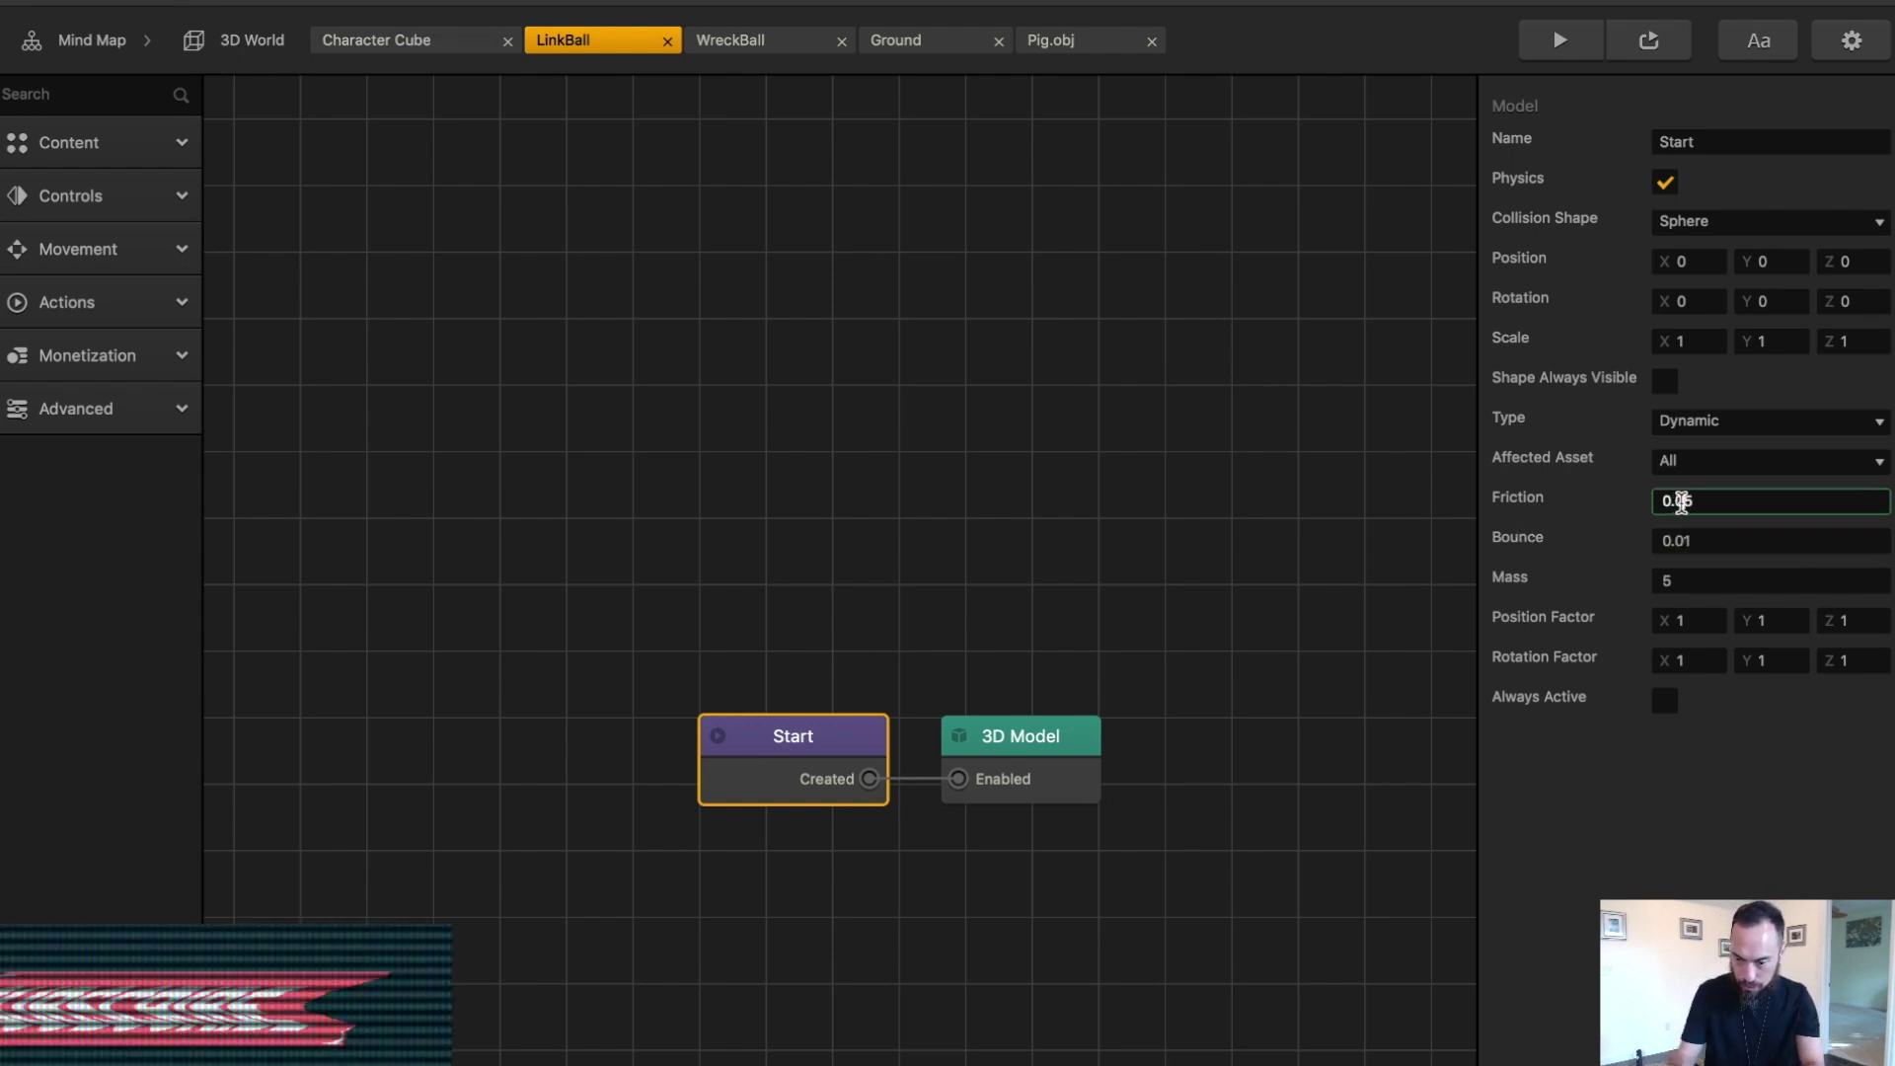
# - Set the LinkBall's friction to 0.05 and preview the chain hanging in front of the pig pyramid
pyautogui.write('05')
pyautogui.click(1550, 51)
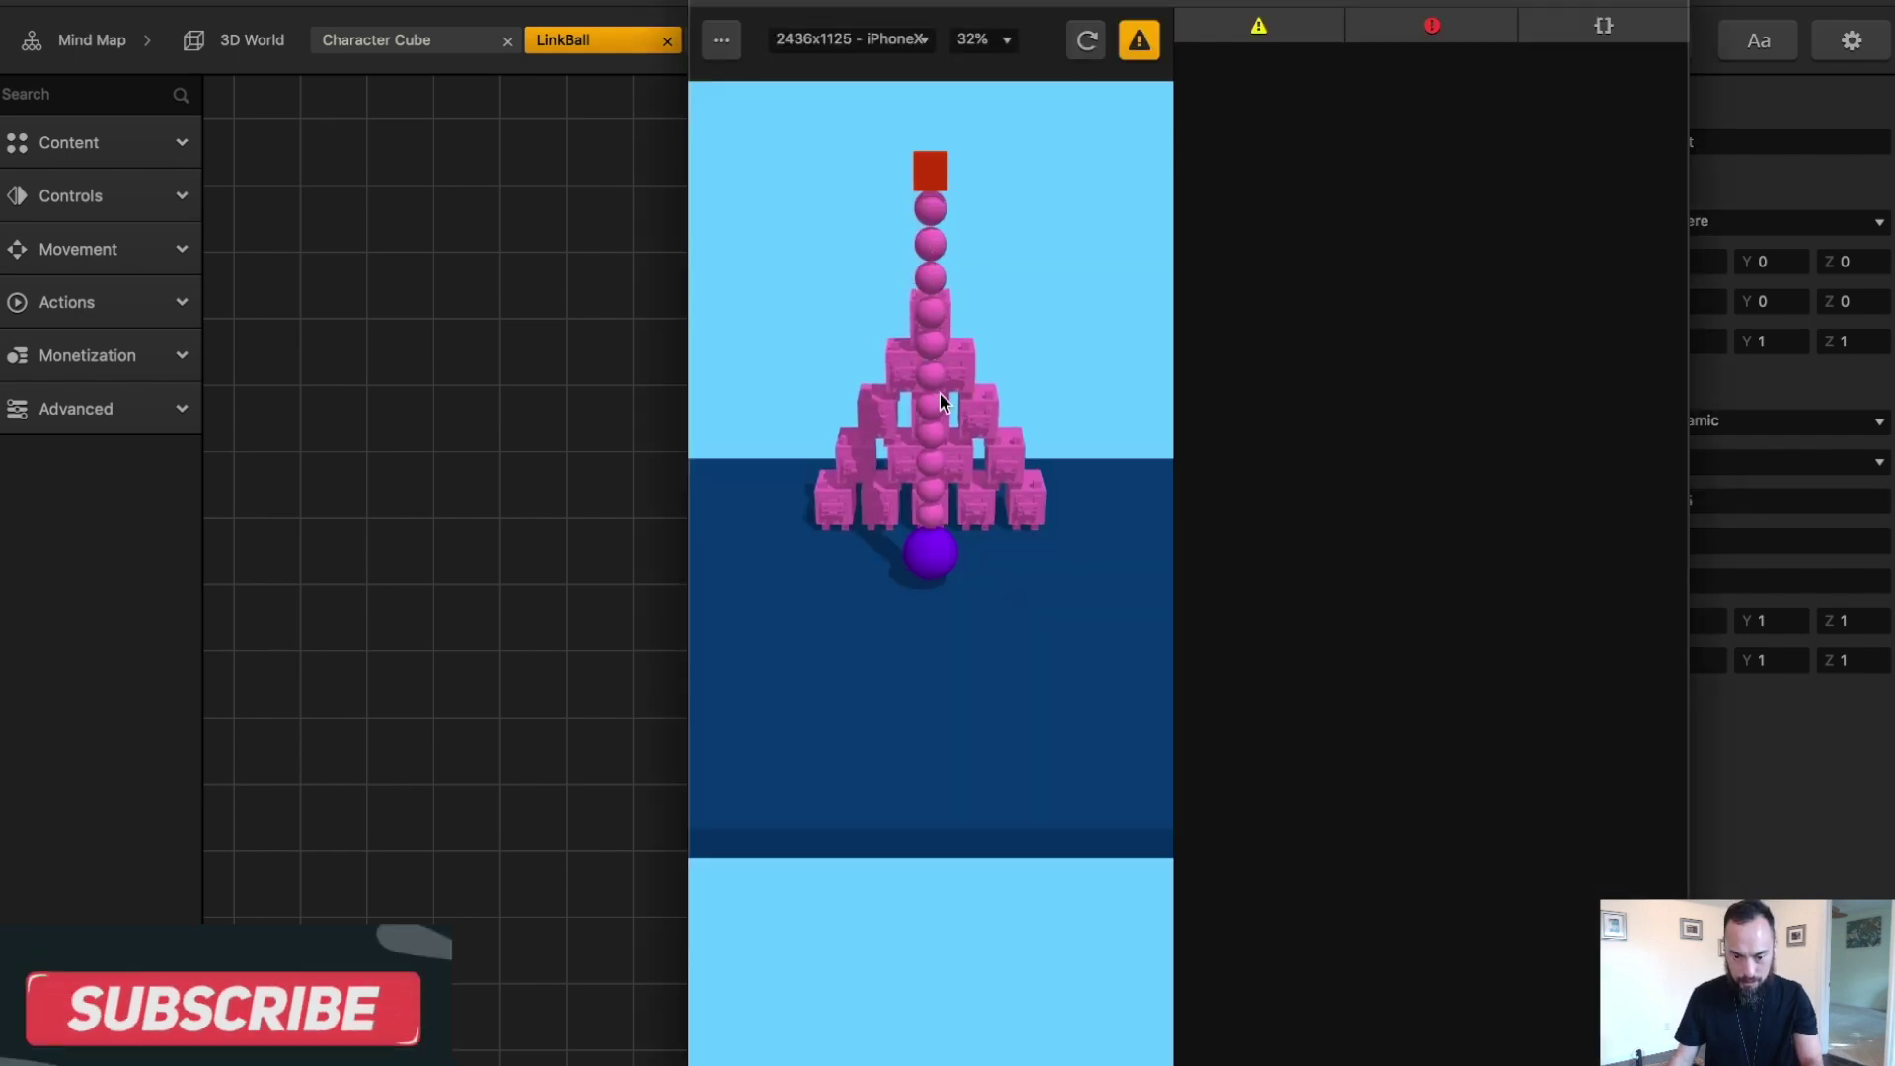
pyautogui.click(705, 2)
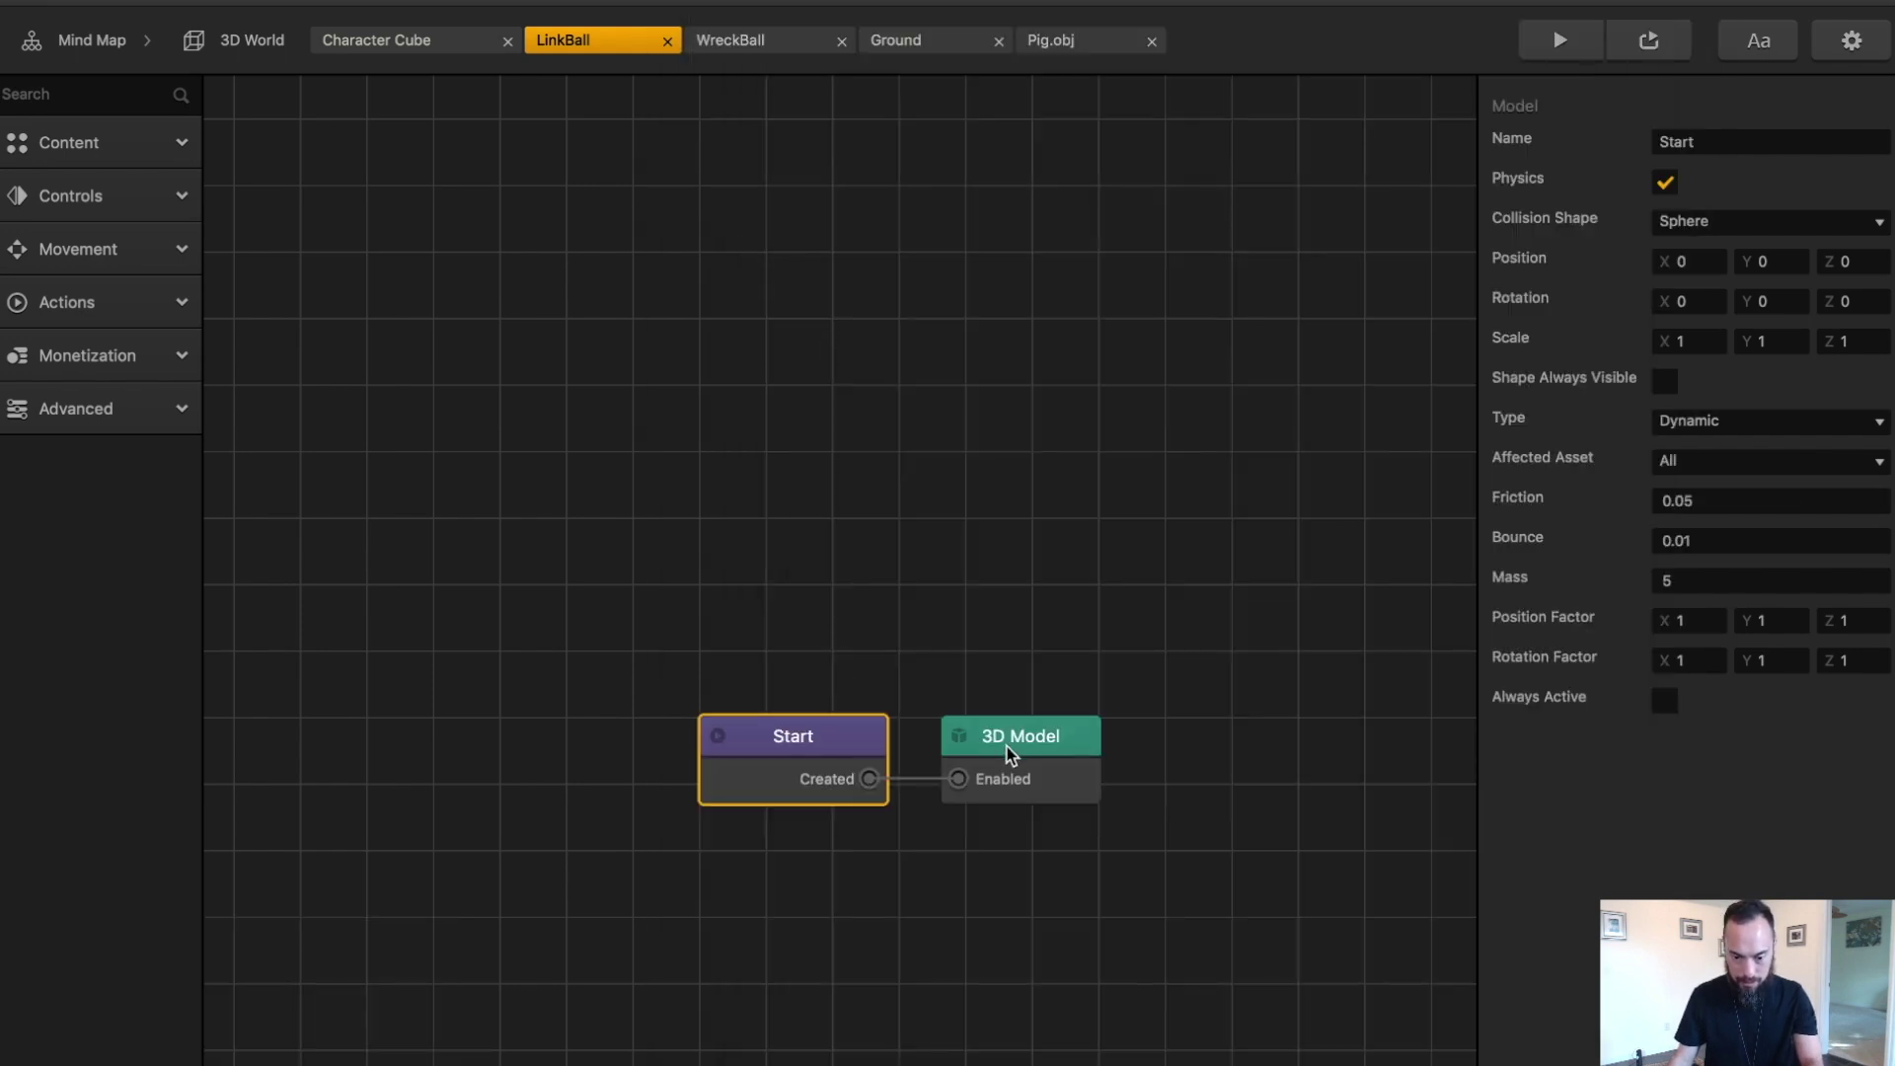
# - Recolor the LinkBall's 3D model from the pencil palette to blue-violet
pyautogui.click(1012, 753)
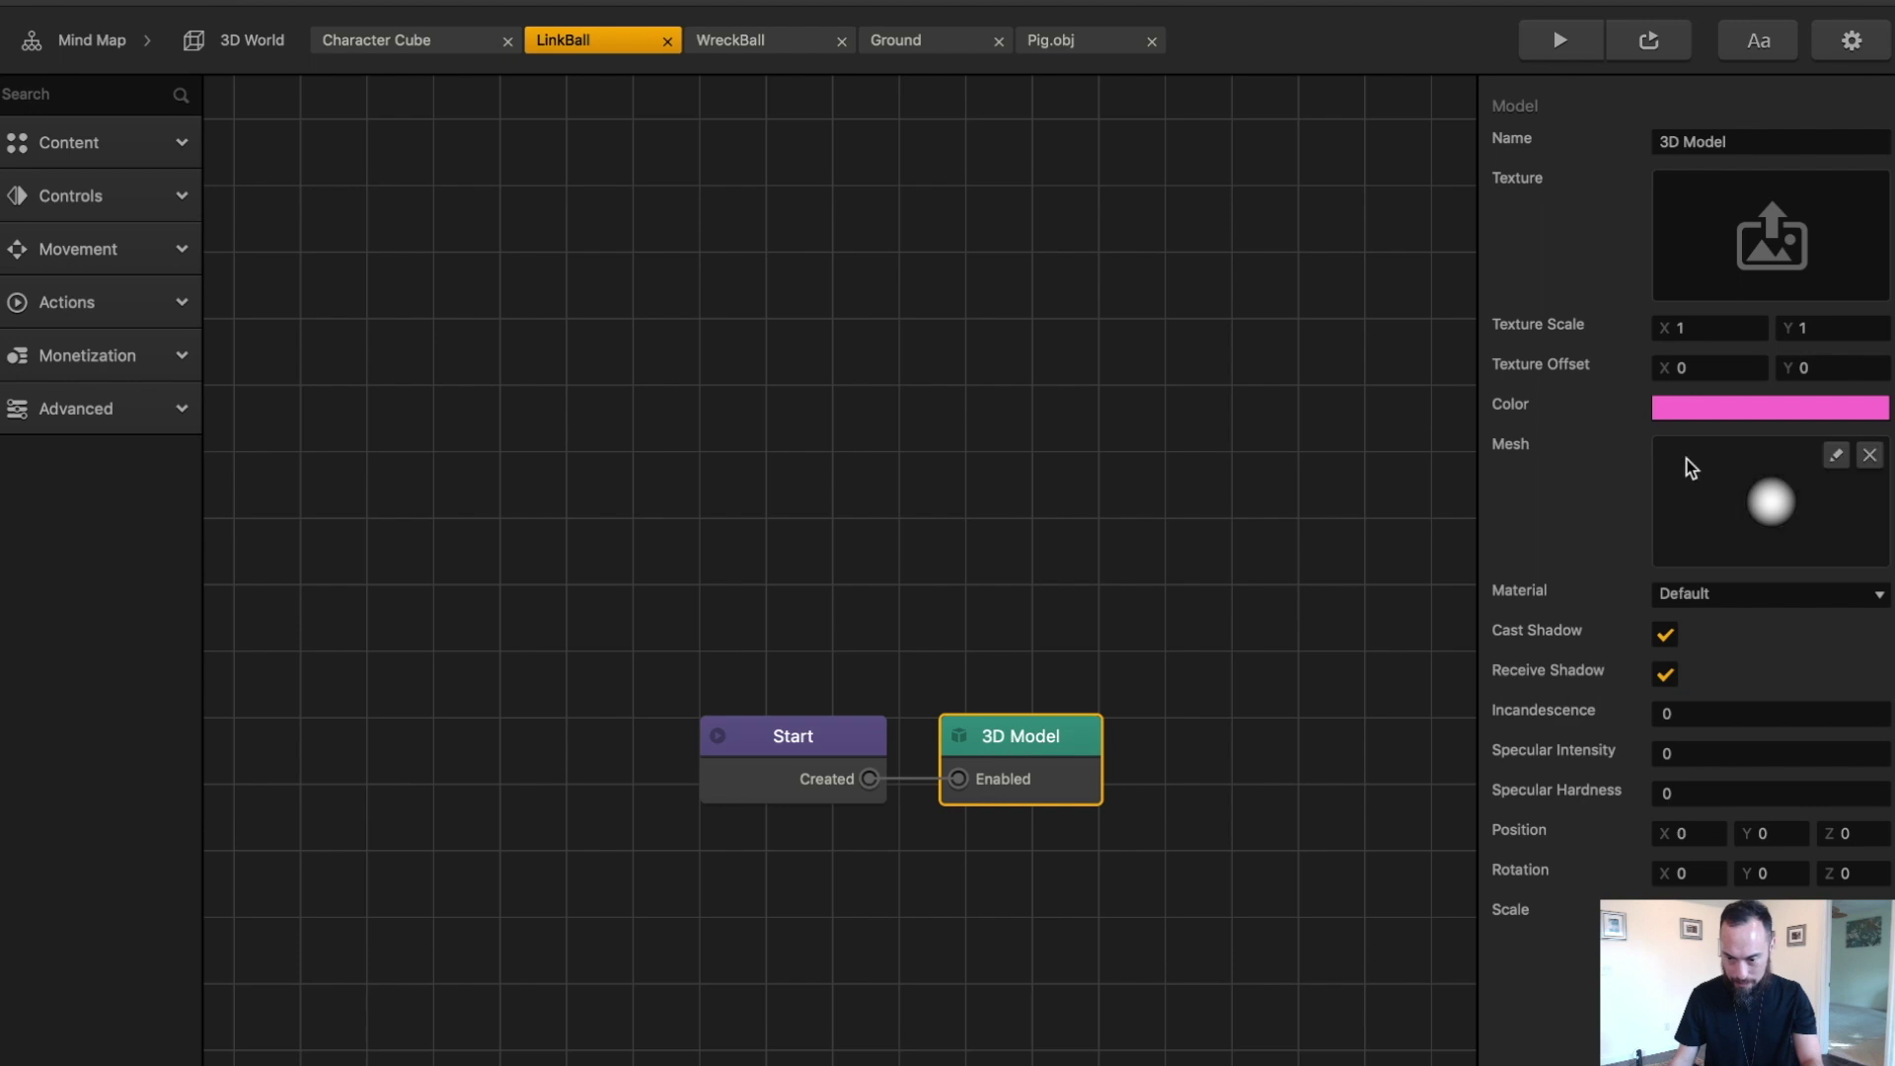
pyautogui.click(1662, 408)
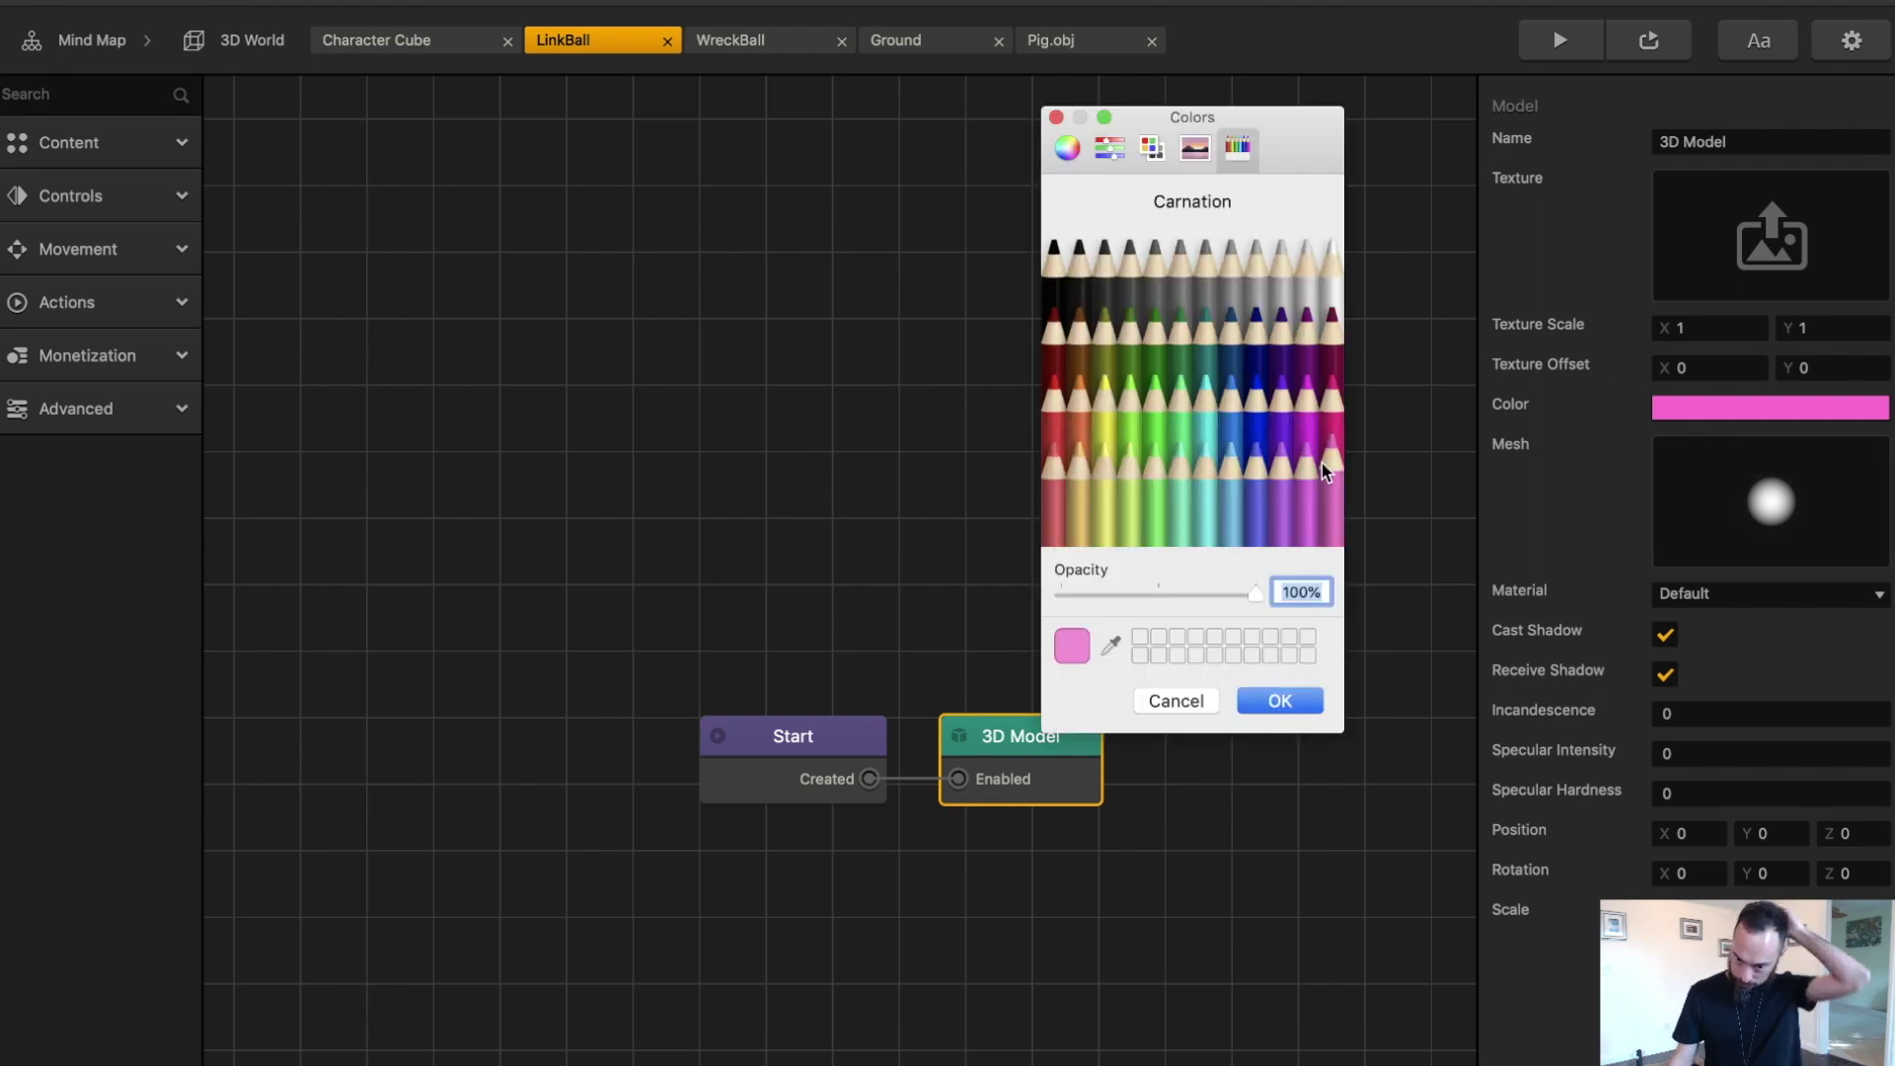
# - Give the WreckBall's Start node a friction of 0.05, a bounce of 0.01 and a mass of 100
pyautogui.click(747, 41)
pyautogui.click(815, 801)
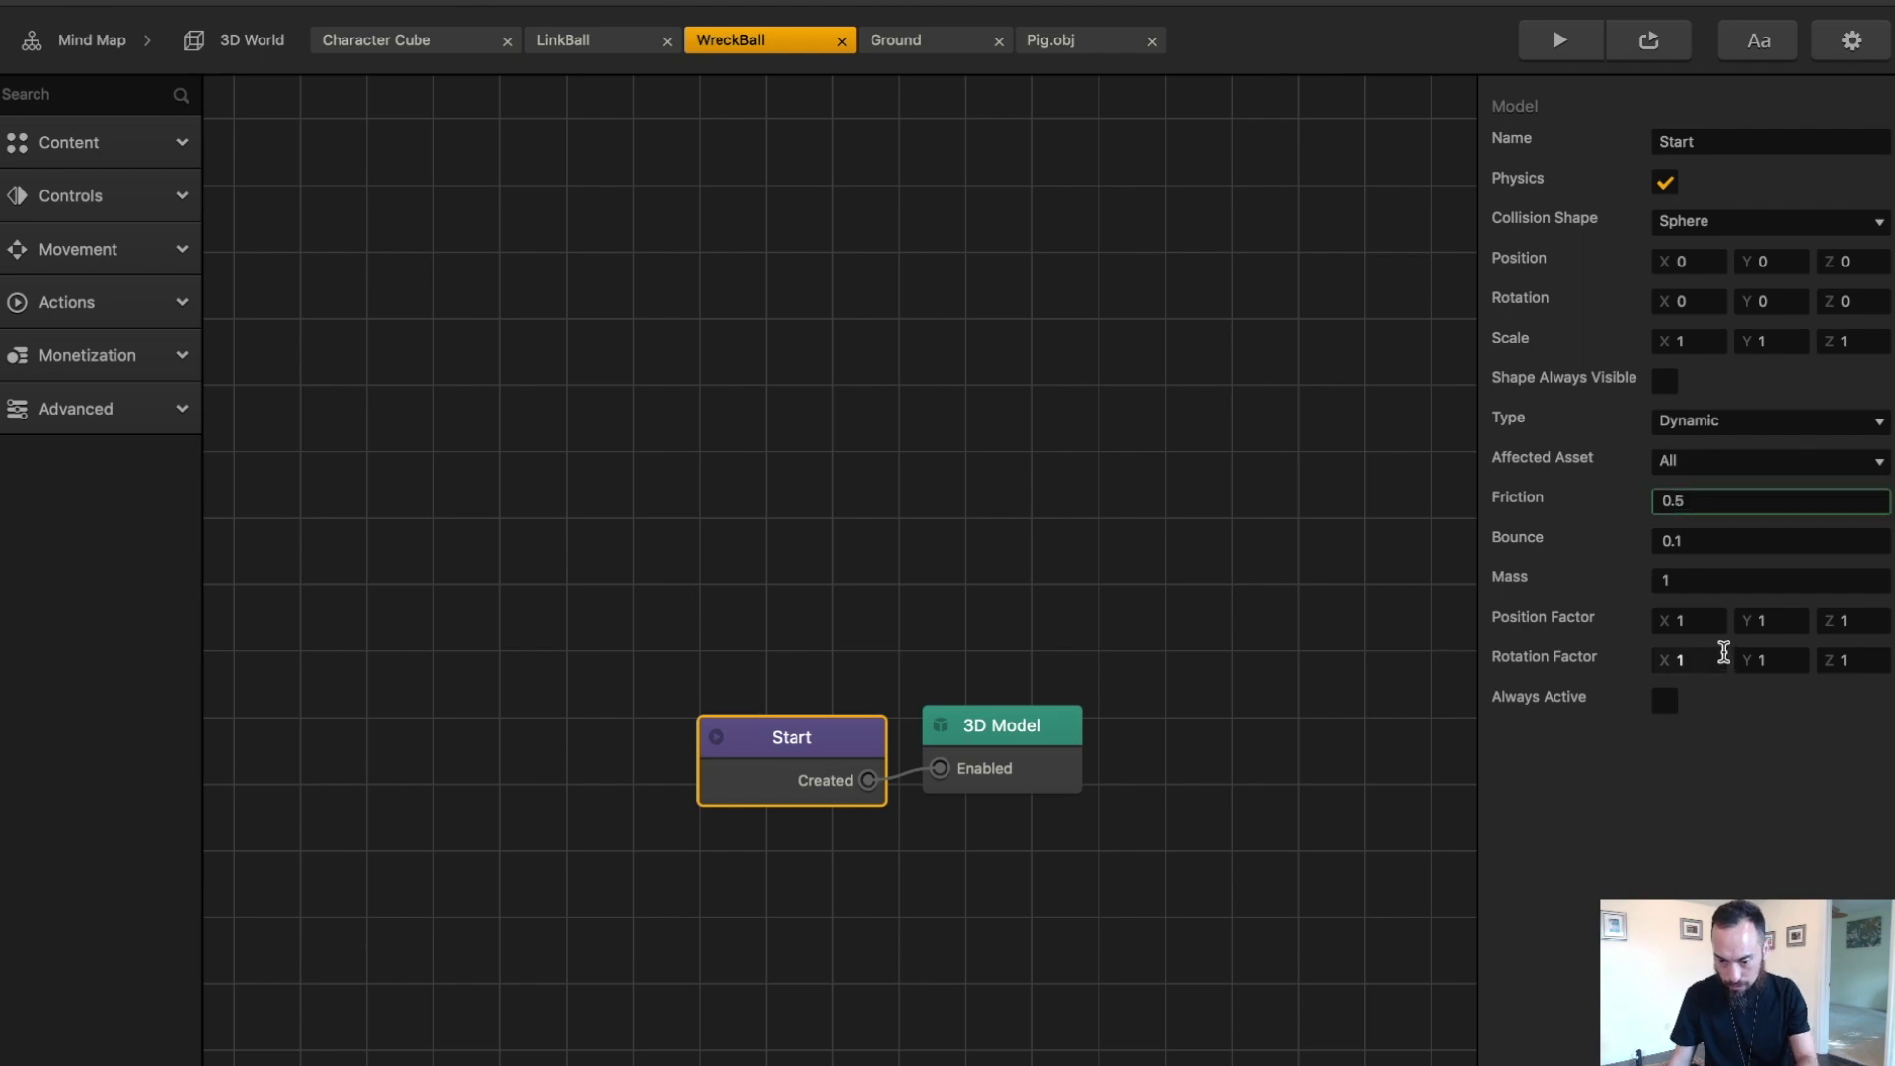
pyautogui.press('Return')
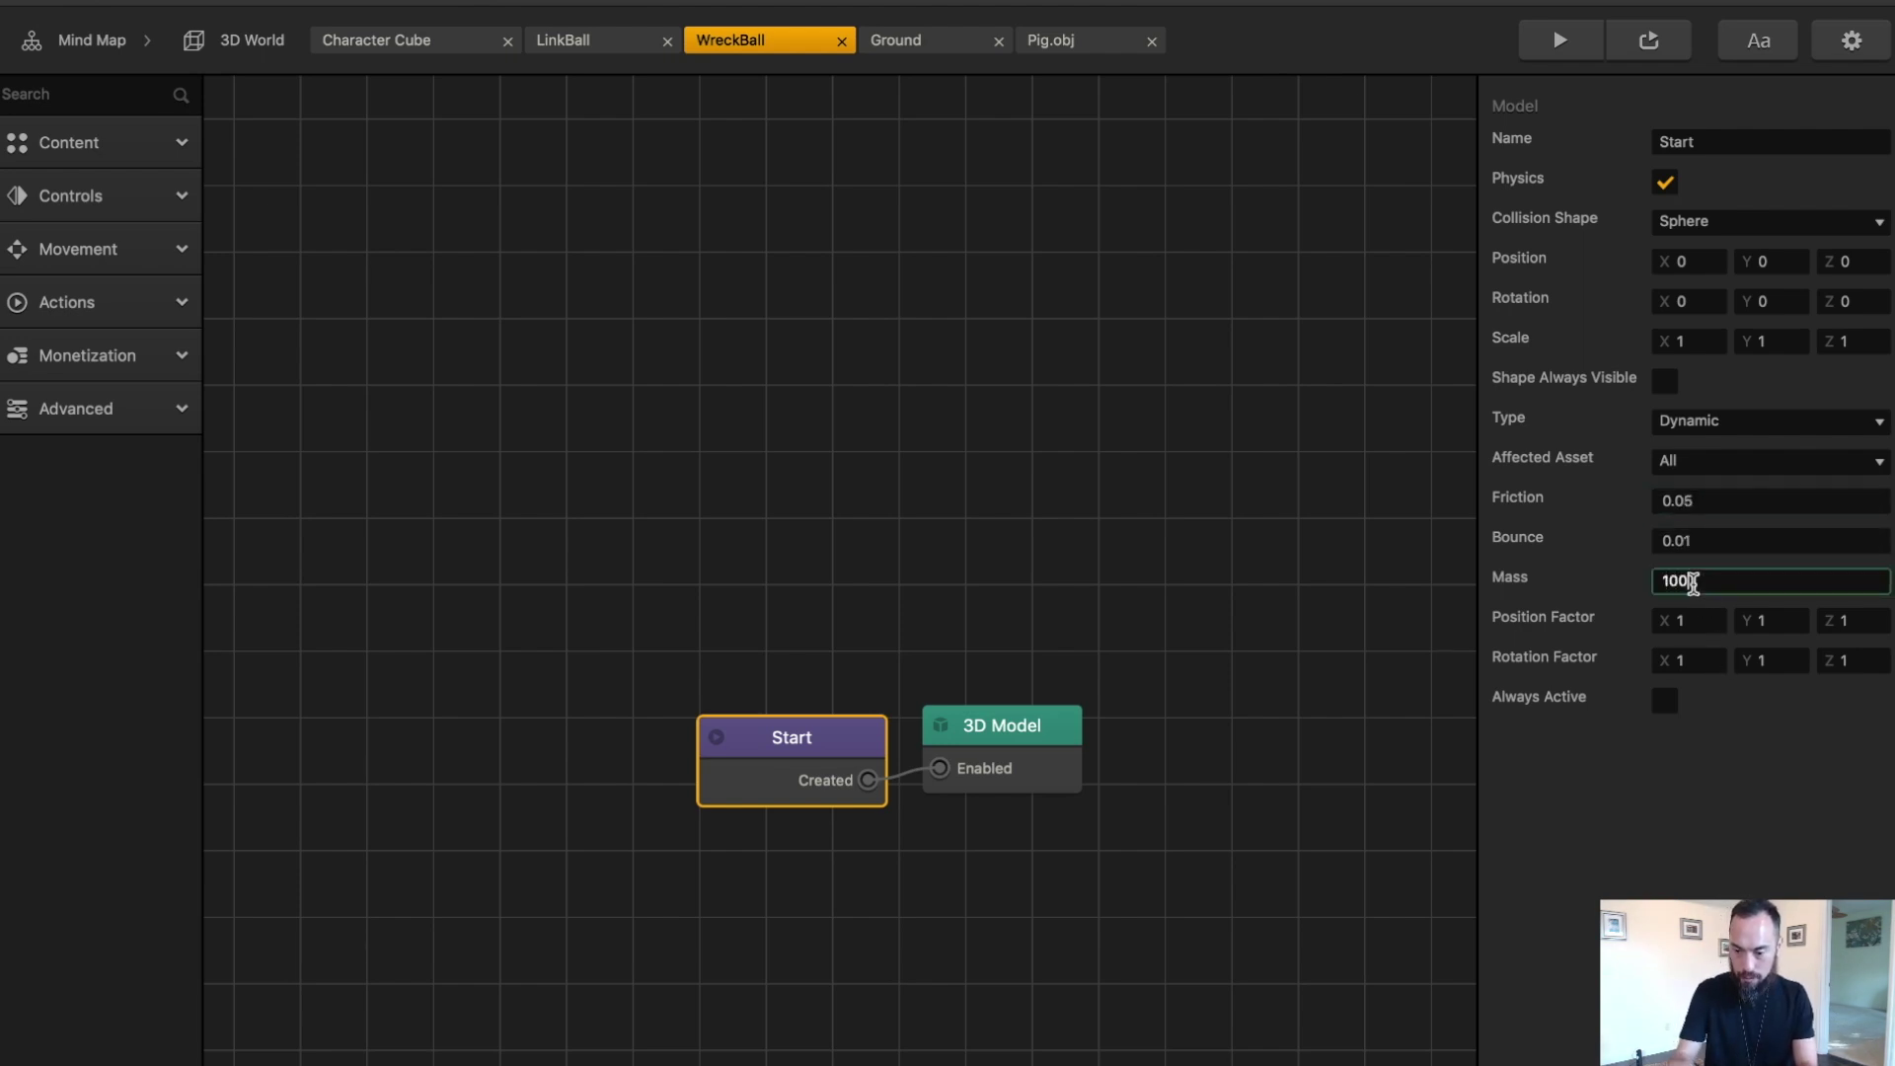
# - Preview the world and steer the cube to swing the heavier wrecking ball at the pig pyramid
pyautogui.click(1560, 40)
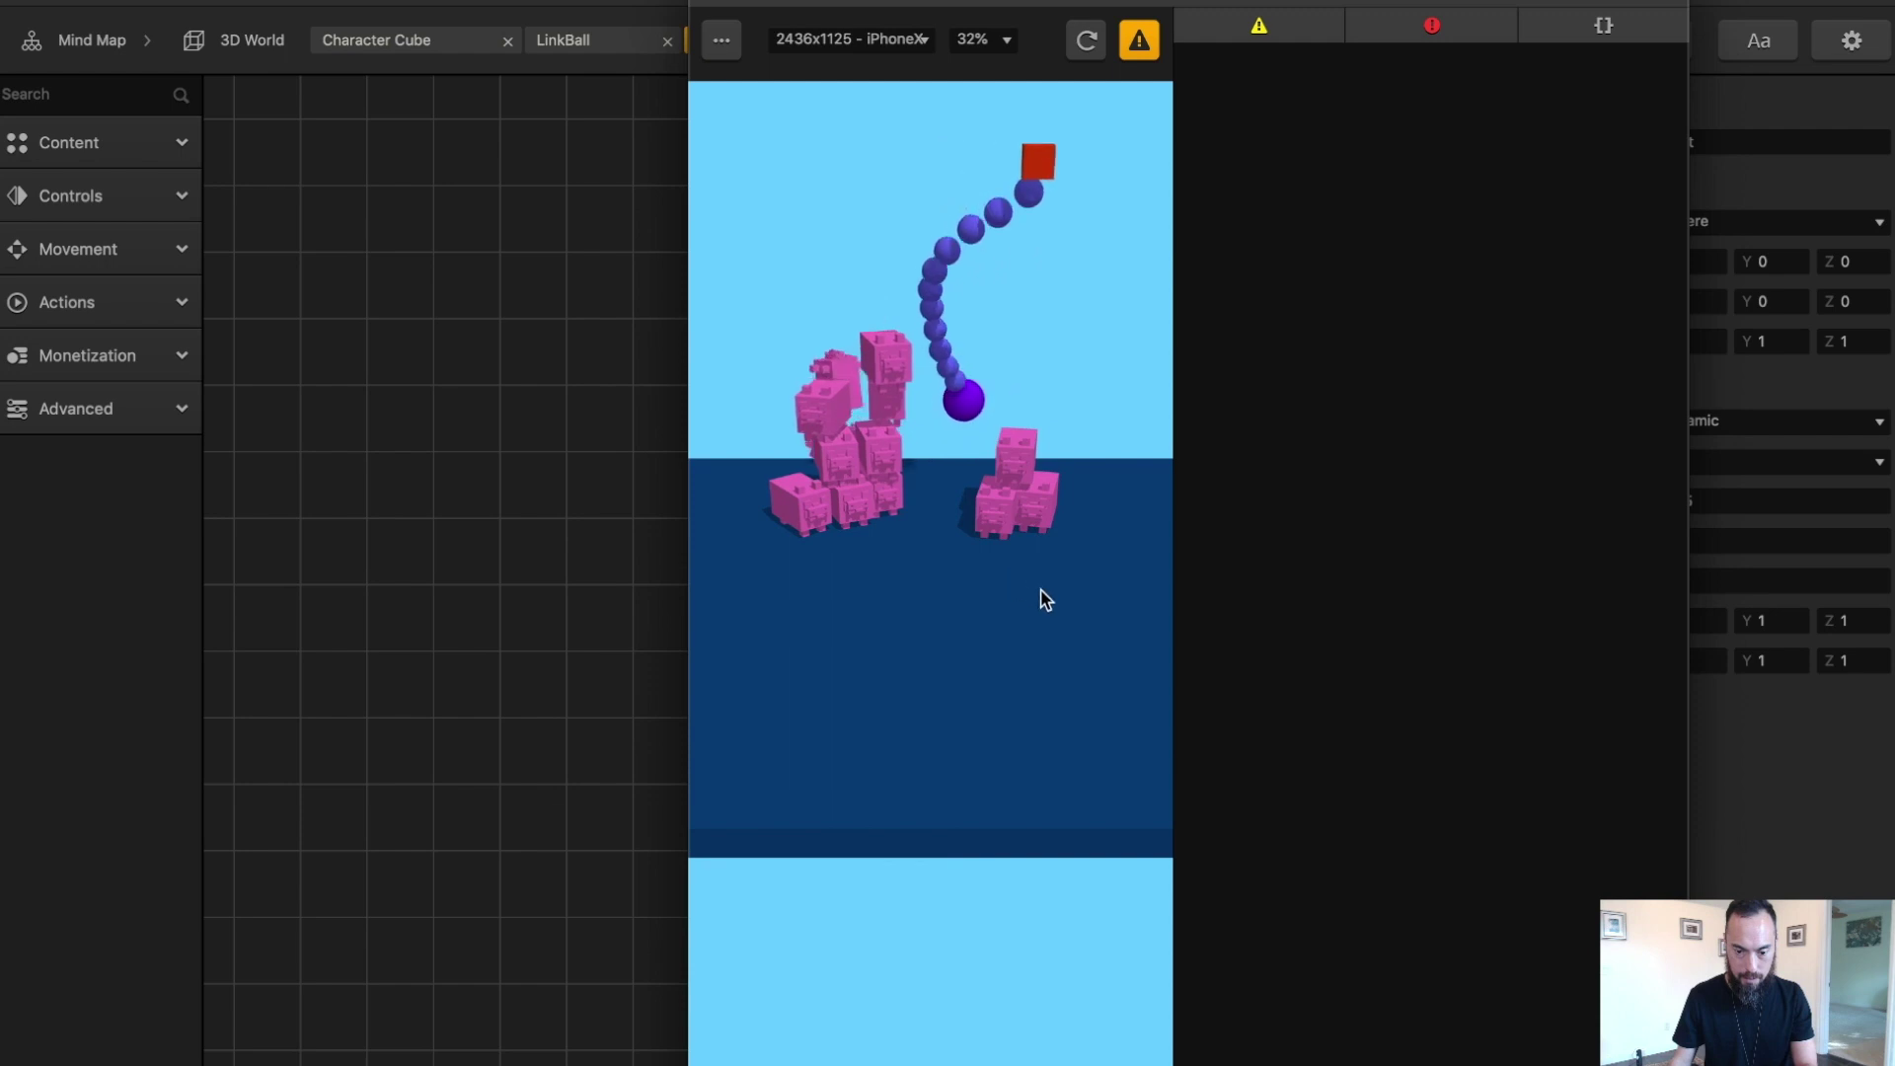
pyautogui.click(1687, 539)
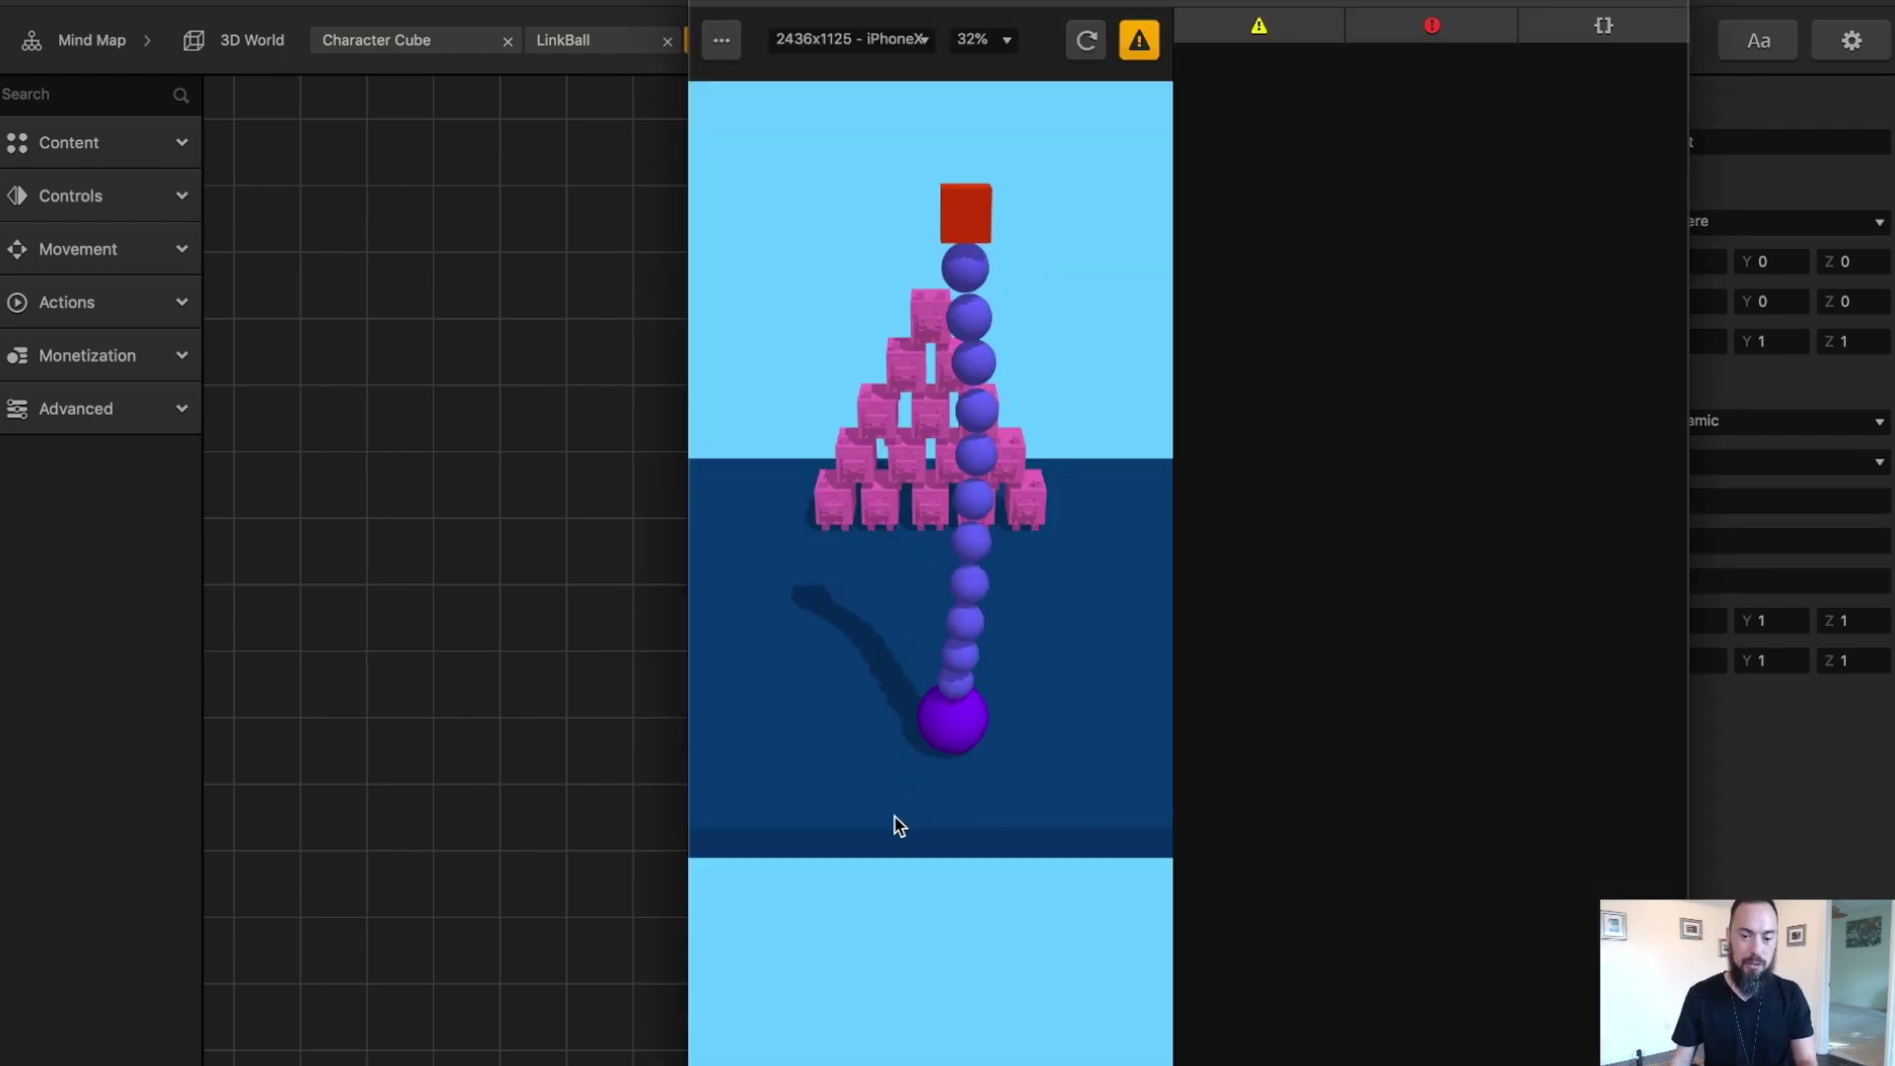
pyautogui.moveTo(892, 816); pyautogui.dragTo(882, 669)
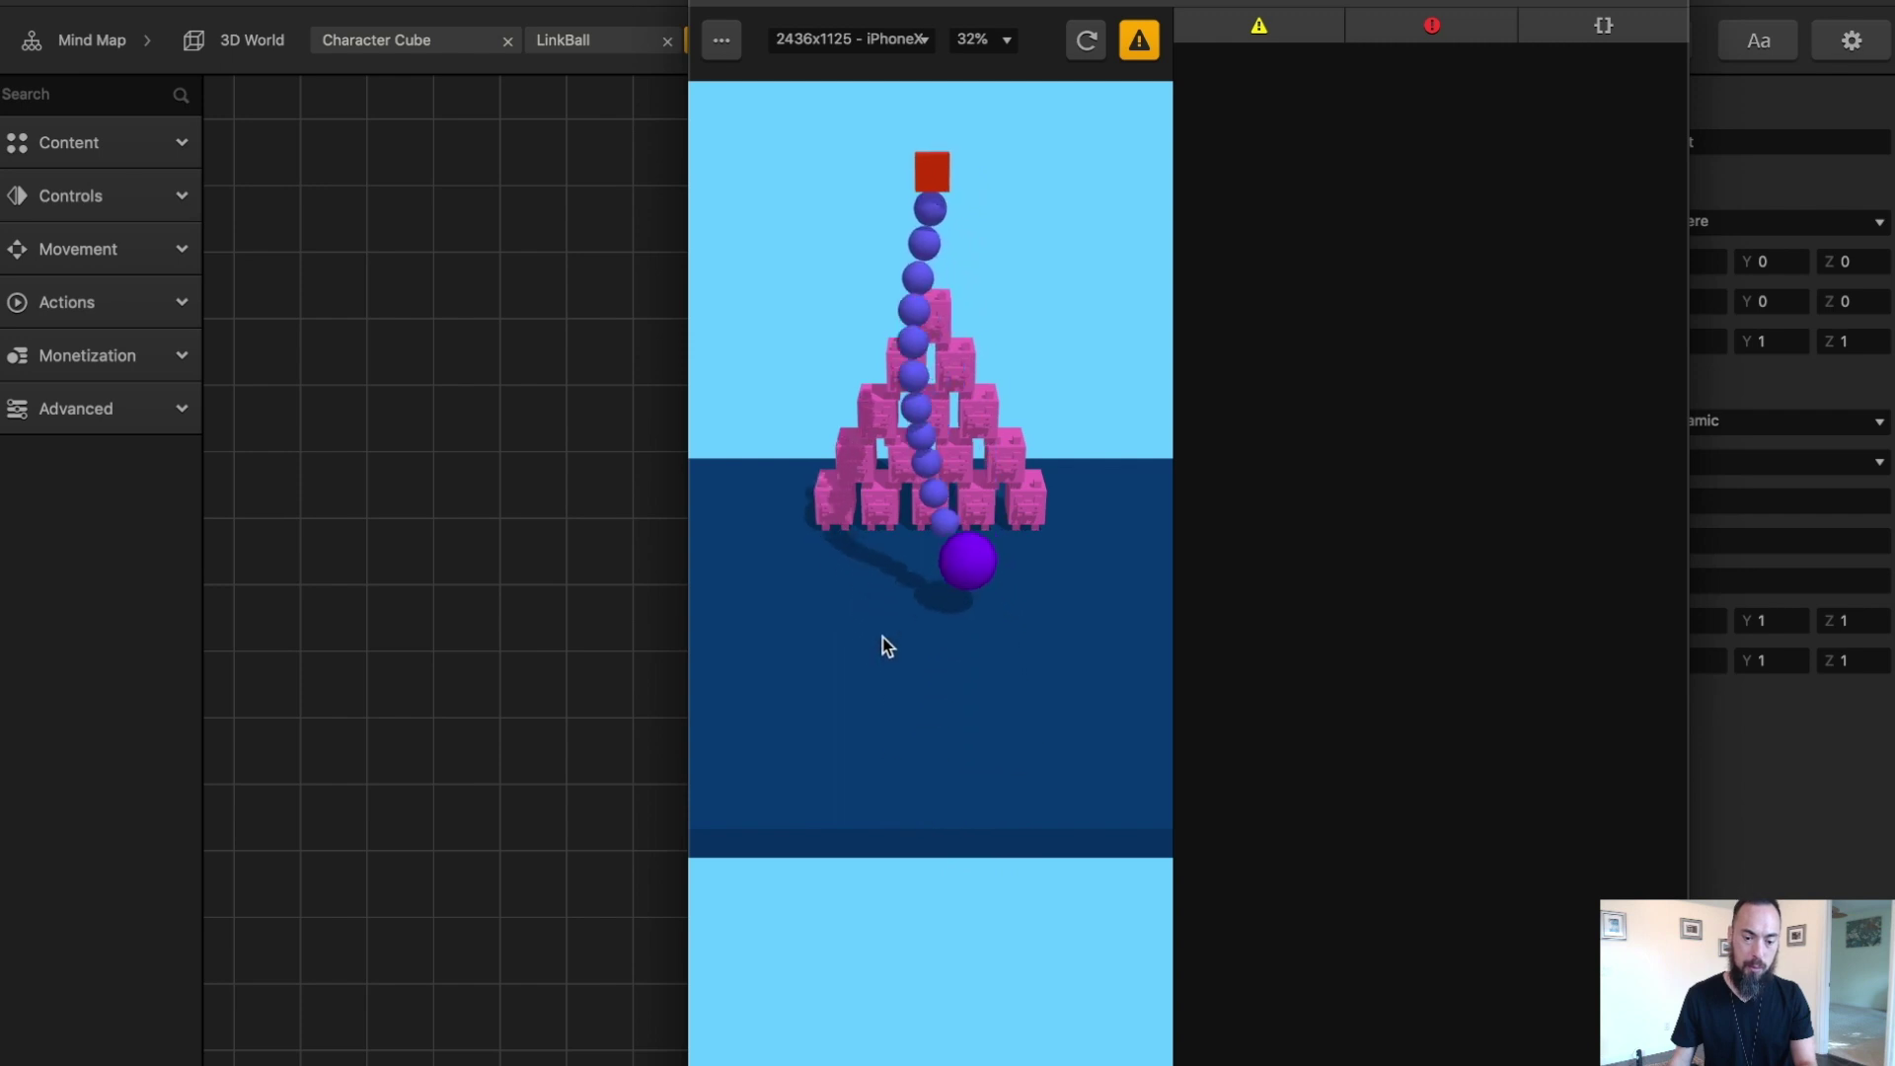
# - Set the WreckBall's friction to 0.5 and preview knocking down the pigs again
pyautogui.click(715, 0)
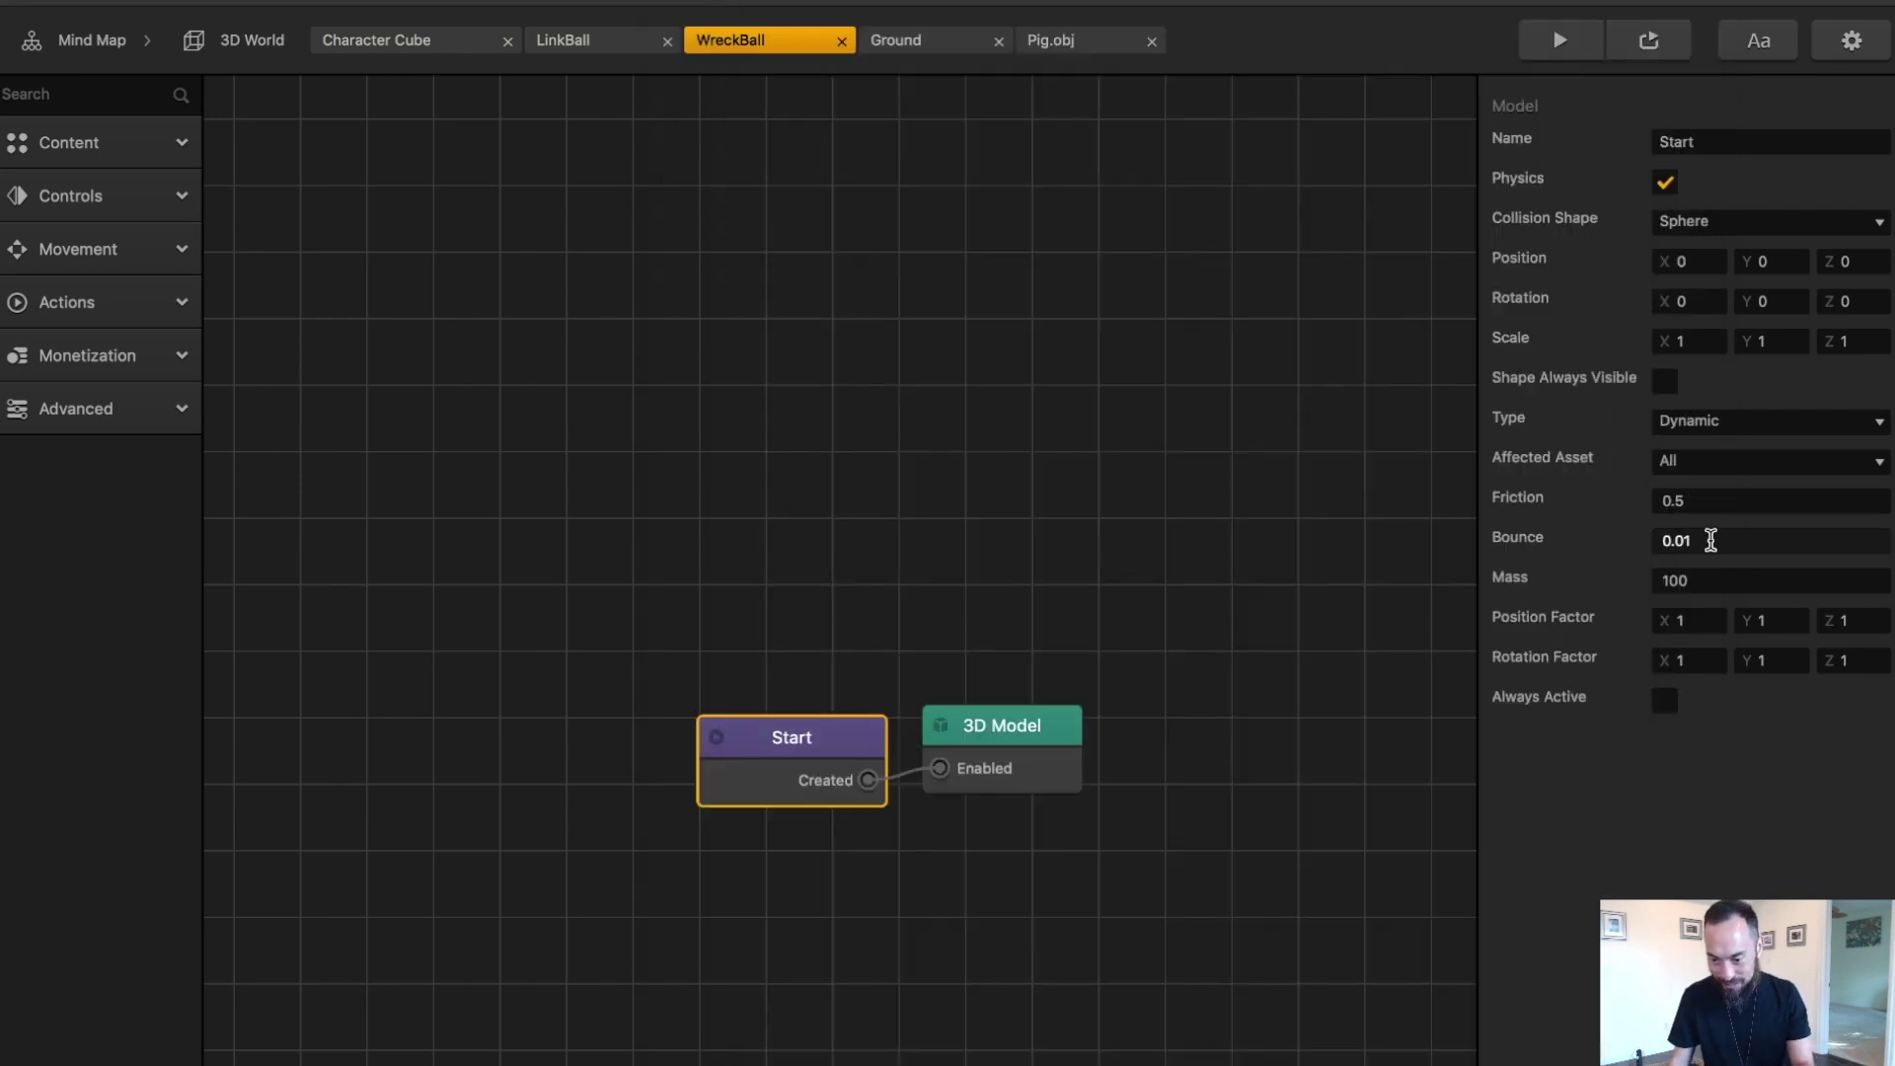
pyautogui.press('super+p')
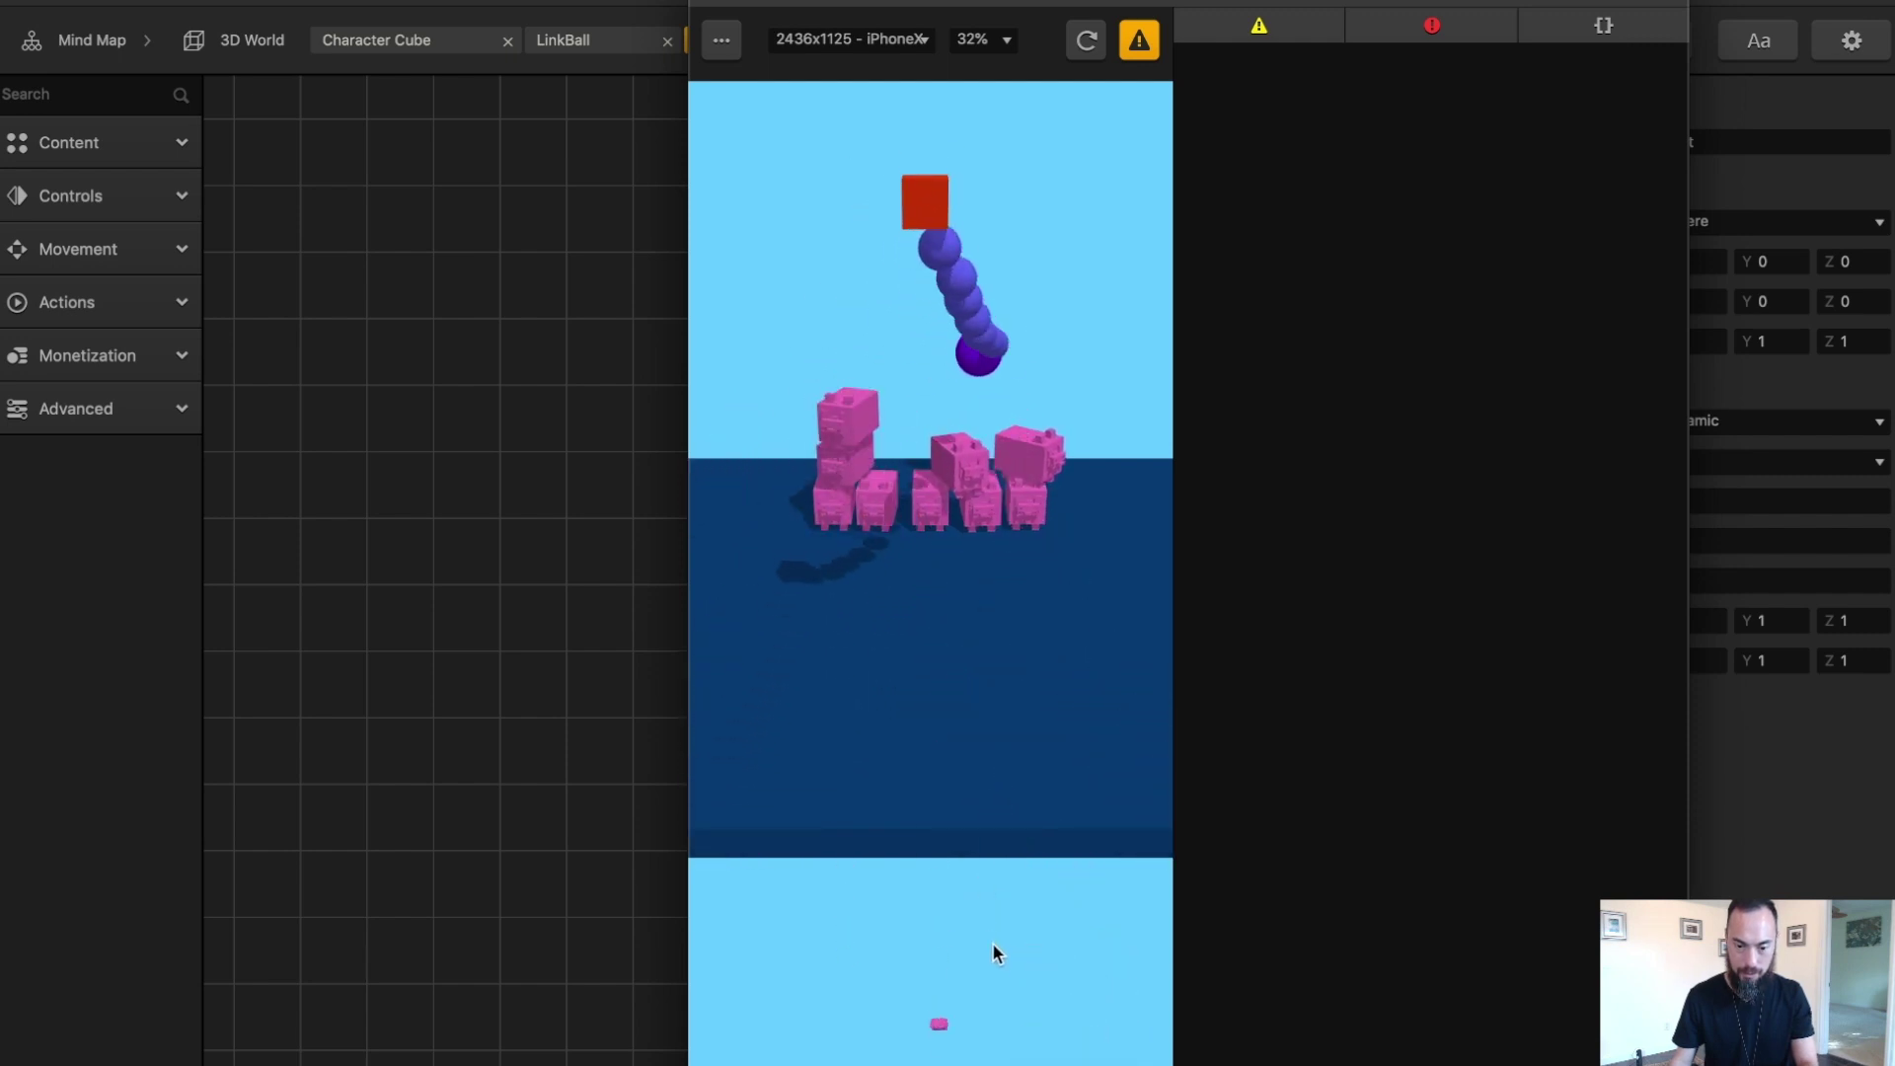
pyautogui.press('Escape')
# - Duplicate the 3D World node in the Mind Map and open the copy for editing
pyautogui.click(78, 44)
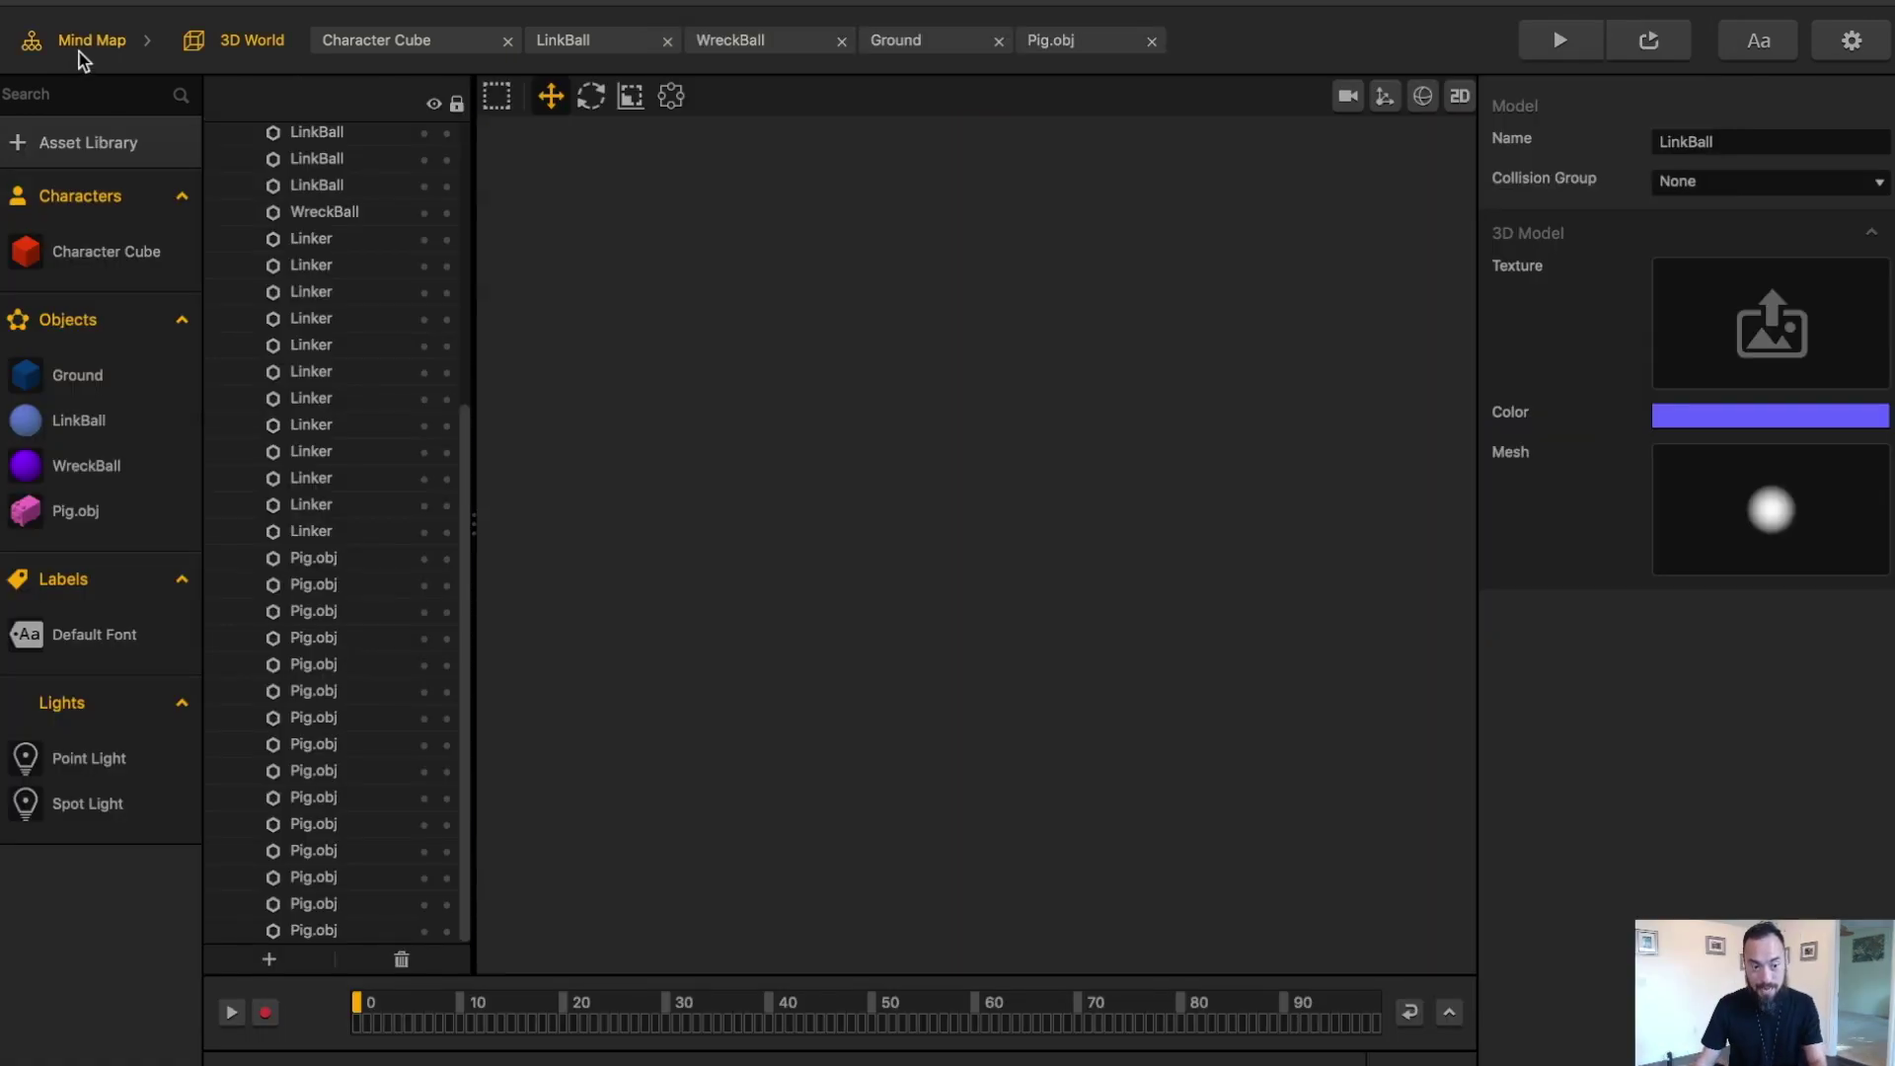
pyautogui.click(1288, 719)
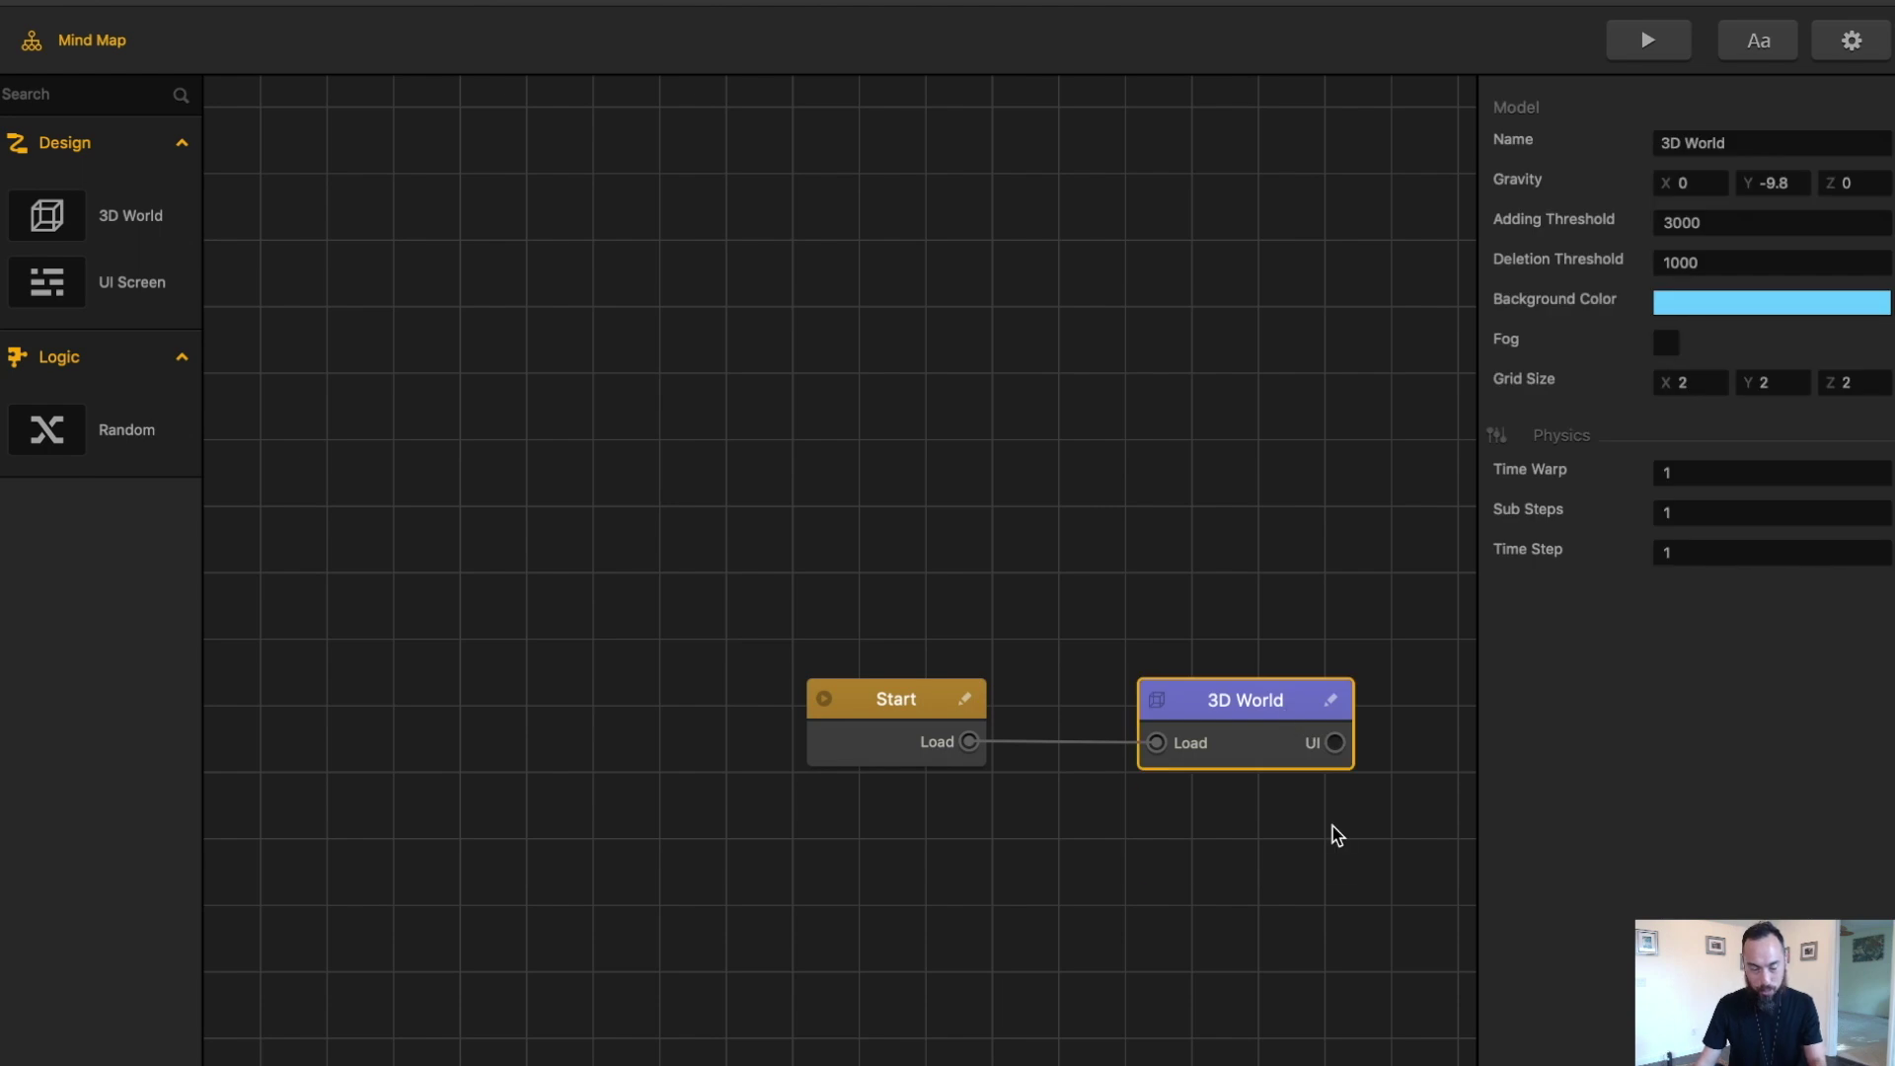
pyautogui.press('super+d')
pyautogui.doubleClick(1227, 812)
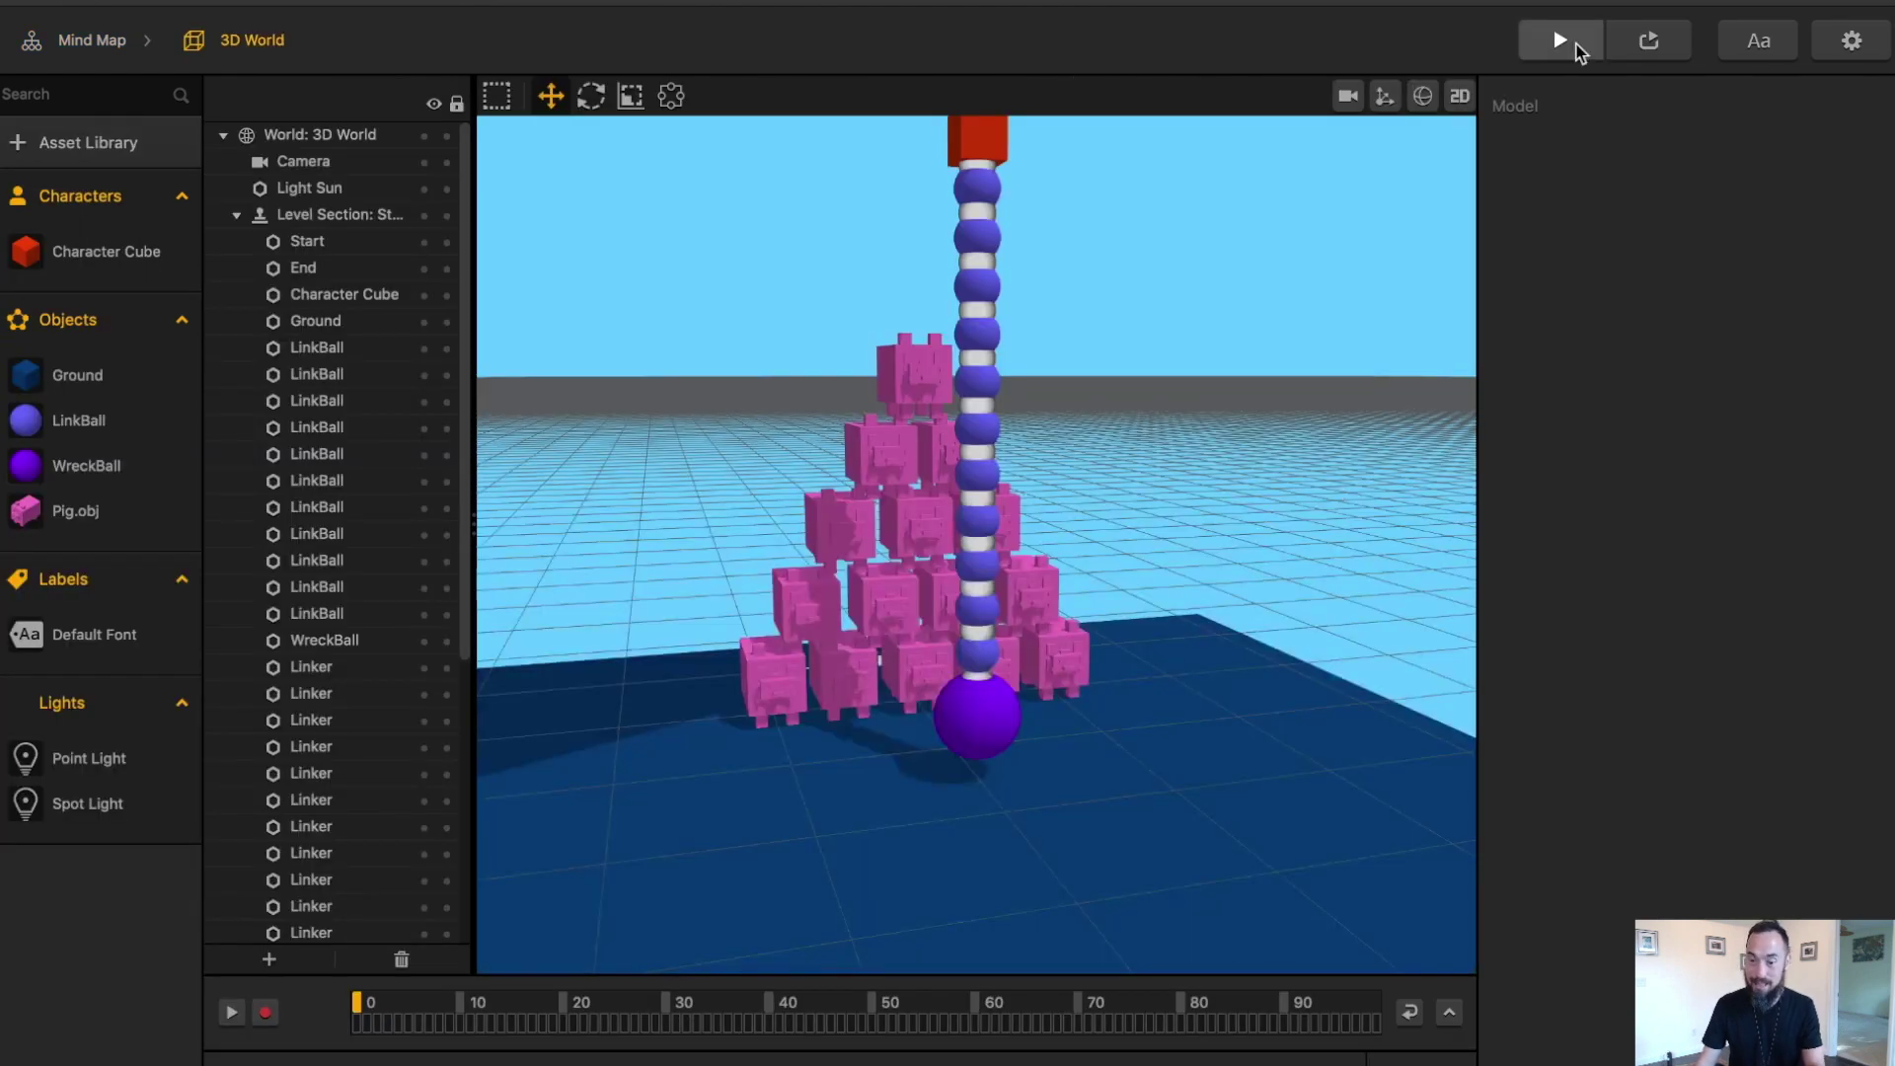